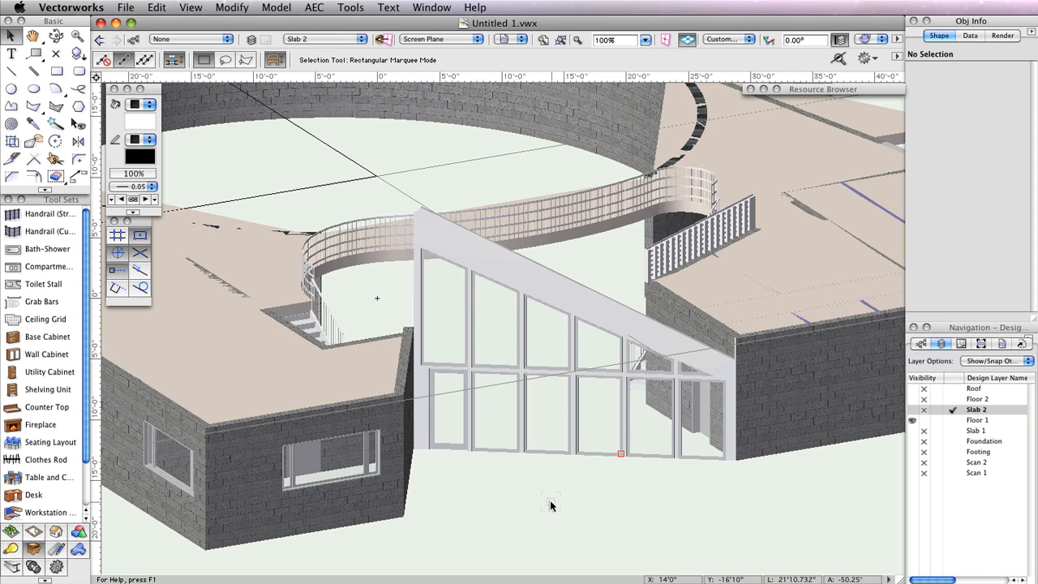
Make the Slab 2, Floor 2, Roof, Slab 1, Foundation and Footing design layers visible
click(912, 409)
click(912, 399)
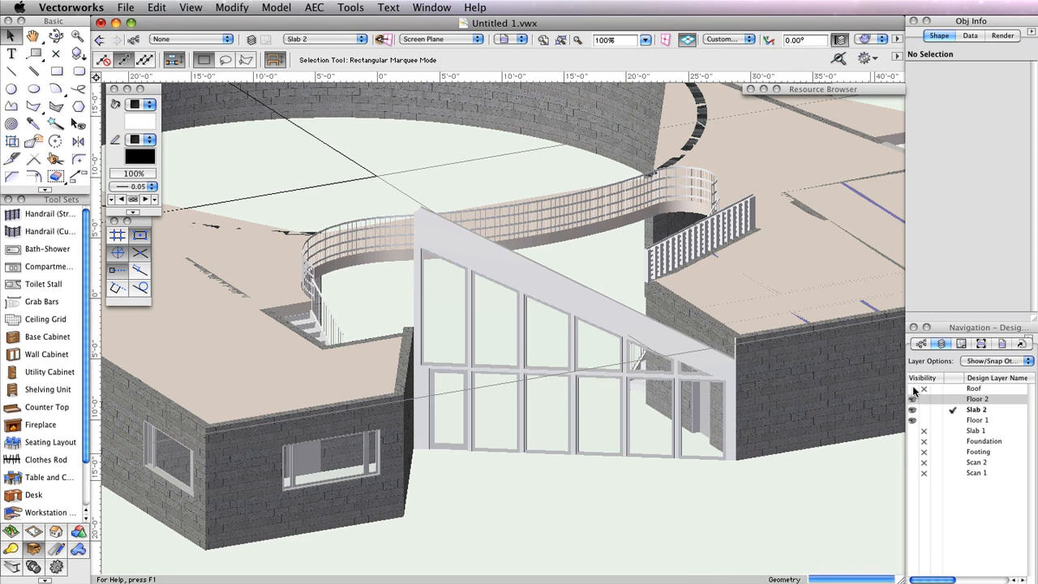
click(912, 388)
click(912, 430)
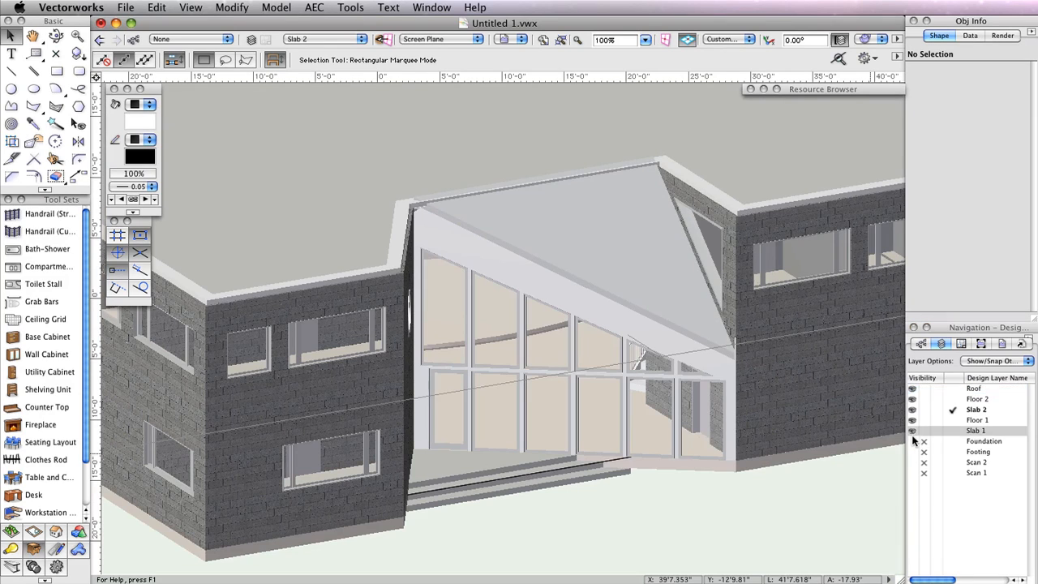
click(912, 441)
click(912, 451)
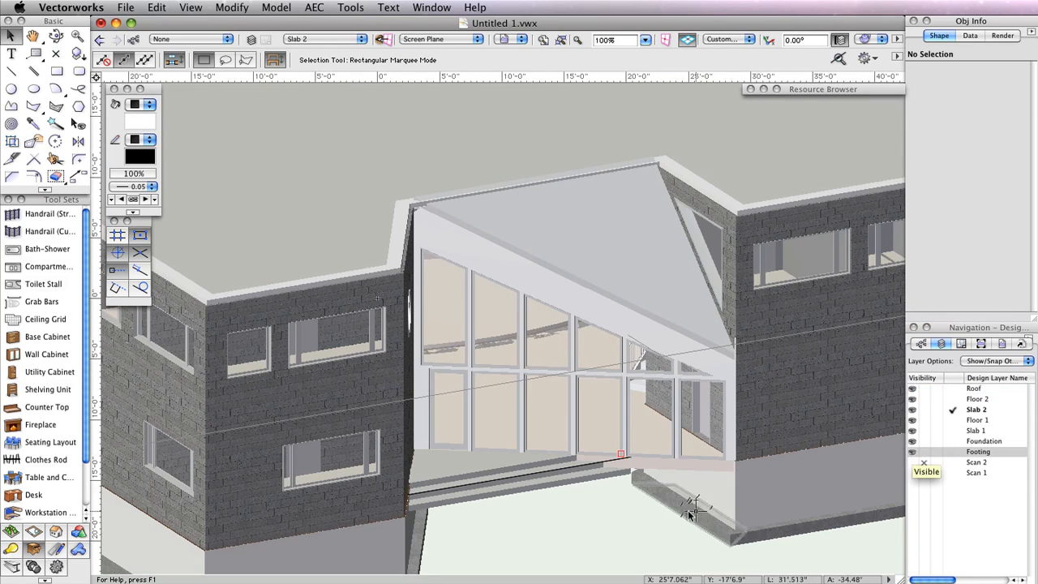
Examine the whole building from several angles, including its glazed entrance, foundation walls and footings
scroll(625, 523, down, 3)
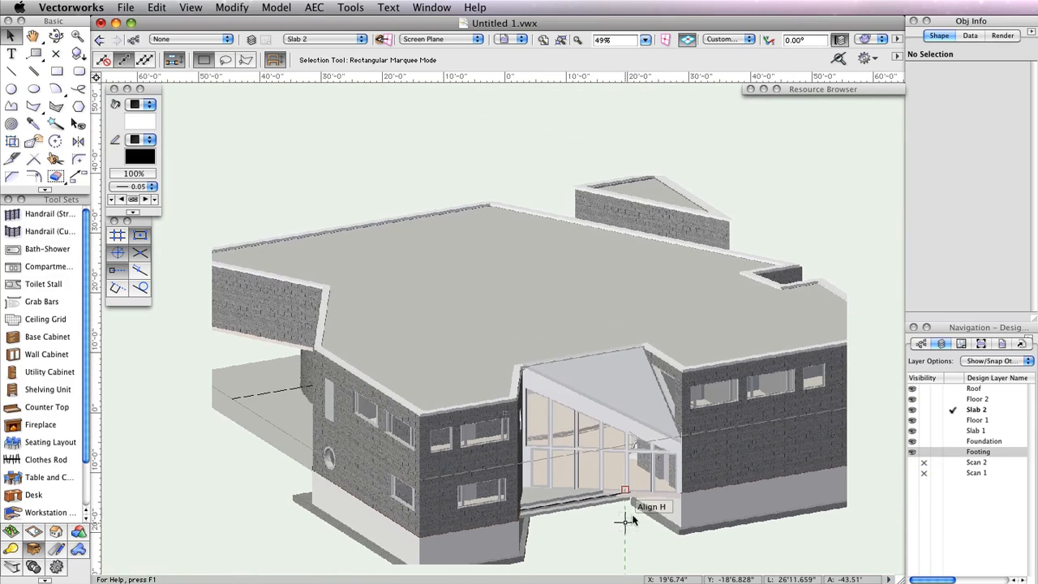
scroll(821, 235, down, 3)
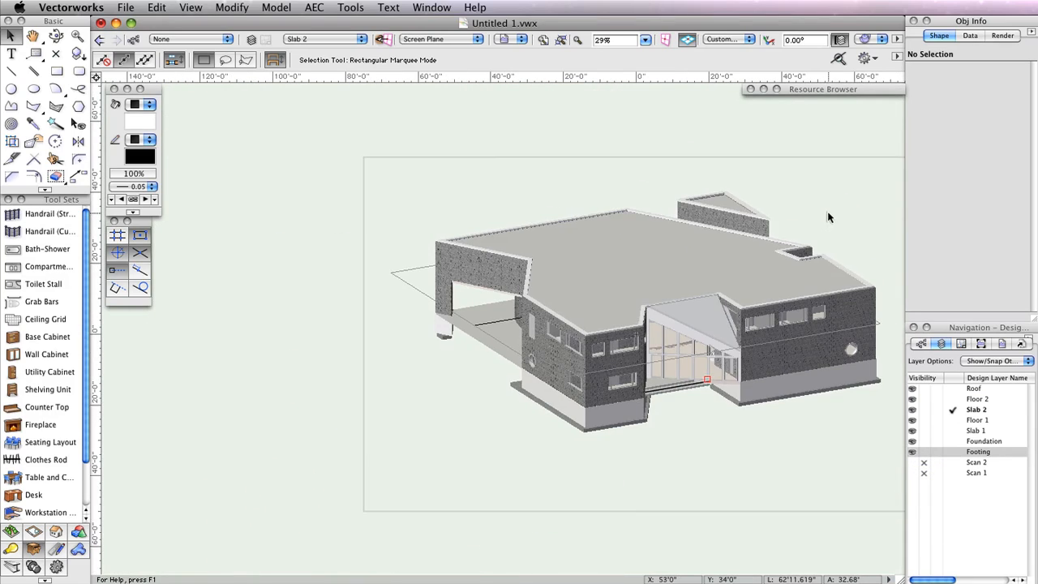
middle_drag(828, 215, 604, 277)
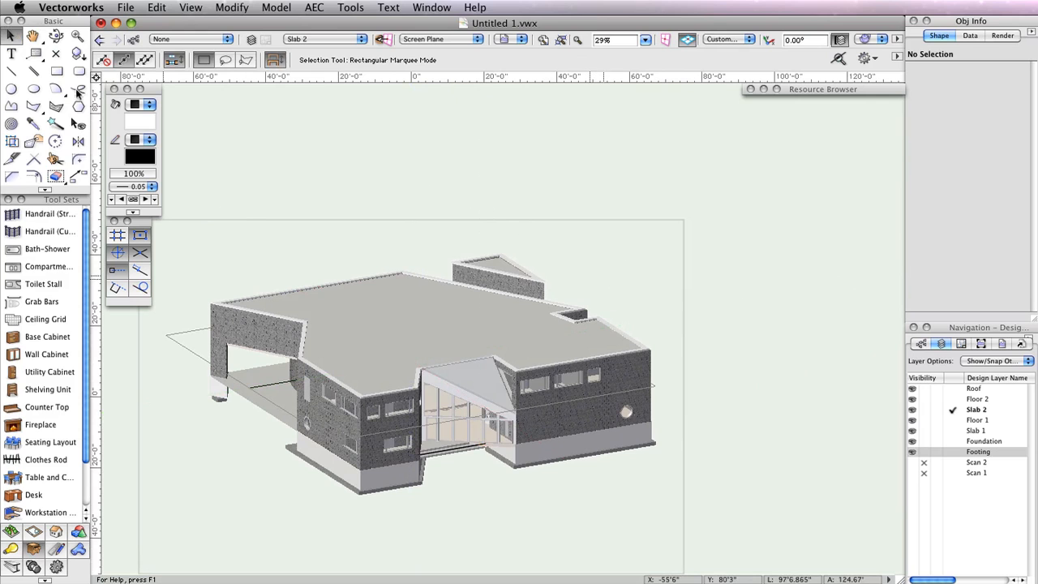
click(55, 36)
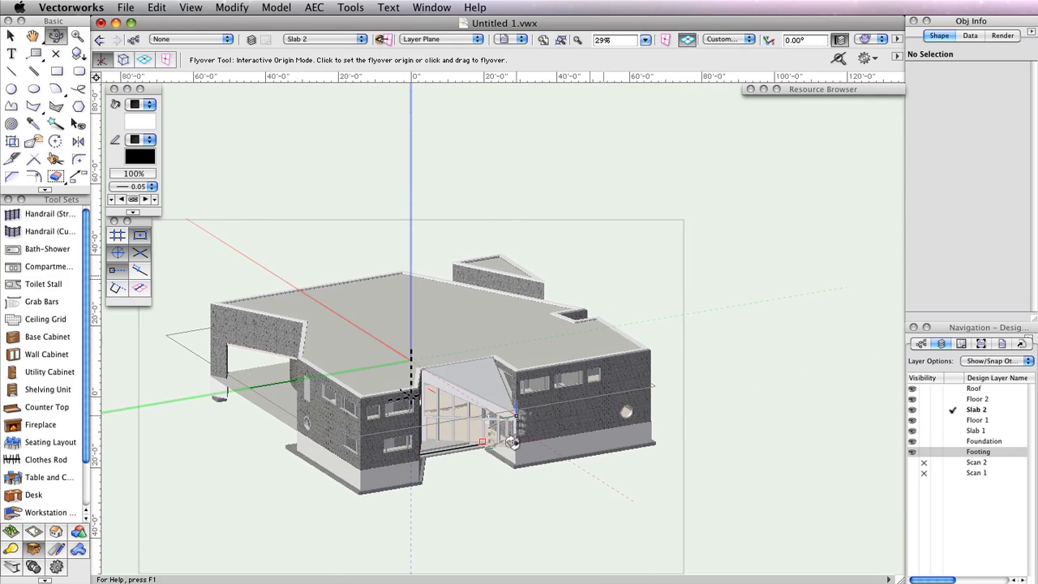
drag(485, 479, 565, 491)
middle_drag(600, 496, 808, 454)
scroll(812, 451, up, 1)
scroll(807, 440, up, 1)
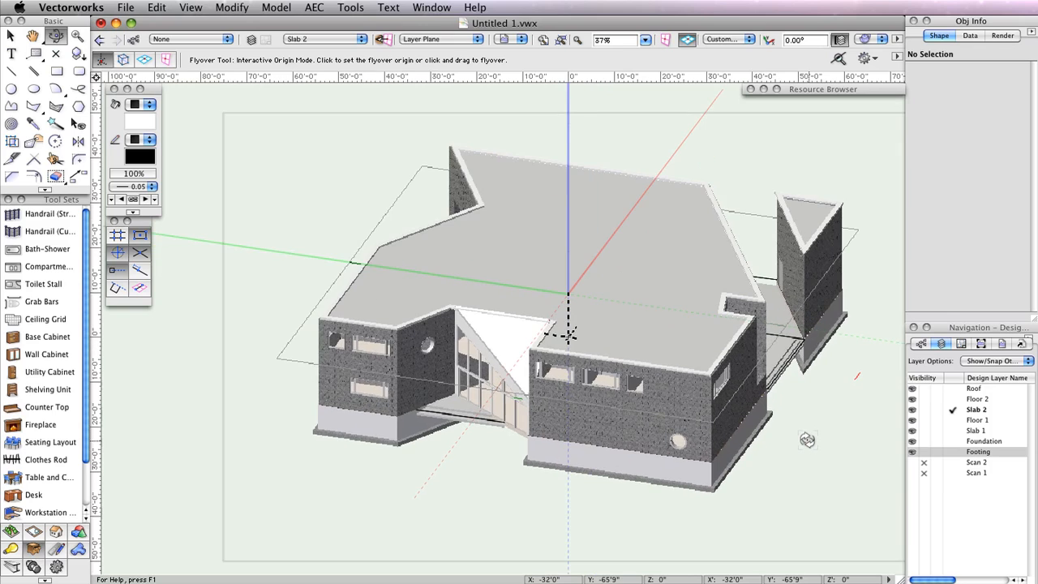
middle_drag(808, 440, 770, 436)
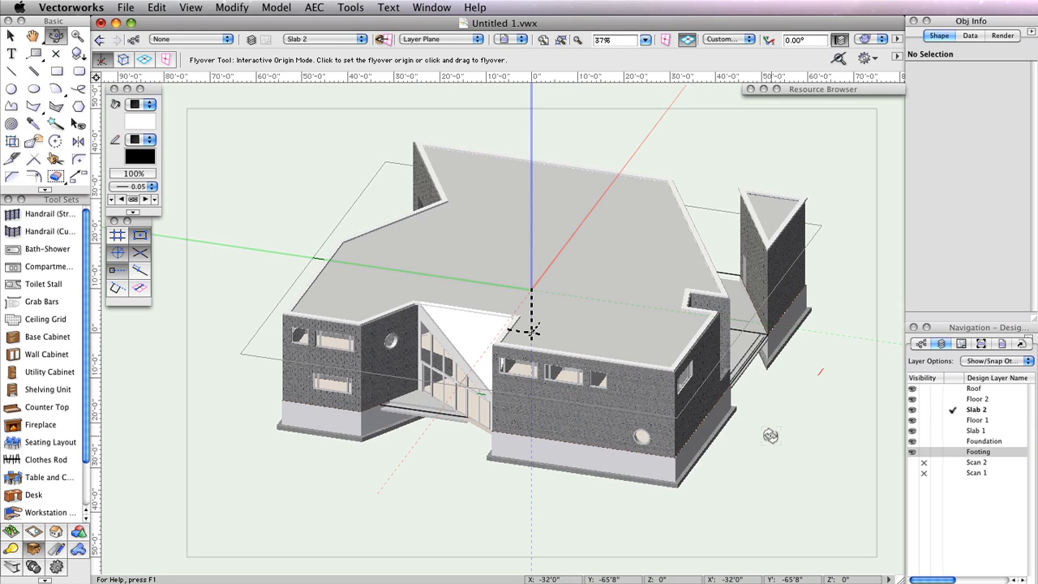
Create a new design layer named Site directly above the Foundation layer, with its properties opened for editing after creation
click(352, 8)
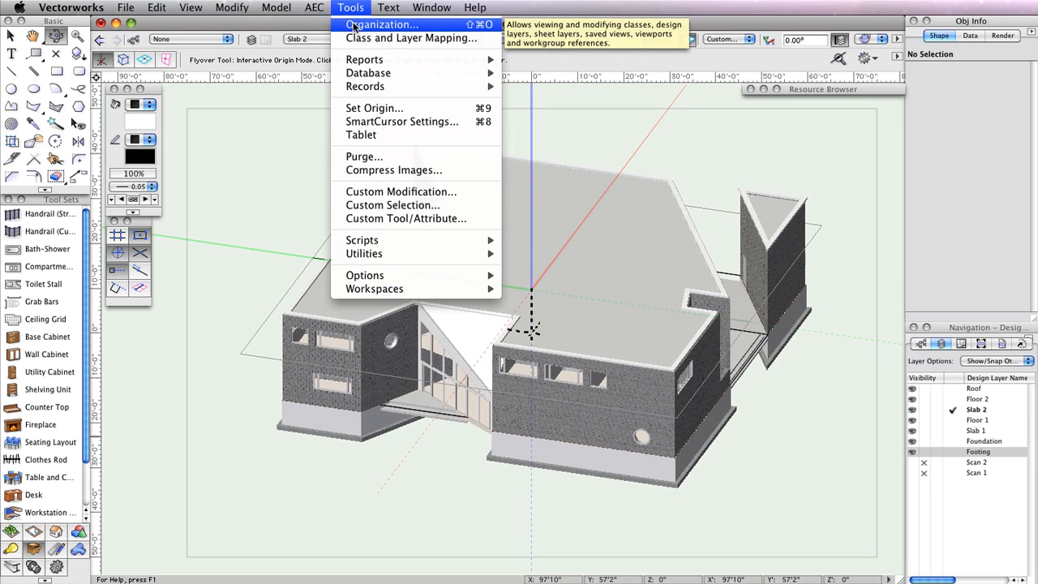
click(353, 25)
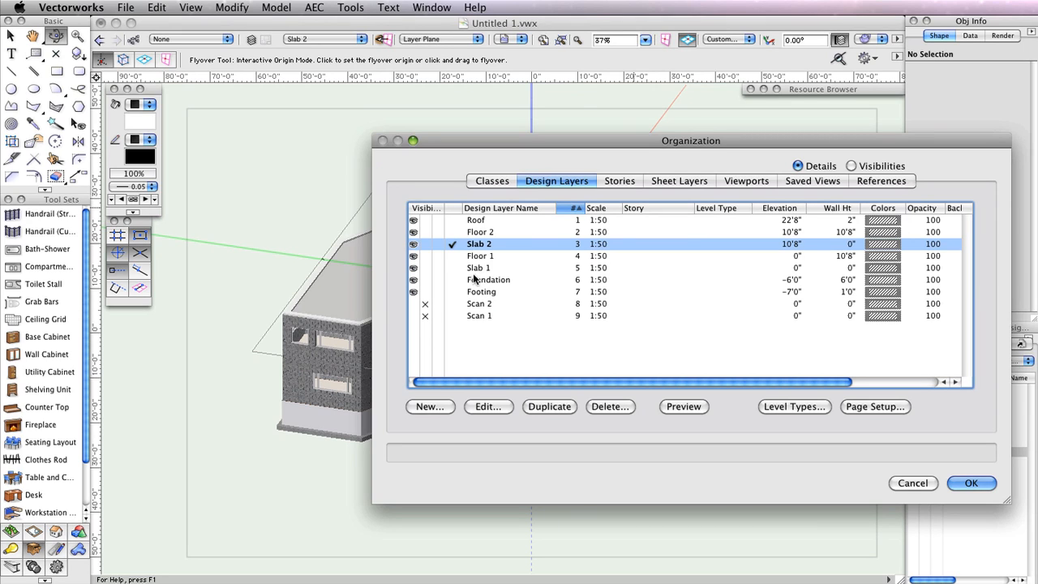
click(483, 279)
click(443, 406)
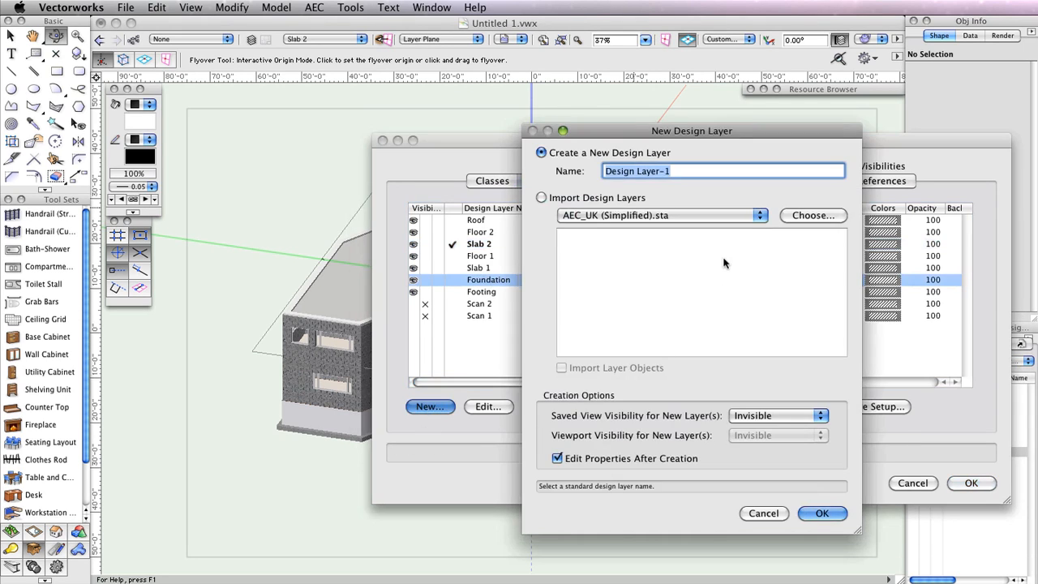
text(Site)
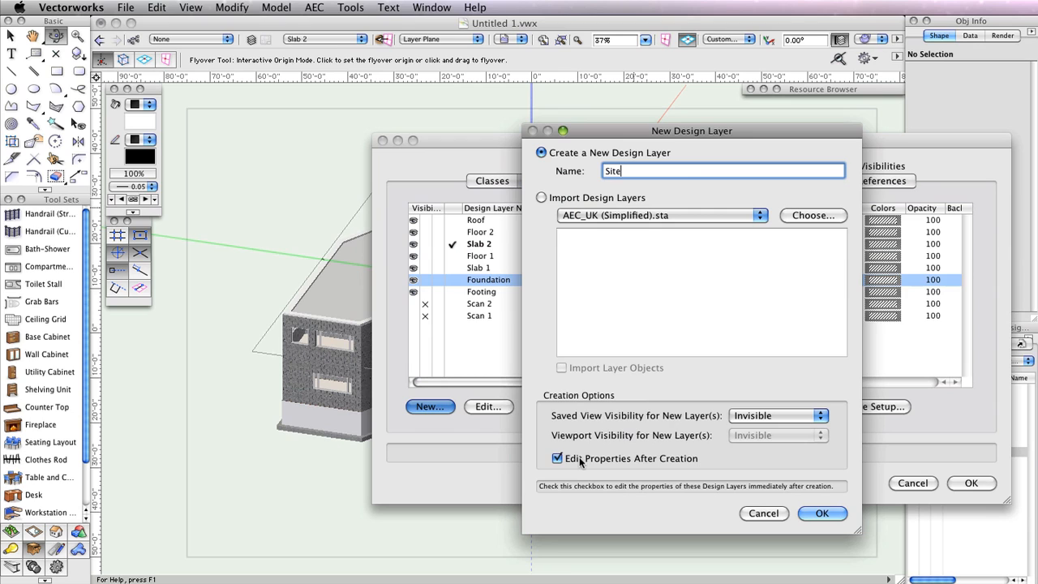
click(821, 512)
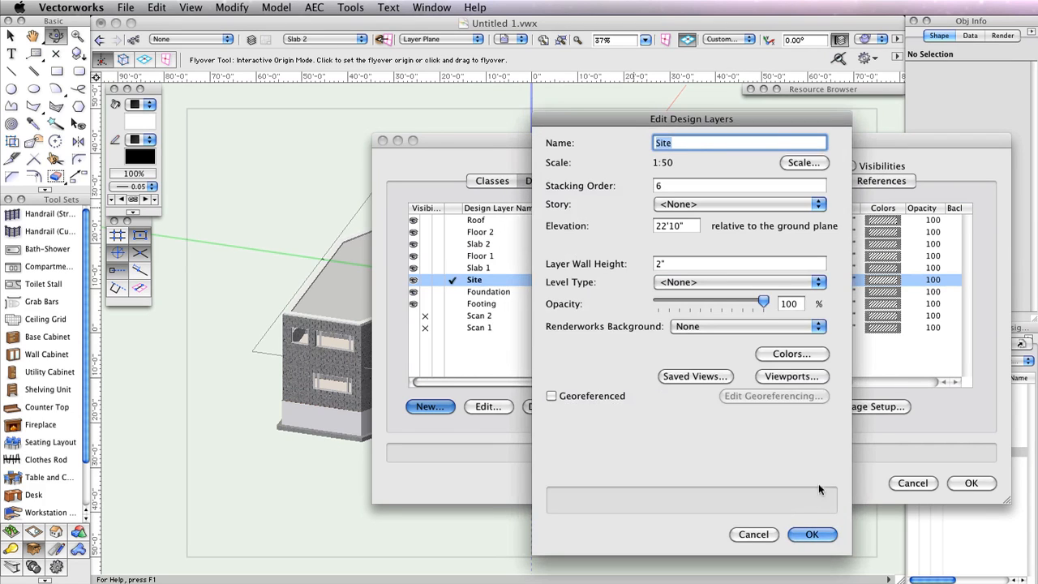
Set the Site layer's elevation to -6.5 relative to the ground plane
drag(686, 225, 616, 218)
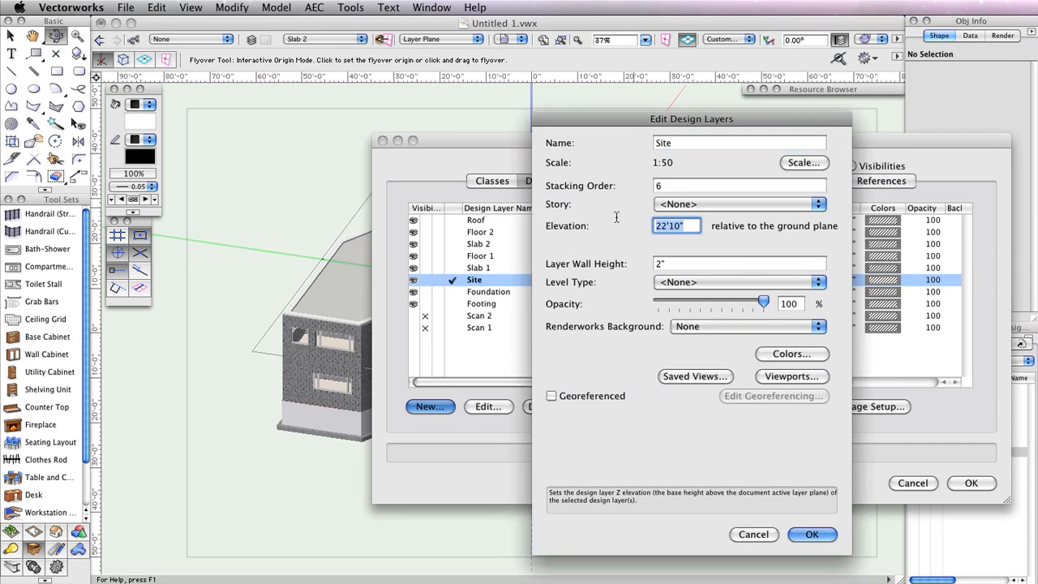
text(-)
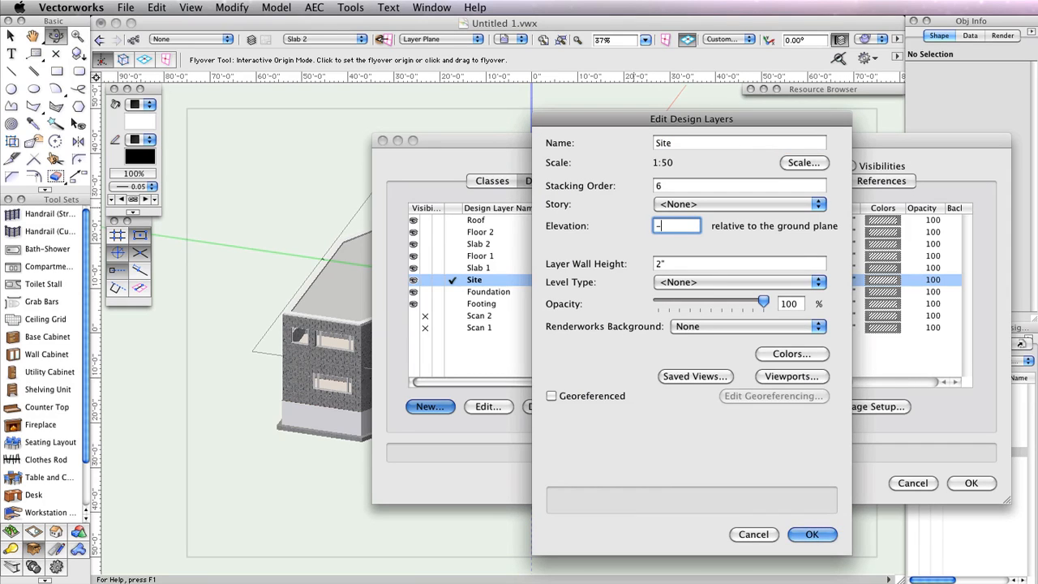
text(6.5)
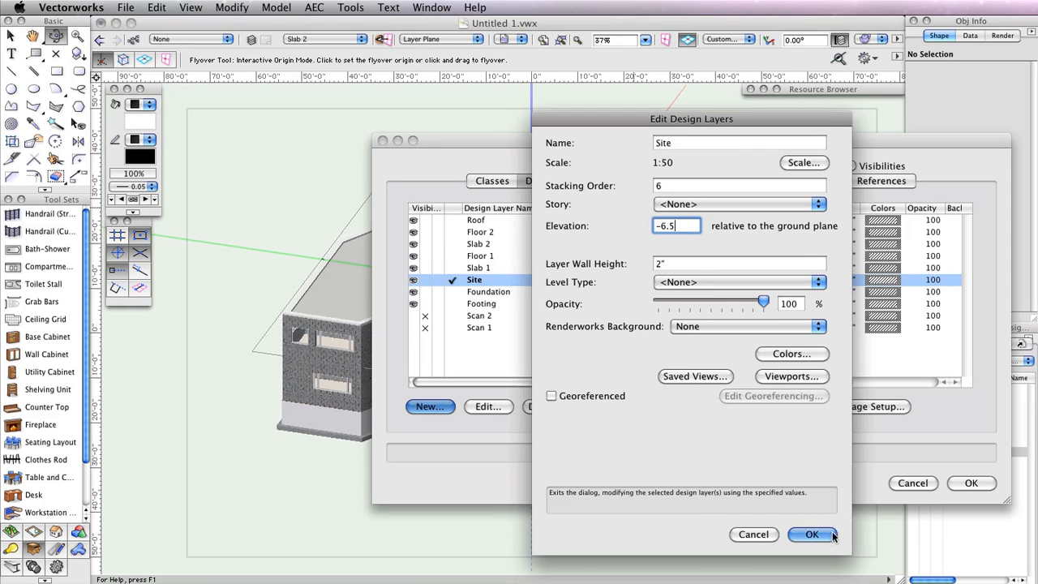
click(830, 533)
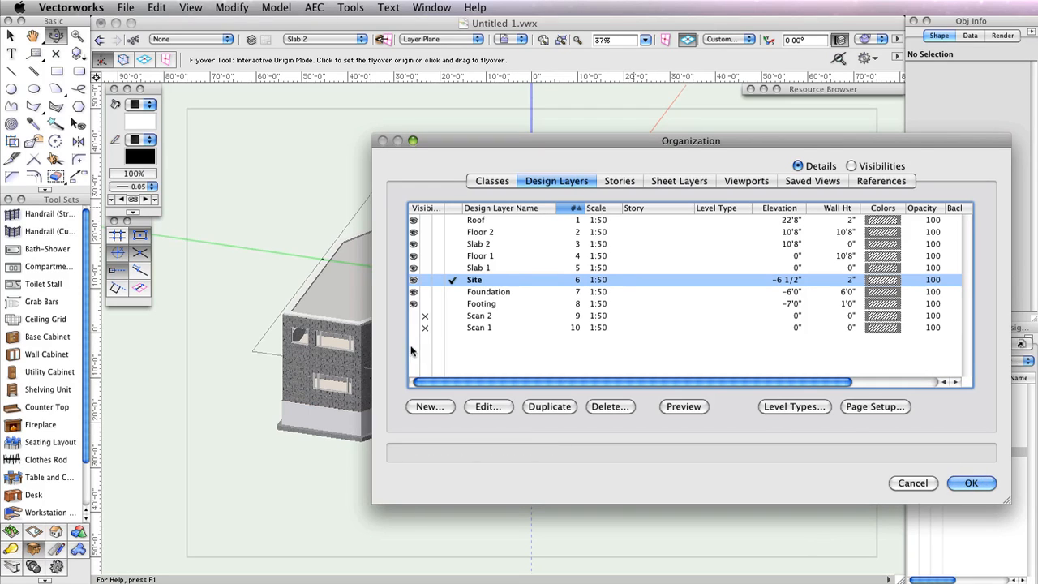
Hide the Foundation and Footing design layers and apply the layer organization changes
click(425, 292)
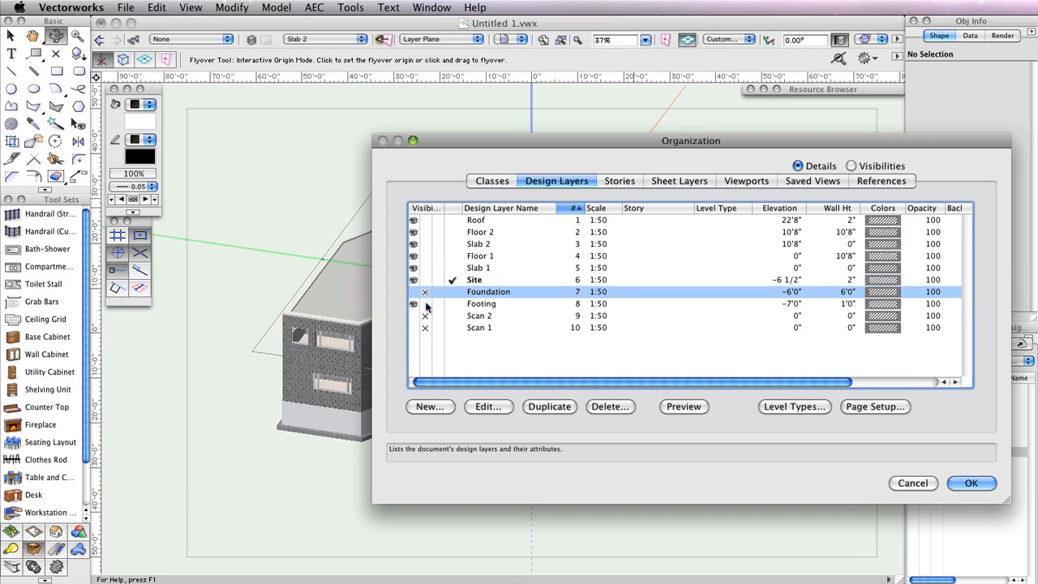
click(425, 303)
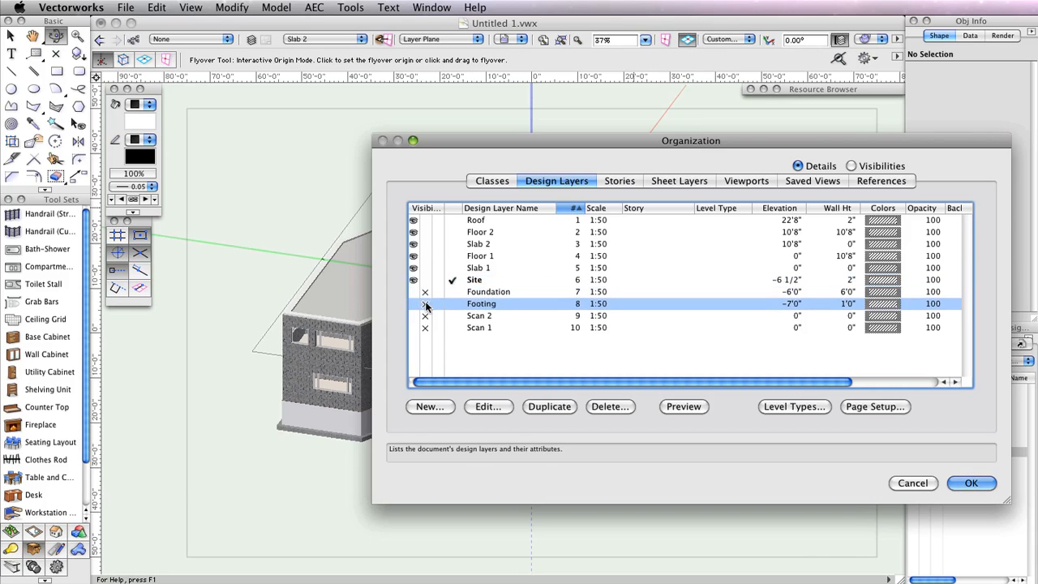
click(970, 483)
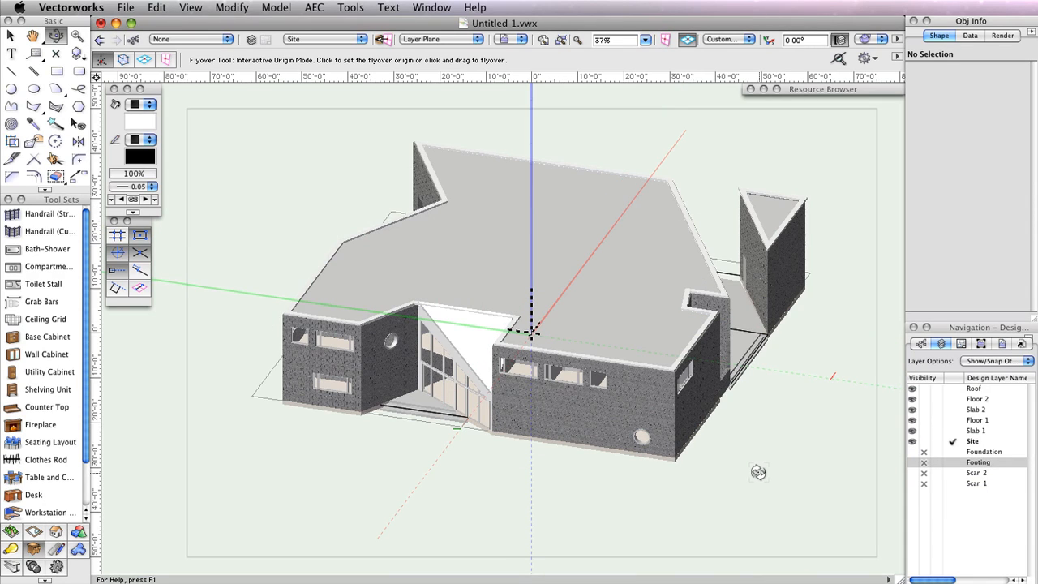
Switch the drawing to the Top/Plan view and set the layer options to Active Only
click(876, 40)
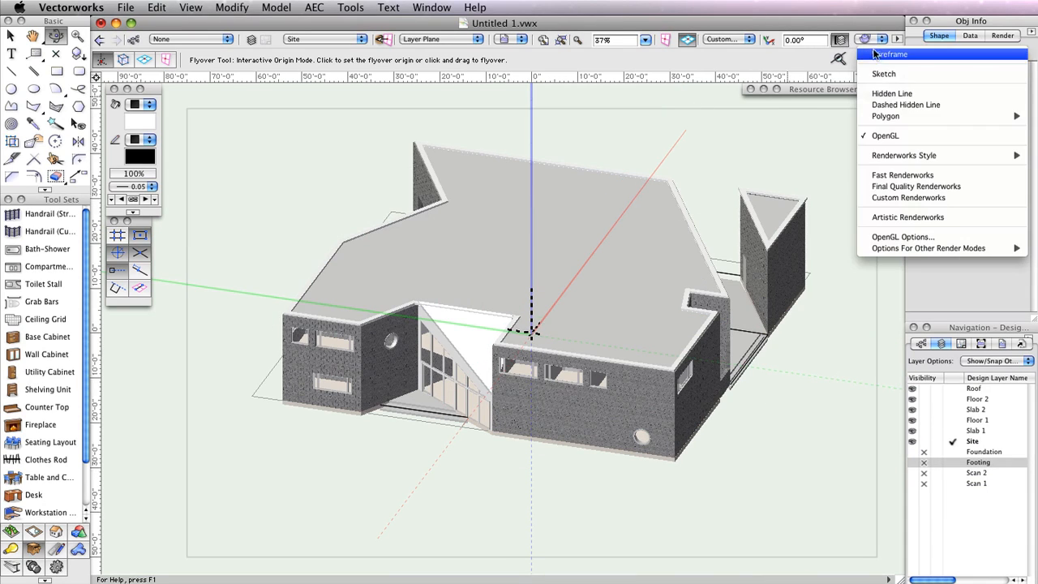
click(725, 39)
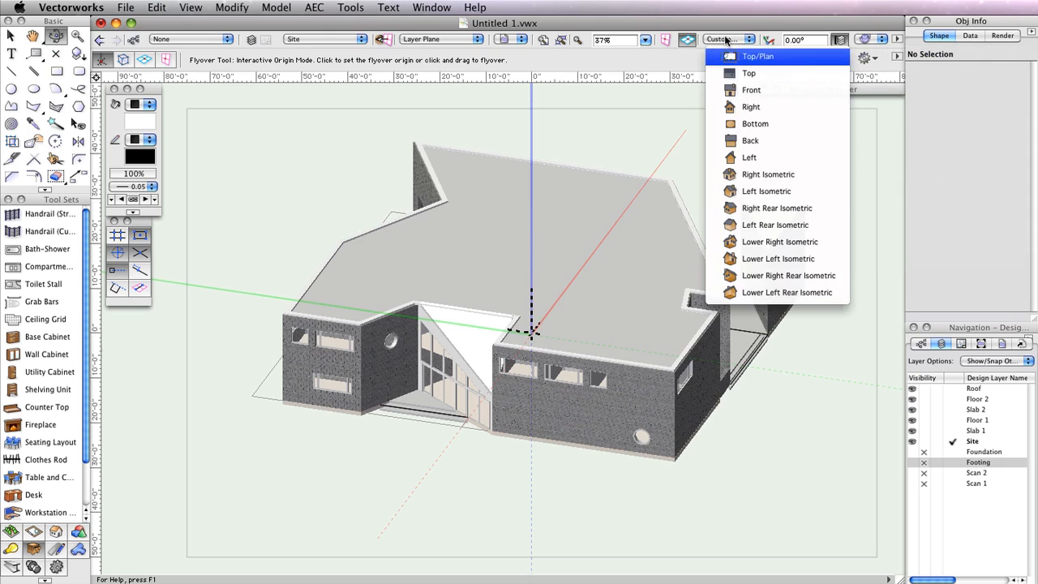
click(758, 56)
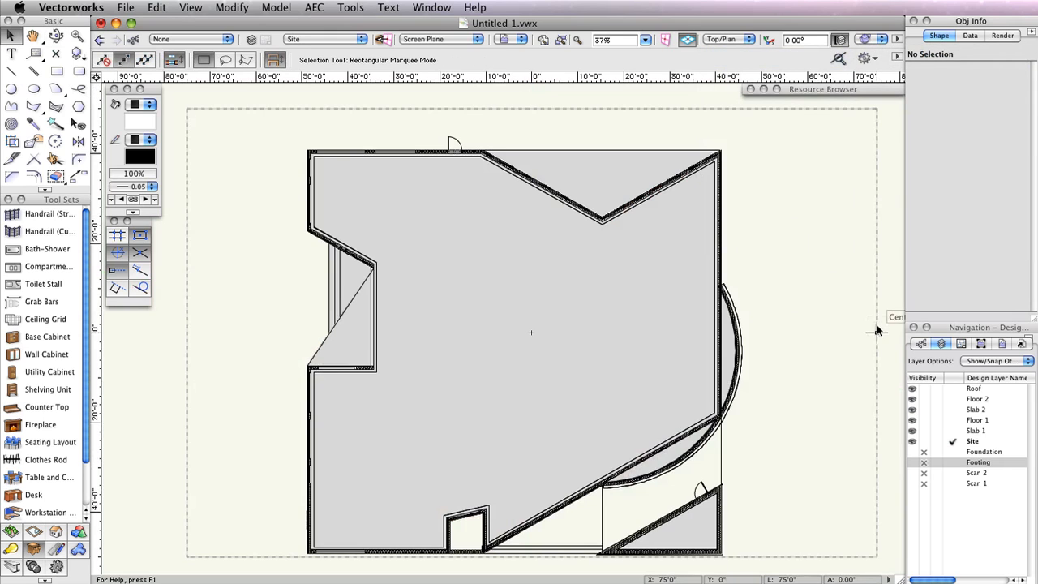
click(992, 361)
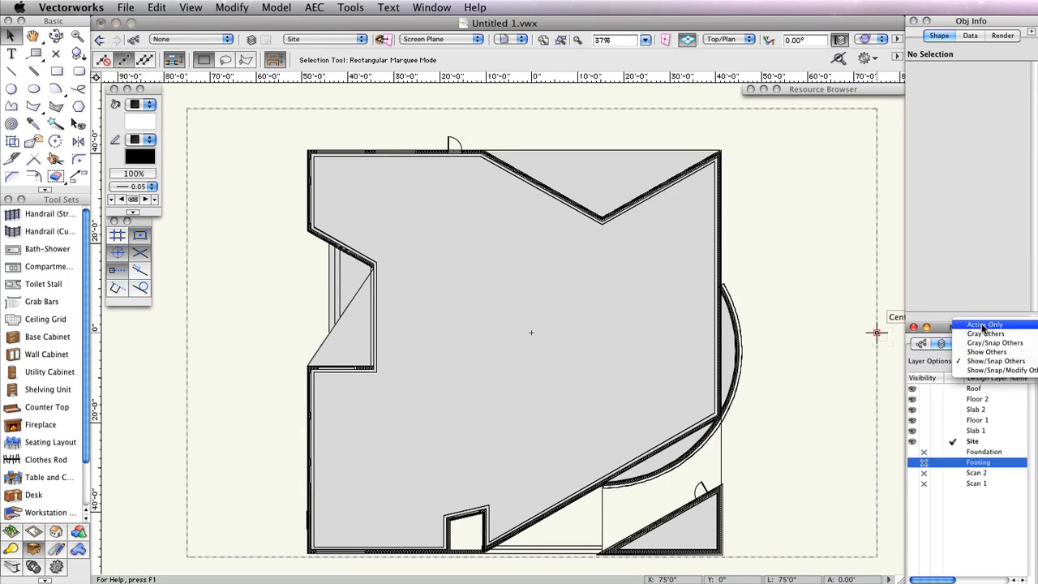
click(982, 325)
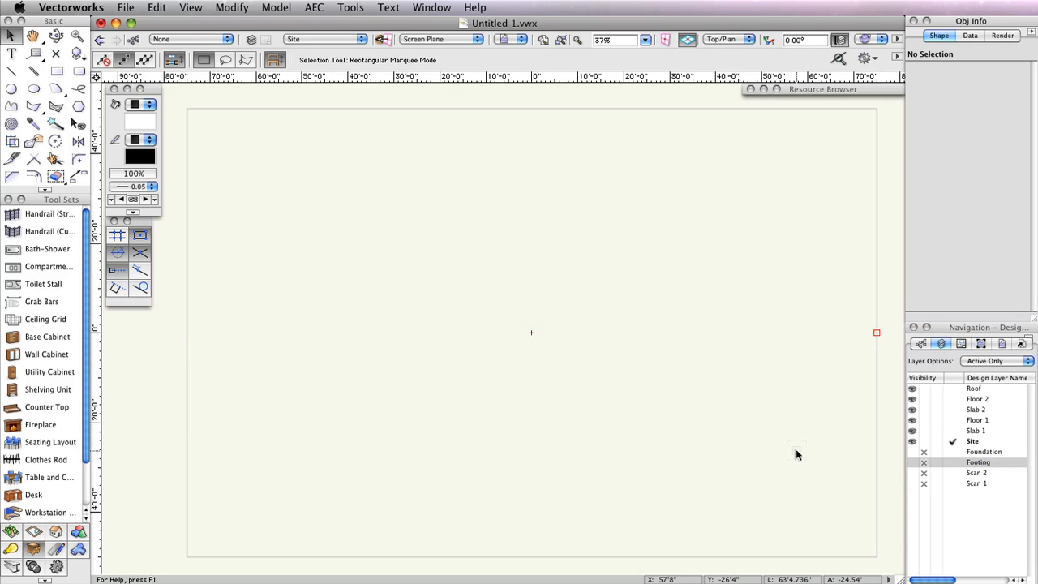
Define a new rectangle on the Site layer with a width and height of 1024' each
double_click(57, 72)
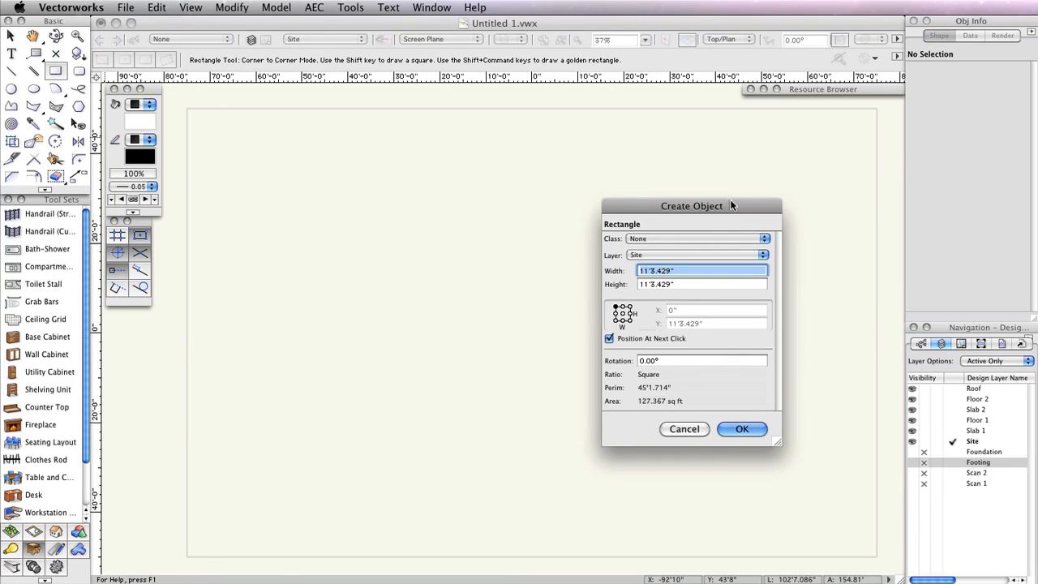
drag(729, 201, 533, 167)
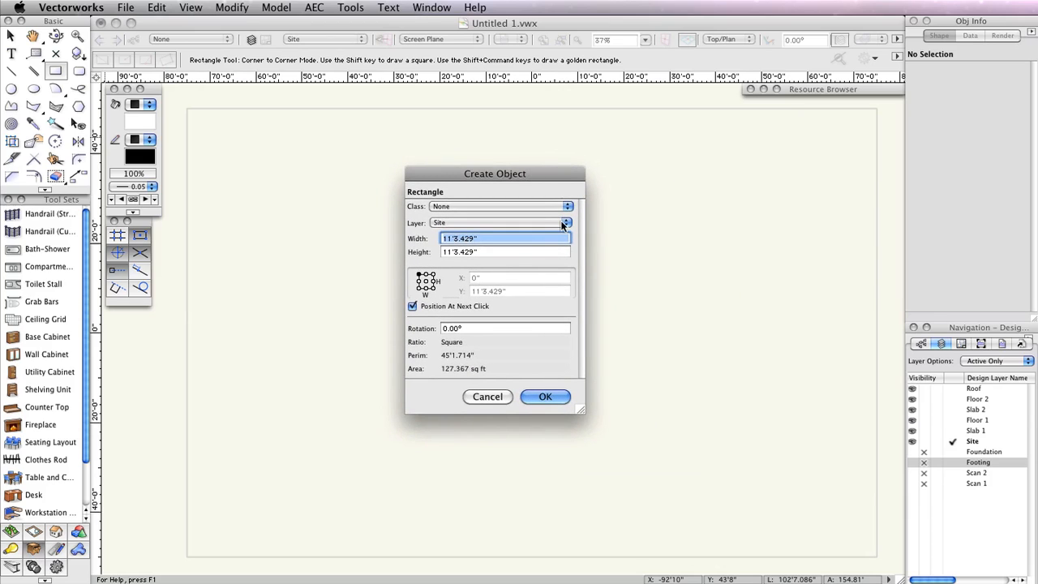
text(10)
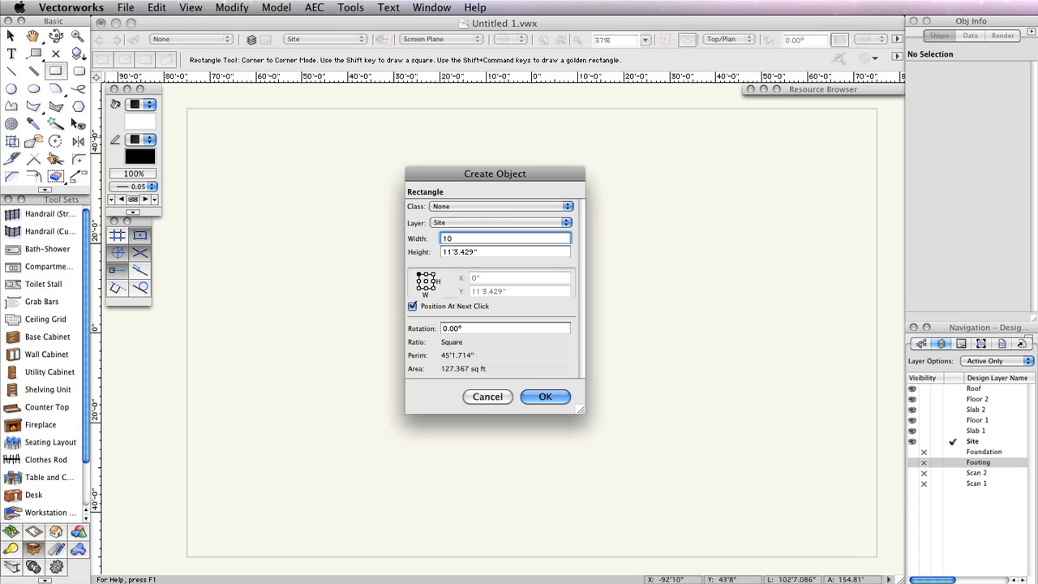
text(24)
key(Tab)
text(1024)
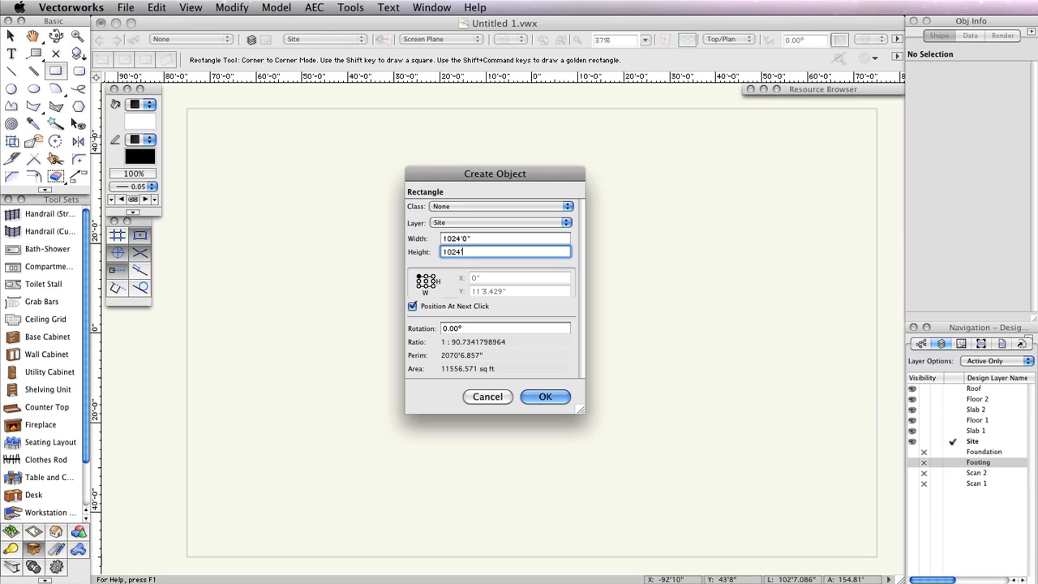
text(')
Create the rectangle with its center point placed at X 0 and Y 0 instead of at the next click
click(425, 281)
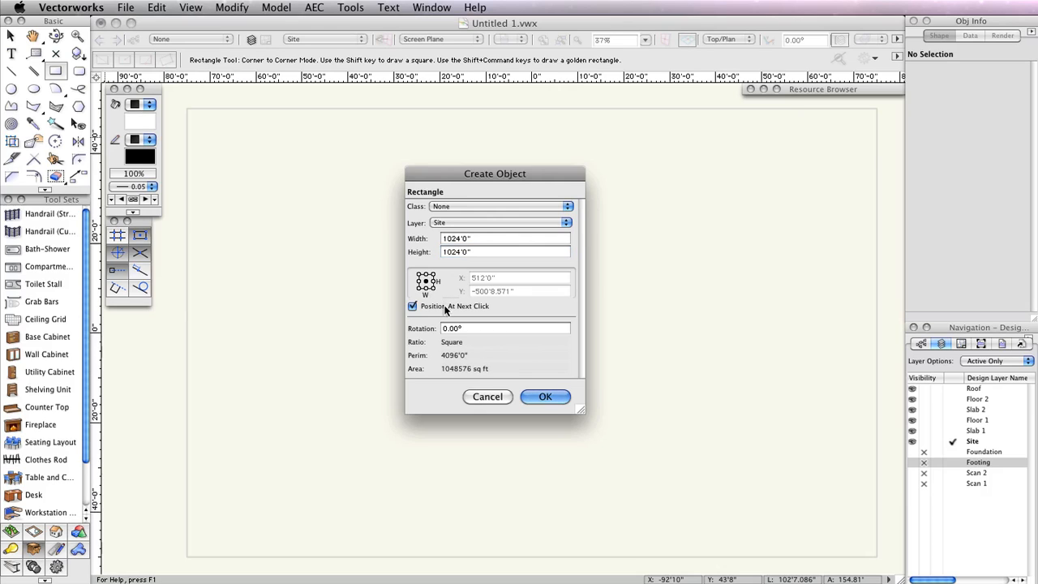
click(445, 307)
triple_click(517, 277)
text(0)
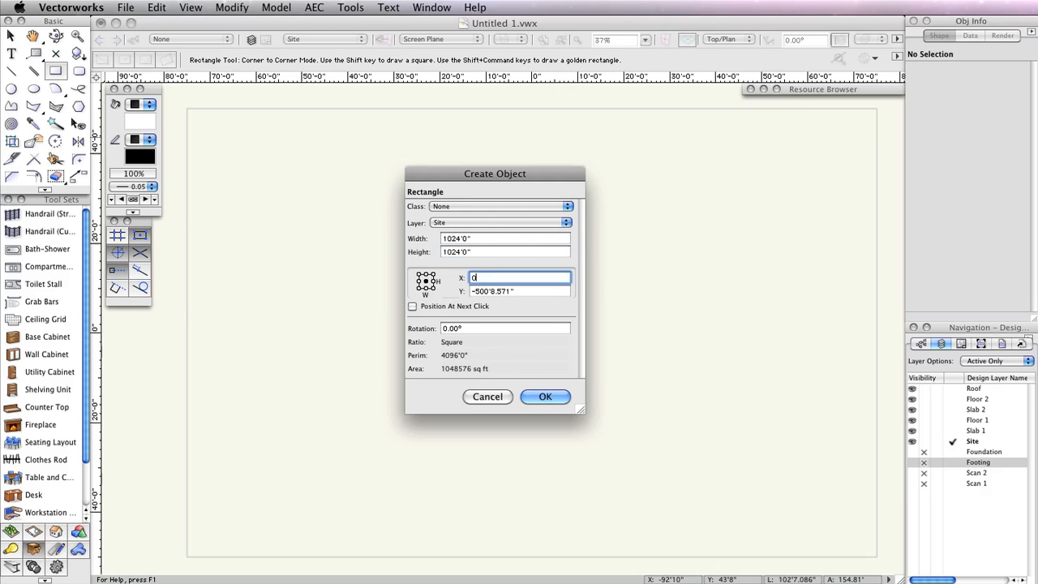
key(Tab)
text(0)
key(Tab)
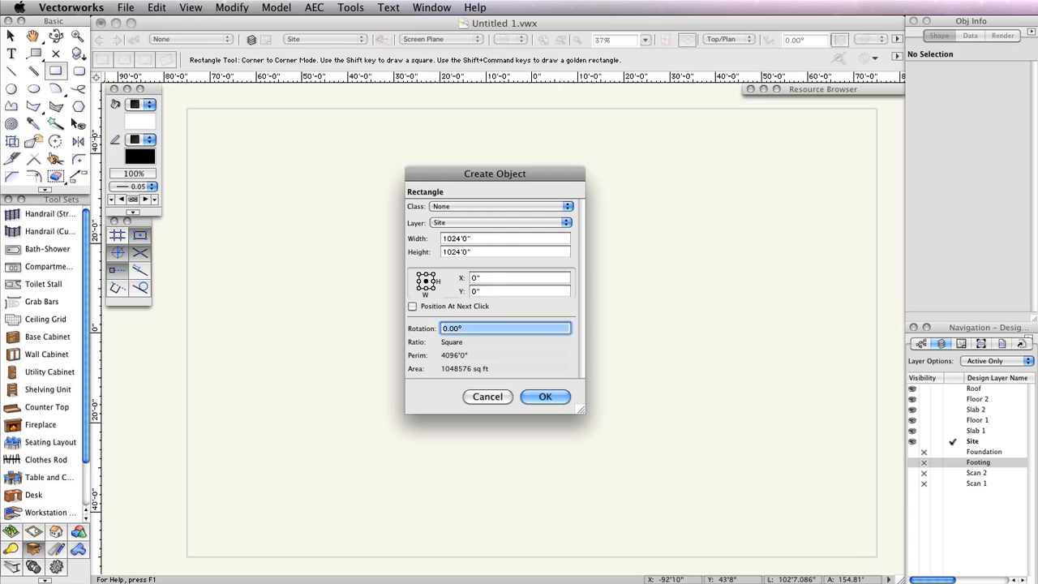
click(544, 398)
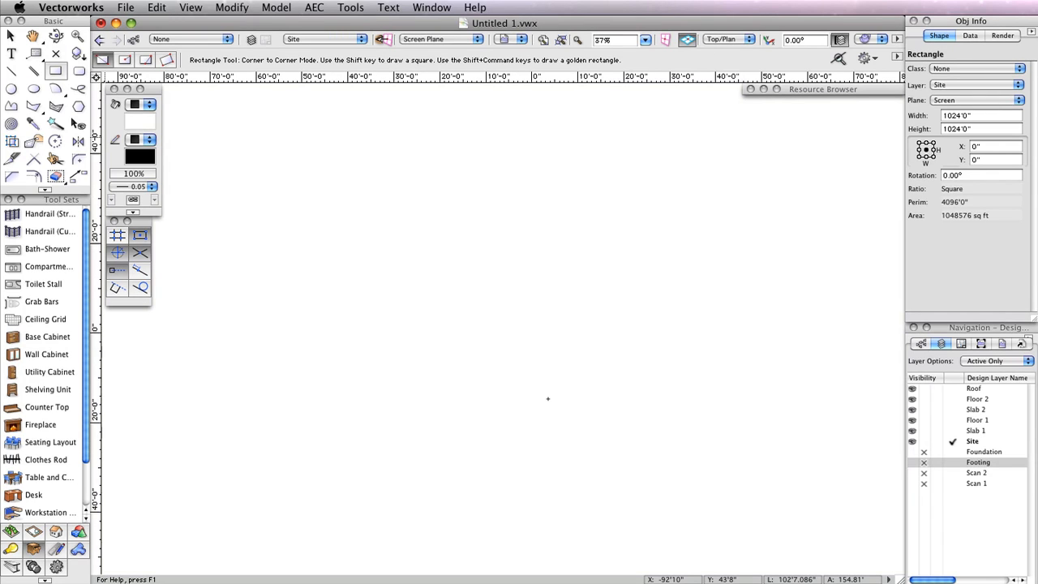
Fill the ground rectangle with a pale yellow from the Classic Vectorworks Colors palette
click(134, 119)
click(244, 428)
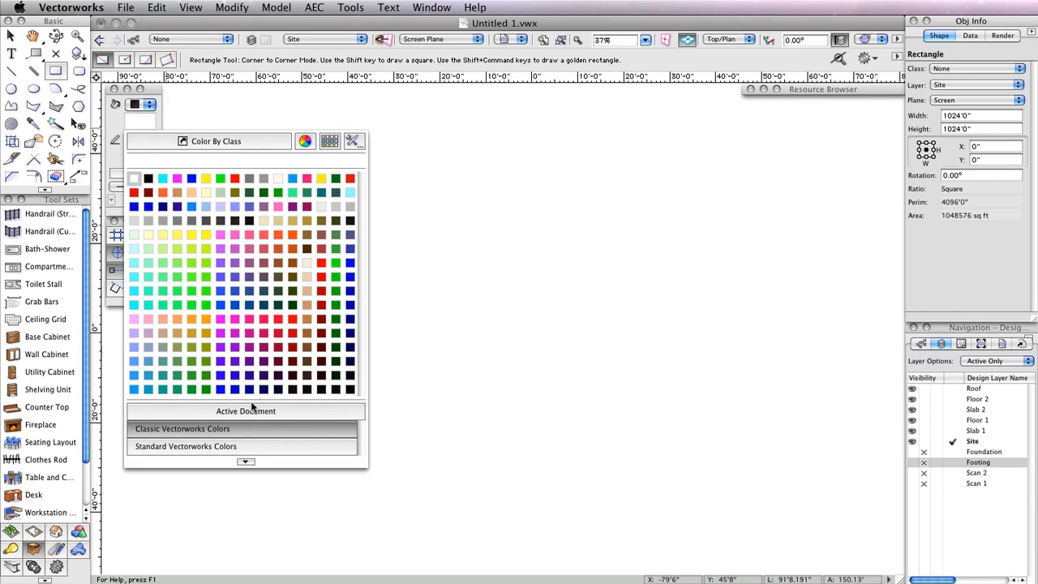
click(150, 243)
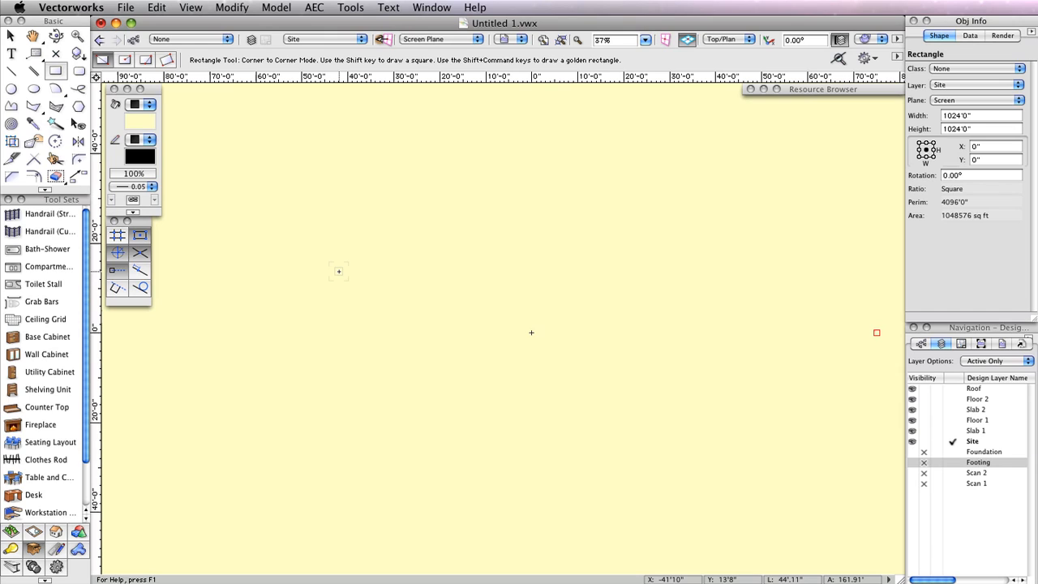
Set the layer options to Show/Snap Others and hide the Floor 1, Slab 2, Floor 2 and Roof layers
click(989, 362)
click(991, 398)
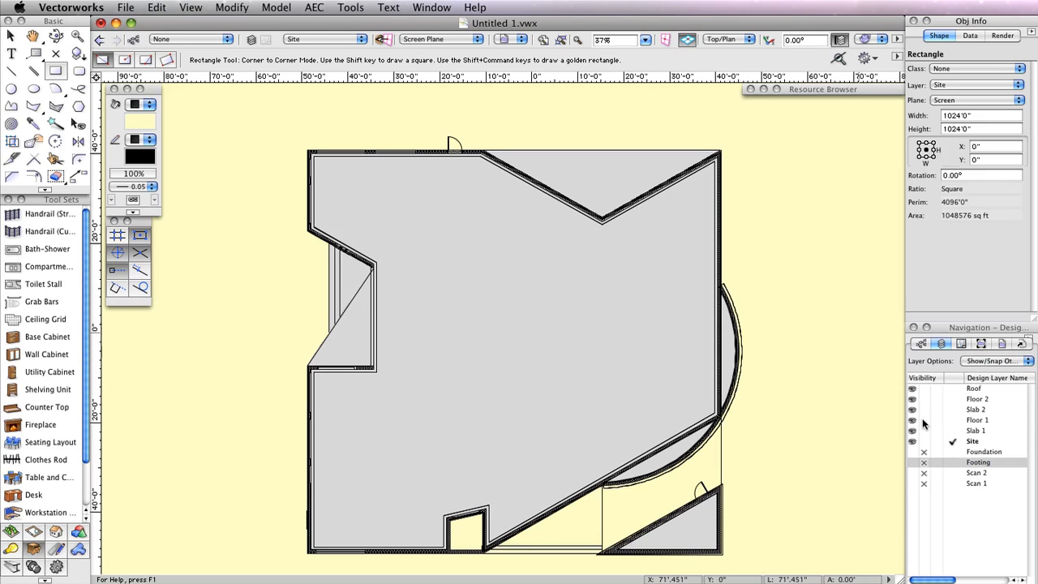
click(922, 420)
click(923, 410)
click(924, 399)
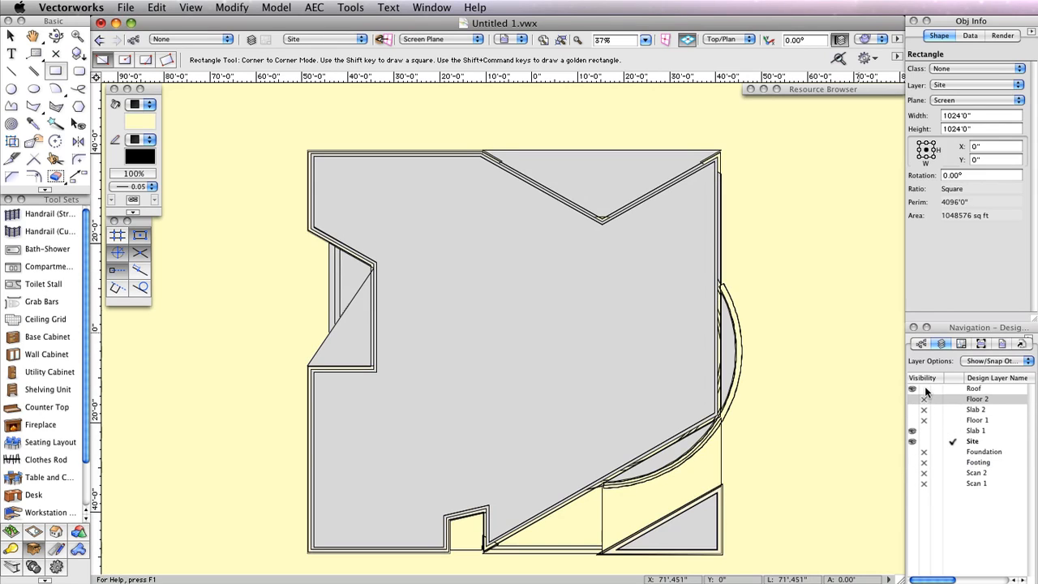
click(924, 389)
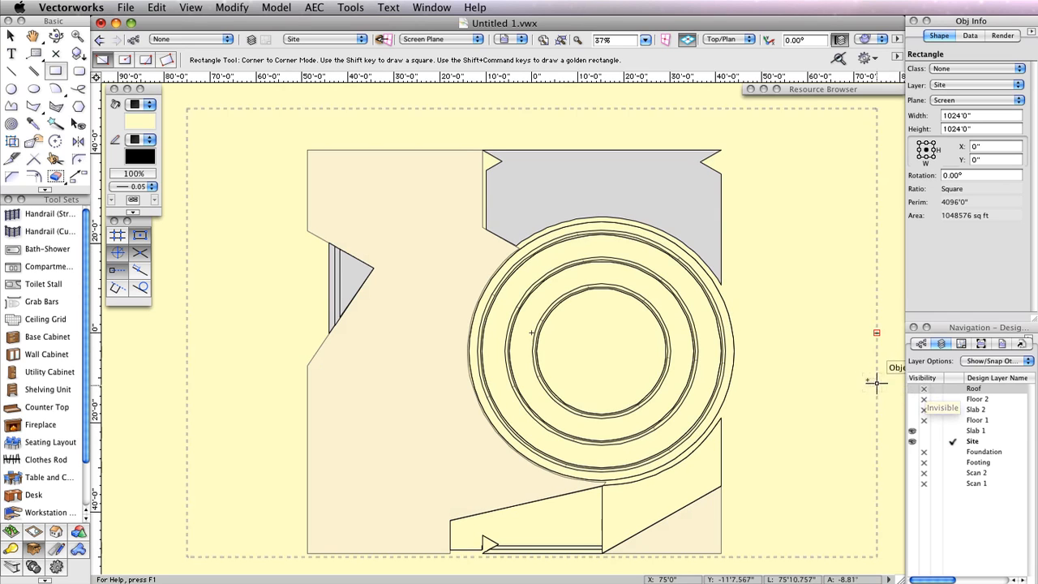
Draw a circle by radius on the Site layer, concentric with the round stepped slab, with a radius of about 28'9.5"
scroll(636, 332, up, 1)
scroll(636, 333, up, 2)
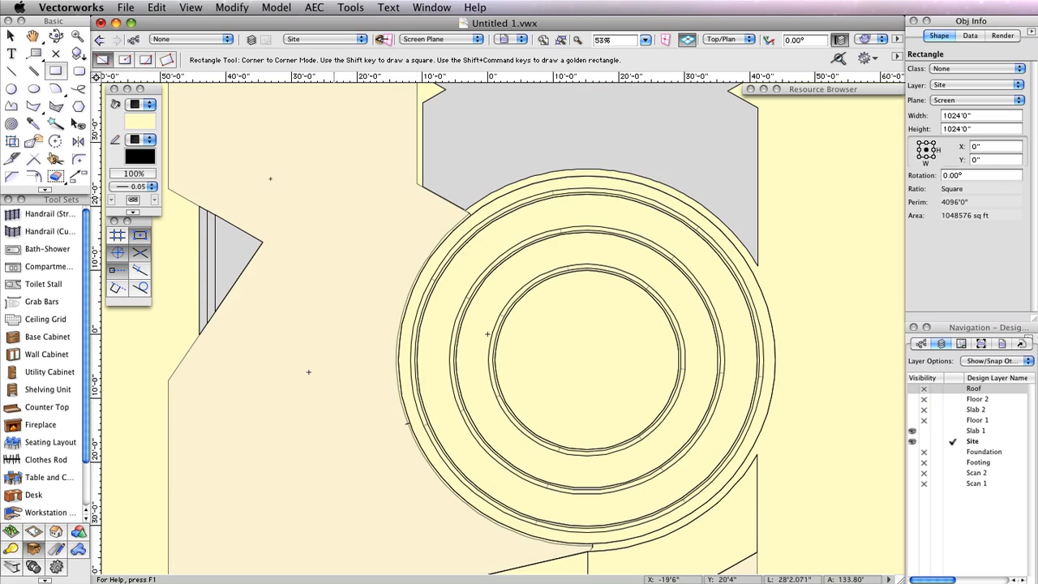
click(9, 89)
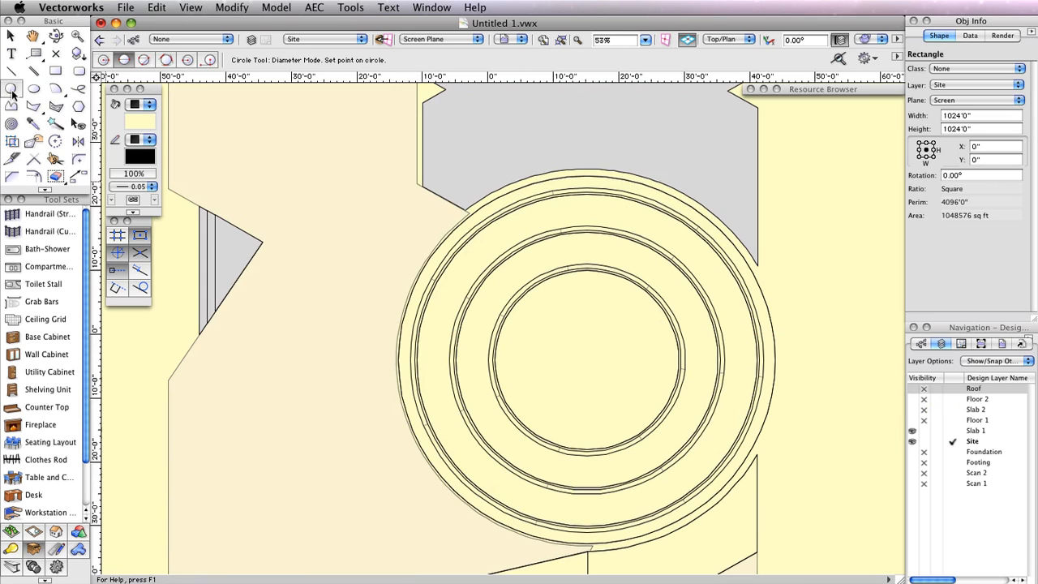
click(103, 60)
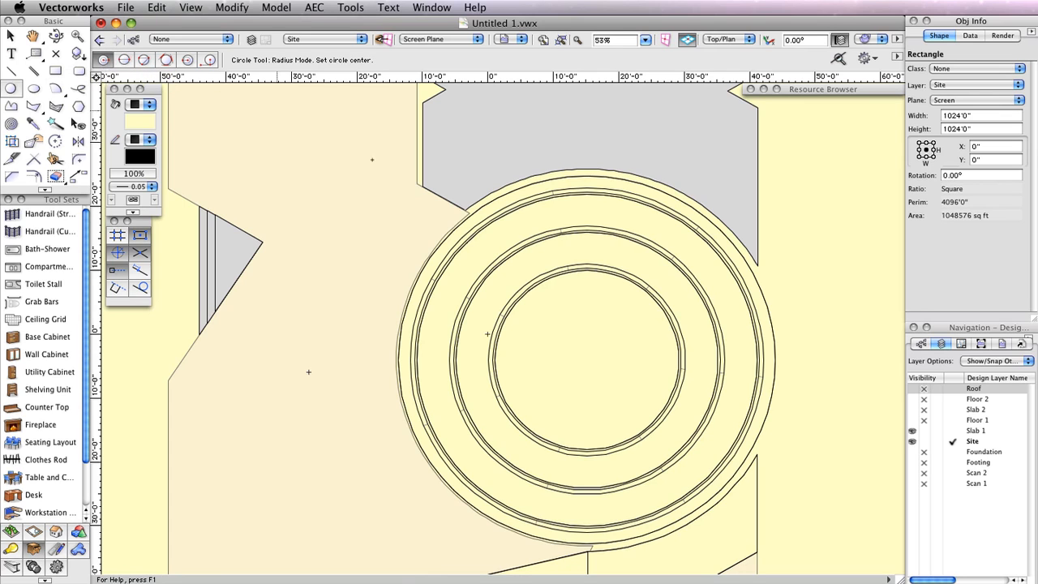
click(775, 360)
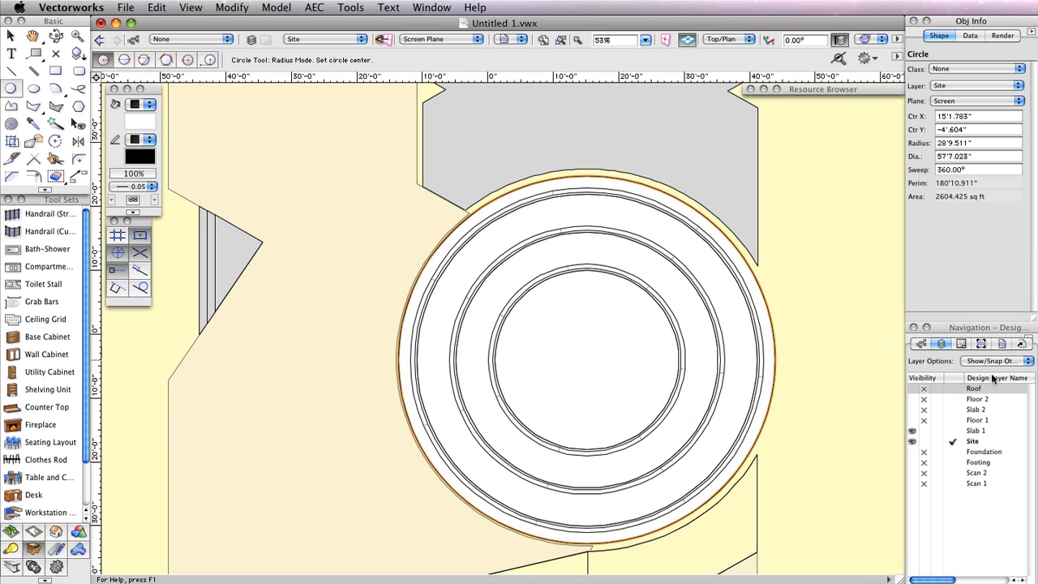
Set the layer options to Active Only and switch to the Selection tool
click(1013, 360)
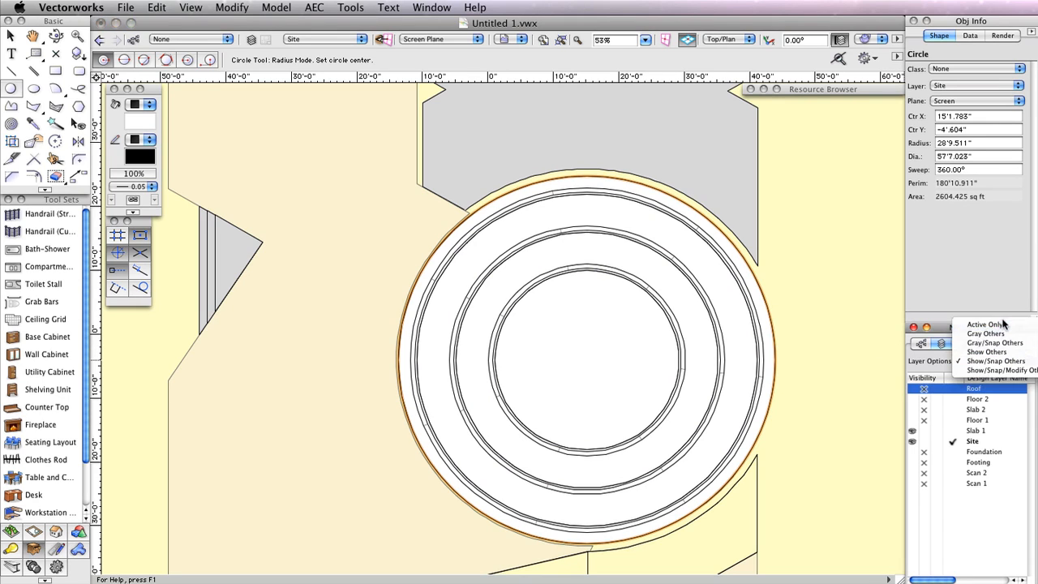
click(984, 325)
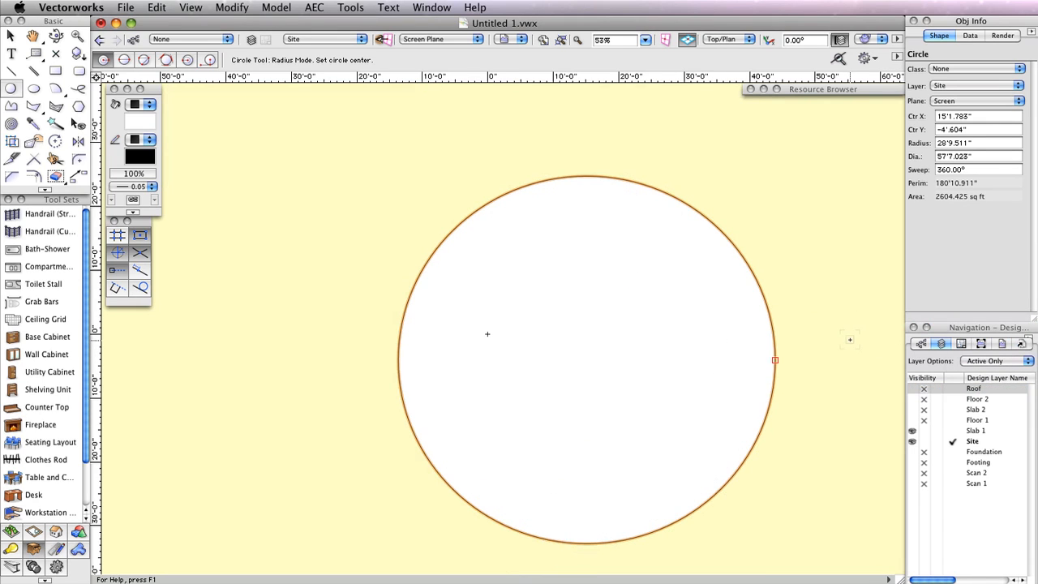
key(x)
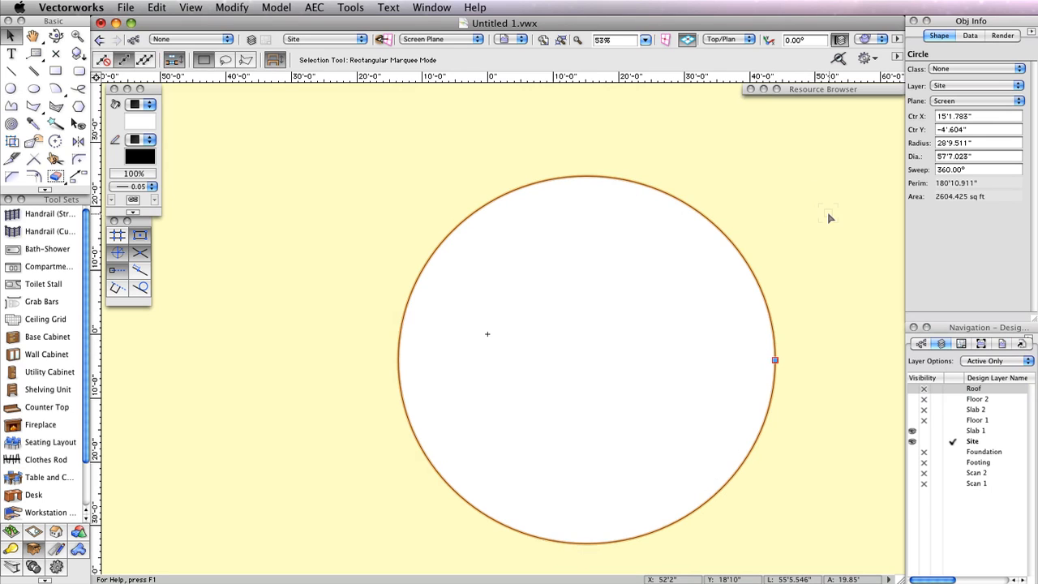
Clip the circle out of the ground rectangle and delete the leftover circle
scroll(756, 256, down, 2)
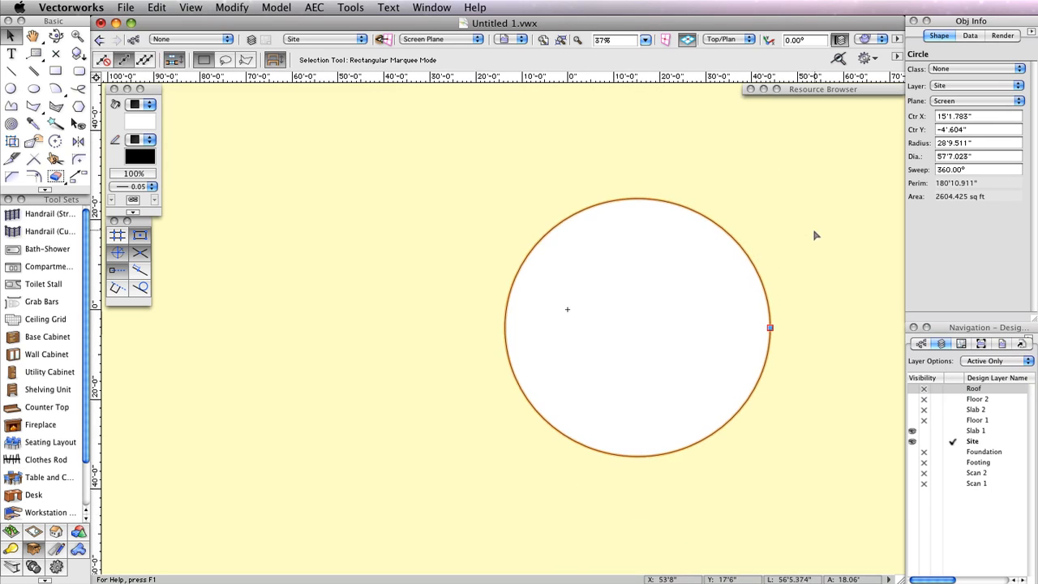
key(super+a)
click(557, 40)
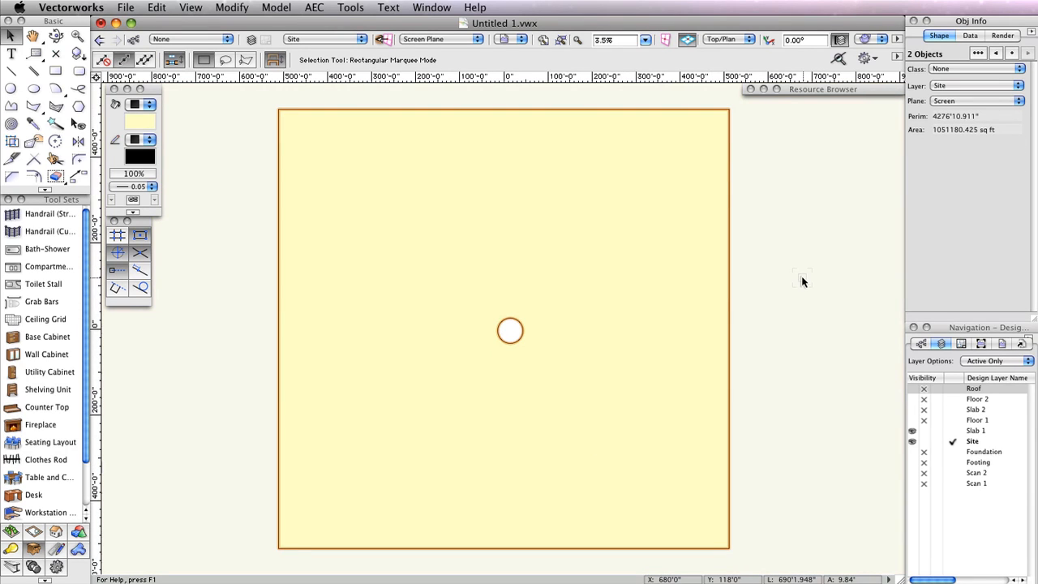
right_click(608, 338)
right_click(598, 248)
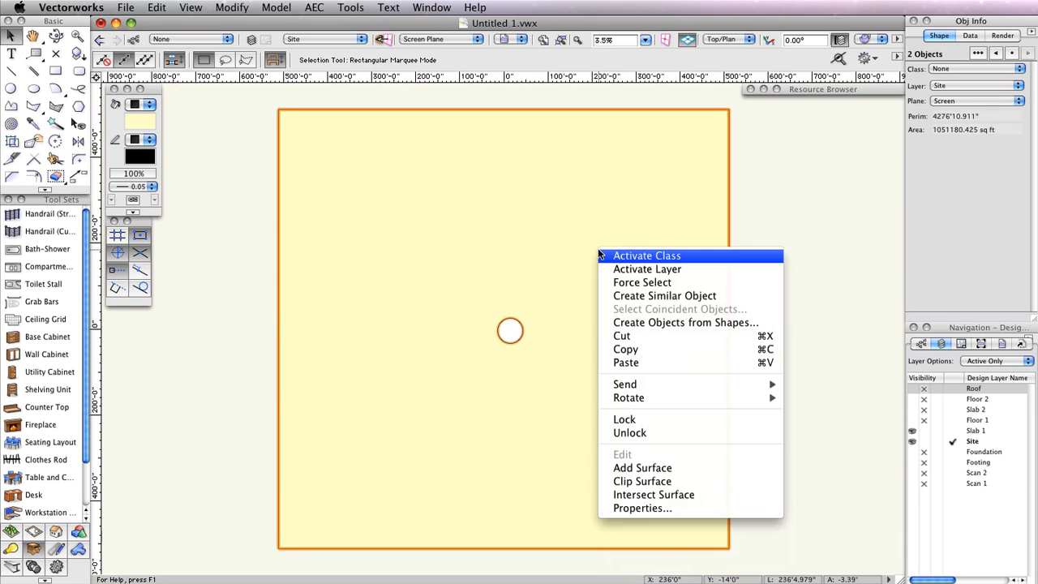
click(682, 481)
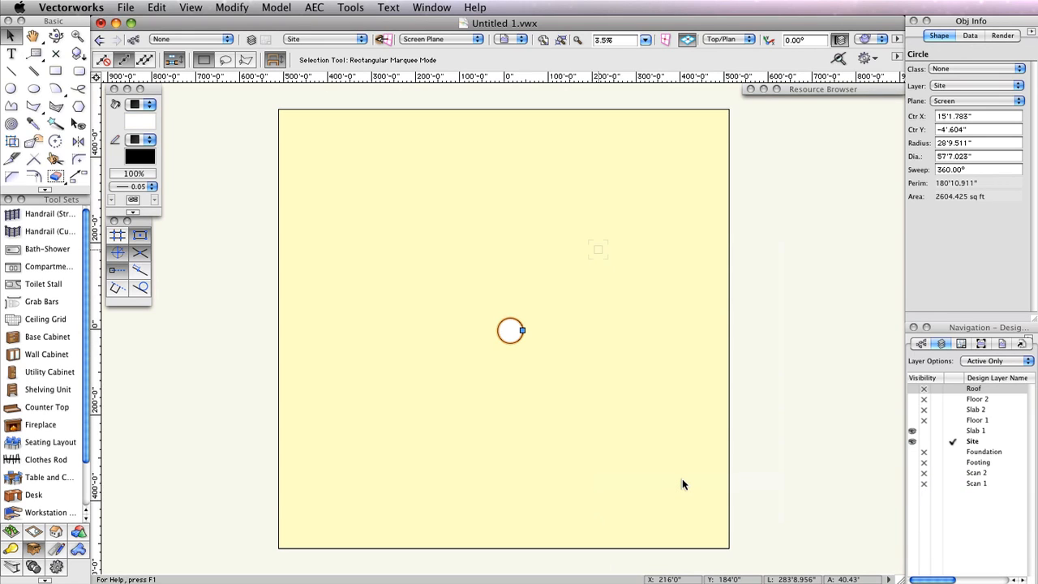
click(682, 480)
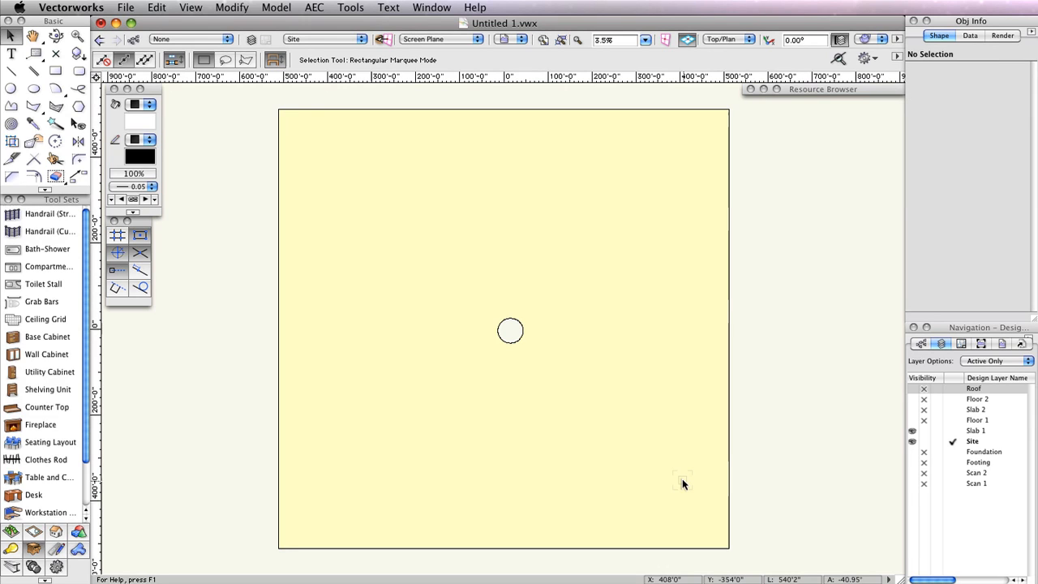
Extrude the clipped ground polyline by 6.25"
click(682, 484)
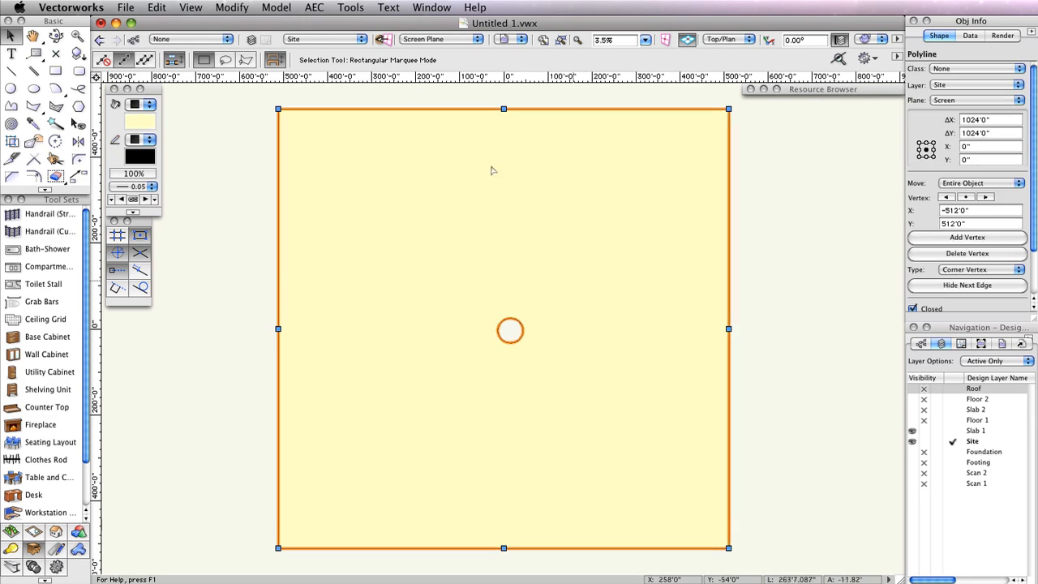
click(277, 8)
click(292, 90)
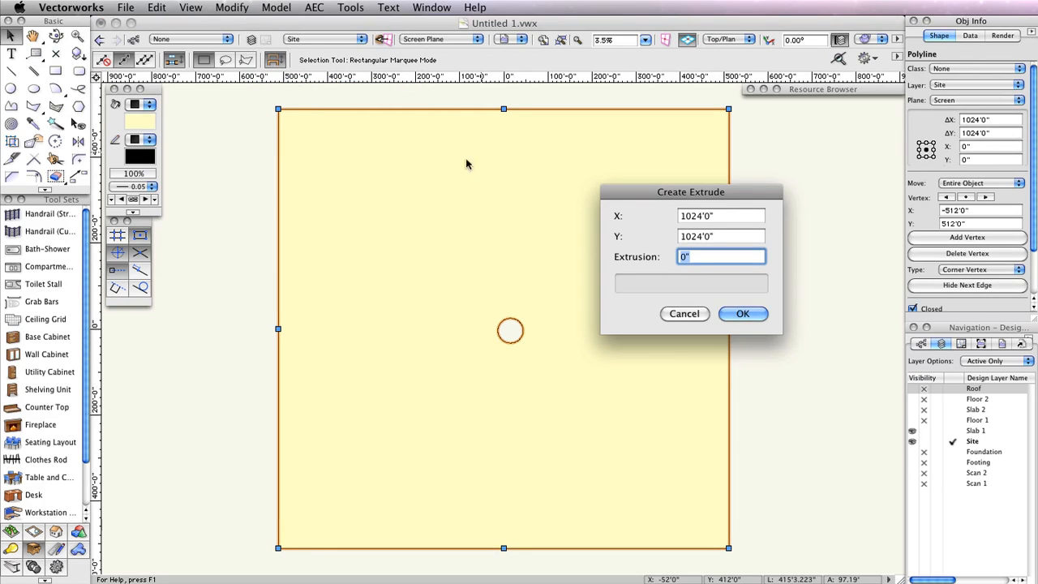
text(6.25)
click(741, 315)
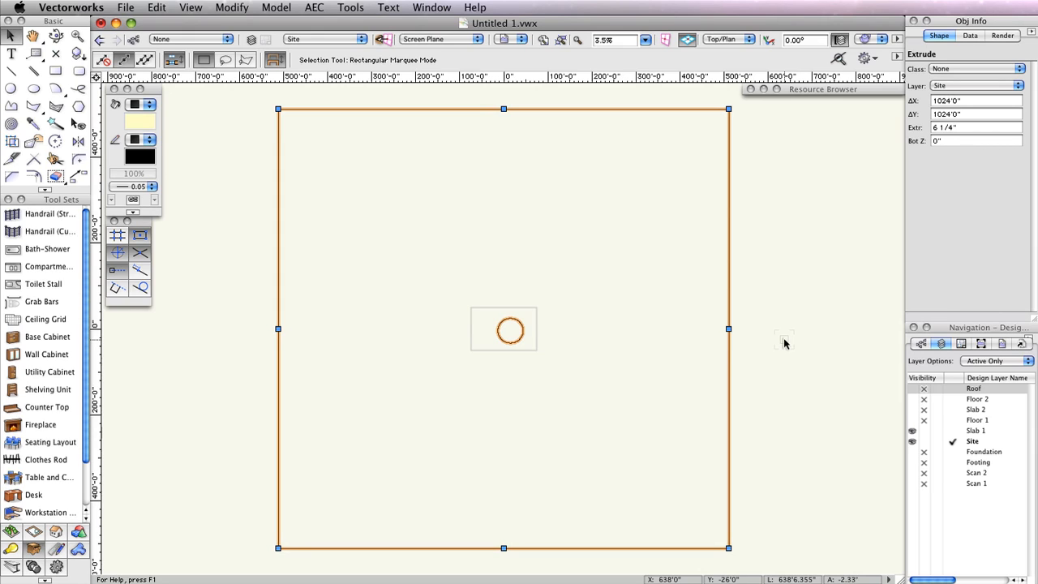
Set the layer options to Show/Snap Others and make the Floor 1 layer visible
click(972, 363)
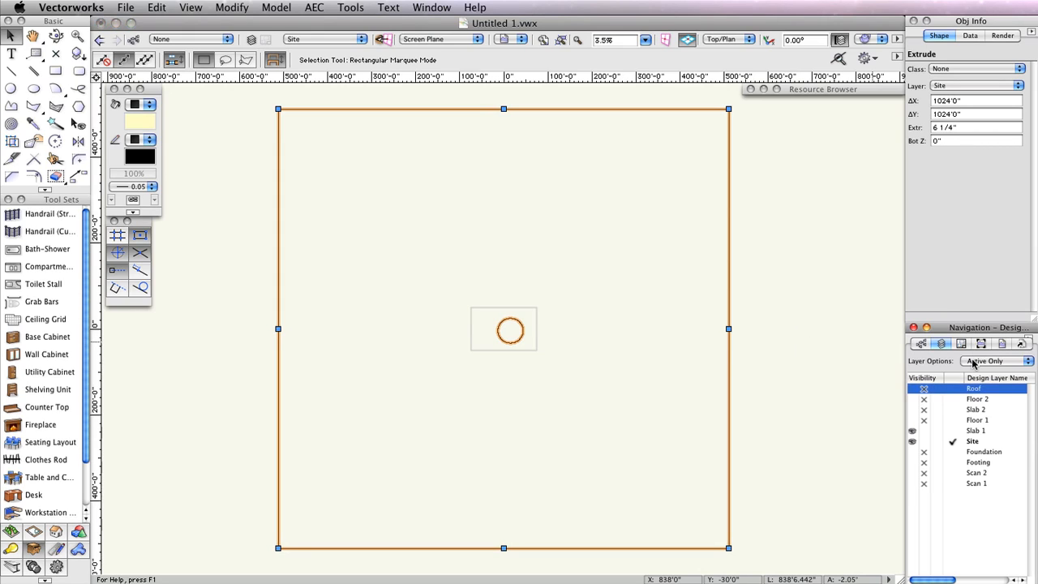
click(973, 361)
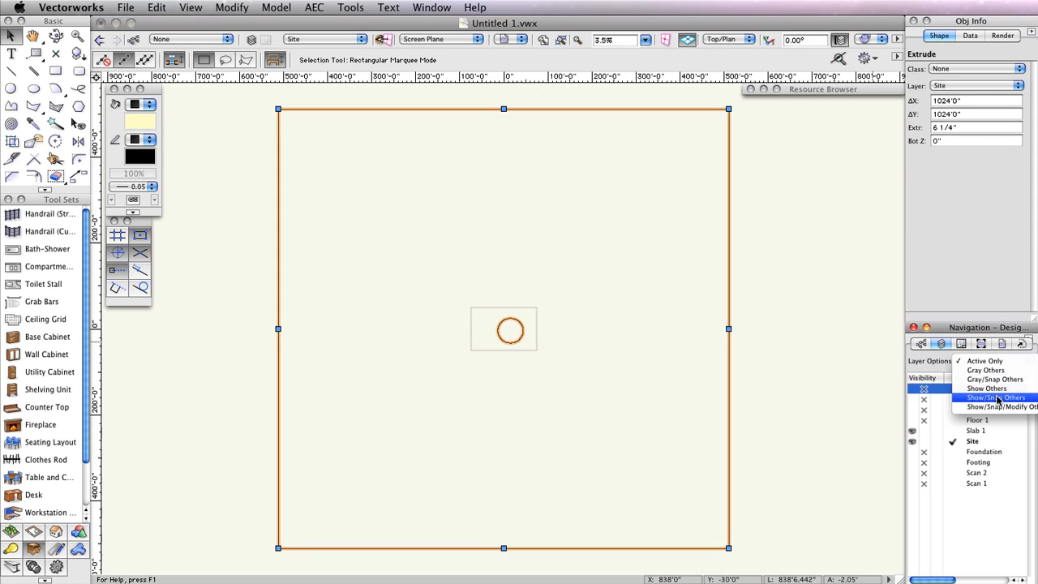
click(998, 399)
click(911, 422)
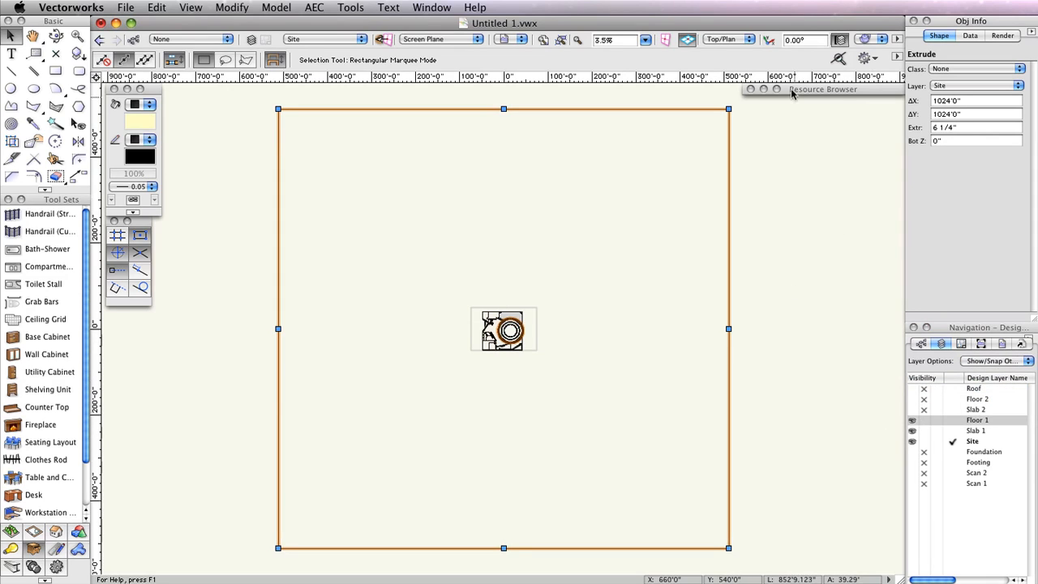
Display the model shaded in 3D and inspect from a low side angle how the extruded ground meets the building
click(878, 39)
click(881, 135)
click(56, 37)
drag(545, 362, 512, 320)
scroll(537, 324, up, 3)
scroll(502, 328, up, 4)
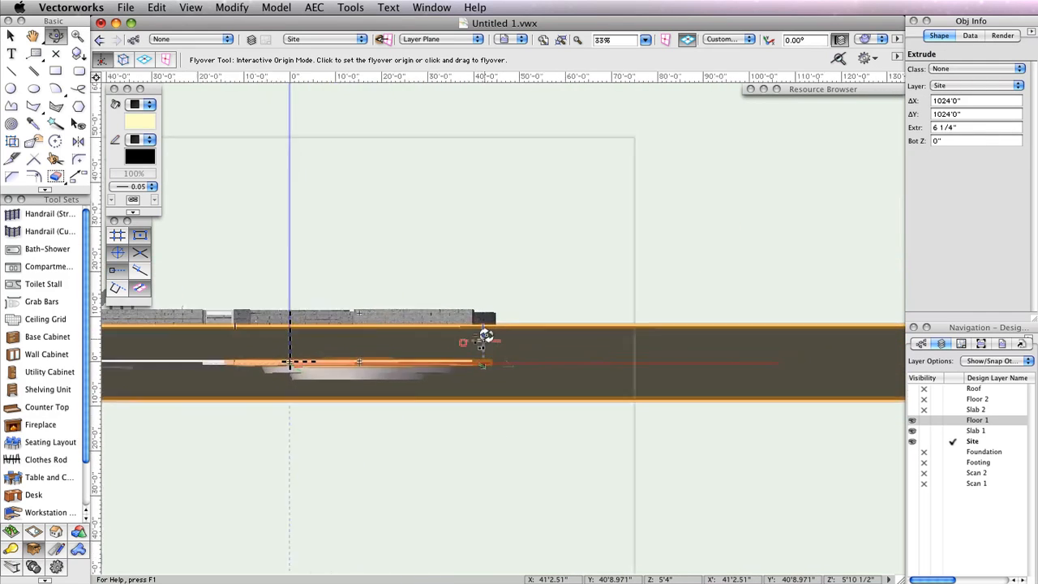
scroll(485, 335, up, 1)
middle_drag(487, 335, 654, 351)
mouse_move(653, 343)
mouse_down()
mouse_move(649, 359)
mouse_move(652, 348)
mouse_up()
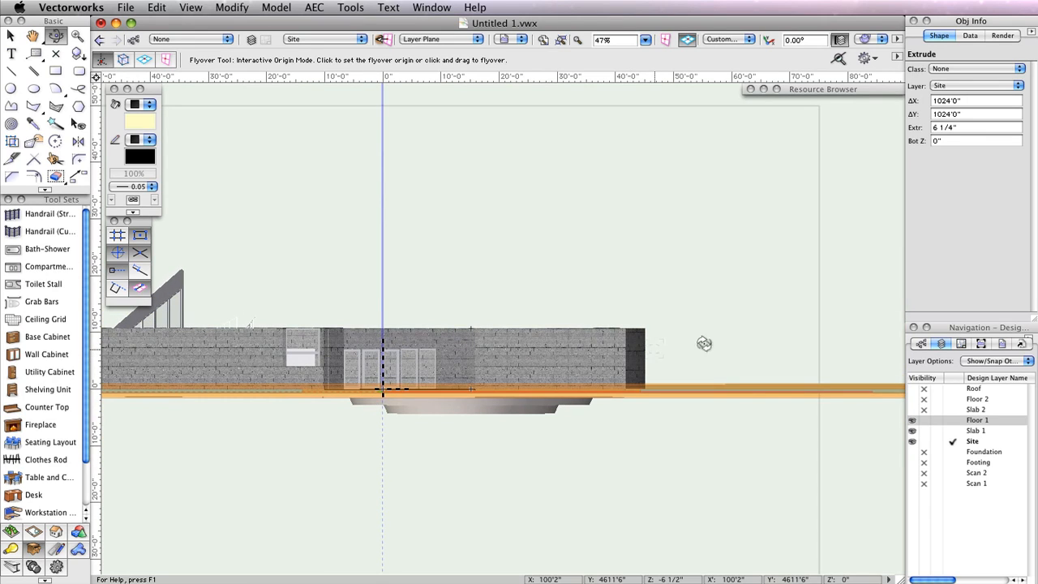
Return the drawing to the Top/Plan view and save the document
key(F5)
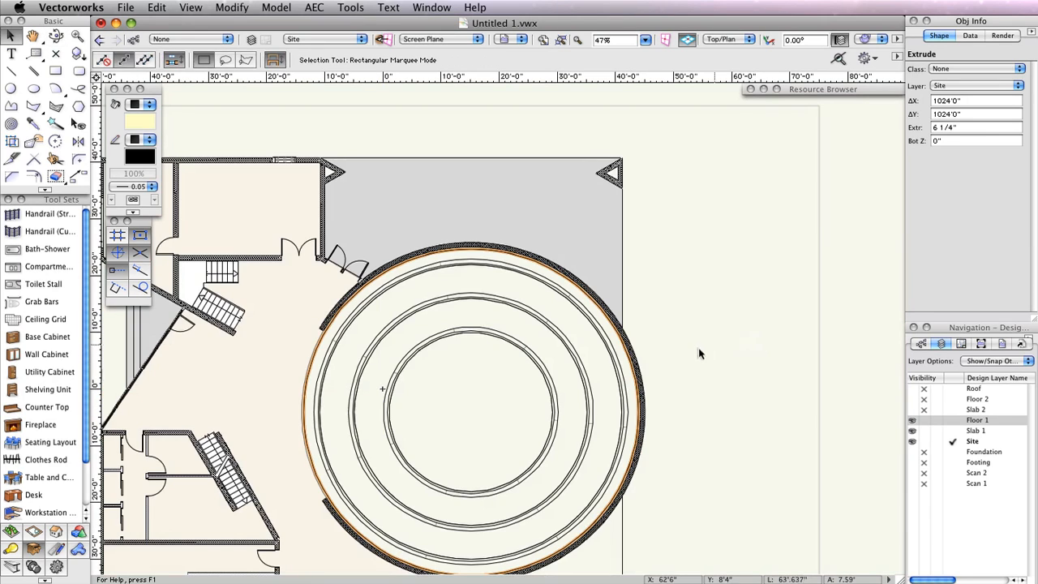
middle_drag(698, 349, 854, 275)
key(super+s)
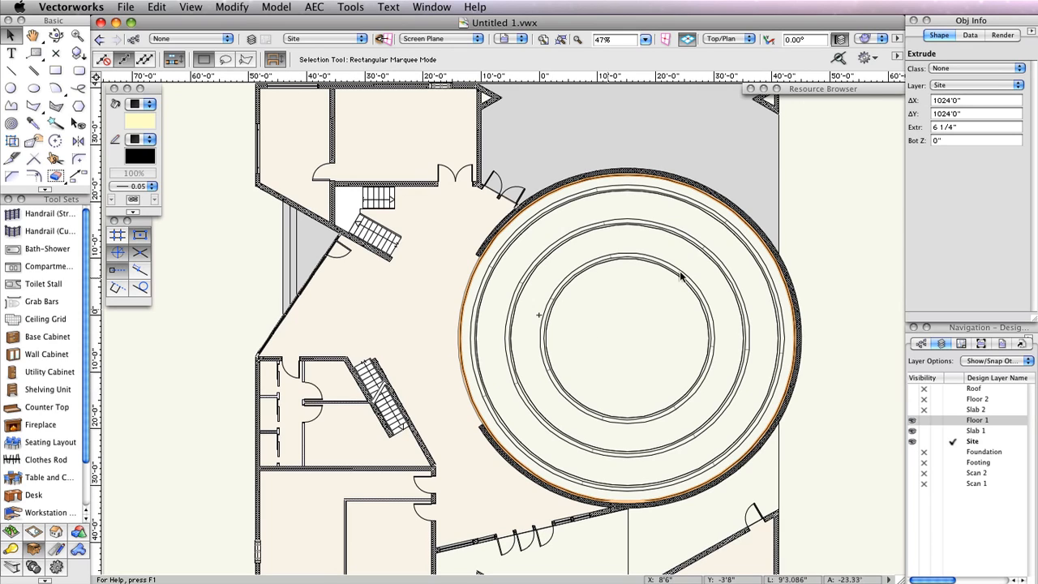
Hide the Site layer and make Slab 1 the active layer
click(925, 442)
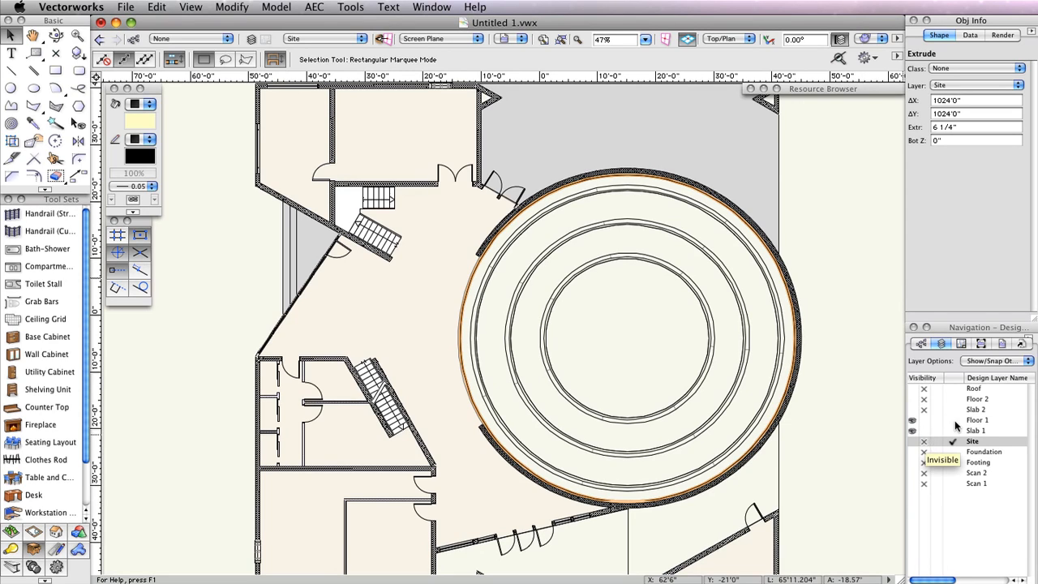
click(952, 430)
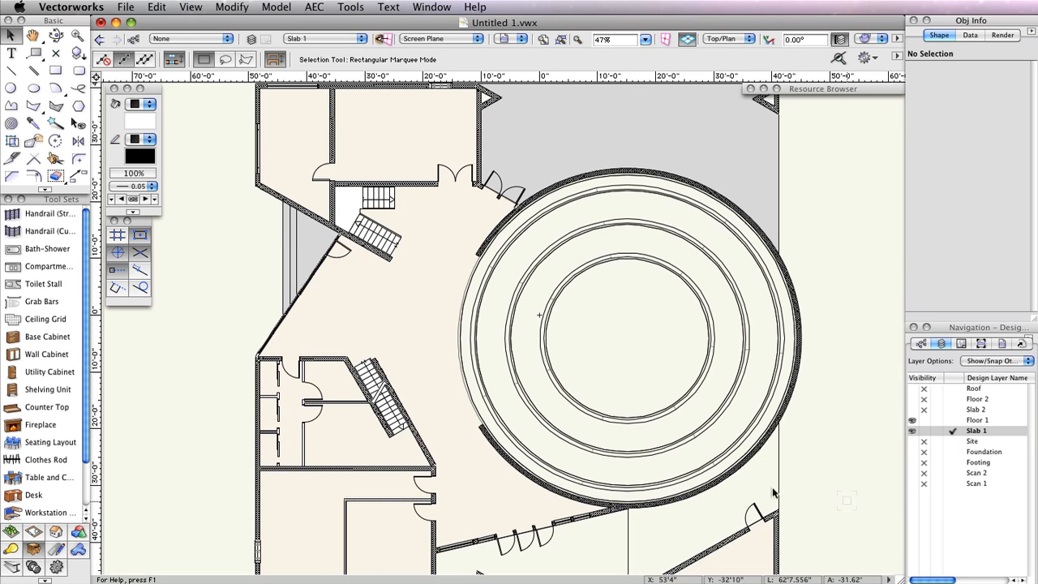
Start a new viewport of the current top/plan view and name it Floor Plan 1
click(191, 7)
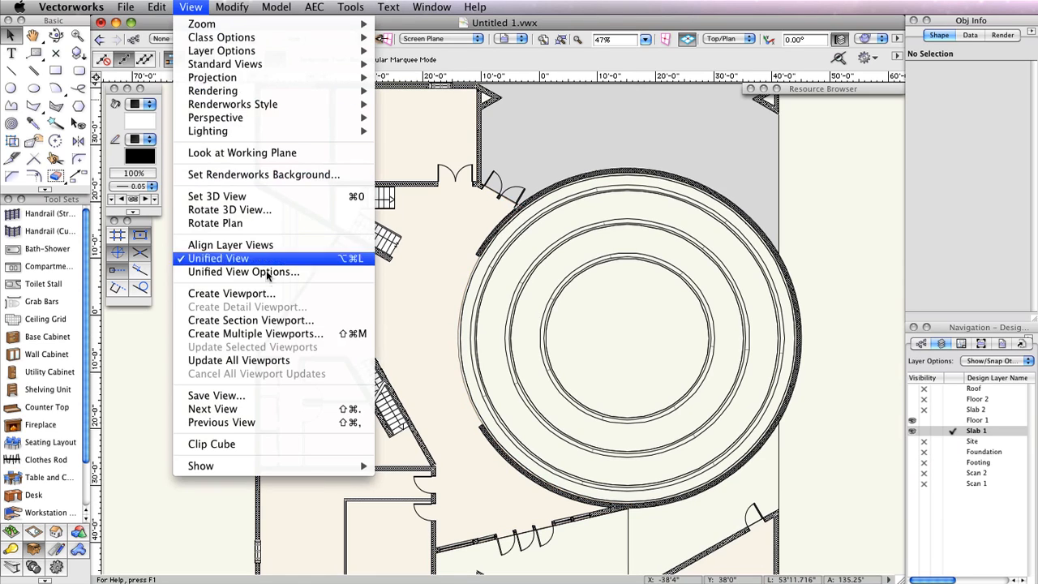
click(231, 293)
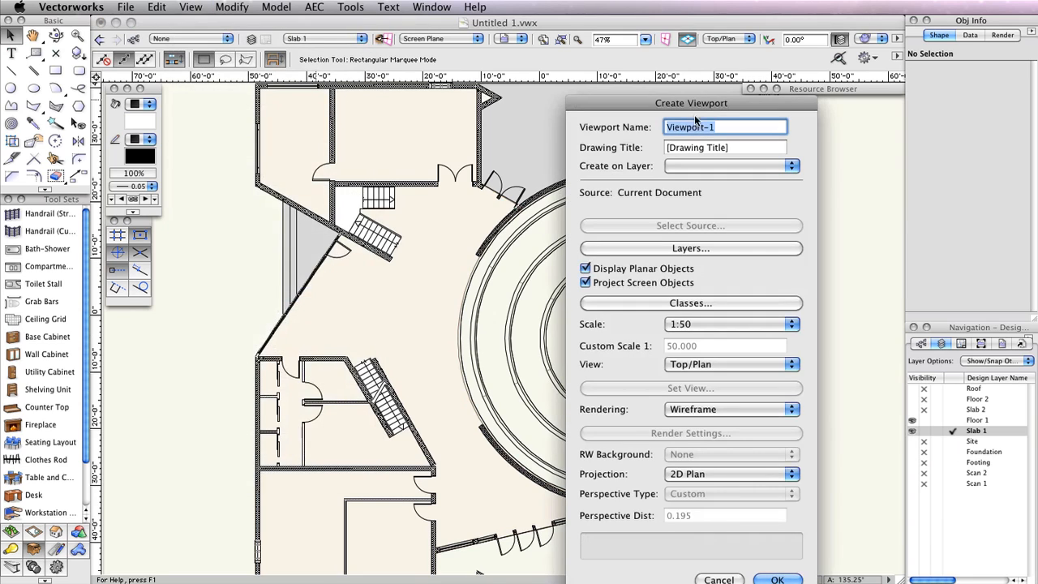
drag(696, 105, 528, 25)
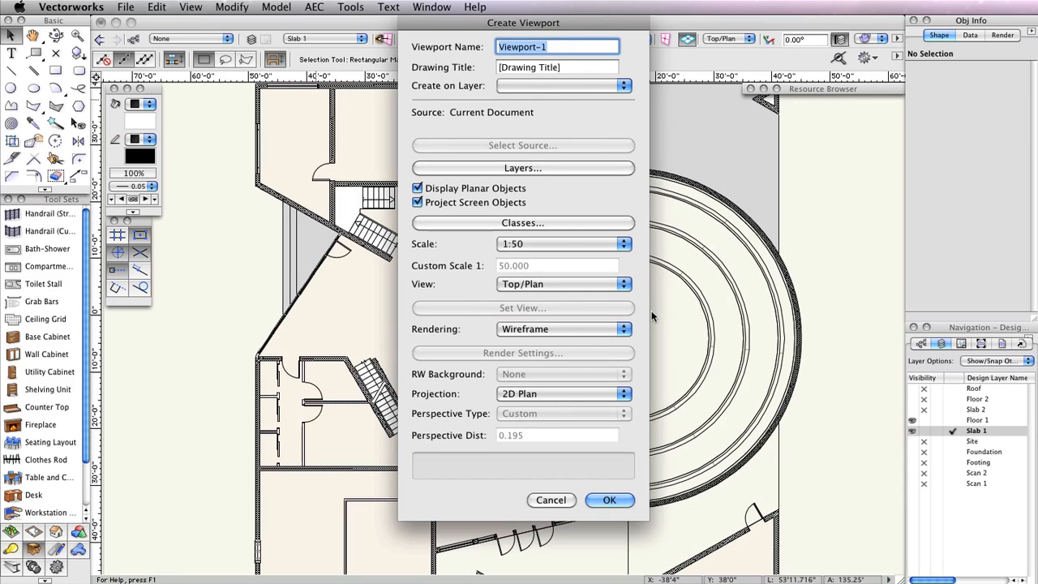
text(Floor )
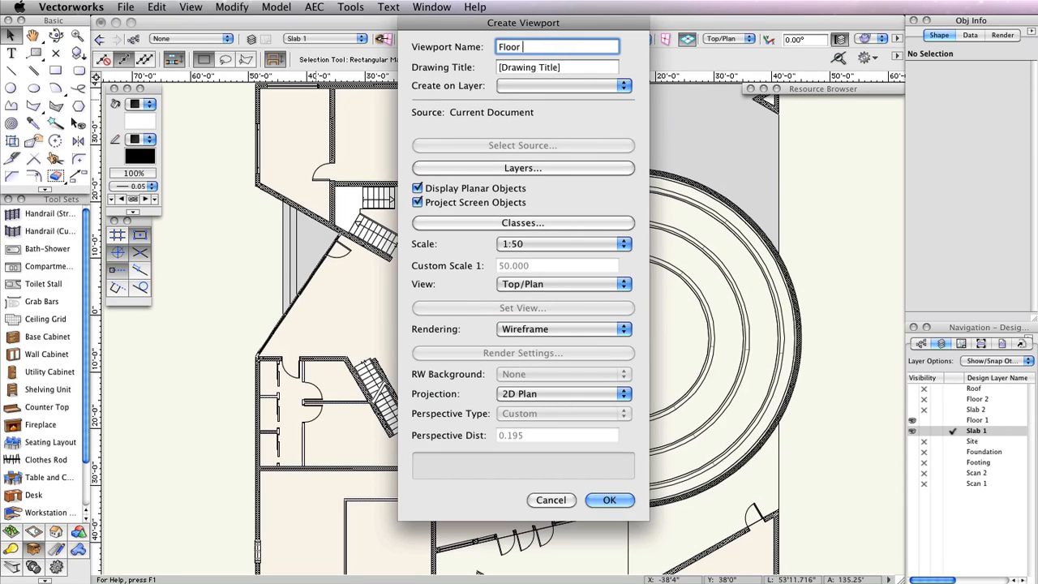
text(Plan 1)
Create the viewport on a new sheet layer numbered A-1 and titled 1st Floor Plan
click(542, 86)
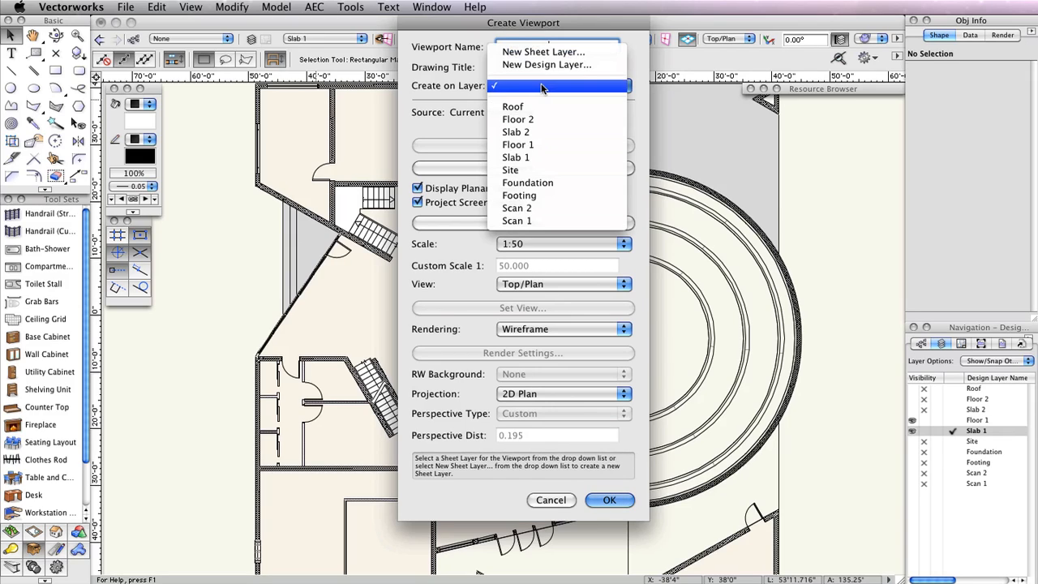
click(587, 137)
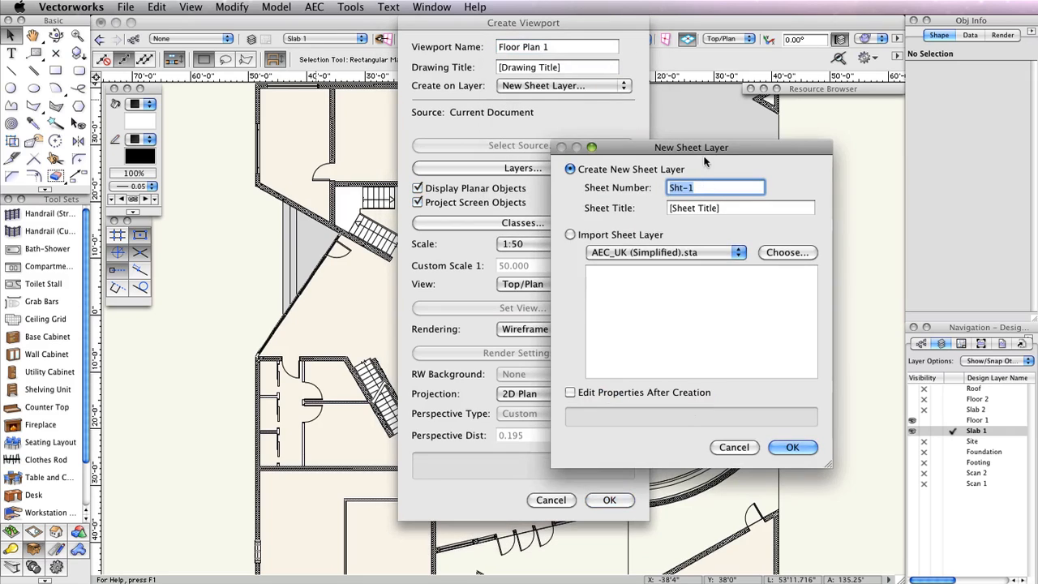
drag(718, 152, 560, 143)
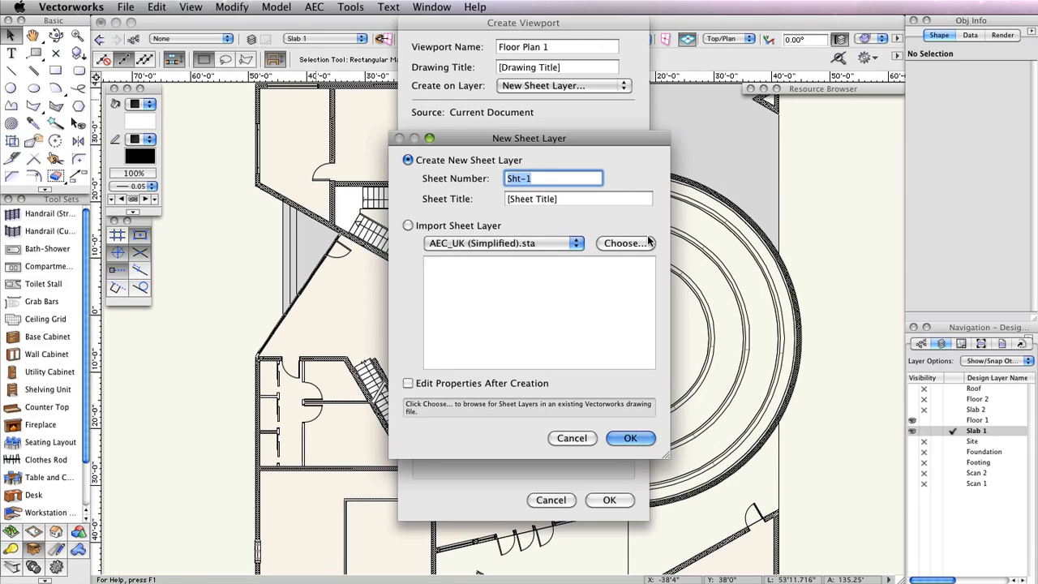
text(A-1)
key(Tab)
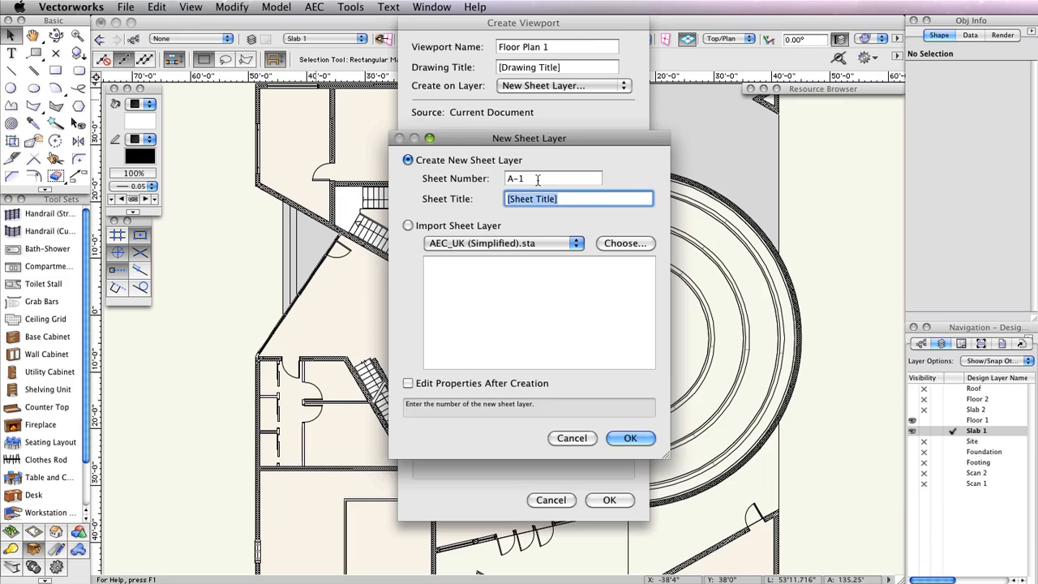
text(1St Floo)
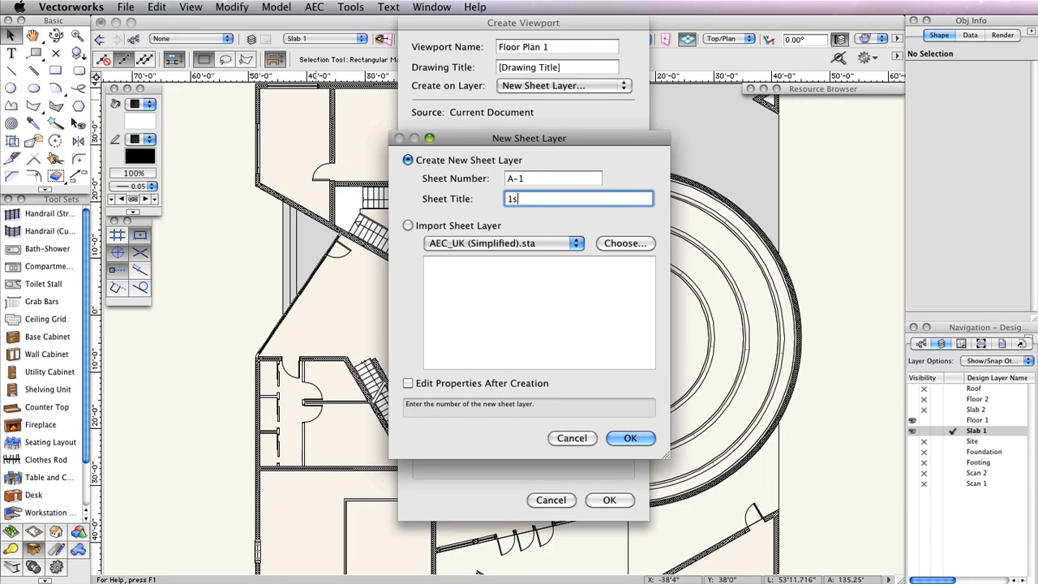
text(r Plan)
click(641, 438)
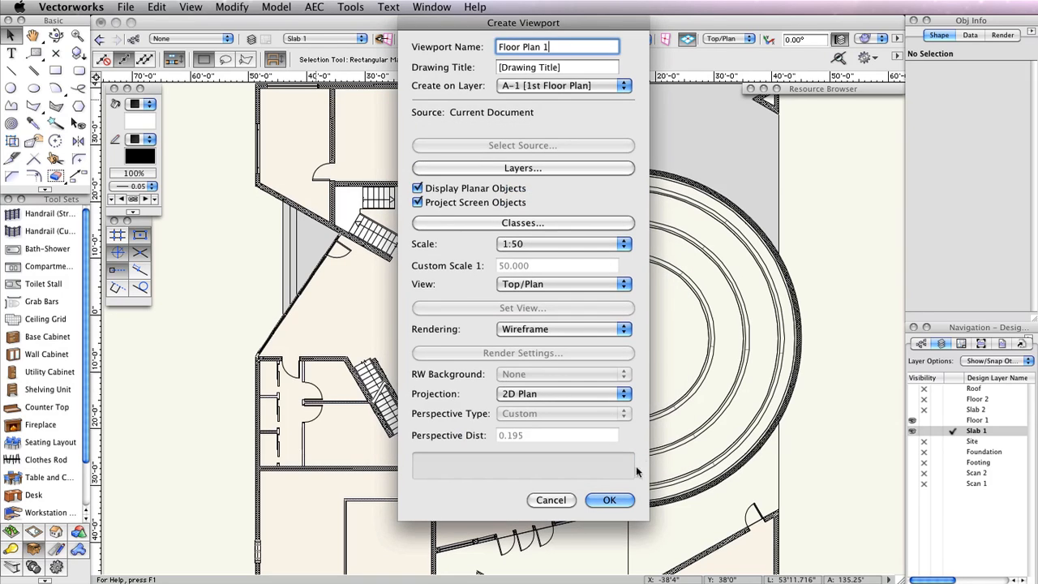
click(612, 502)
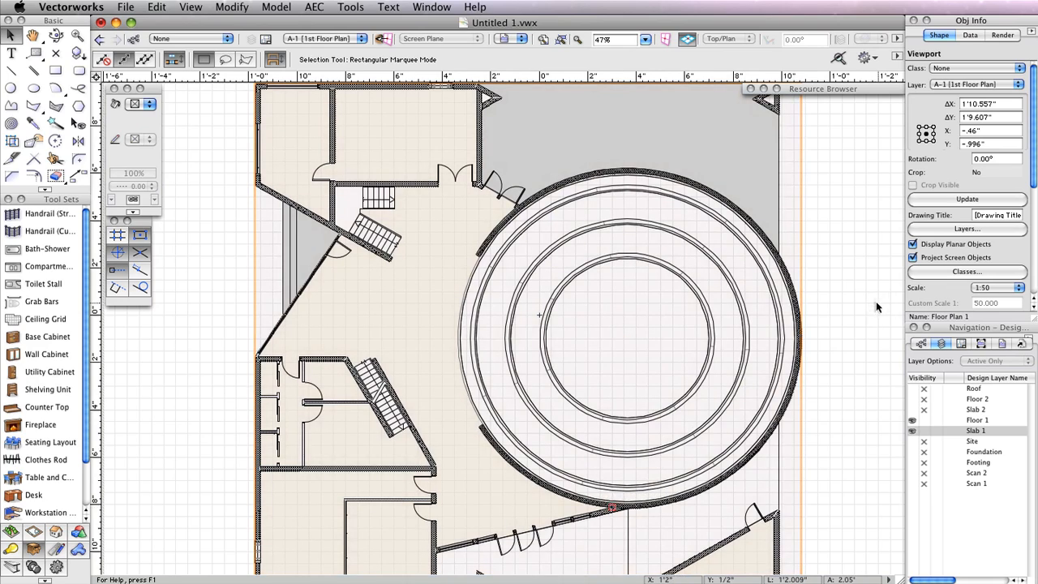
Insert a sheet border on sheet layer A-1 with the Sheet Border tool
scroll(866, 306, down, 3)
middle_drag(866, 306, 724, 316)
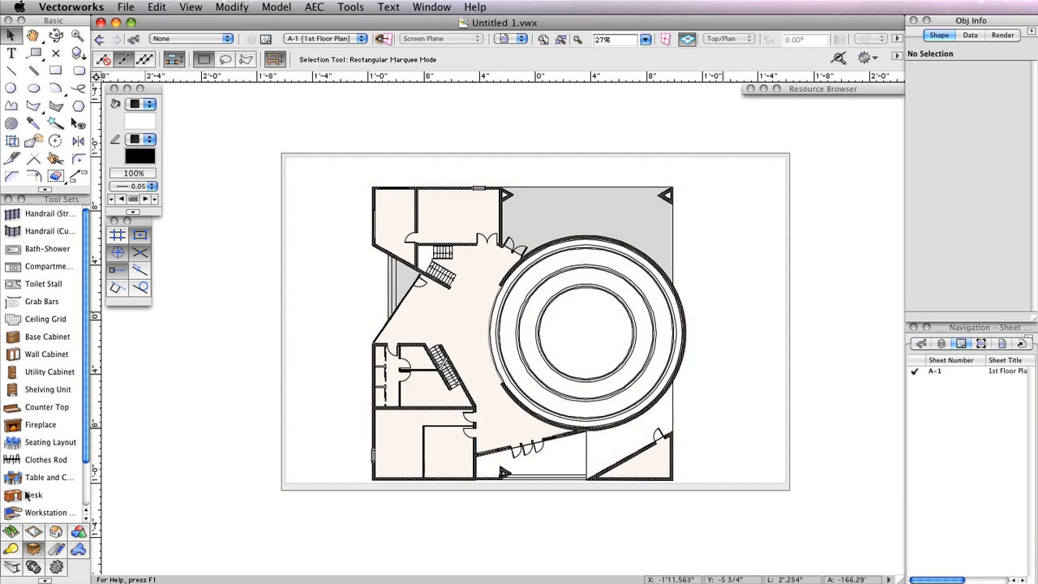
click(54, 551)
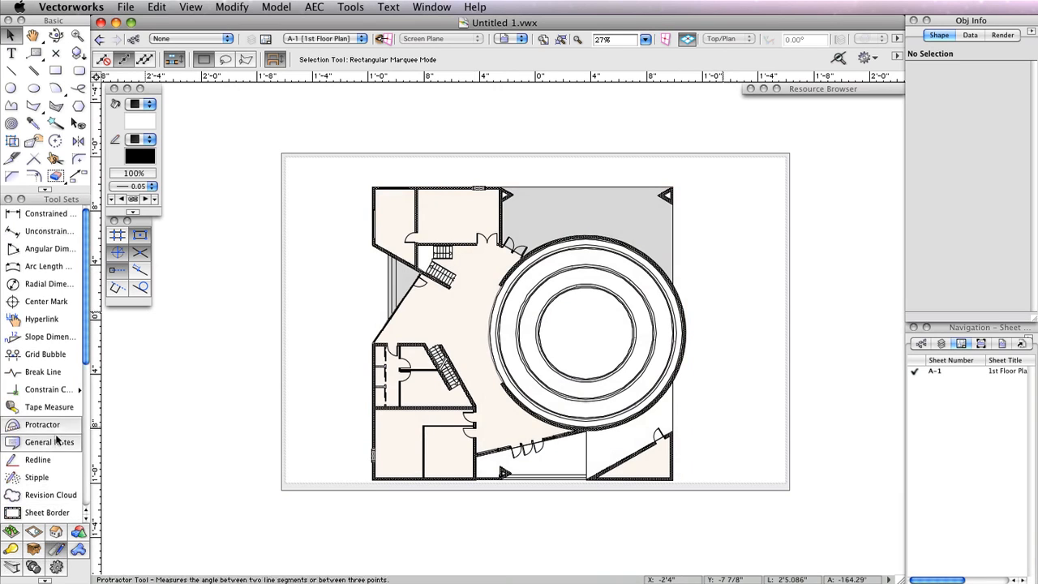
click(58, 512)
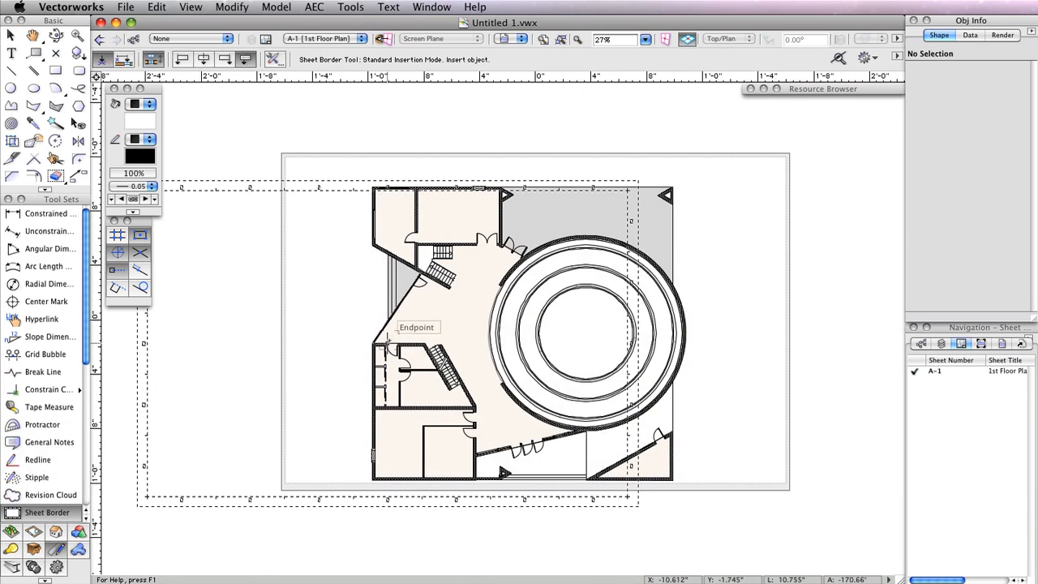
click(310, 313)
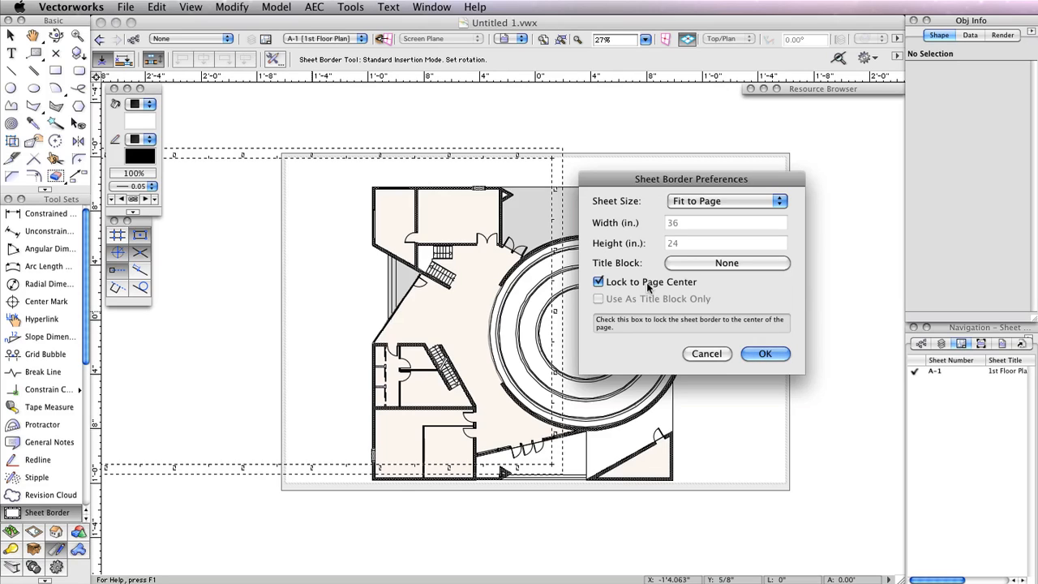
Assign the US Arch NCS-2 title block from the Defaults folder to the sheet border and finish placing it
click(706, 264)
drag(727, 190, 562, 185)
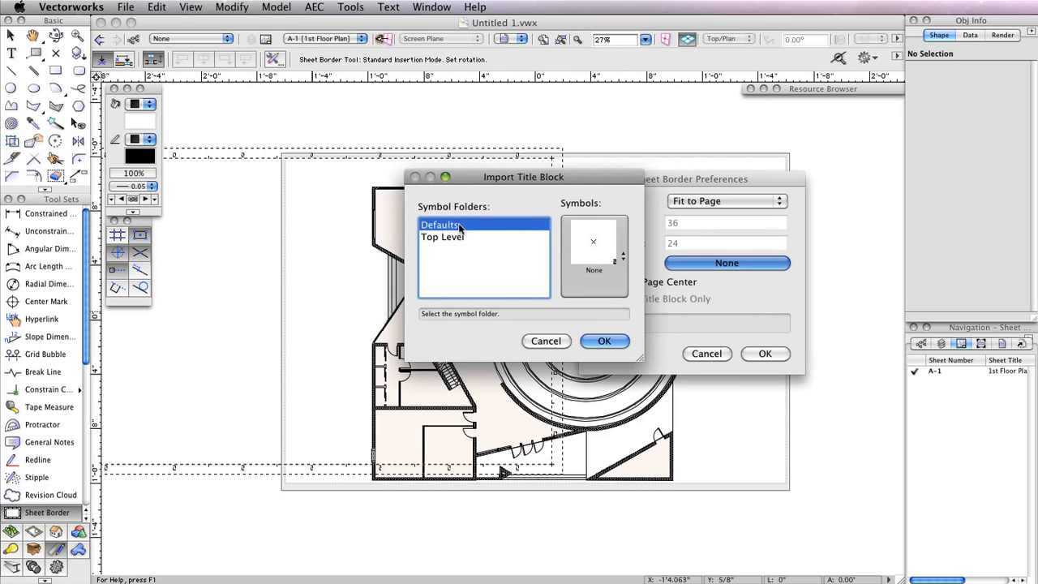
click(618, 241)
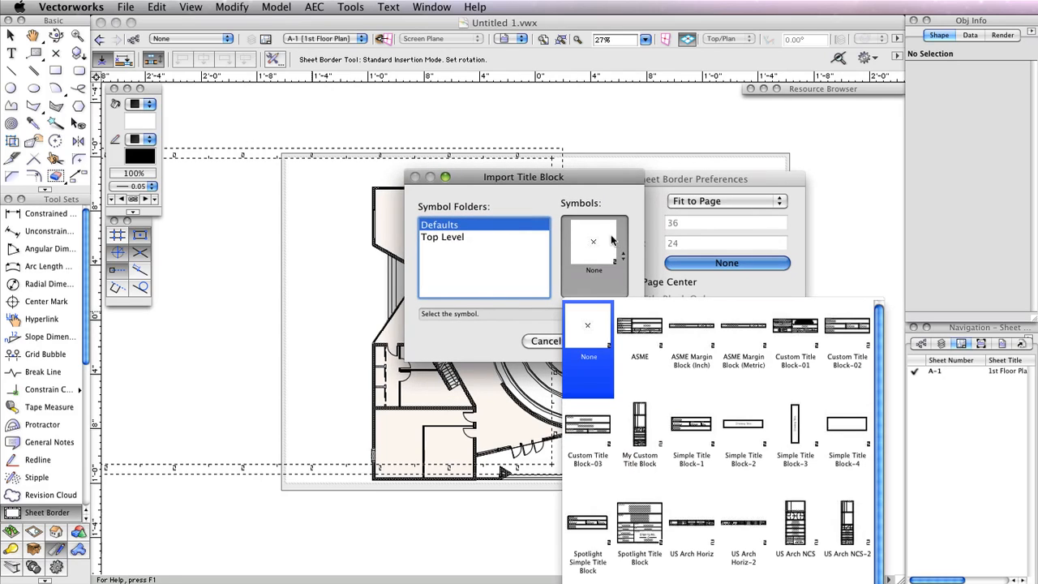
click(851, 510)
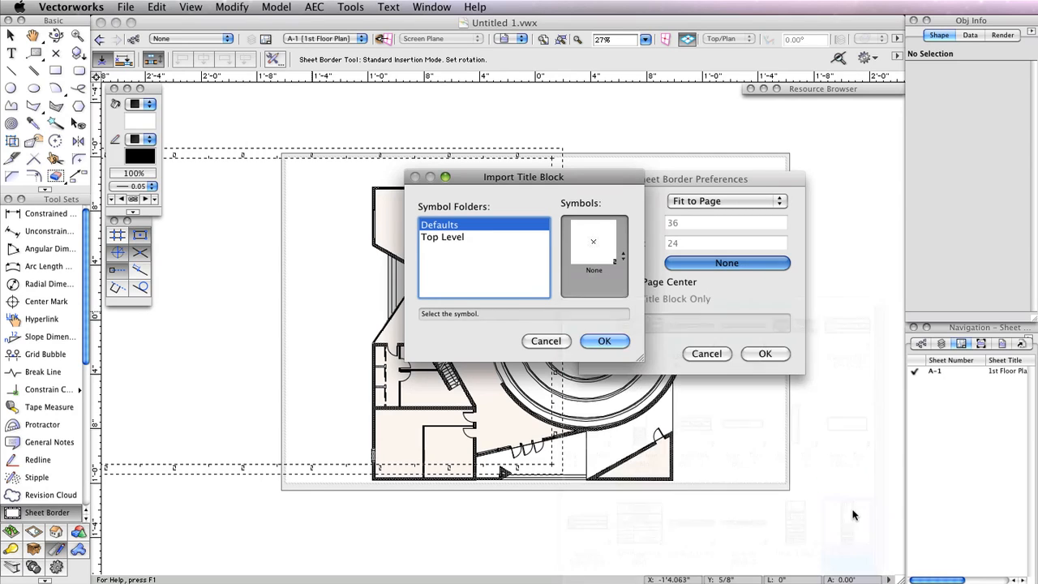
click(610, 340)
click(765, 353)
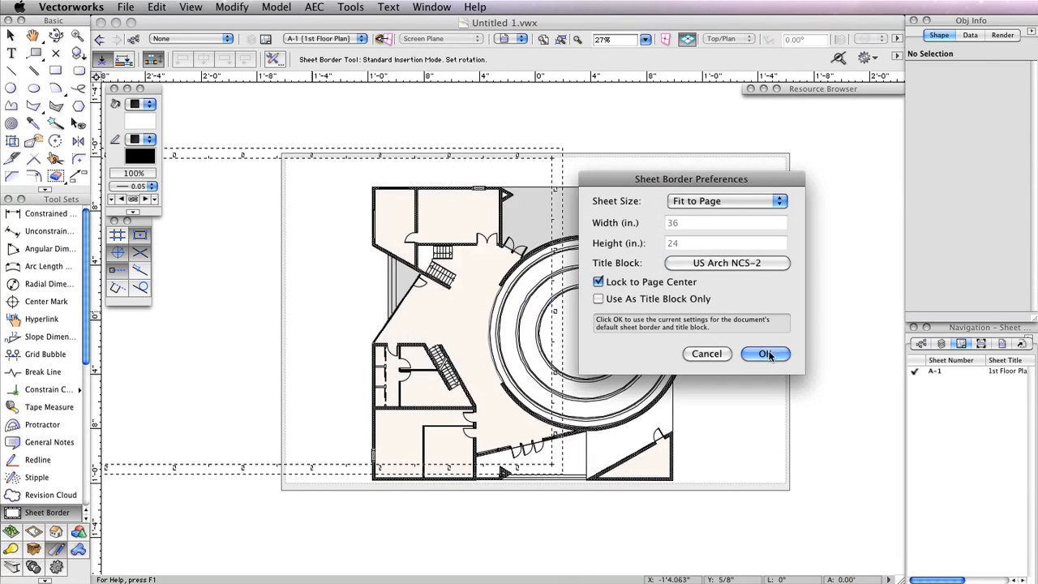
click(804, 356)
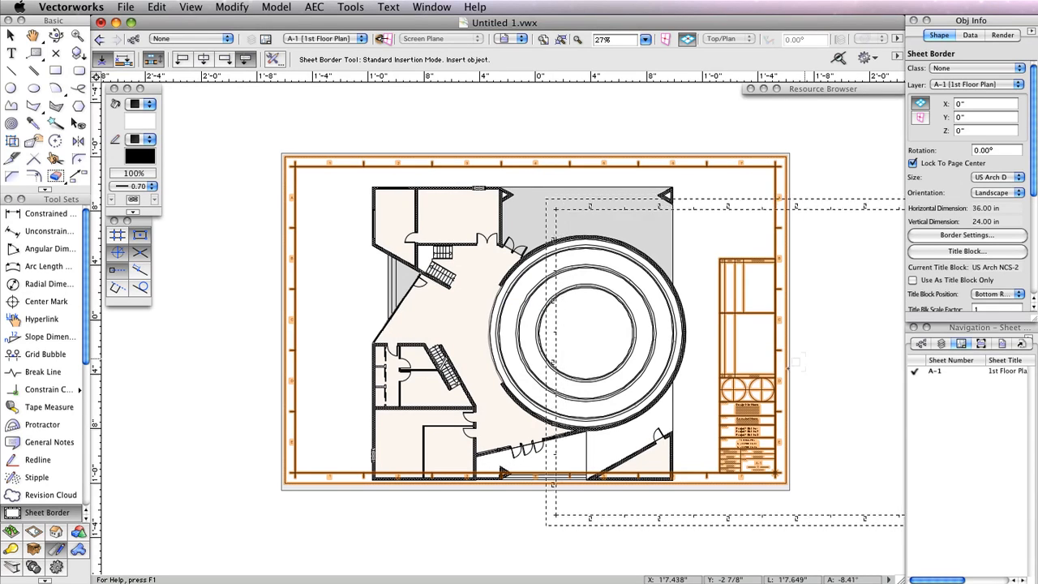
Open the sheet border's title block for editing and review its project and sheet fields
scroll(784, 369, up, 2)
scroll(785, 371, up, 3)
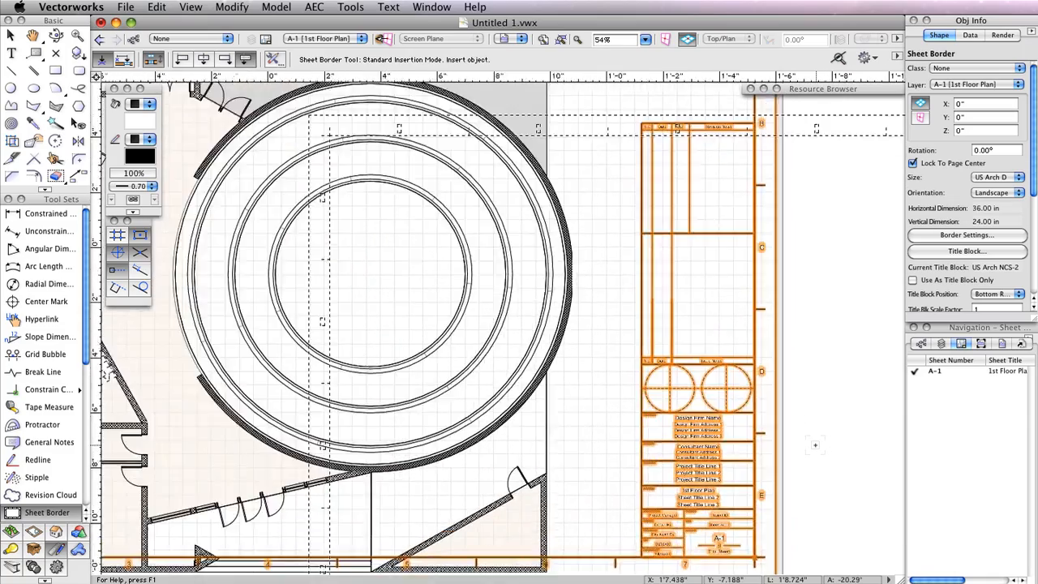
key(h)
drag(816, 435, 858, 324)
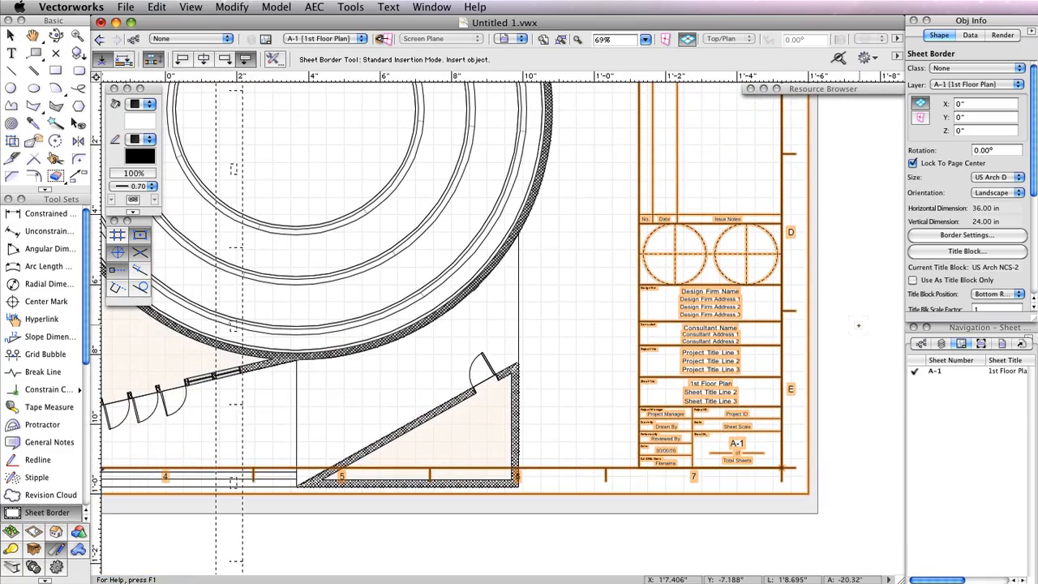
key(x)
click(734, 323)
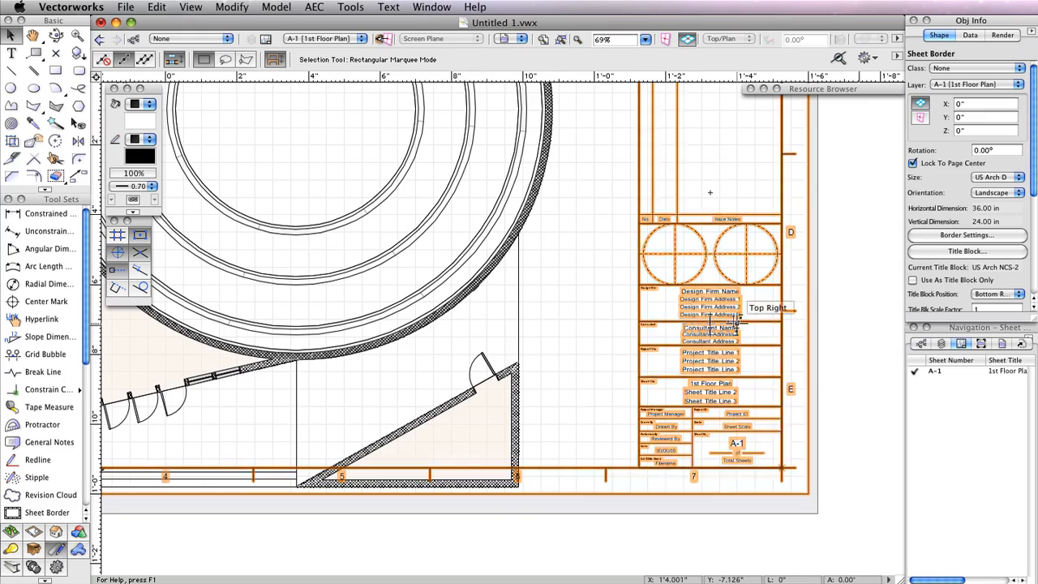
double_click(734, 323)
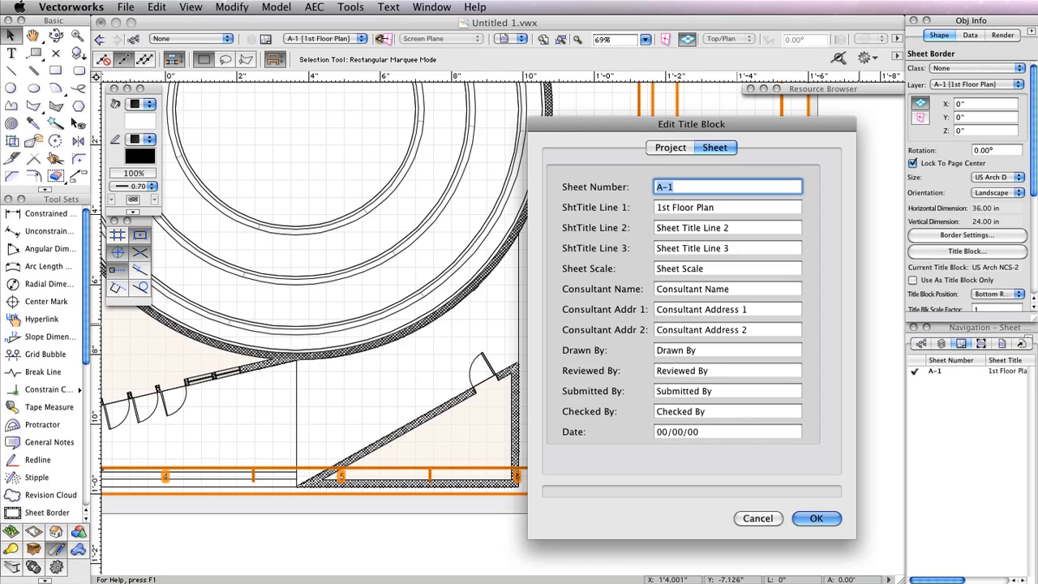
click(669, 149)
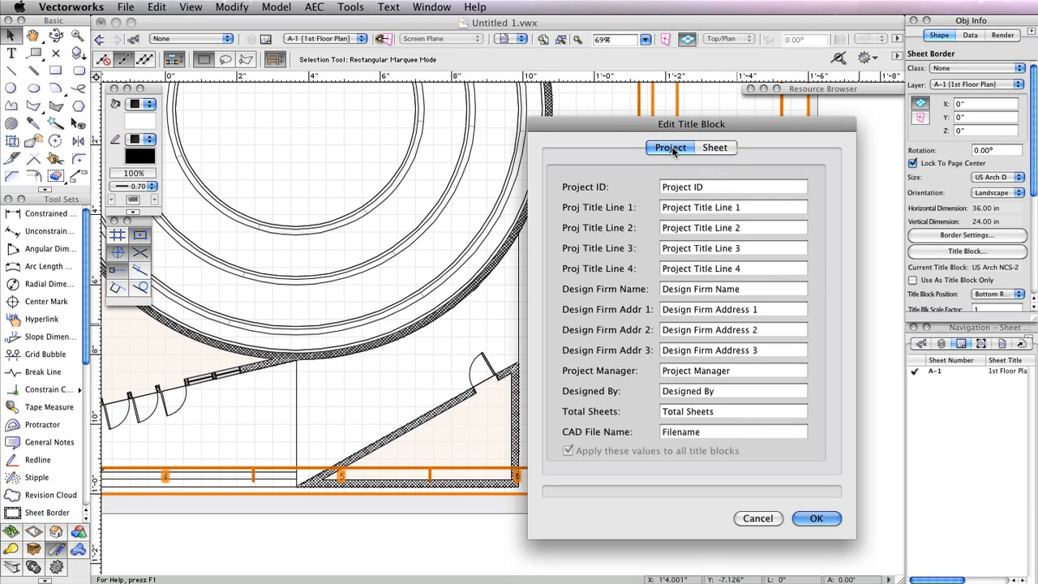
click(715, 149)
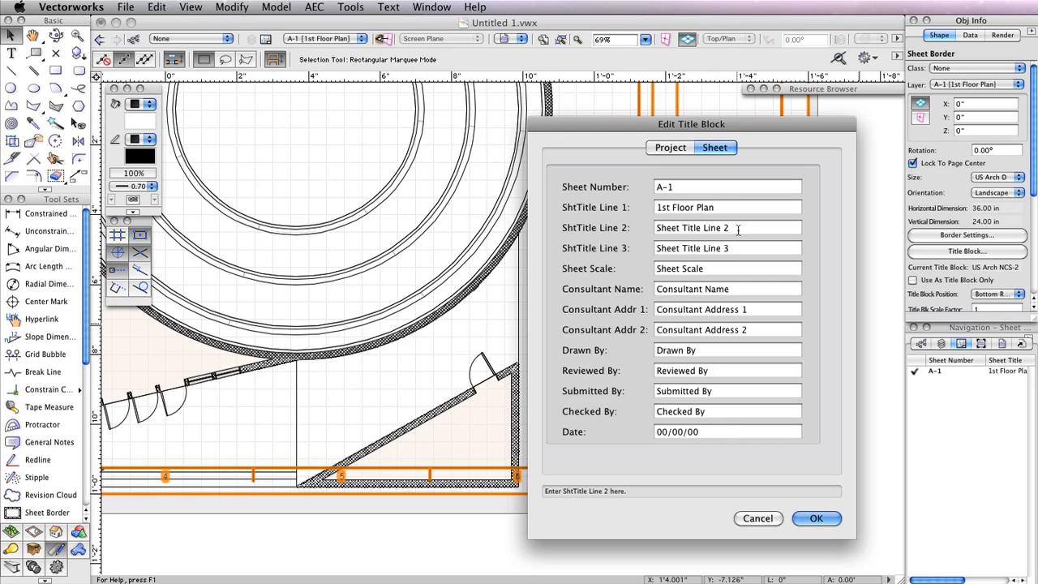
Clear sheet title lines 2 and 3 in the title block and set the sheet scale to As Noted
click(738, 228)
drag(738, 228, 644, 227)
key(BackSpace)
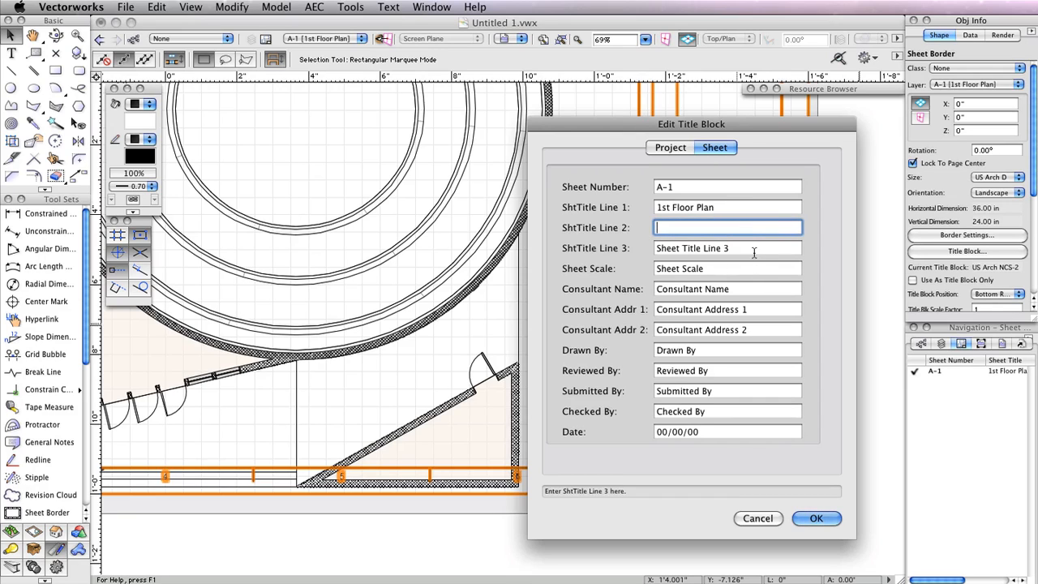
key(Tab)
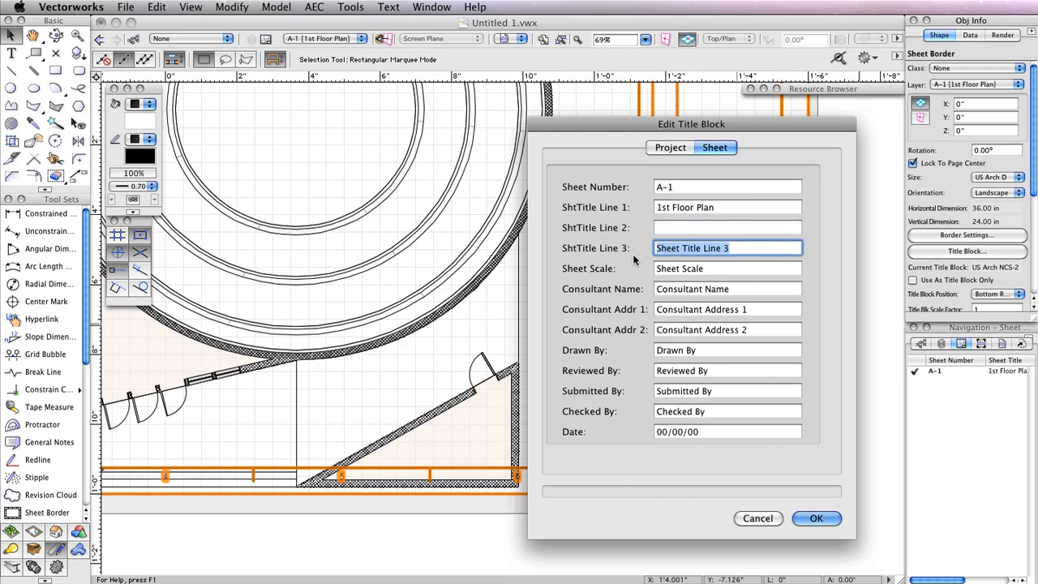
key(BackSpace)
key(Tab)
text(As)
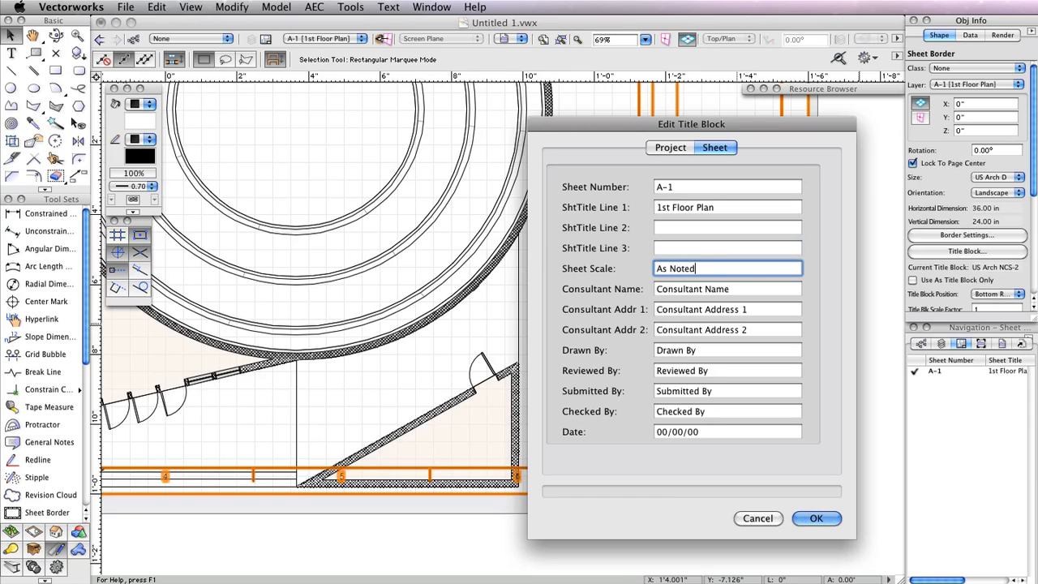
Enter the consultant's name and both consultant address lines in the title block's sheet data
click(740, 289)
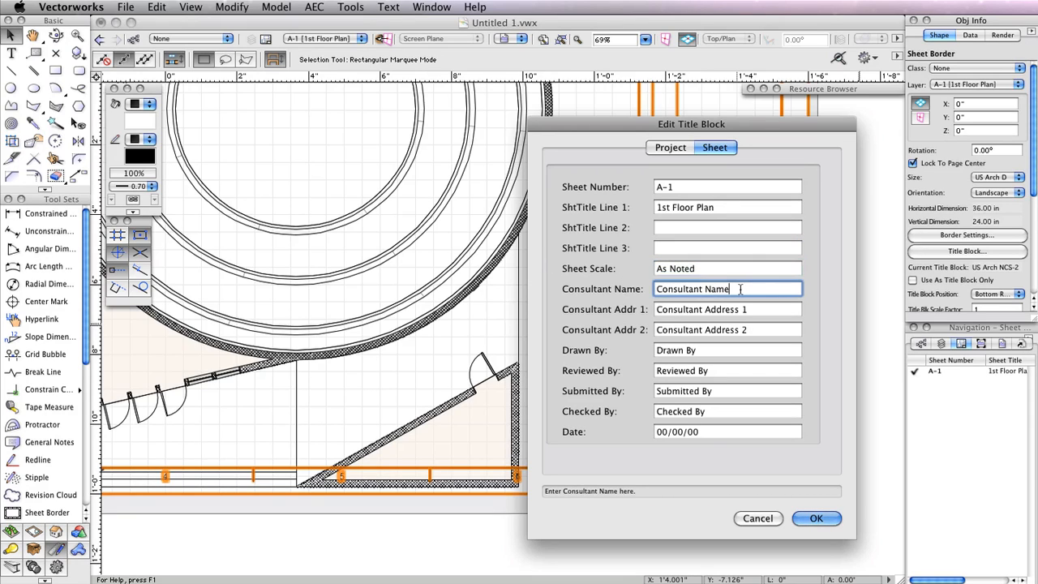
triple_click(741, 289)
key(BackSpace)
text(J. Smith)
key(Tab)
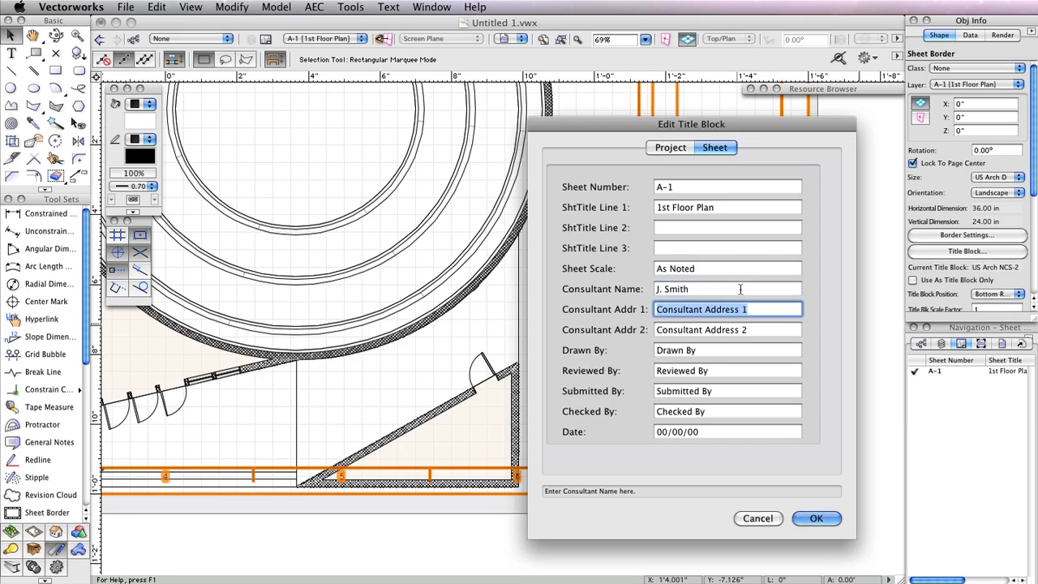
text(7150 Riverwood Dr)
key(Tab)
text(Colu)
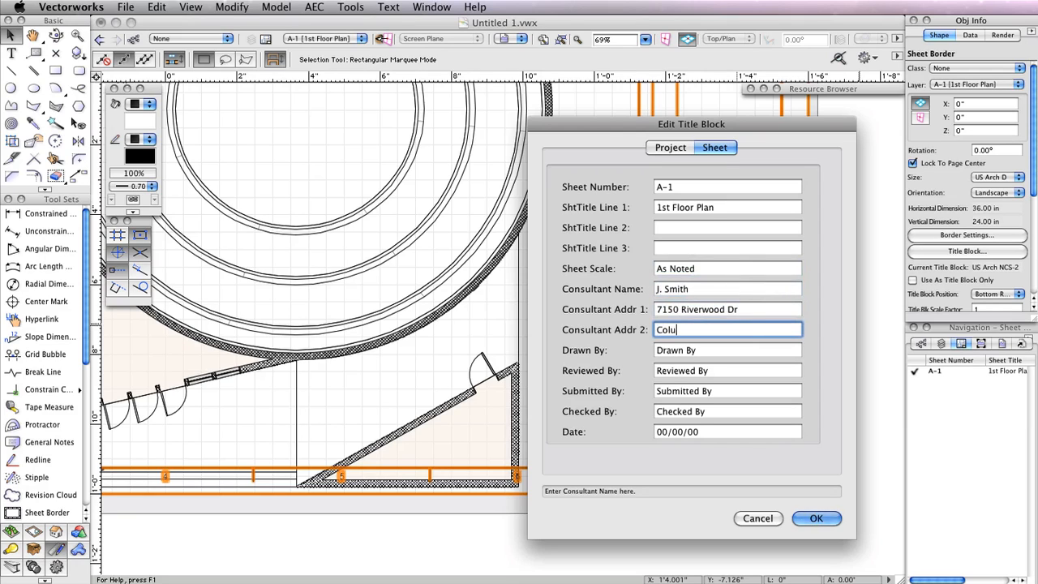
text(mbia, MD 21046)
Enter the drafter's name as Drawn By and clear the Reviewed By, Submitted By and Checked By fields
key(Tab)
text(A)
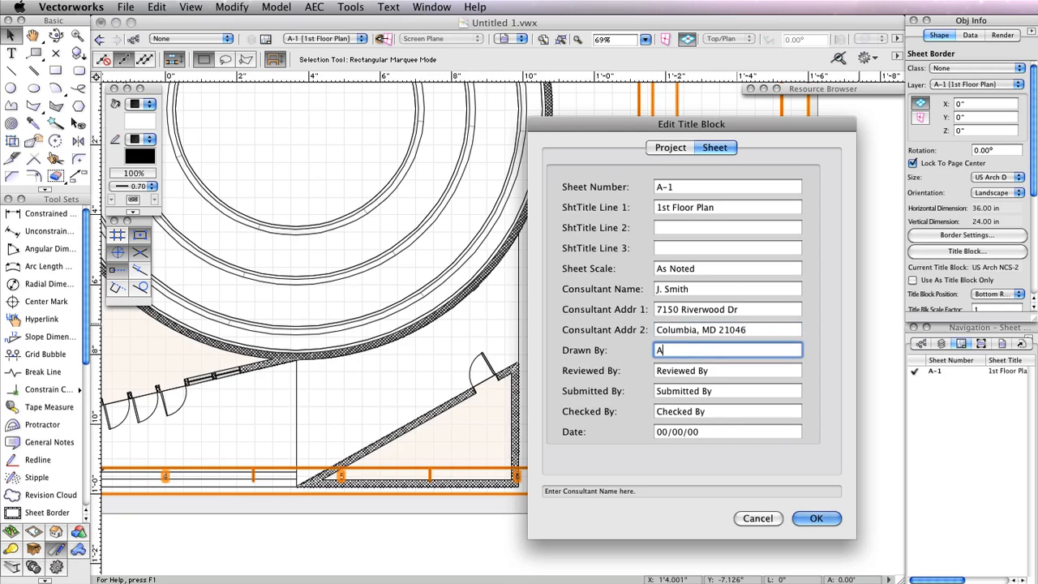
text(. Timmons)
key(Tab)
key(BackSpace)
key(Tab)
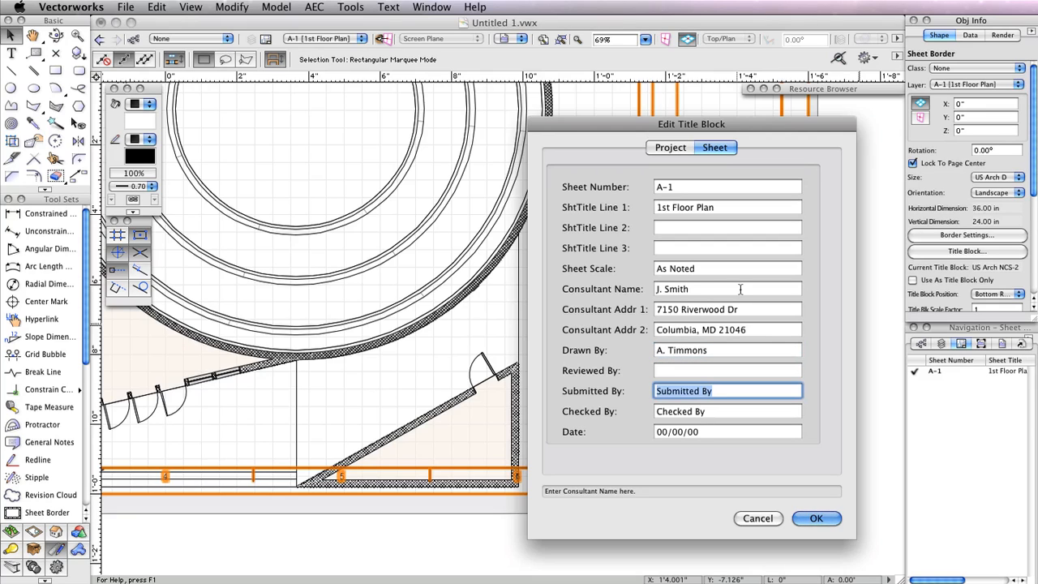
key(BackSpace)
key(Tab)
key(BackSpace)
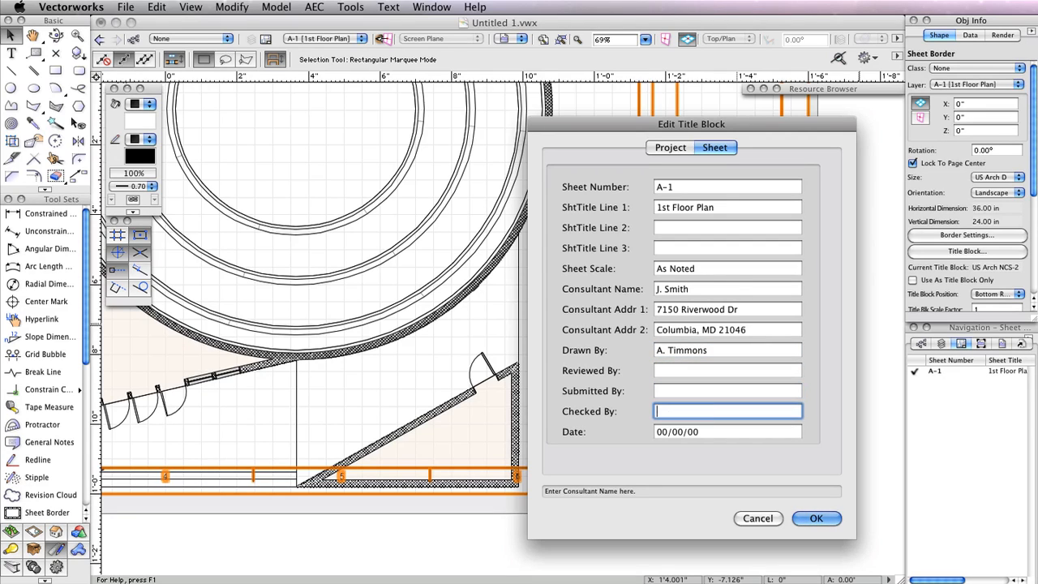
Set the title block's sheet date to 09/18/2012, apply the title block data, and check it on the sheet
key(Tab)
text(09/18)
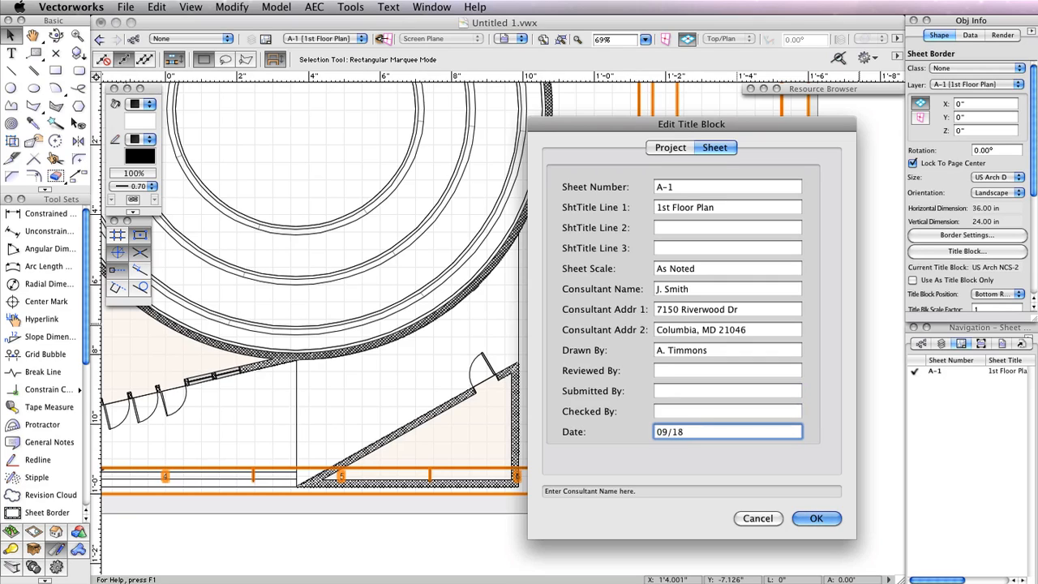
text(/2012)
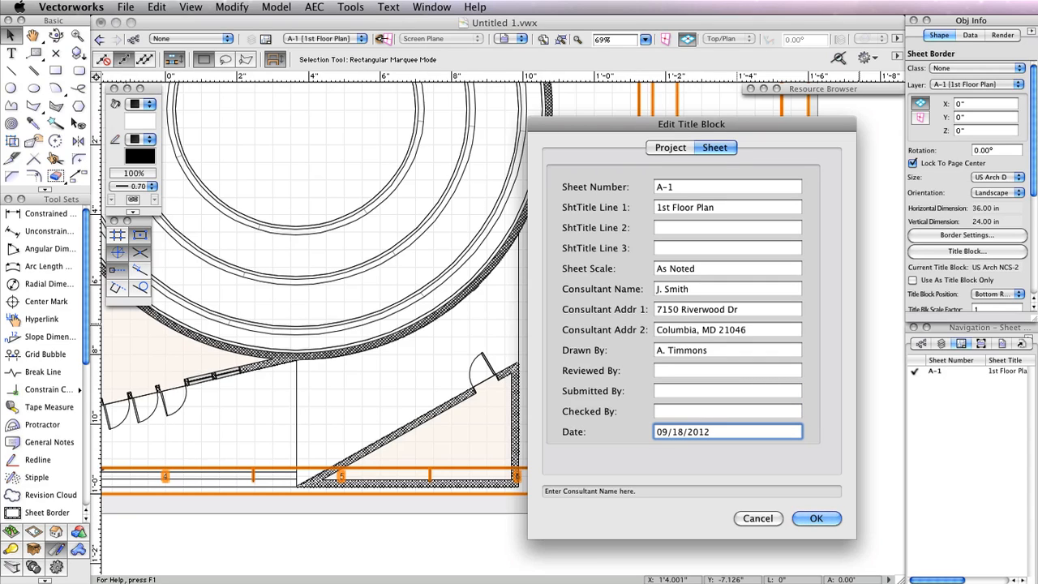
click(669, 148)
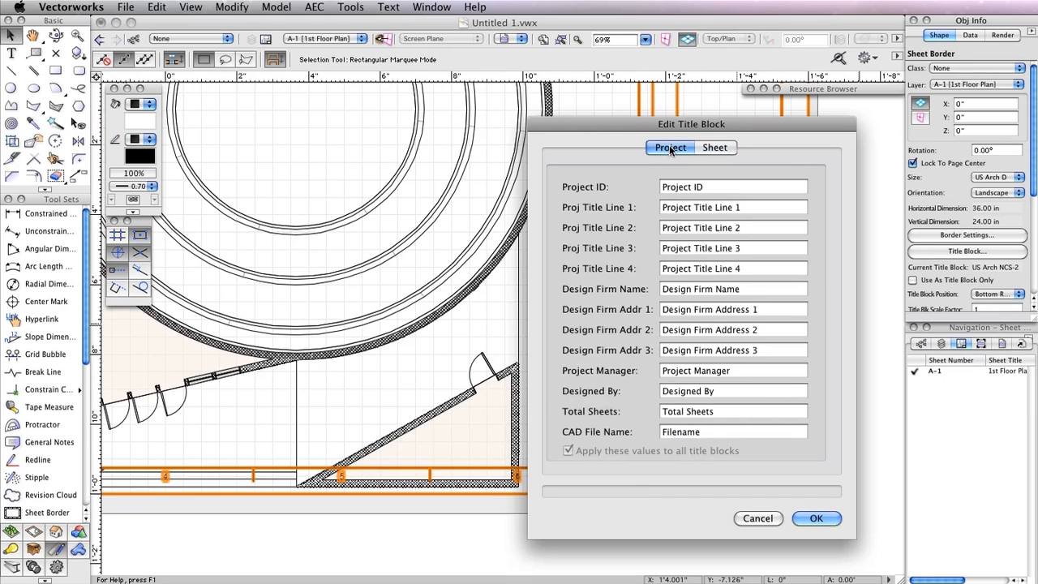
click(716, 147)
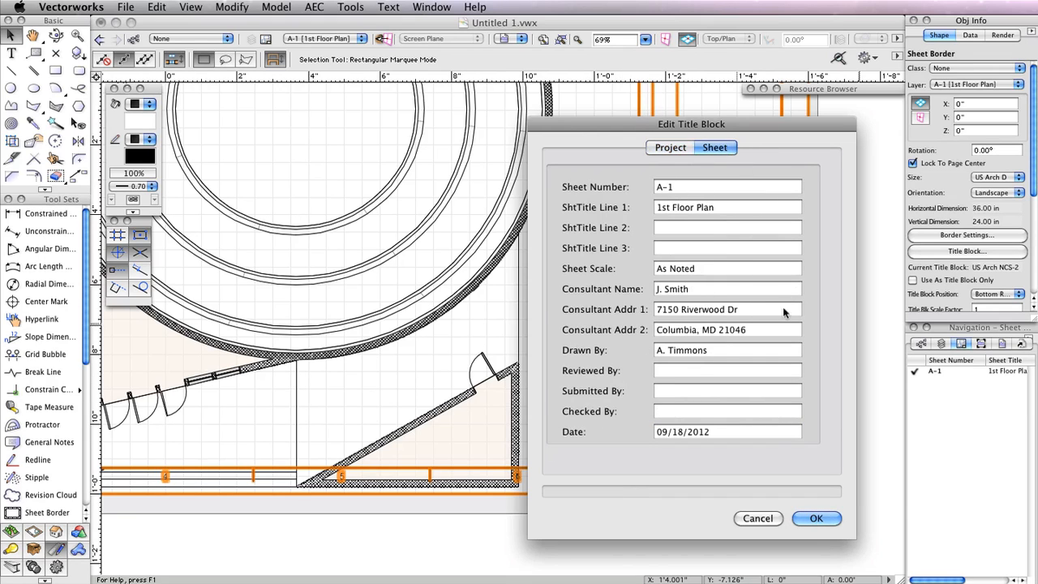
click(816, 519)
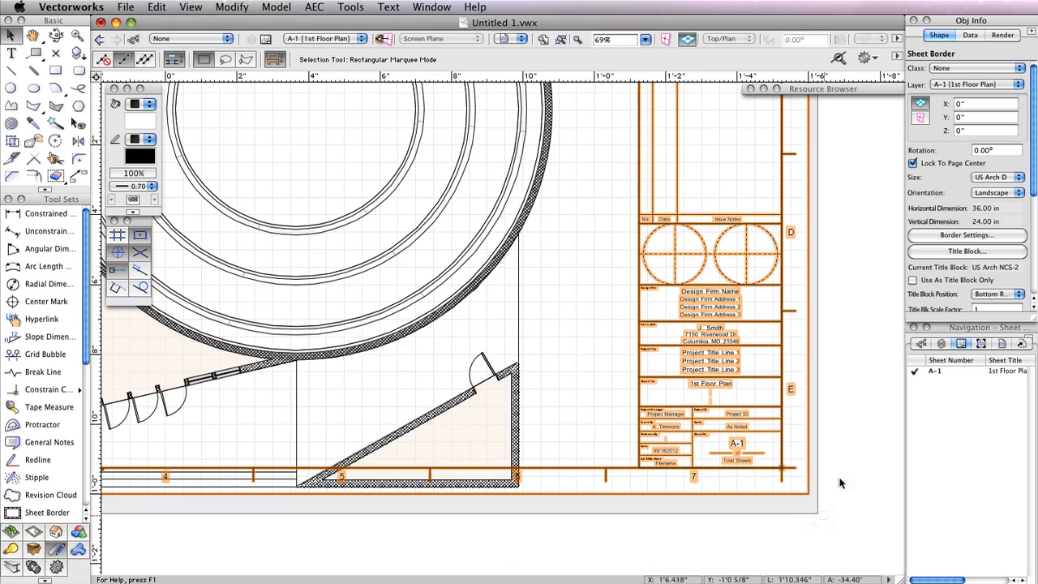
scroll(832, 329, up, 2)
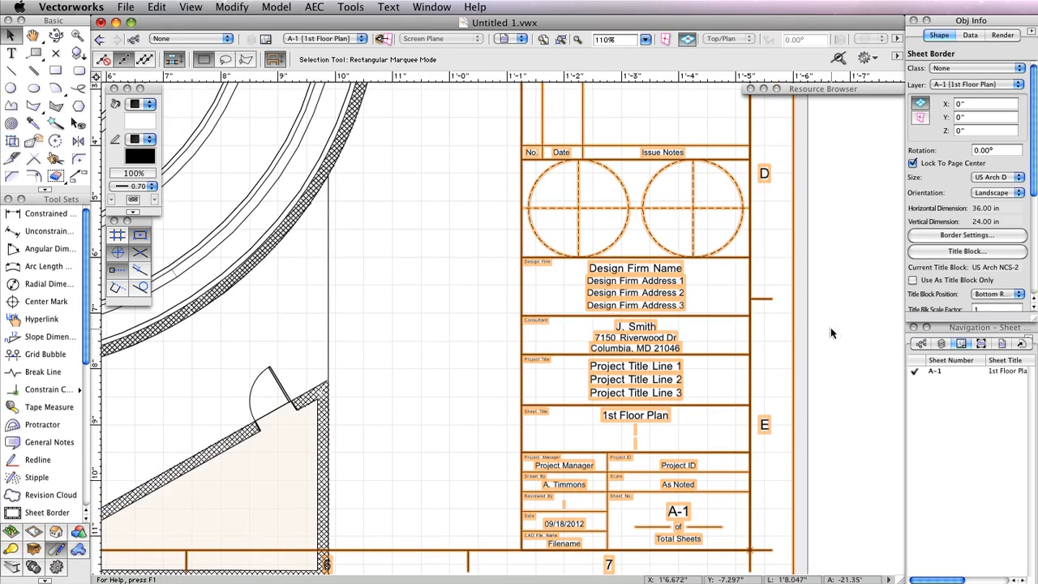
middle_drag(830, 328, 847, 294)
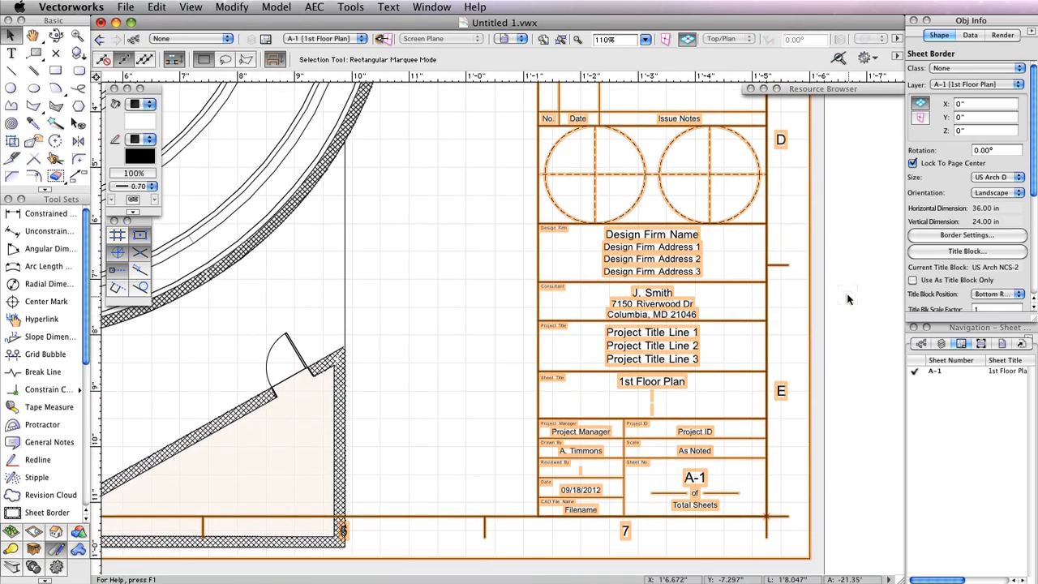
Move the floor plan viewport up so it sits inside the sheet border, and nudge it slightly down
scroll(868, 318, down, 3)
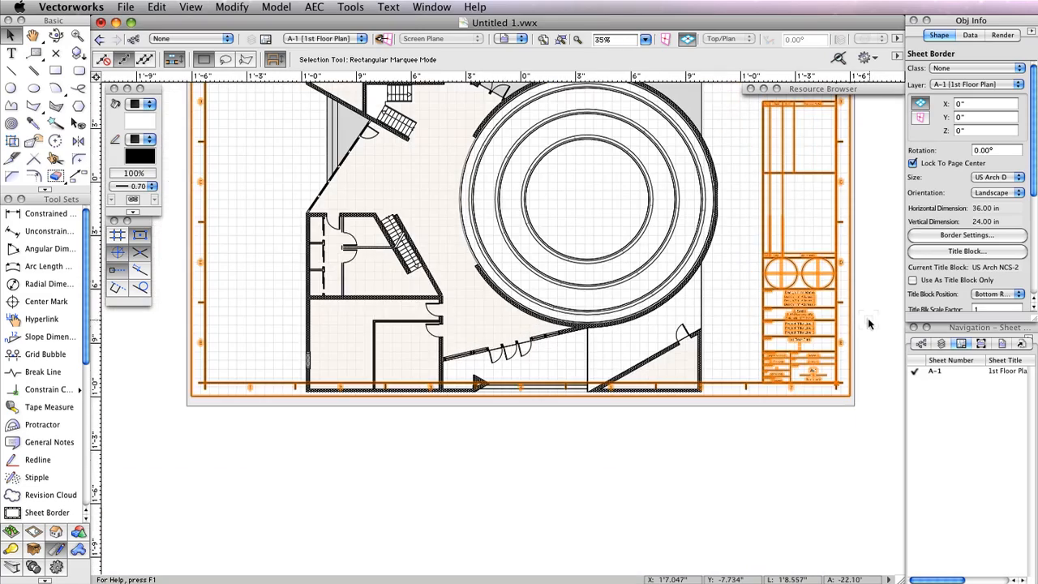
middle_drag(637, 451, 627, 548)
click(565, 303)
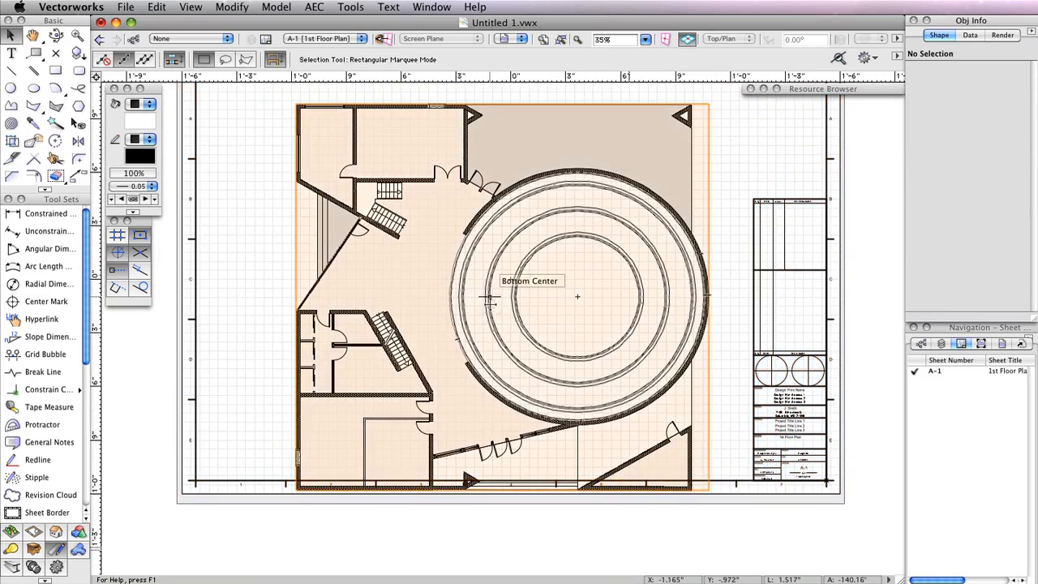
drag(489, 299, 490, 278)
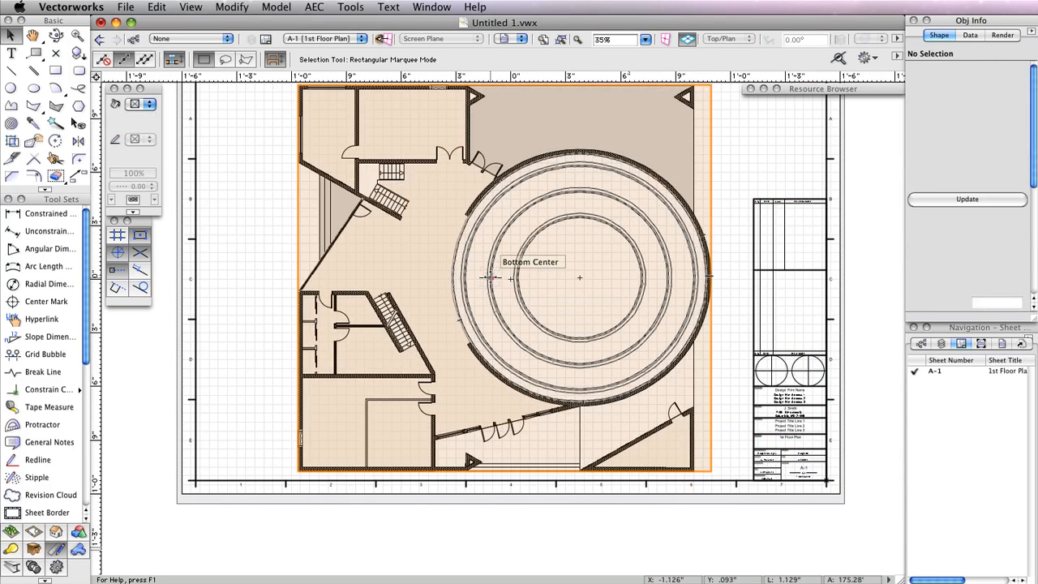
middle_drag(755, 164, 753, 200)
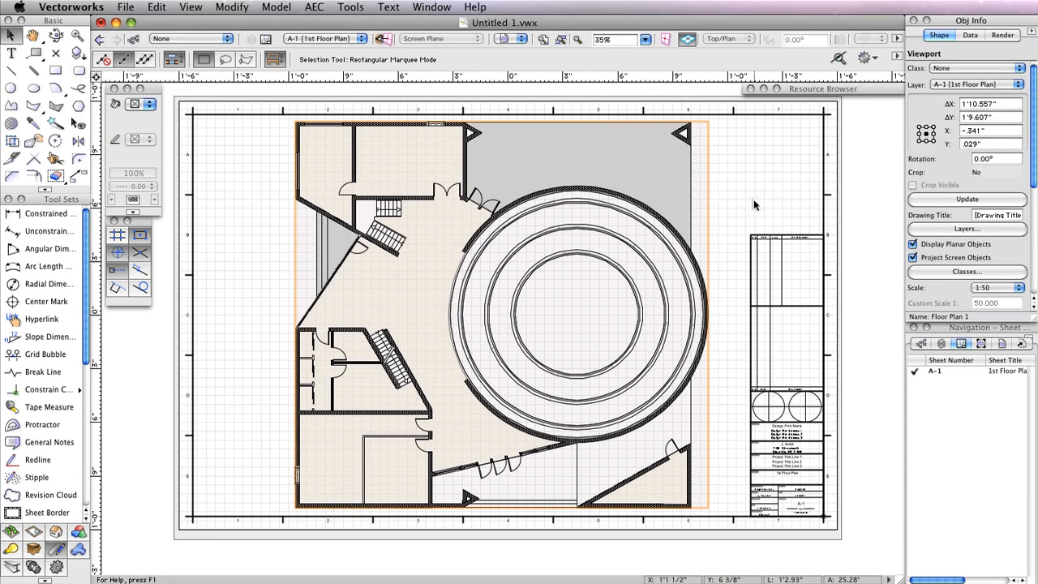
key(shift+Down)
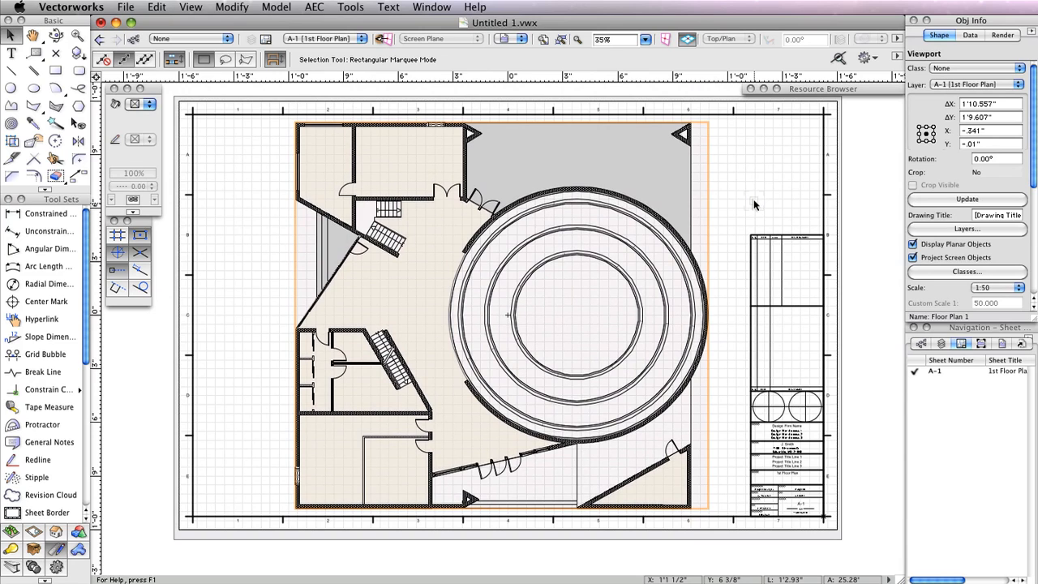
Set the sheet border's left margin to 1 in and its right, top and bottom margins to .5 in, and turn off Show Grids
click(822, 196)
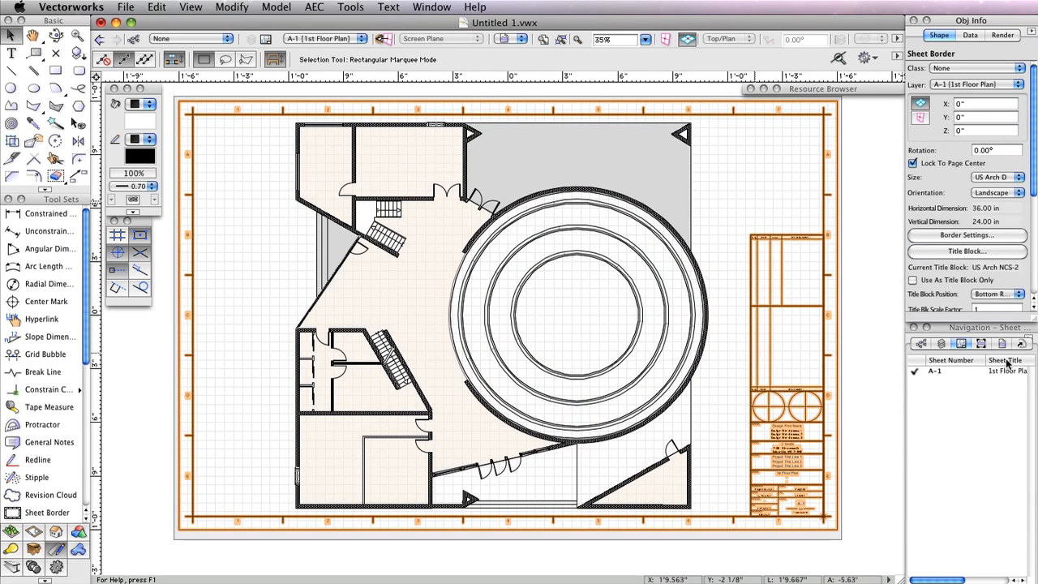
click(991, 235)
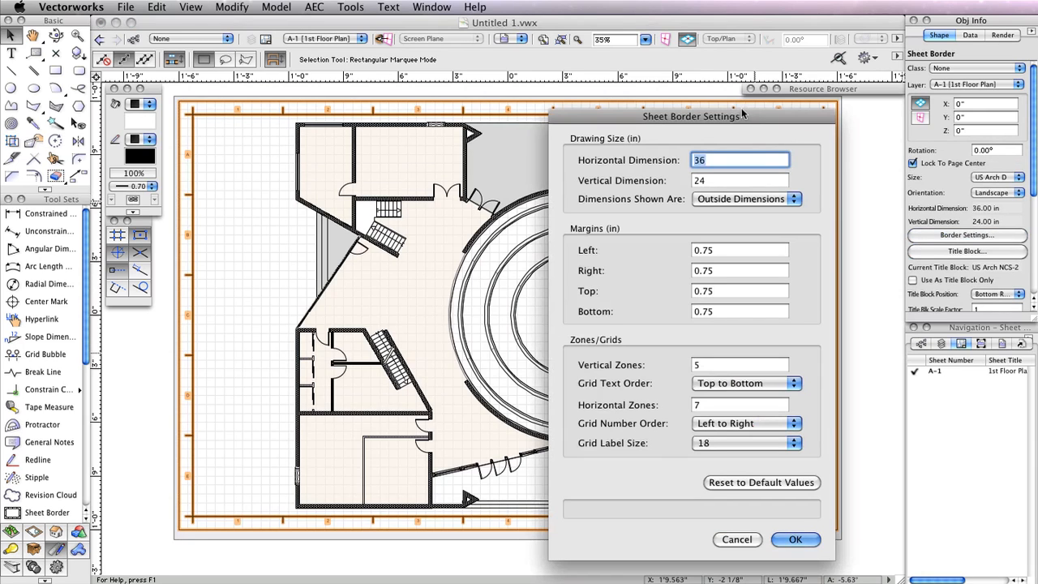
drag(742, 113, 632, 90)
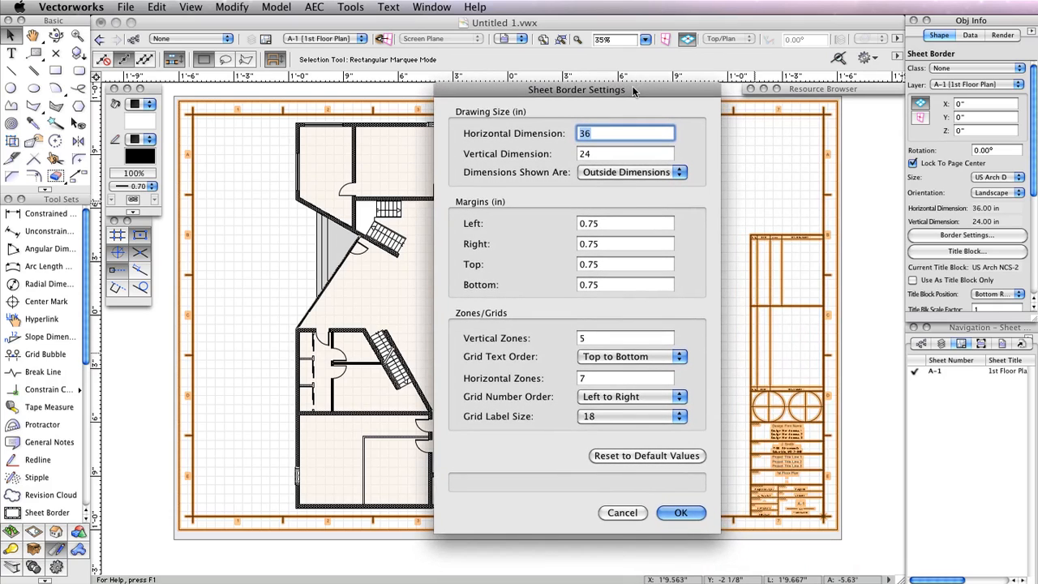
double_click(625, 224)
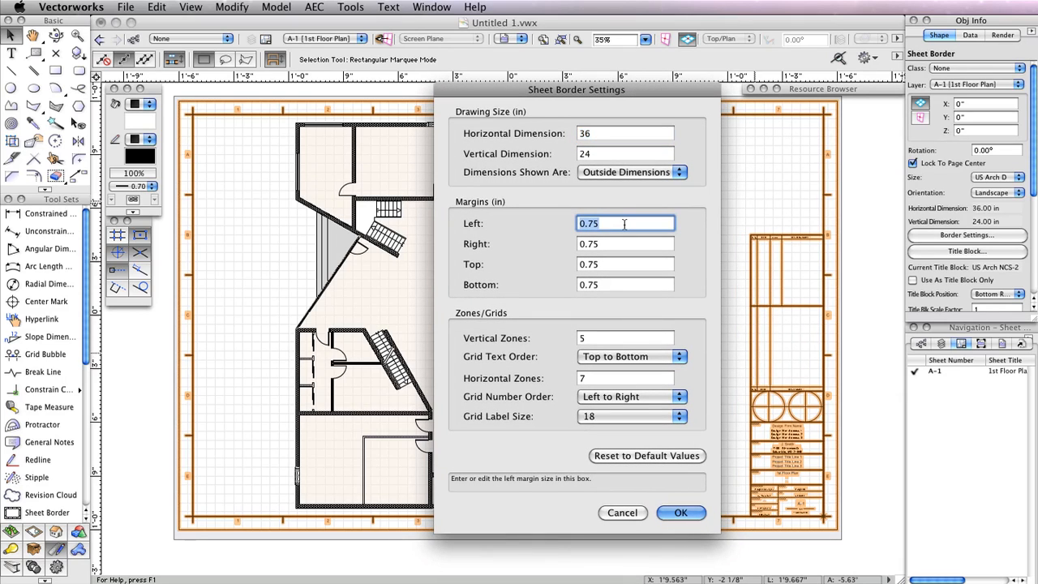
text(1)
key(Tab)
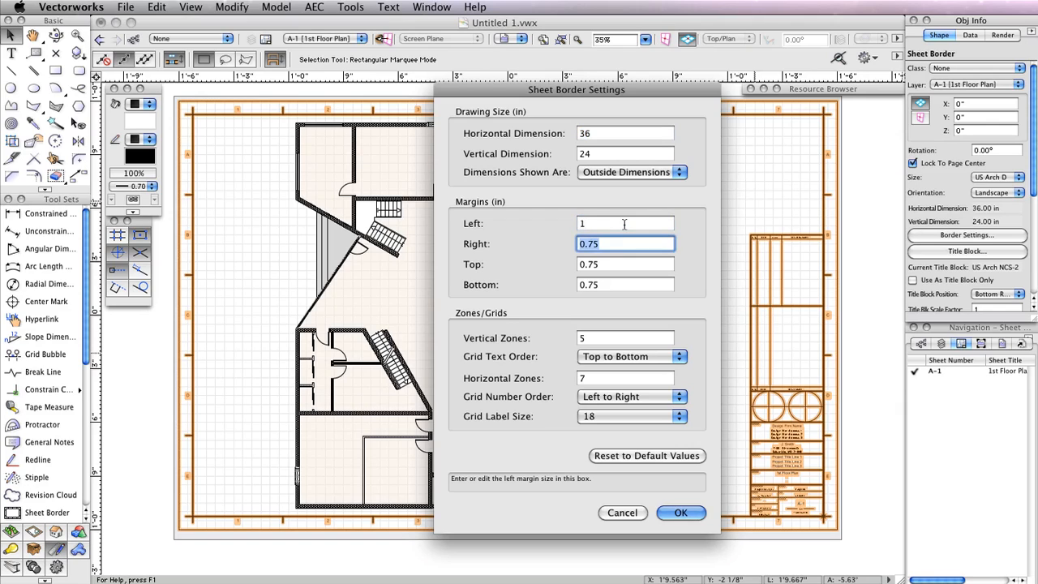
text(.5)
key(Tab)
text(.)
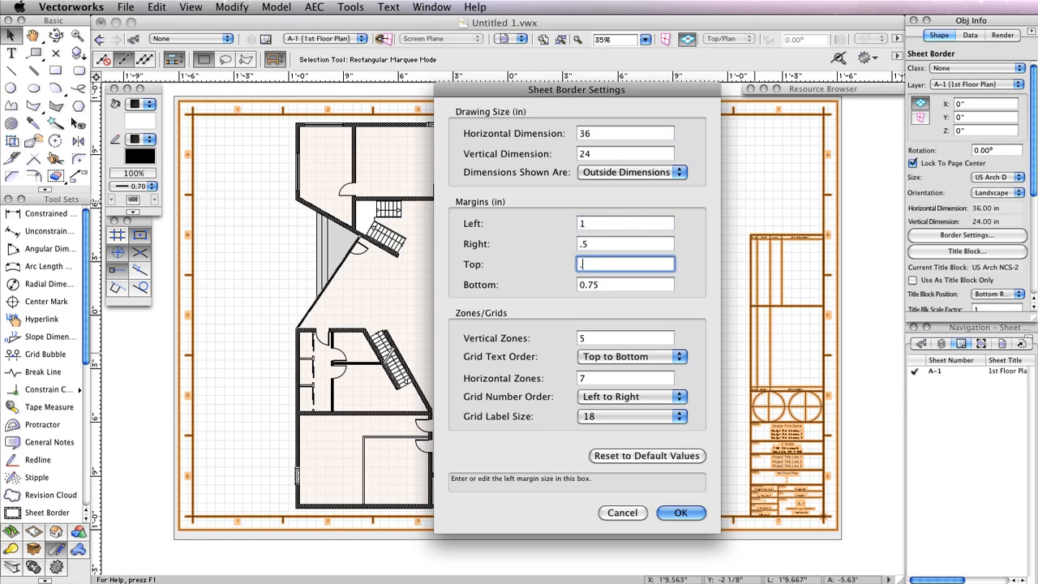
text(5)
key(Tab)
text(.5)
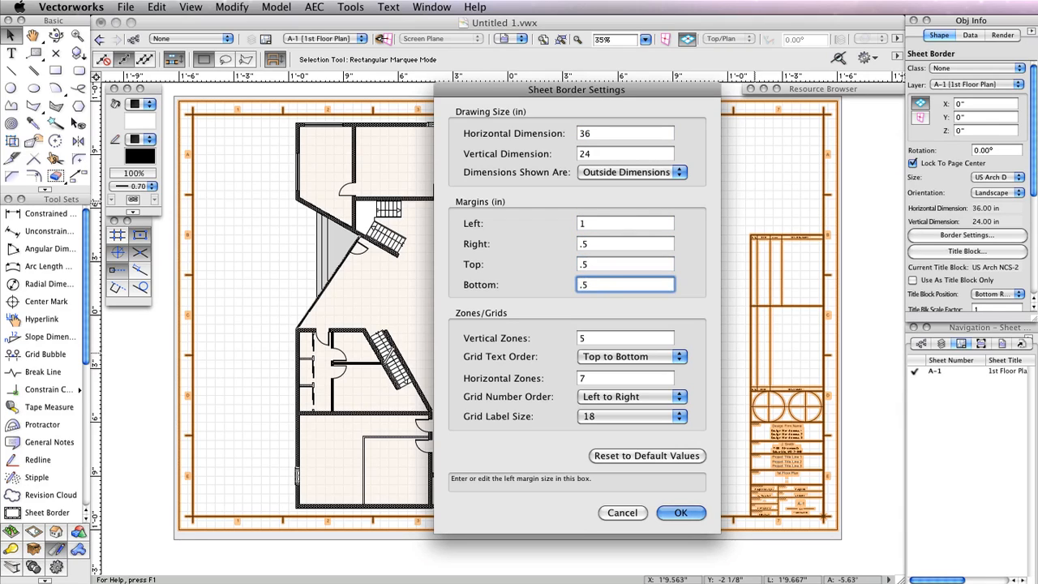
click(680, 513)
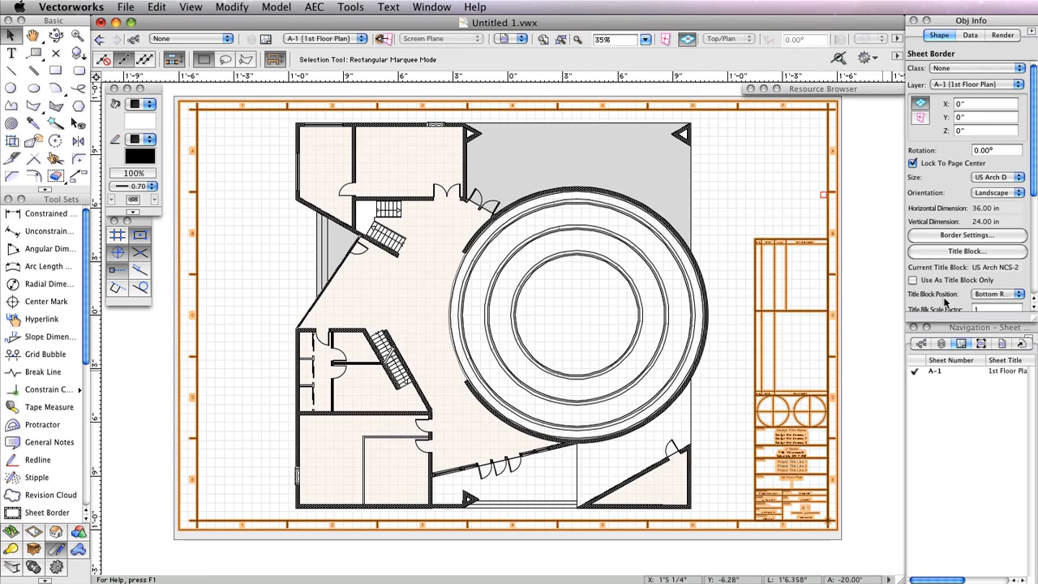
drag(1032, 166, 1031, 228)
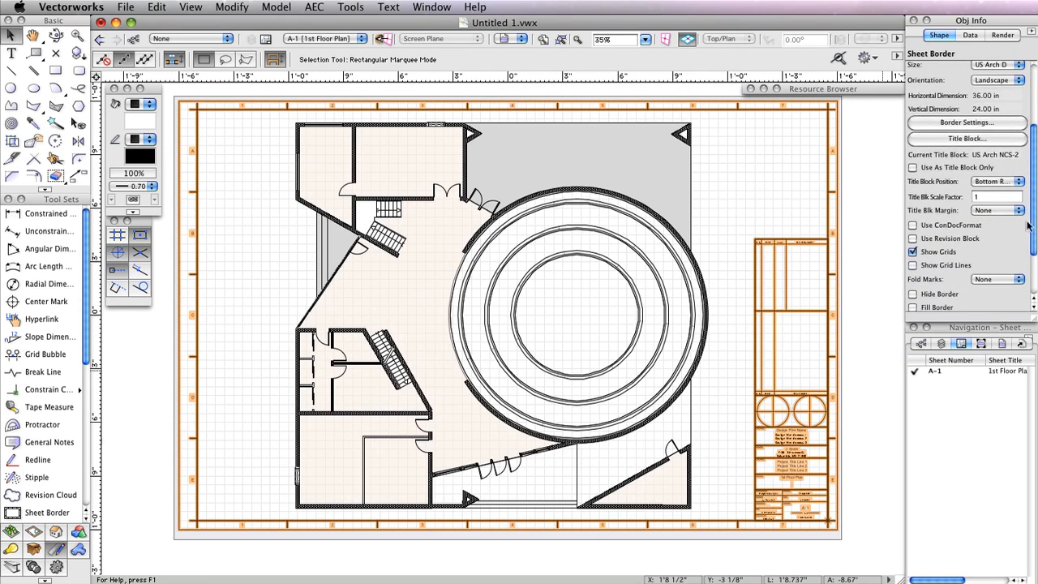
click(912, 252)
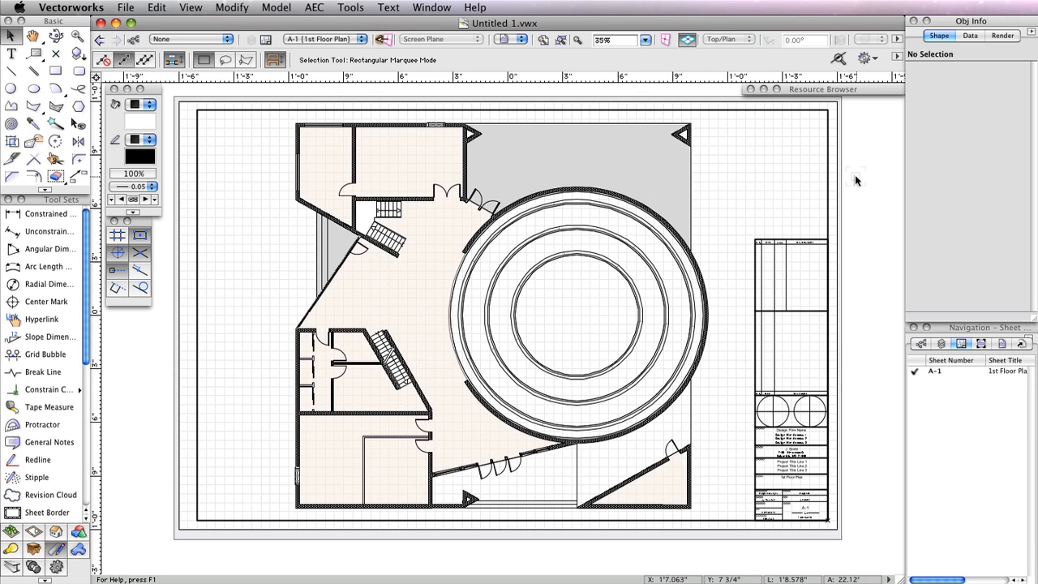
Open the floor plan viewport's annotations for editing
click(689, 208)
double_click(690, 208)
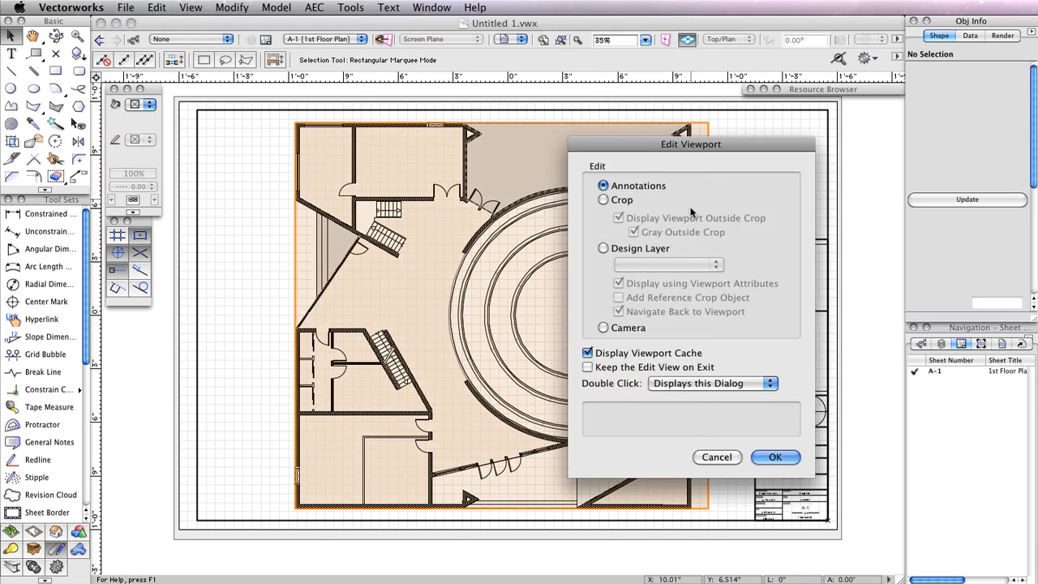
click(775, 457)
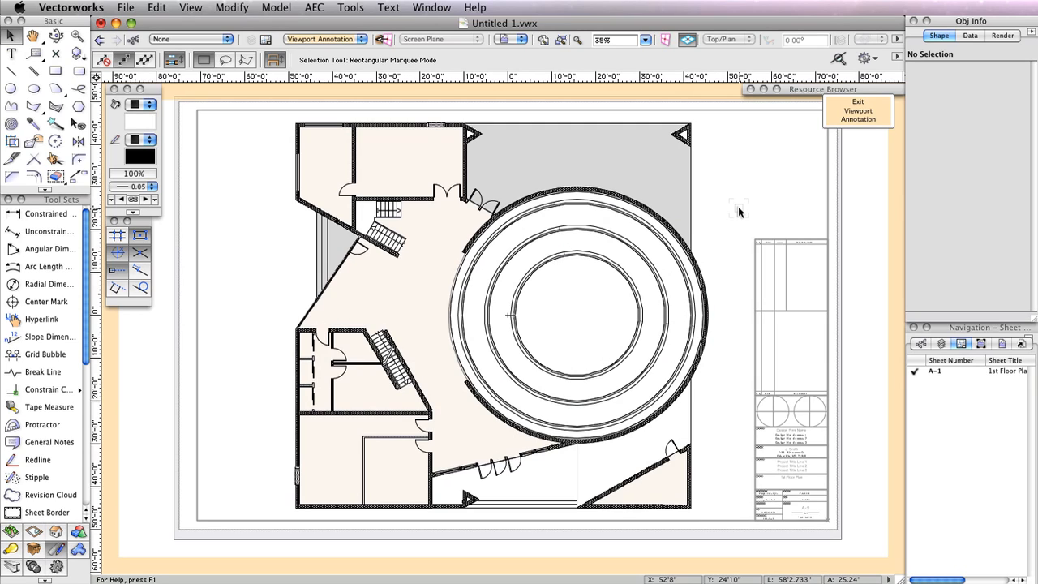
Insert a horizontal drawing label just below the plan's lower entrance, keeping the default label properties
drag(89, 306, 89, 339)
click(49, 465)
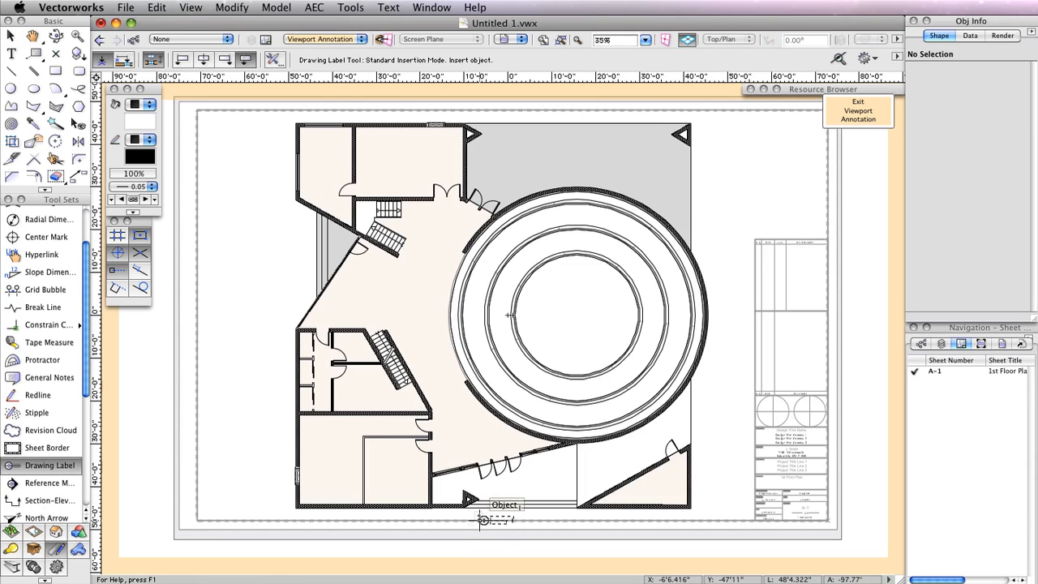
key(z)
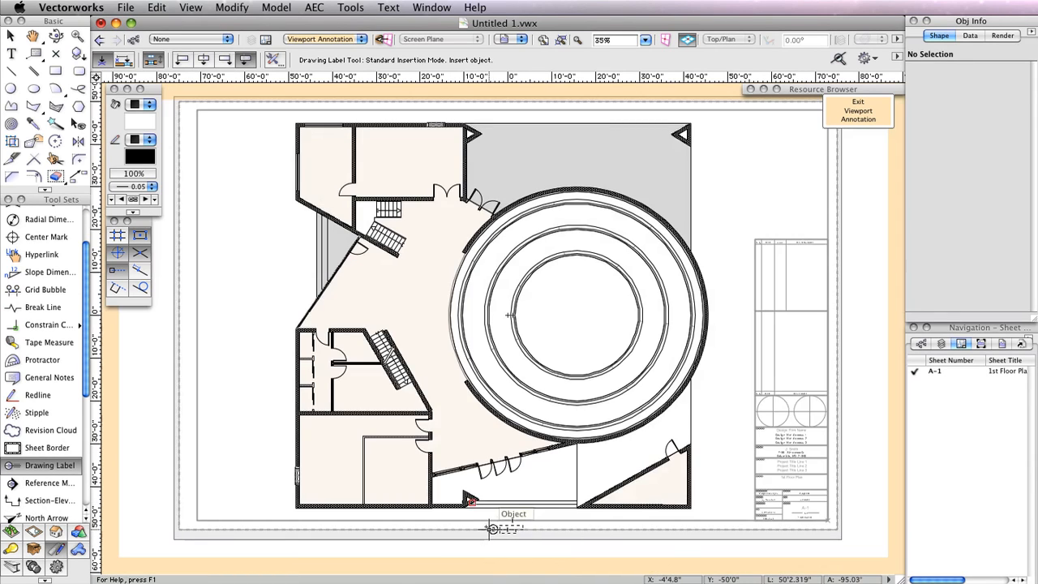
key(z)
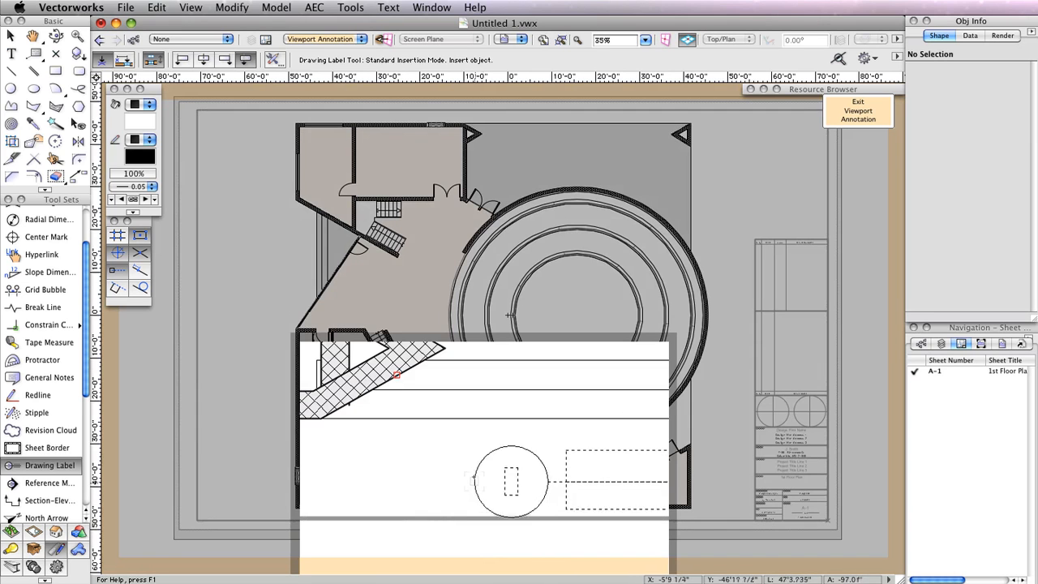
click(470, 501)
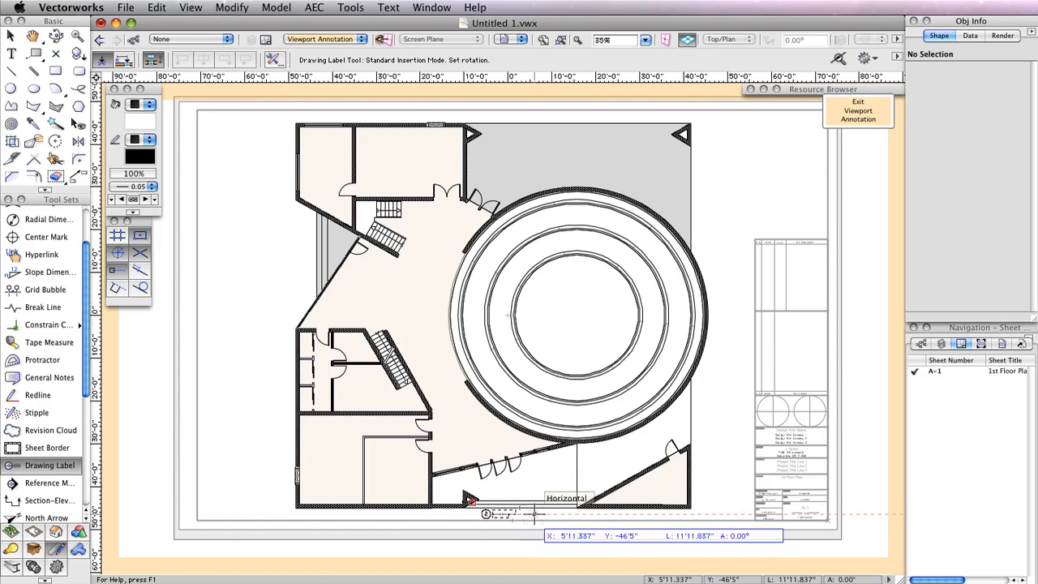
click(533, 513)
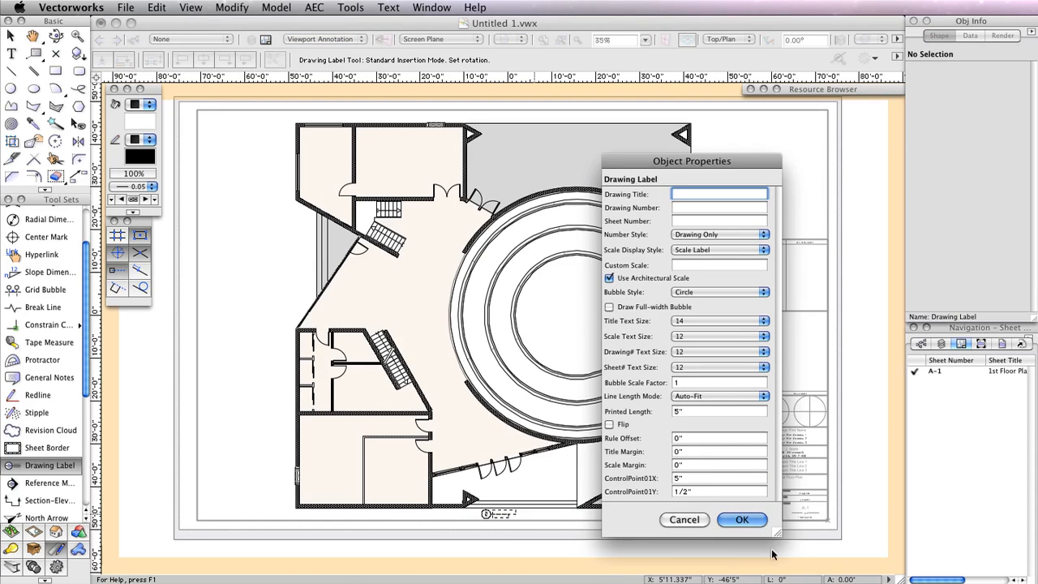
click(745, 518)
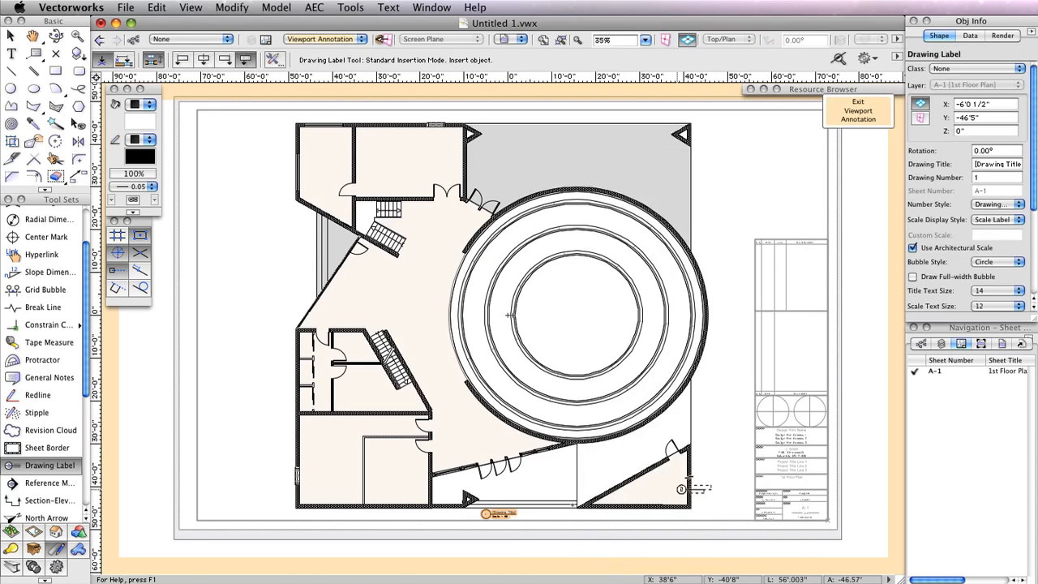
Set the drawing label's title to 1st Floor Plan
scroll(514, 481, up, 5)
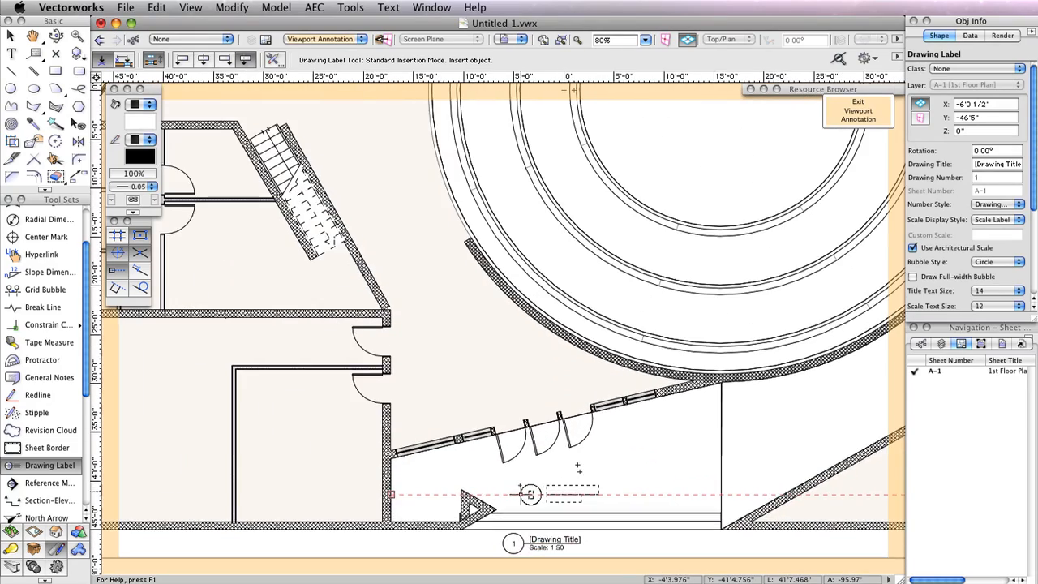
scroll(520, 482, down, 5)
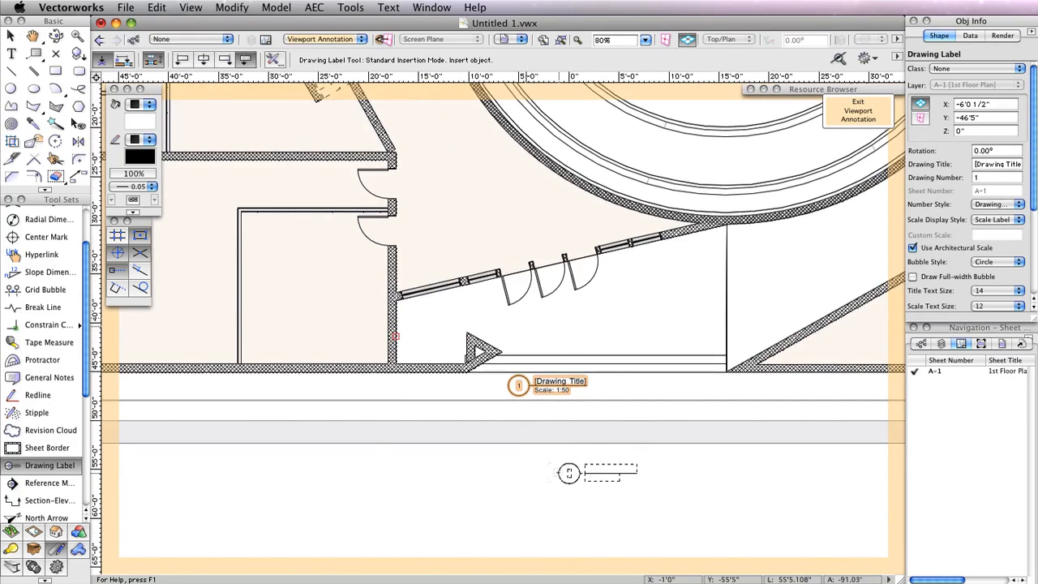
key(x)
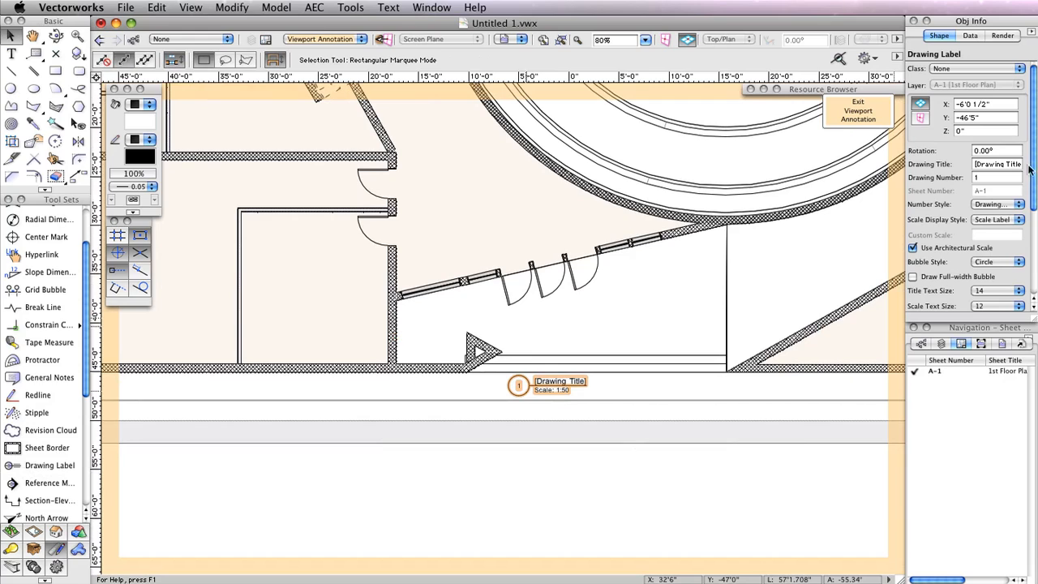
click(997, 163)
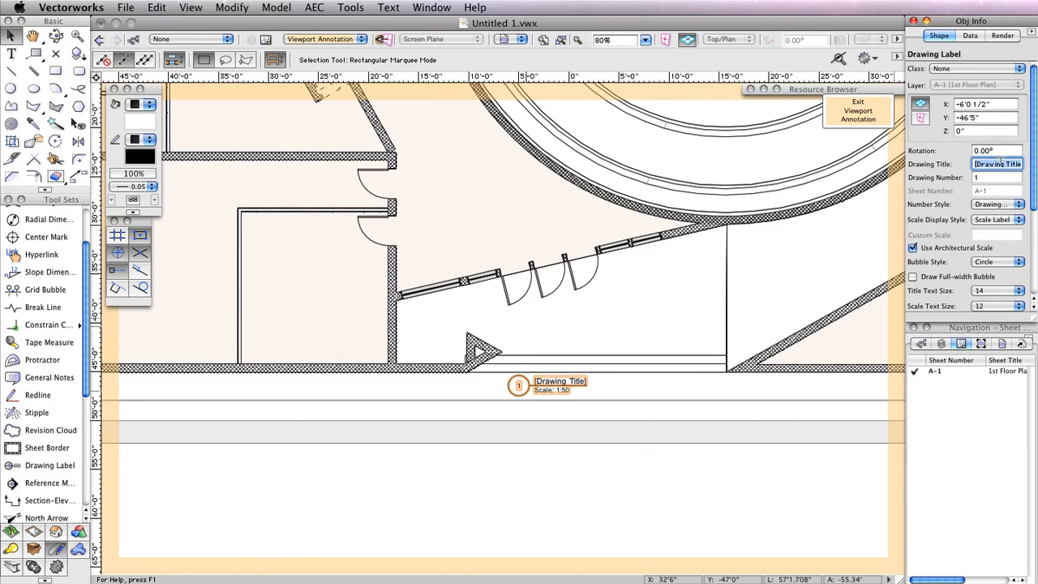
text(1st Floor Plan)
key(Tab)
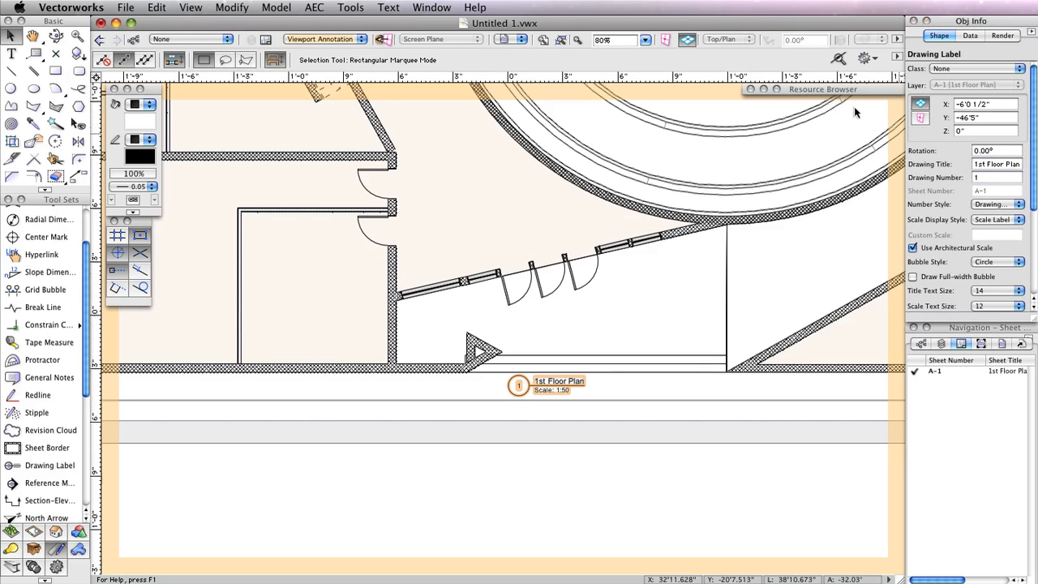
Exit the viewport's annotation editing and duplicate sheet layer A-1
click(856, 110)
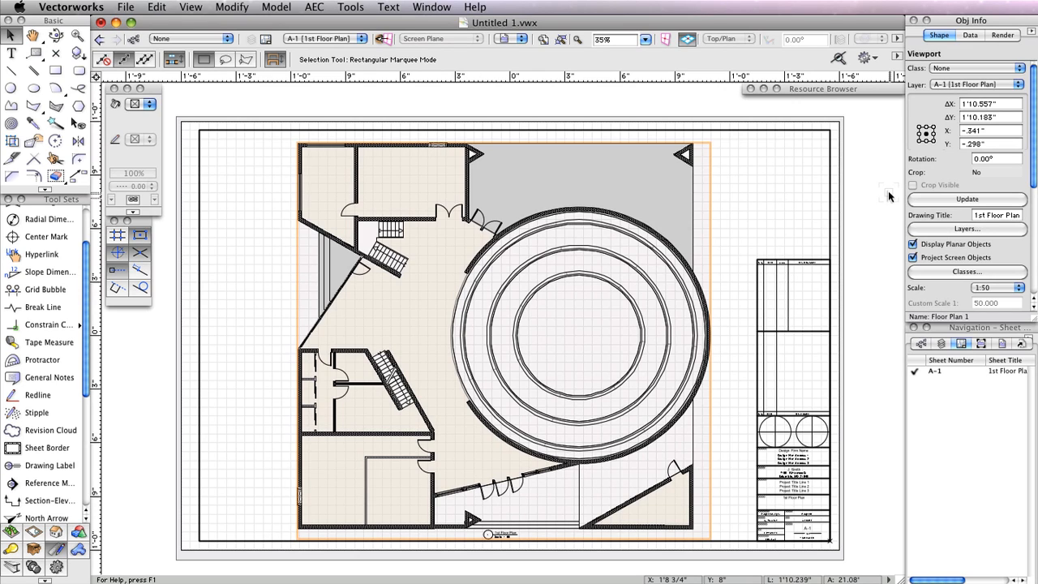
right_click(933, 371)
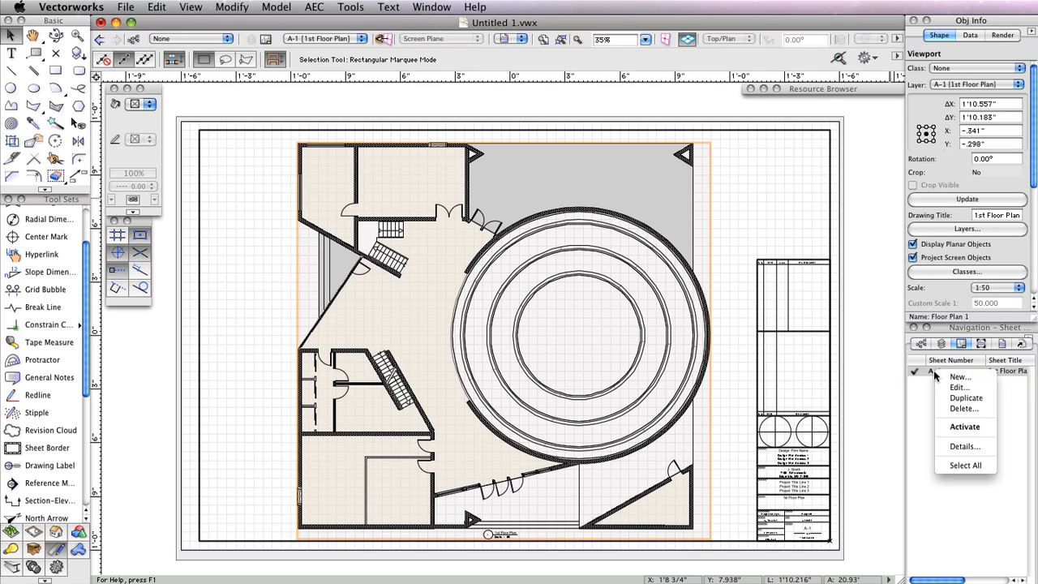
click(967, 398)
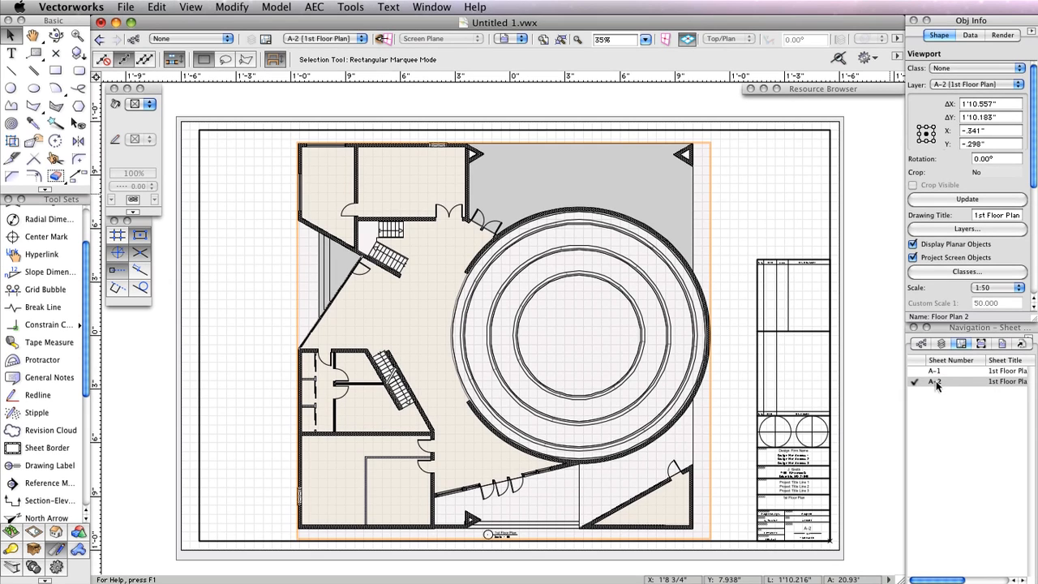
Change the title of sheet layer A-2 to 2nd Floor Plan
right_click(935, 381)
click(958, 398)
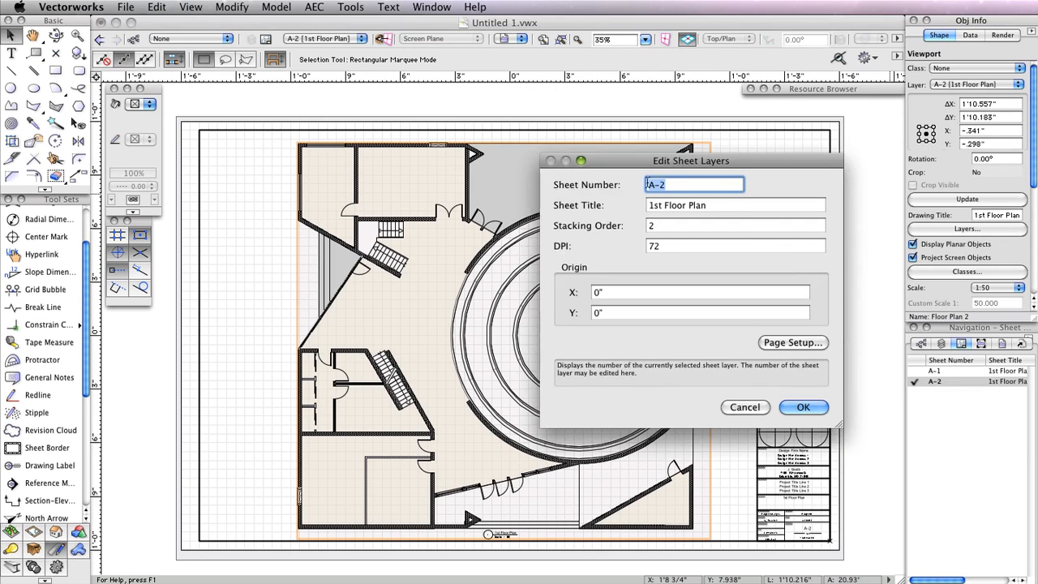
double_click(658, 206)
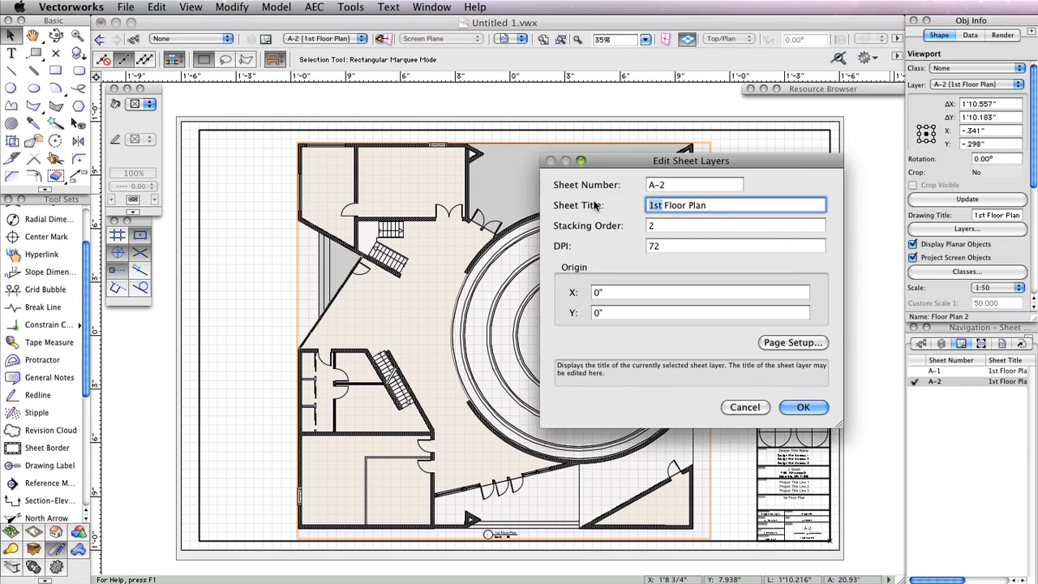
text(2nd)
key(Return)
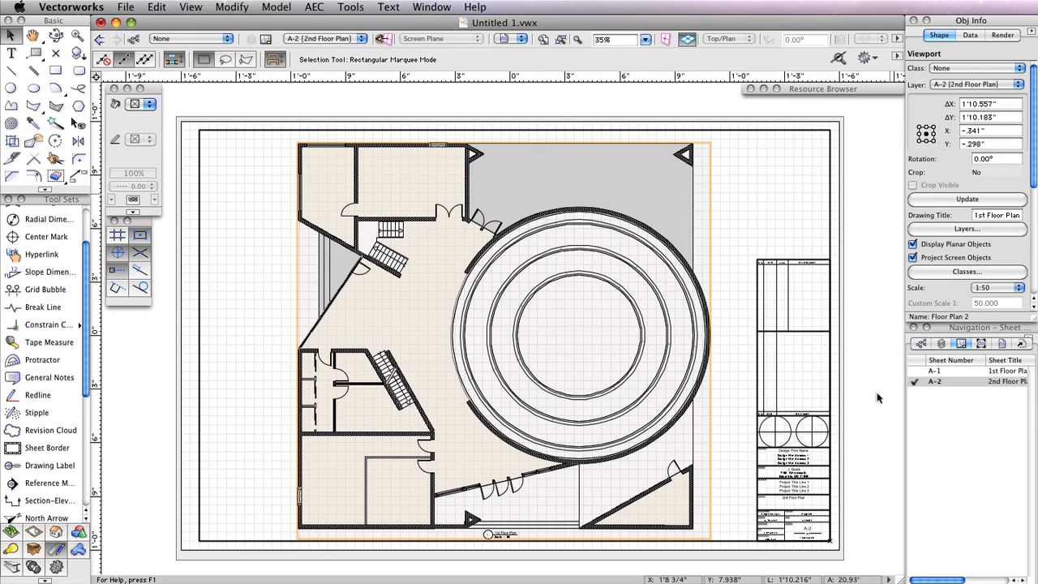
In the annotations of the viewport on sheet A-2, set the drawing label's title to 2nd Floor Plan, and exit annotation editing
scroll(837, 495, up, 3)
scroll(838, 494, up, 2)
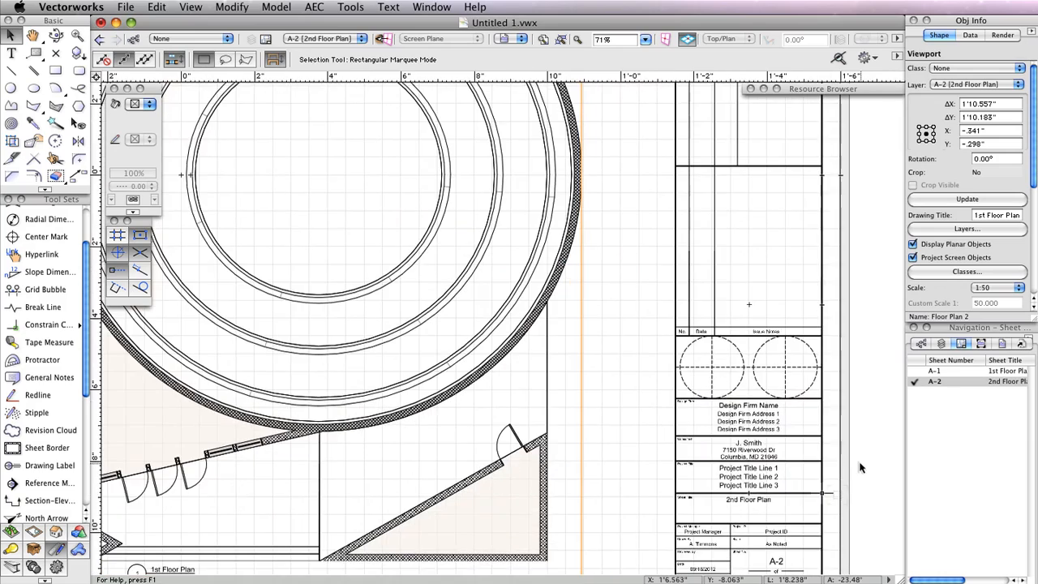
click(764, 500)
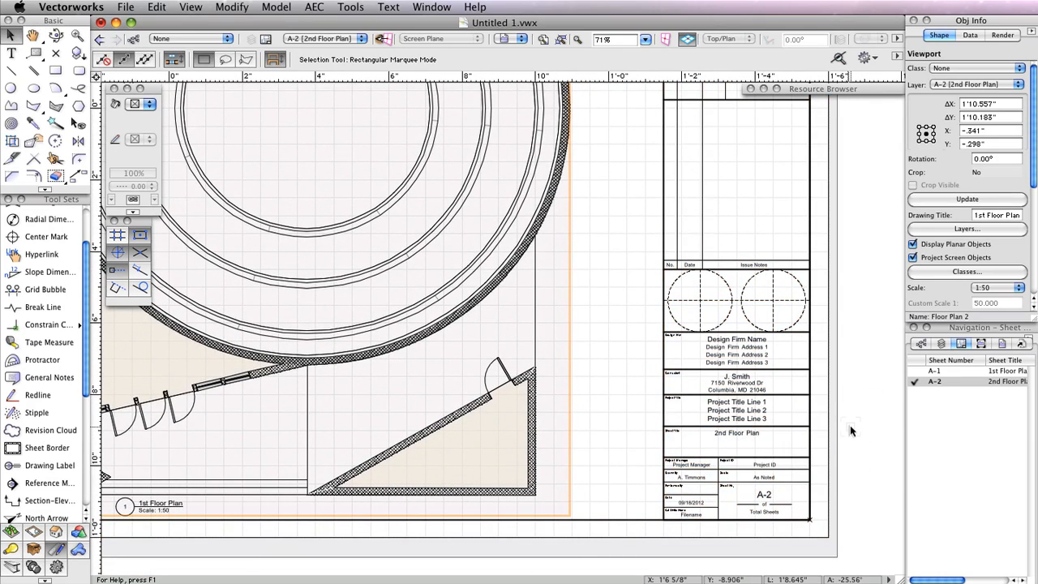
scroll(850, 431, down, 2)
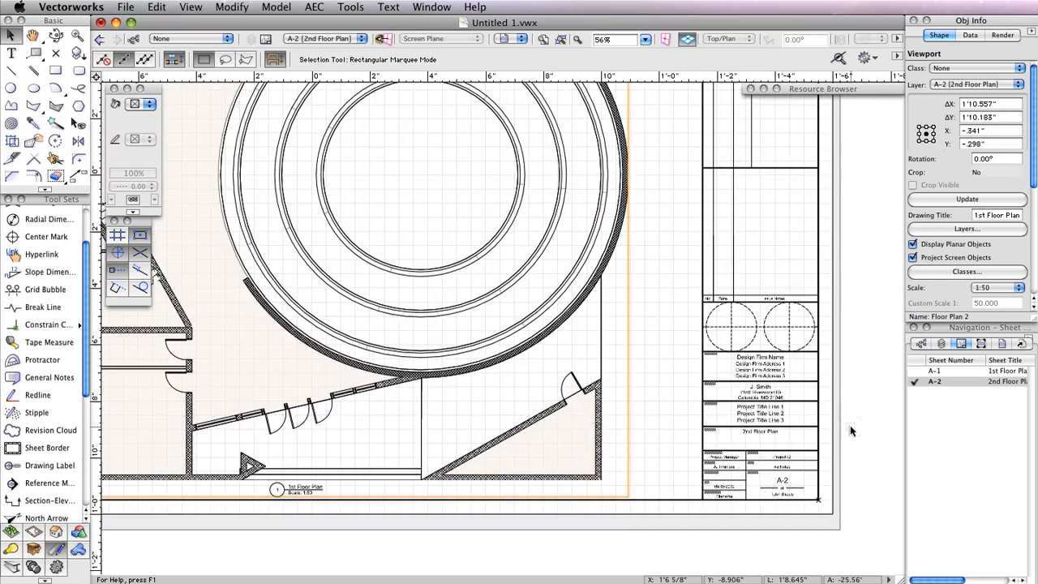
middle_drag(352, 498, 521, 502)
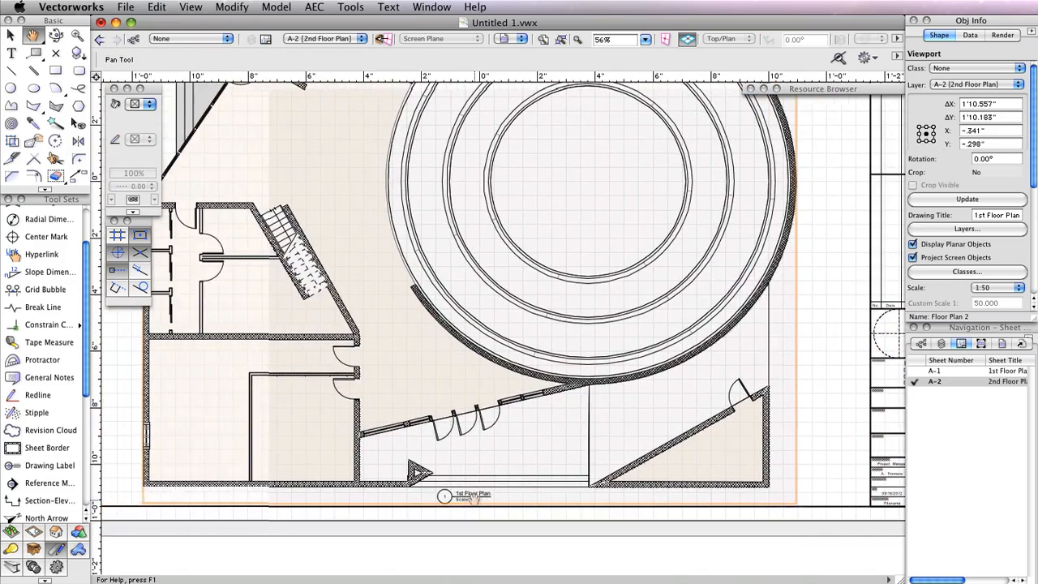
scroll(459, 491, up, 6)
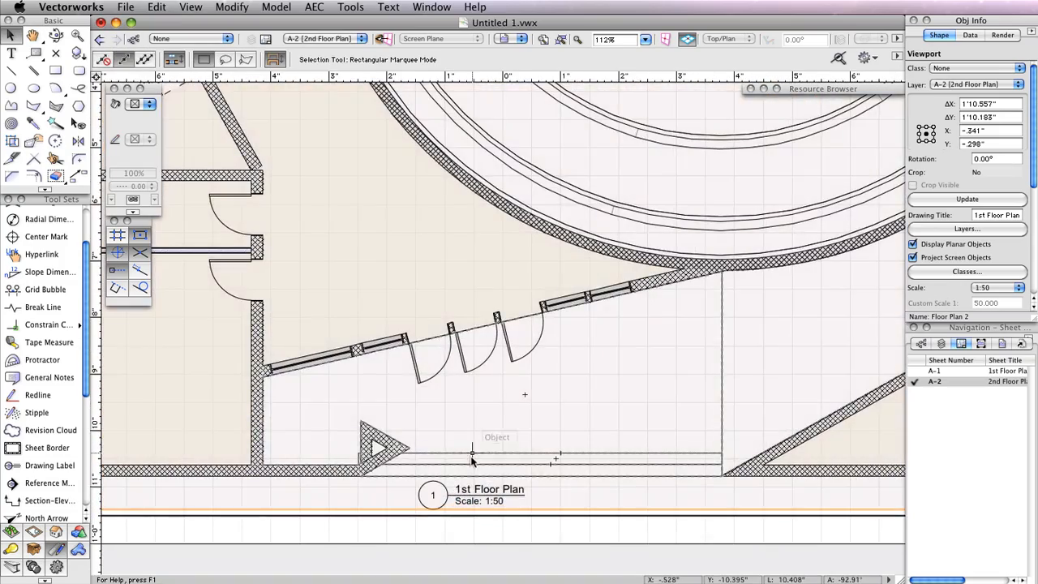
double_click(472, 460)
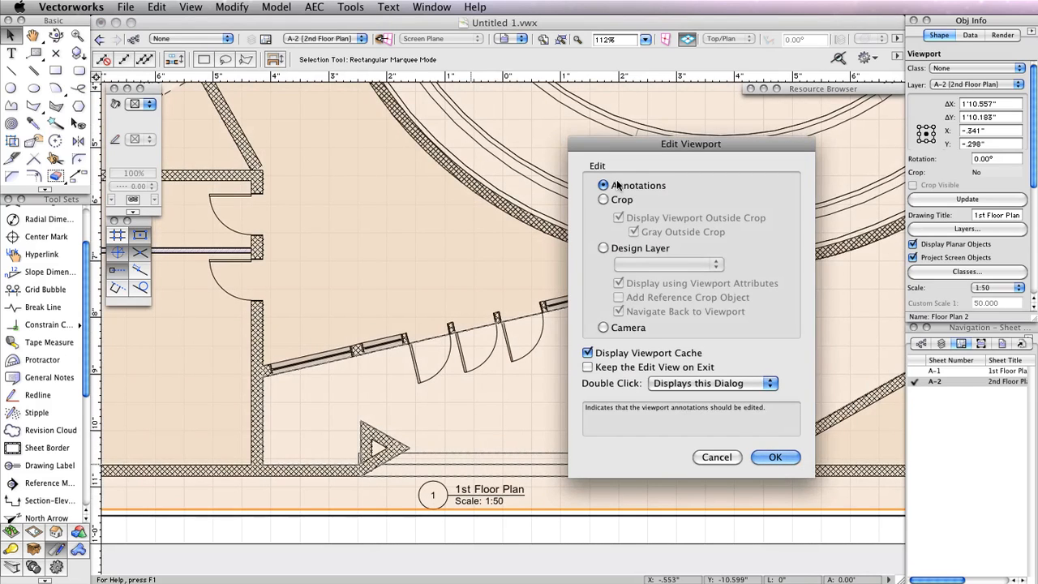
click(779, 458)
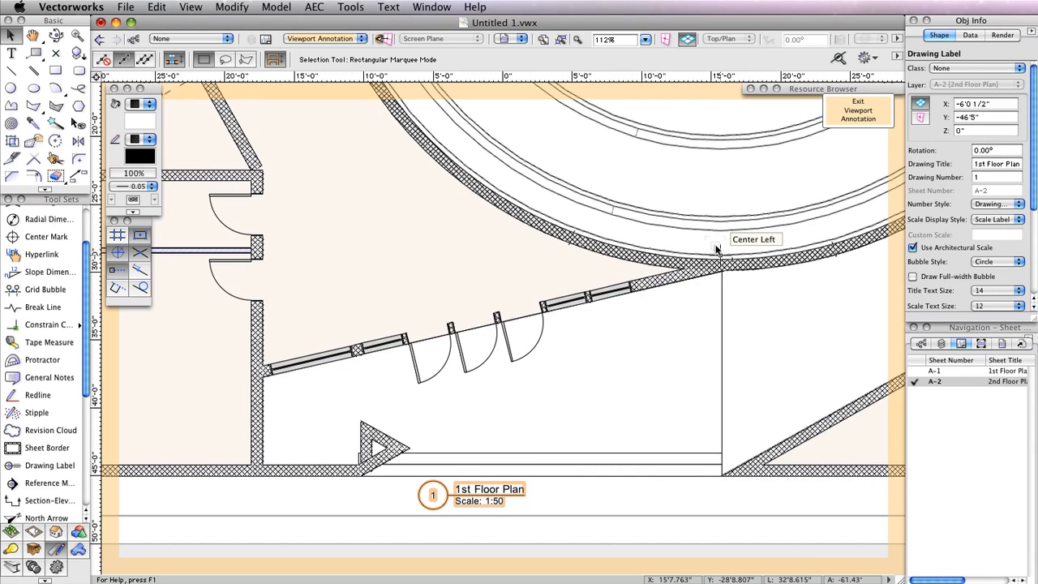
click(985, 163)
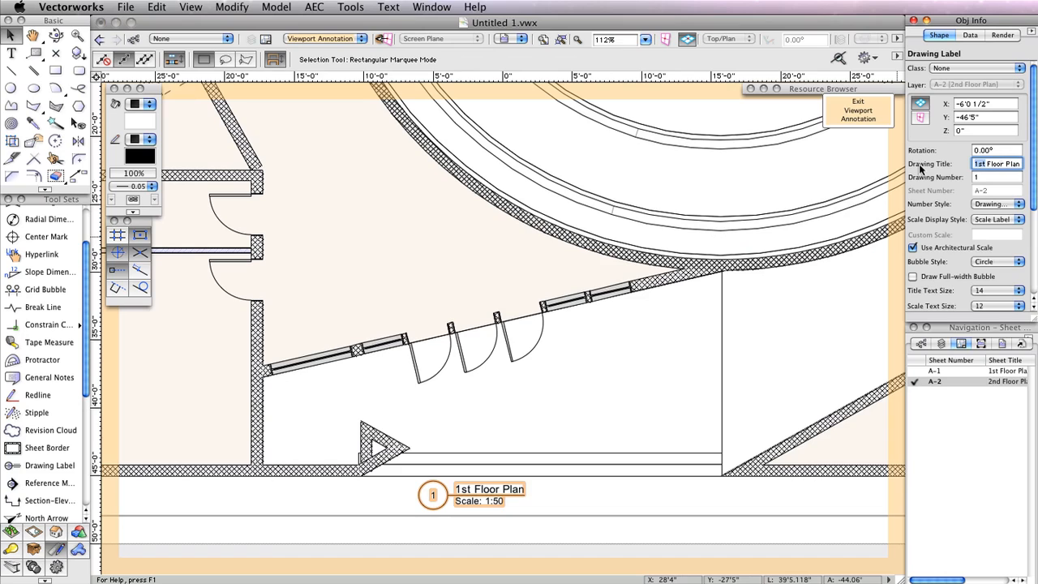
text(2nd)
key(Return)
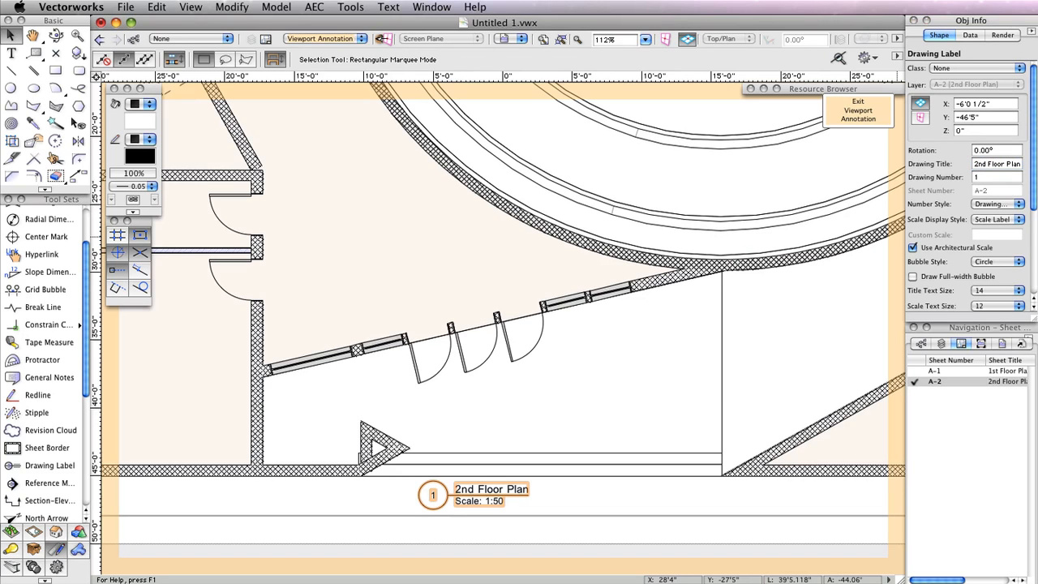
click(853, 114)
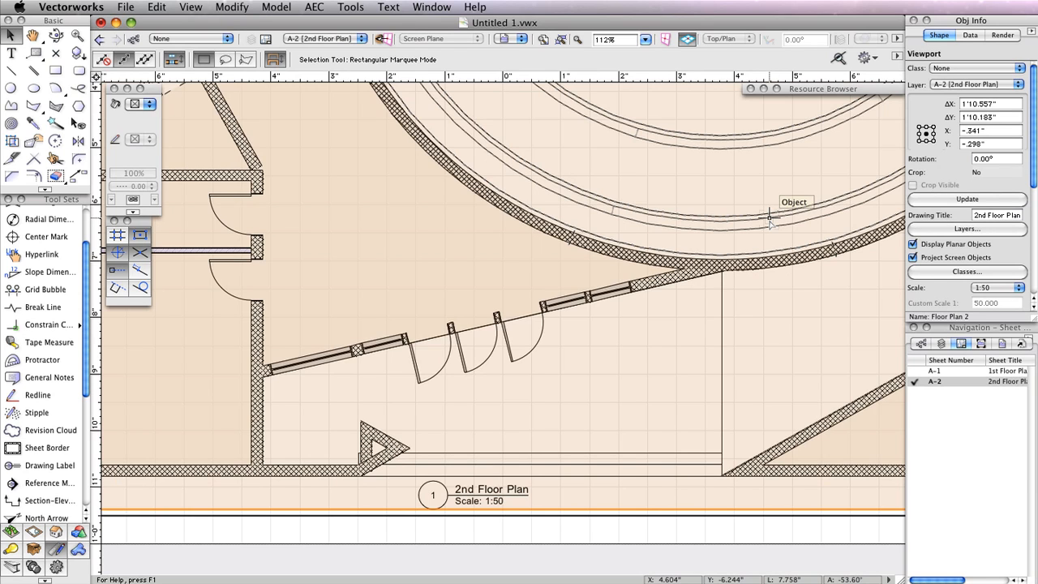
In the A-2 viewport's layer properties, show Roof, Floor 2 and Slab 2, hide Floor 1 and Slab 1, and stack Roof directly below Slab 2
scroll(770, 218, down, 5)
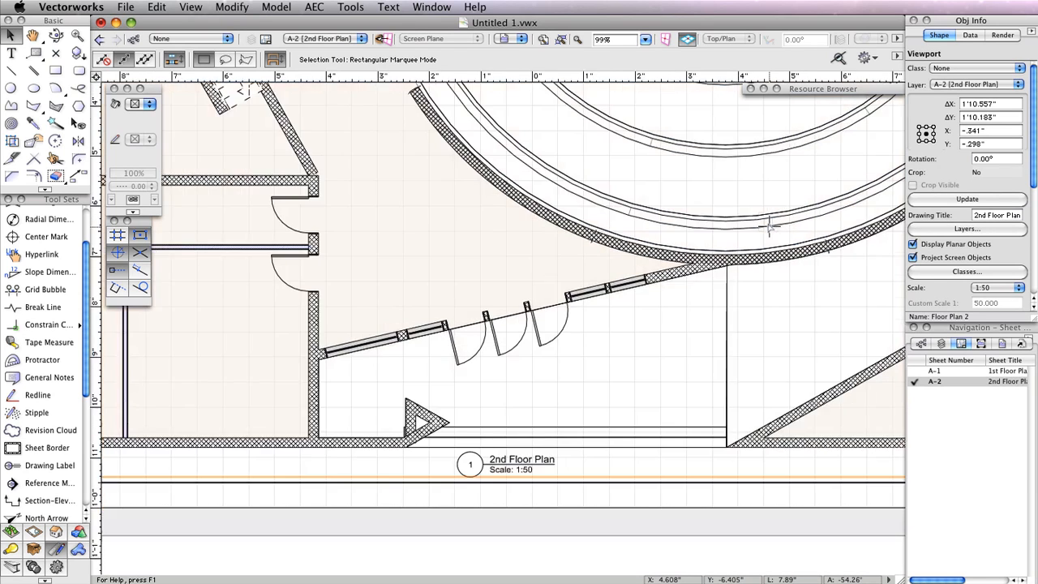
middle_drag(773, 180, 630, 391)
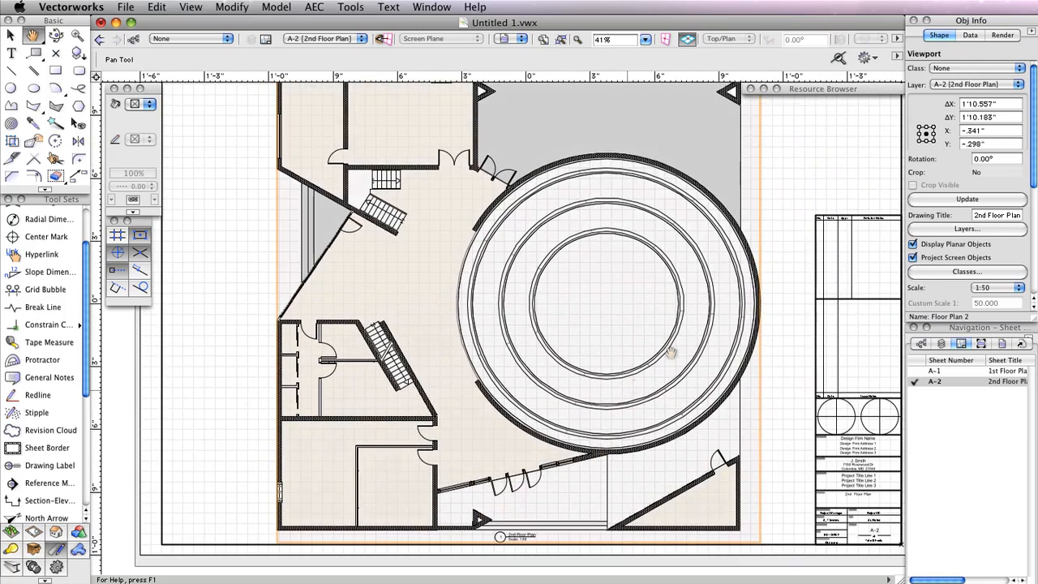
middle_drag(774, 169, 767, 199)
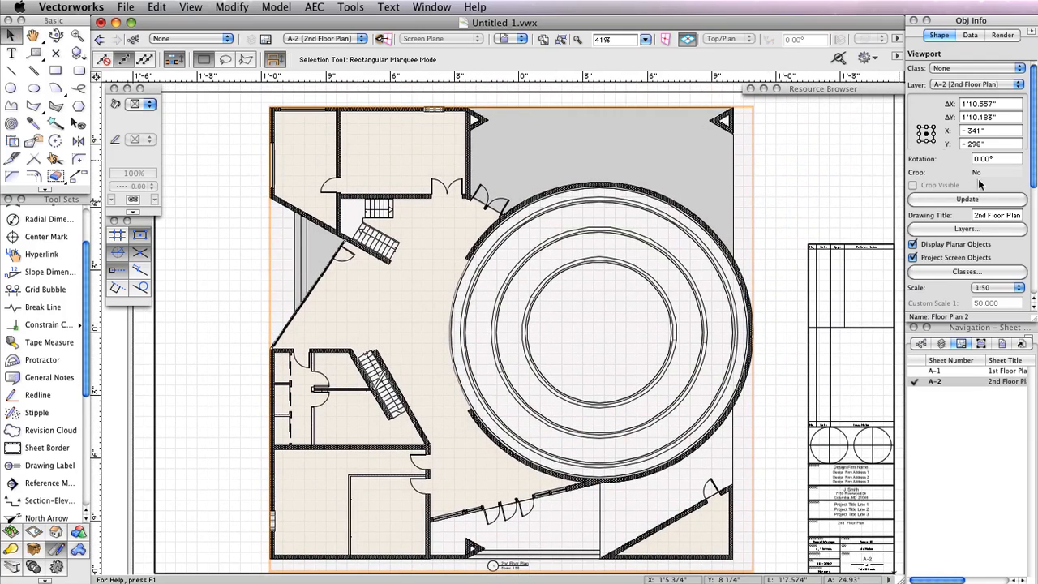
click(957, 229)
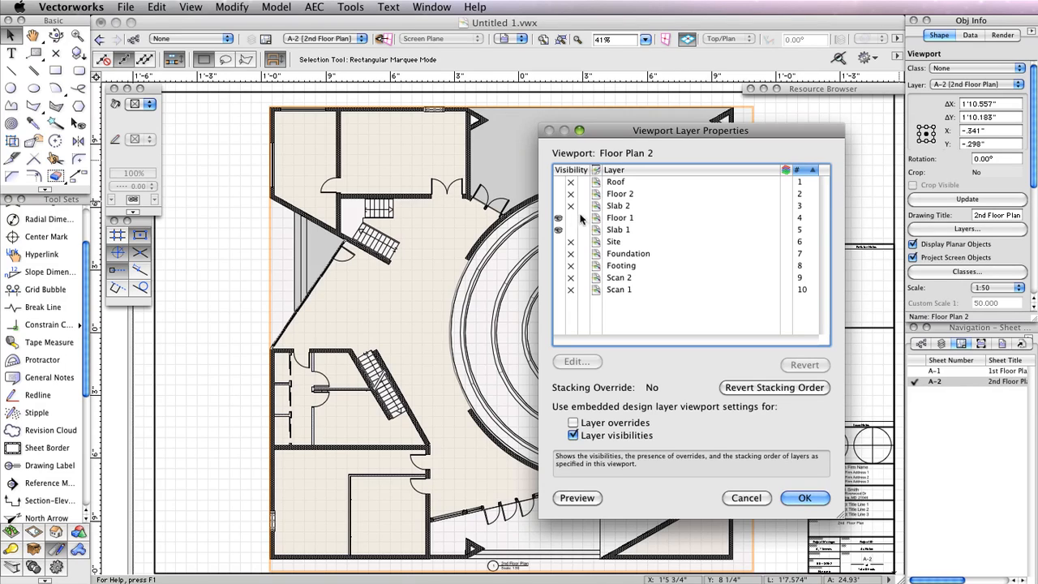
click(559, 193)
click(558, 205)
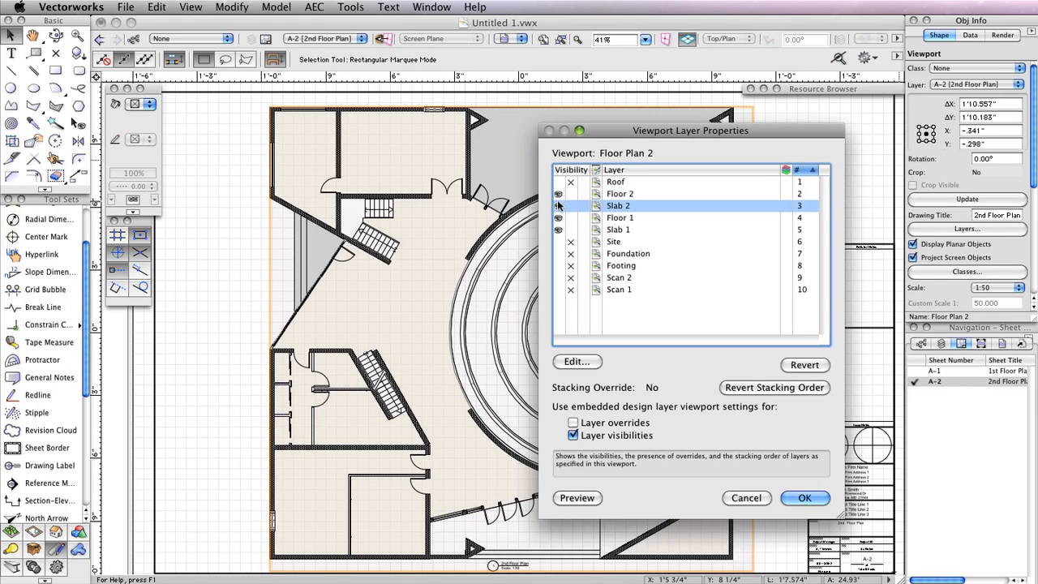
click(558, 182)
click(570, 217)
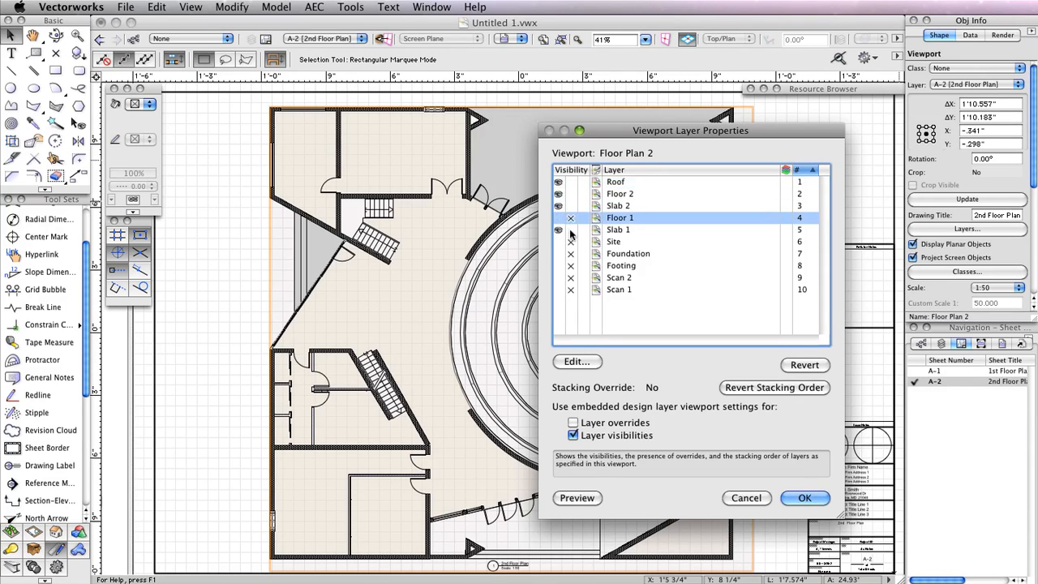
click(570, 230)
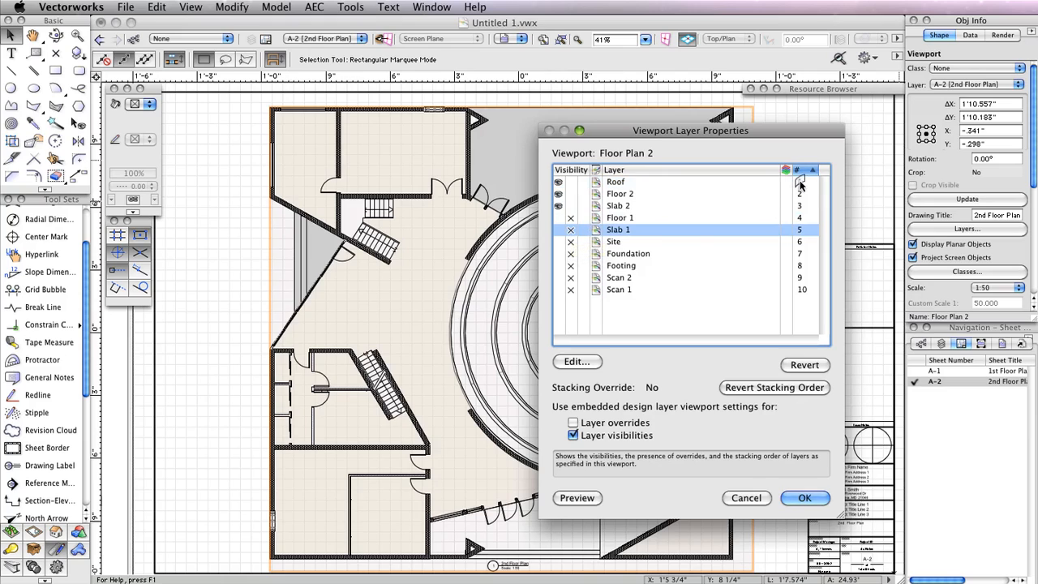
drag(800, 185, 797, 217)
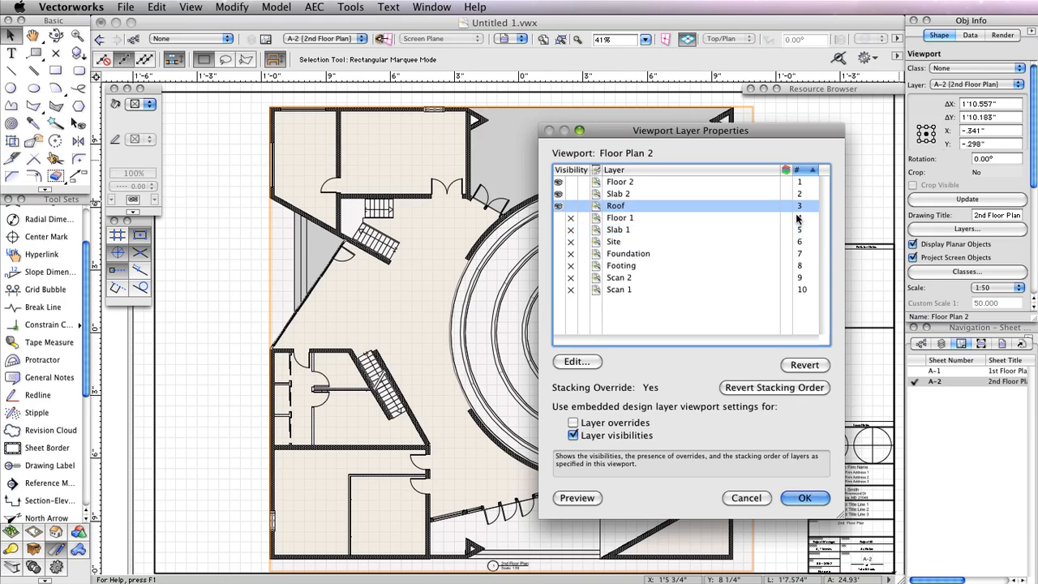
click(806, 497)
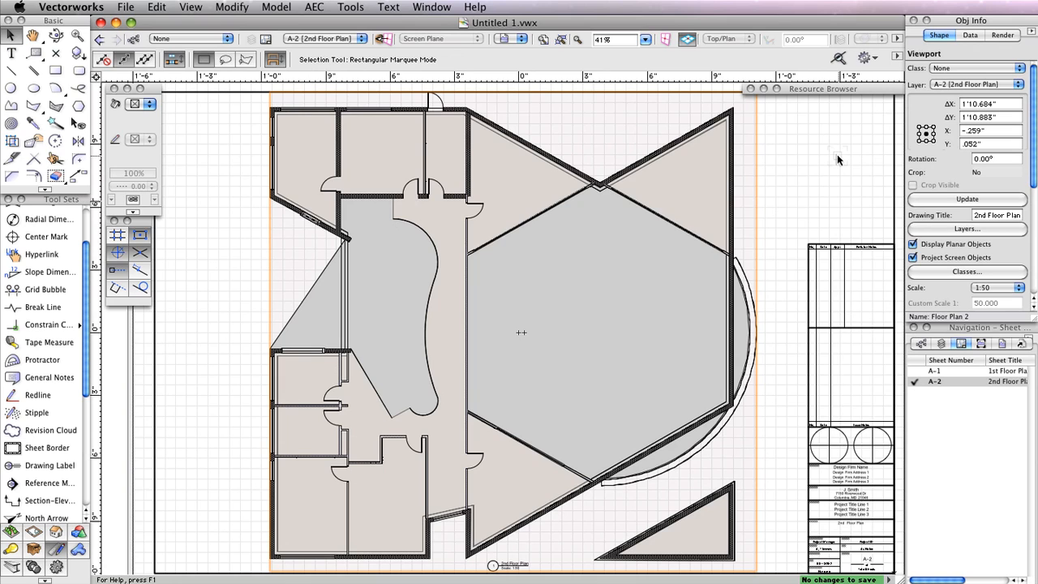
Activate the Slab 1 design layer and make the Slab 2, Floor 2, Roof and Foundation layers visible
click(941, 343)
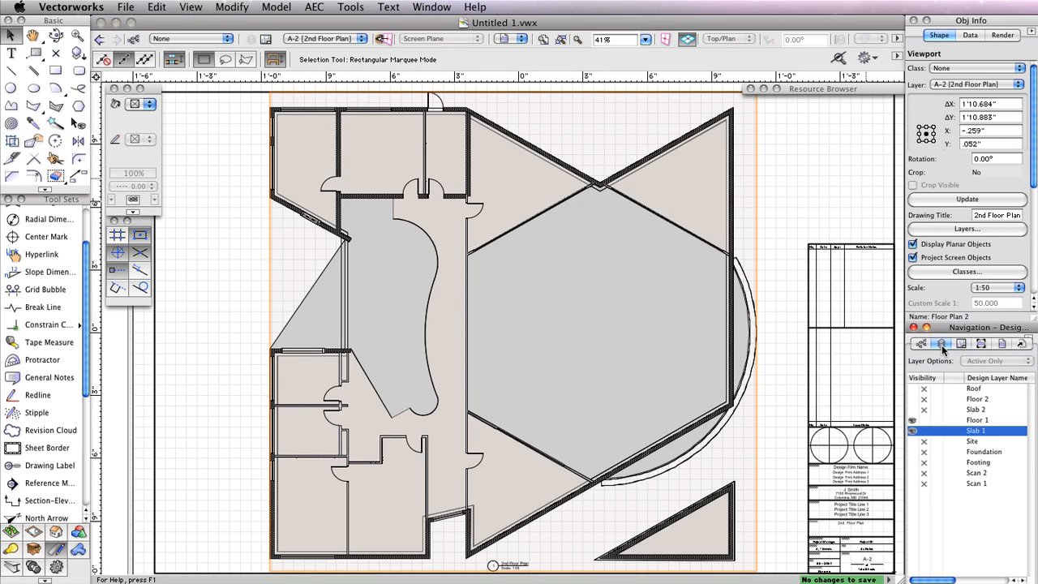
click(952, 429)
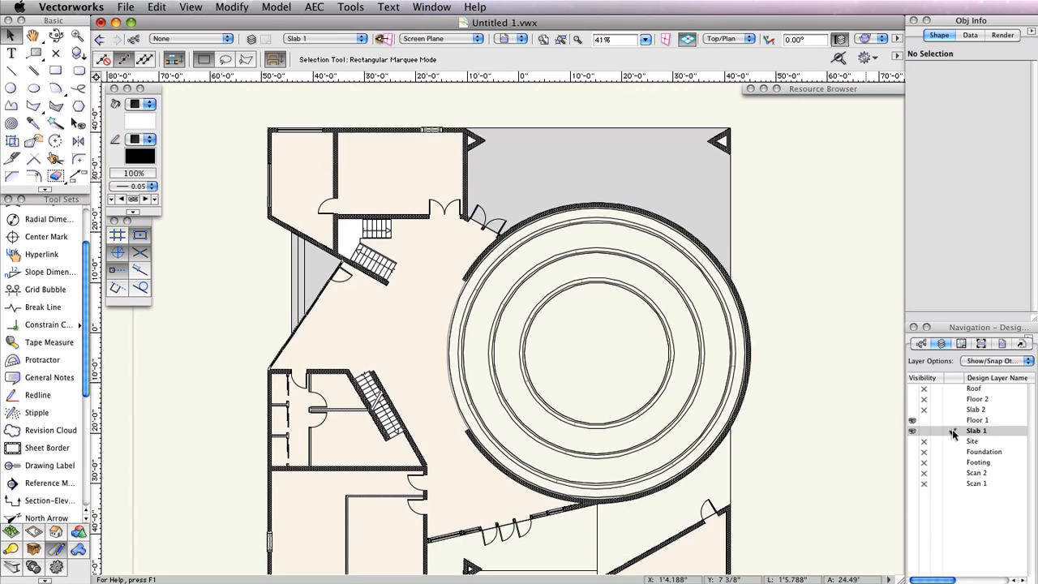
click(912, 419)
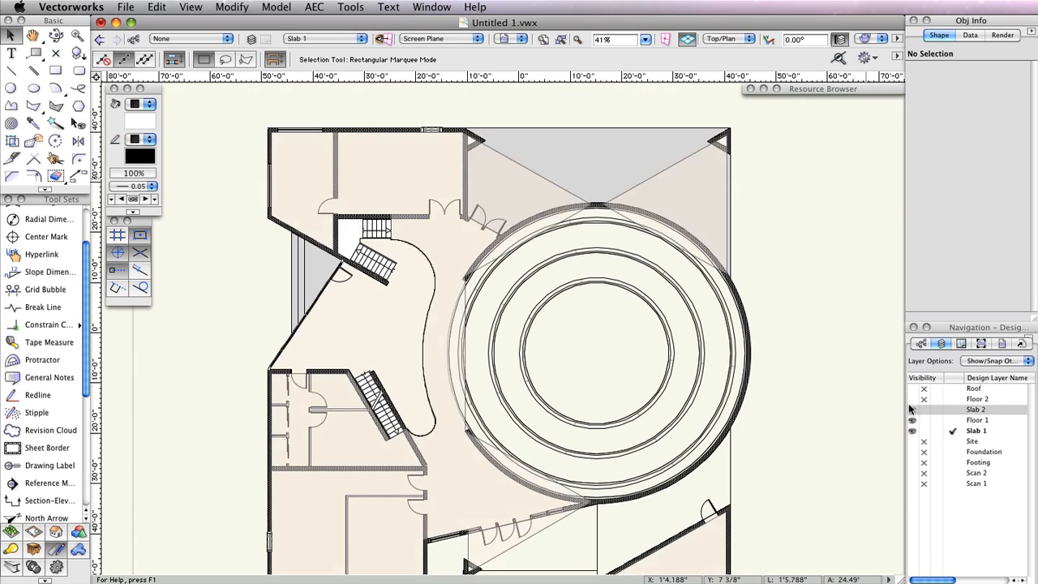
click(912, 409)
click(912, 399)
click(912, 388)
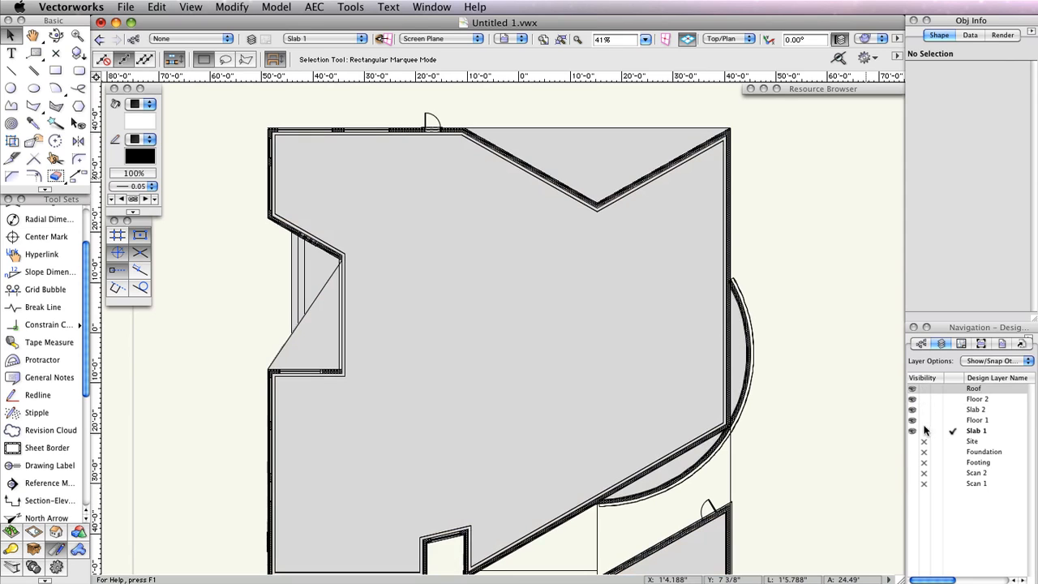
click(913, 452)
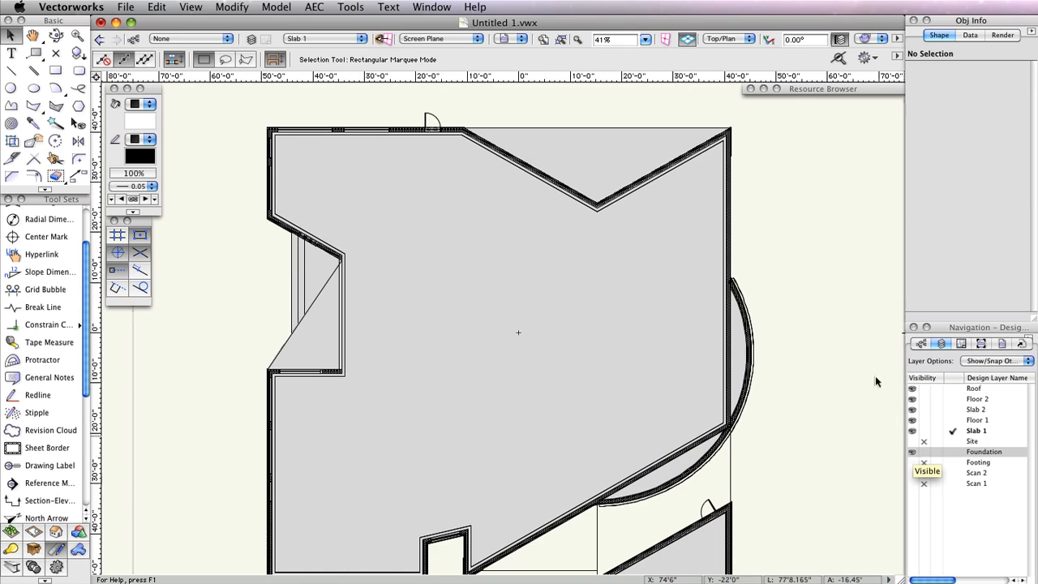
Switch the model to the Front view and start creating a viewport from it
click(840, 40)
click(765, 89)
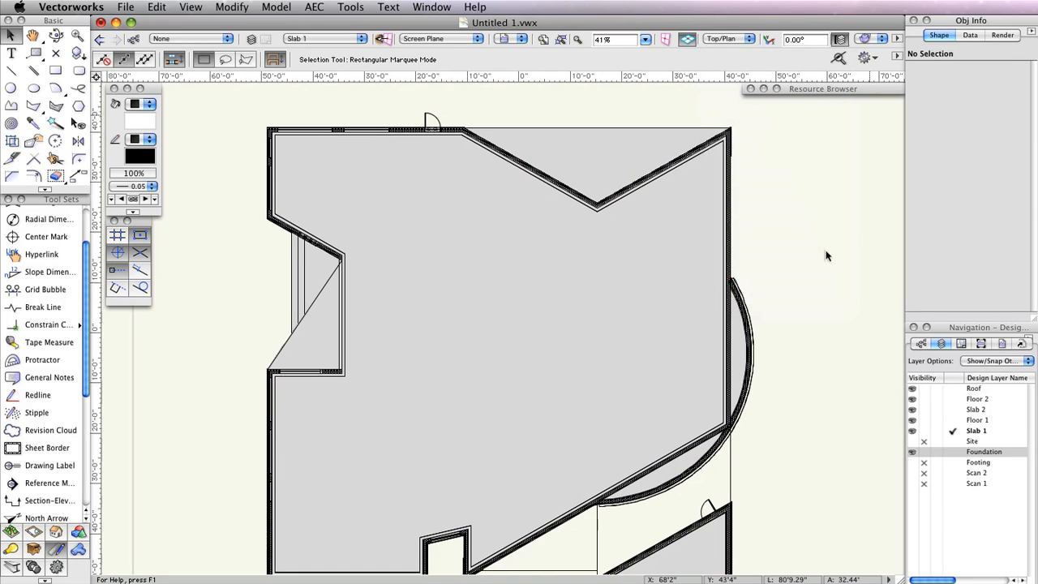
click(203, 8)
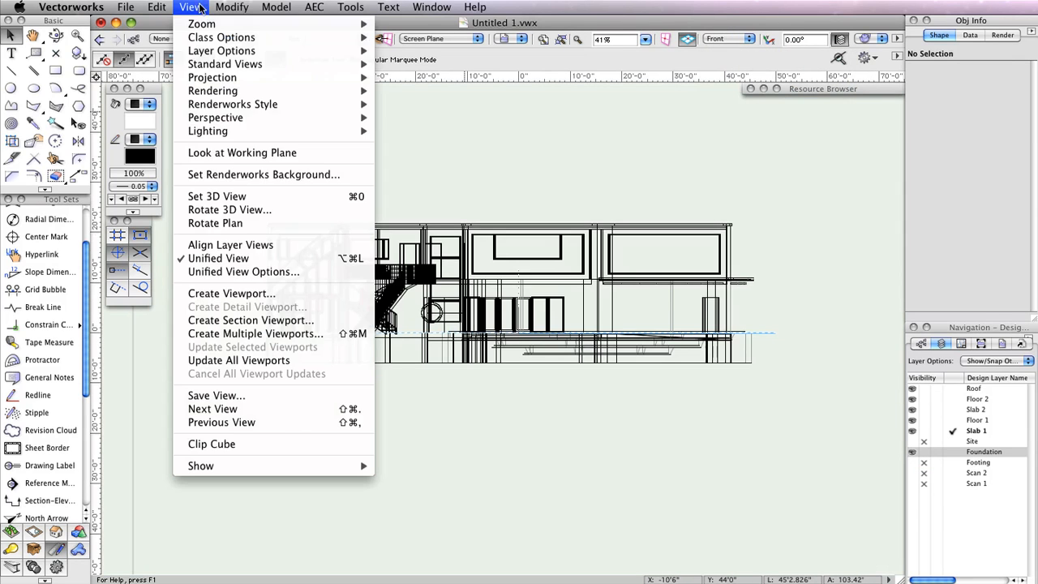
click(280, 295)
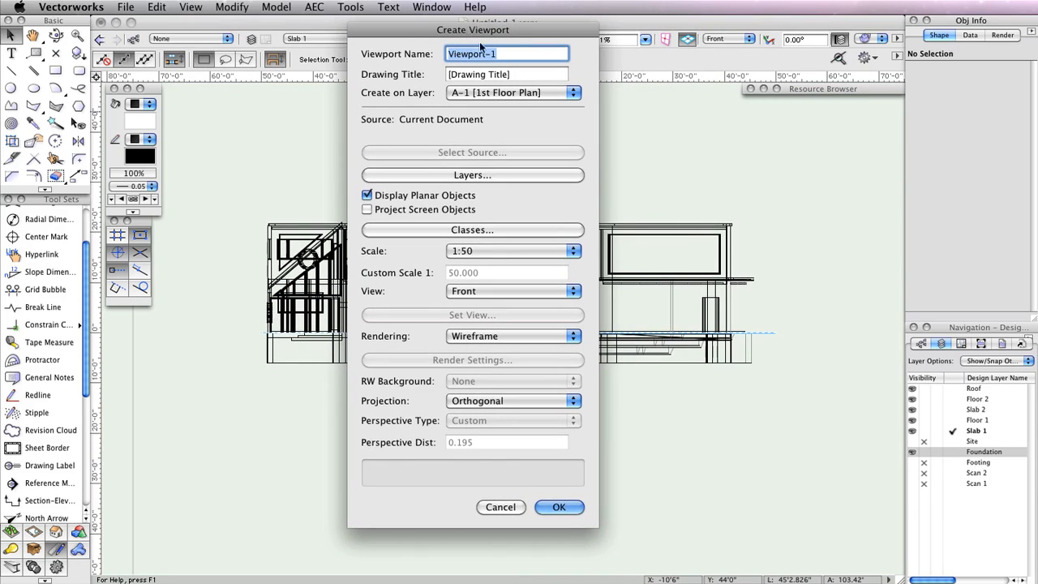
Assign the viewport to a new sheet layer numbered A-10 and titled Elevation 1
click(519, 92)
click(519, 58)
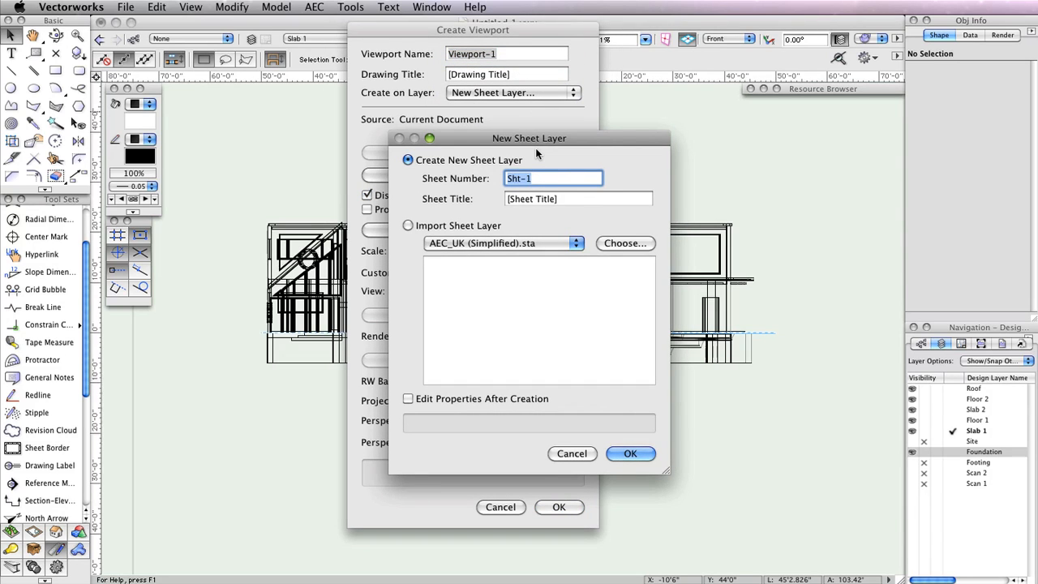
text(A-10)
key(Tab)
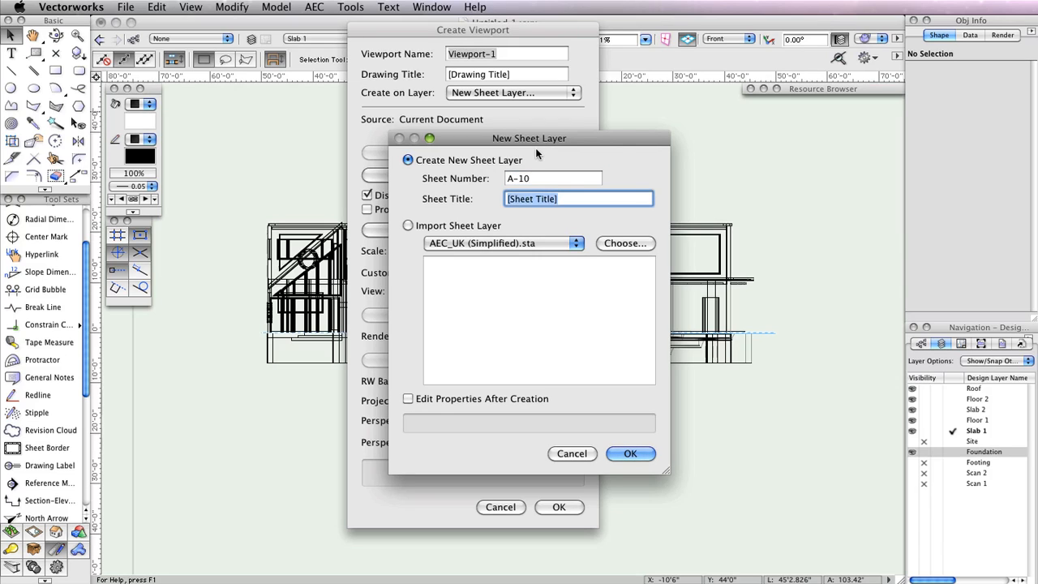
text(eLEV)
key(BackSpace)
key(BackSpace)
key(BackSpace)
key(BackSpace)
text(Elevation 1)
click(630, 453)
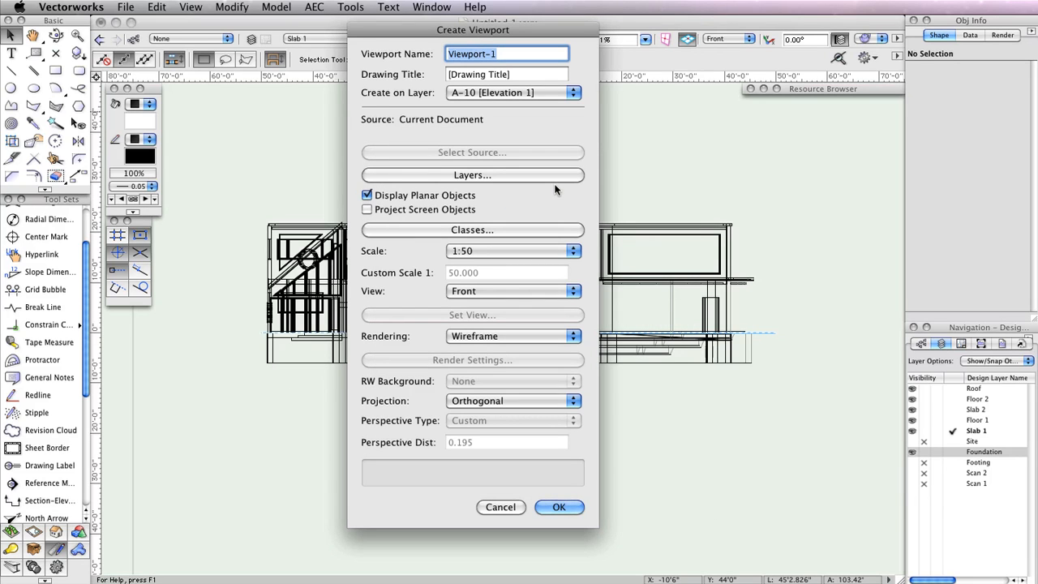
Set the viewport's rendering to Hidden Line and create it on the sheet
click(513, 337)
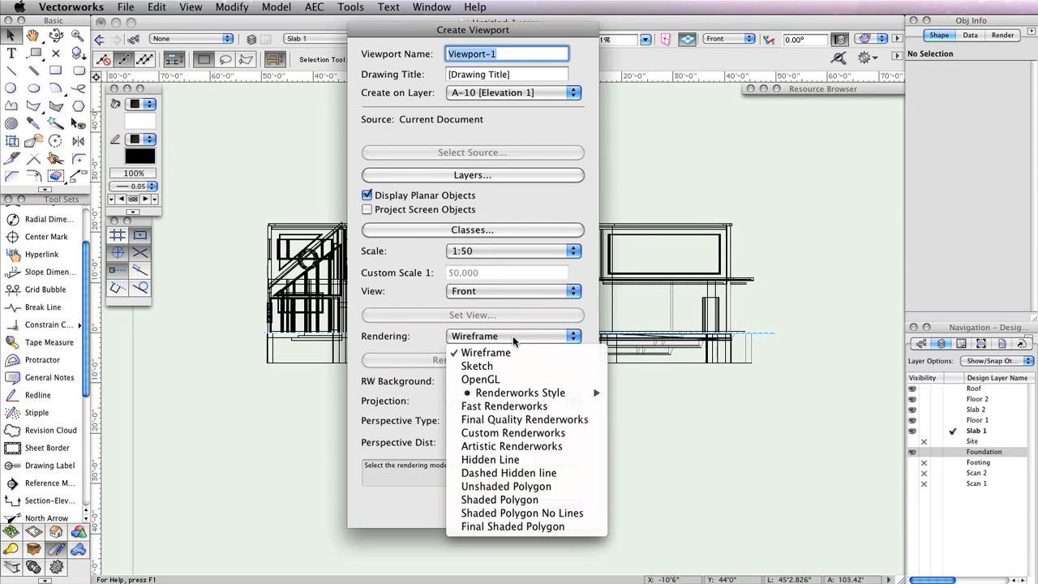
click(529, 458)
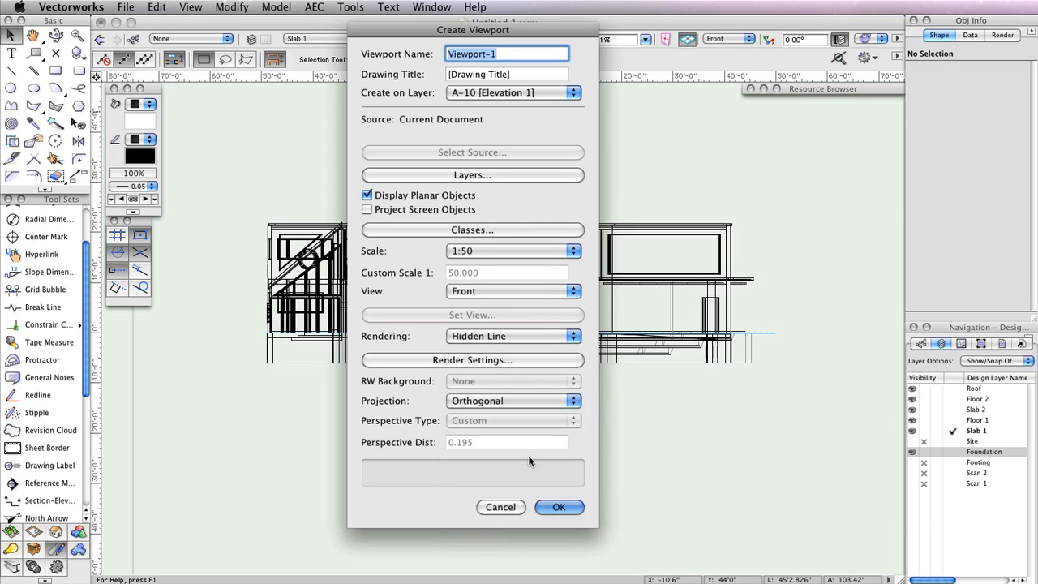
click(556, 506)
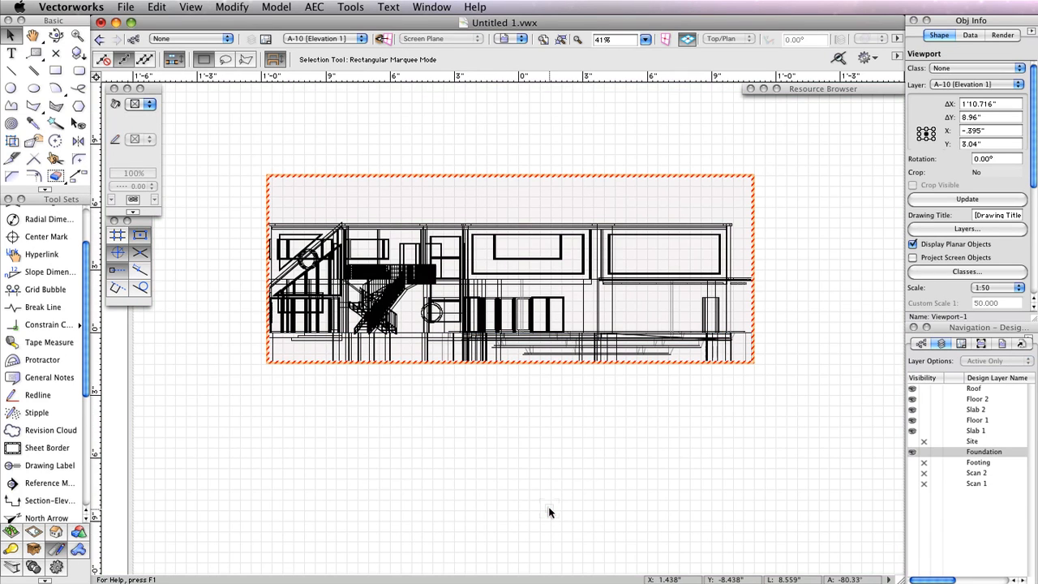
In the front-view viewport's annotations, place a horizontal drawing label centred just below the elevation
right_click(492, 230)
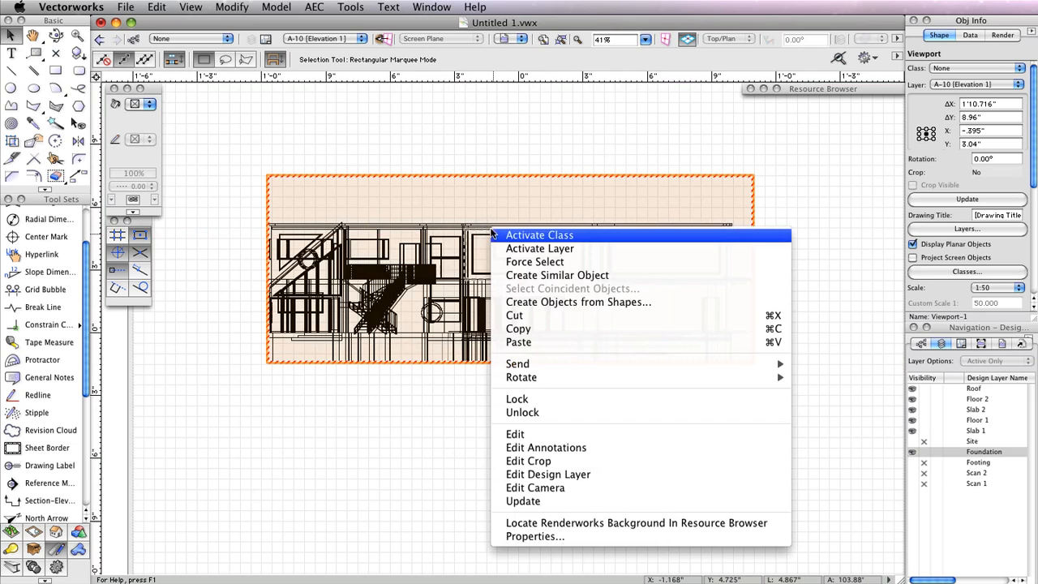
click(559, 448)
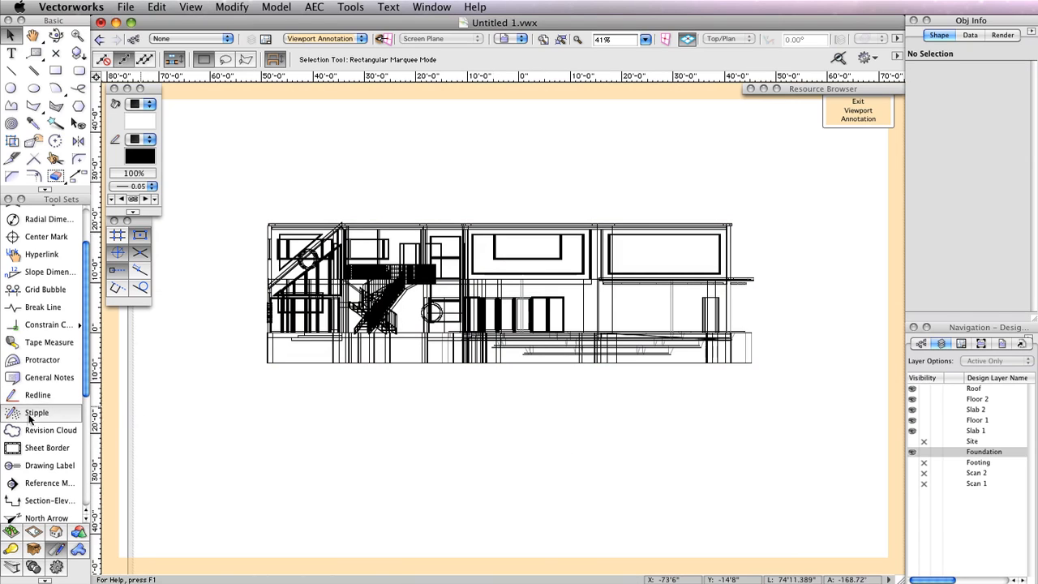
click(42, 466)
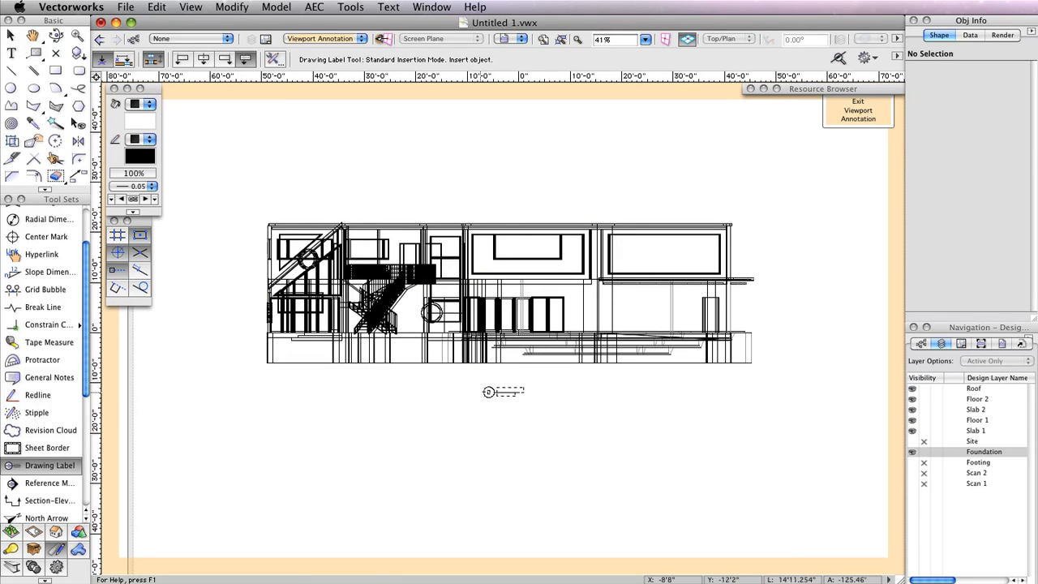
click(495, 384)
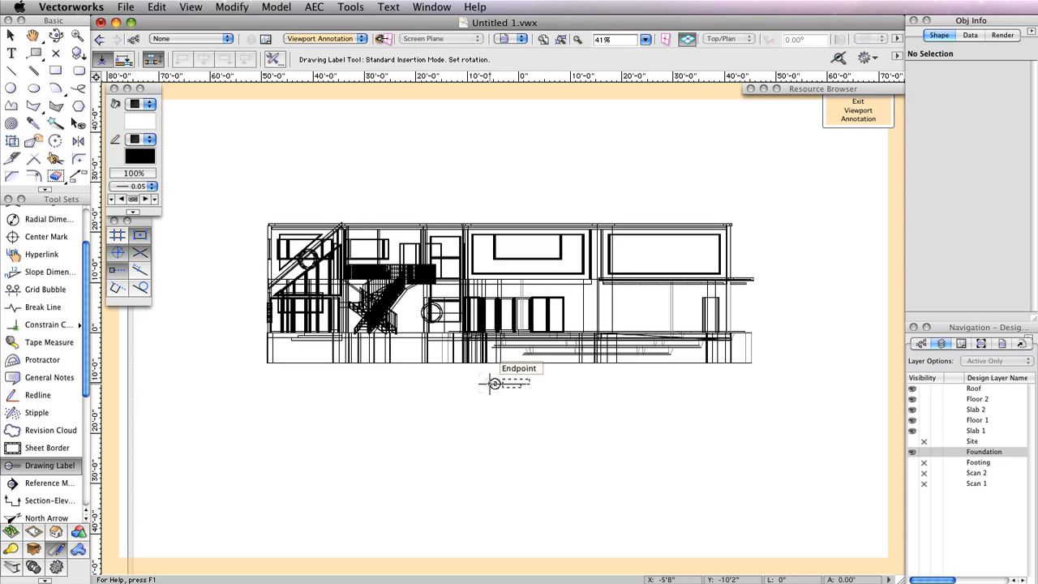
click(608, 383)
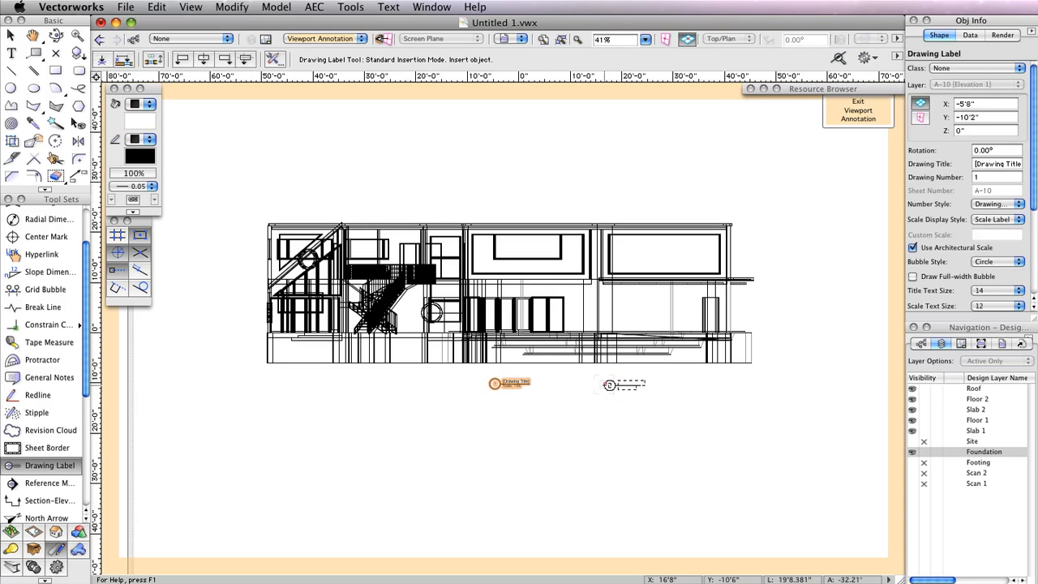
Set the drawing label's title to North Elevation and exit annotation editing
click(978, 163)
triple_click(978, 163)
text(North )
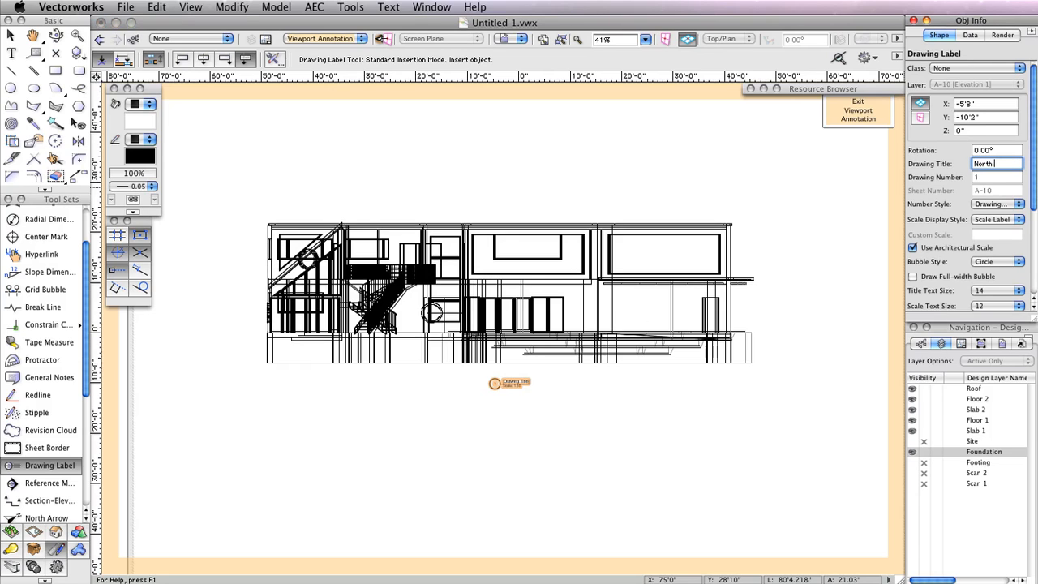
text(Elevation)
key(Return)
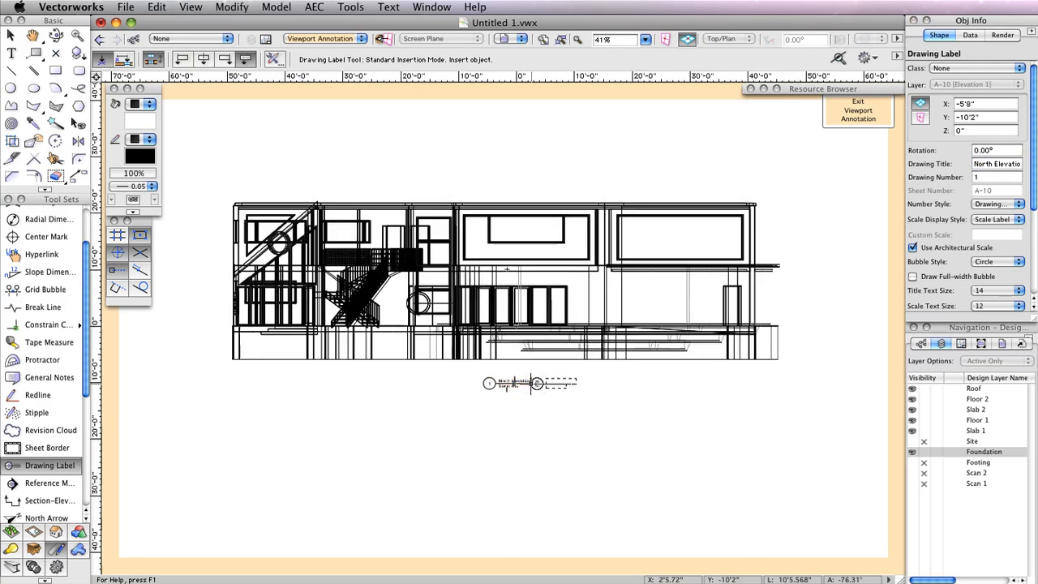
scroll(536, 382, up, 3)
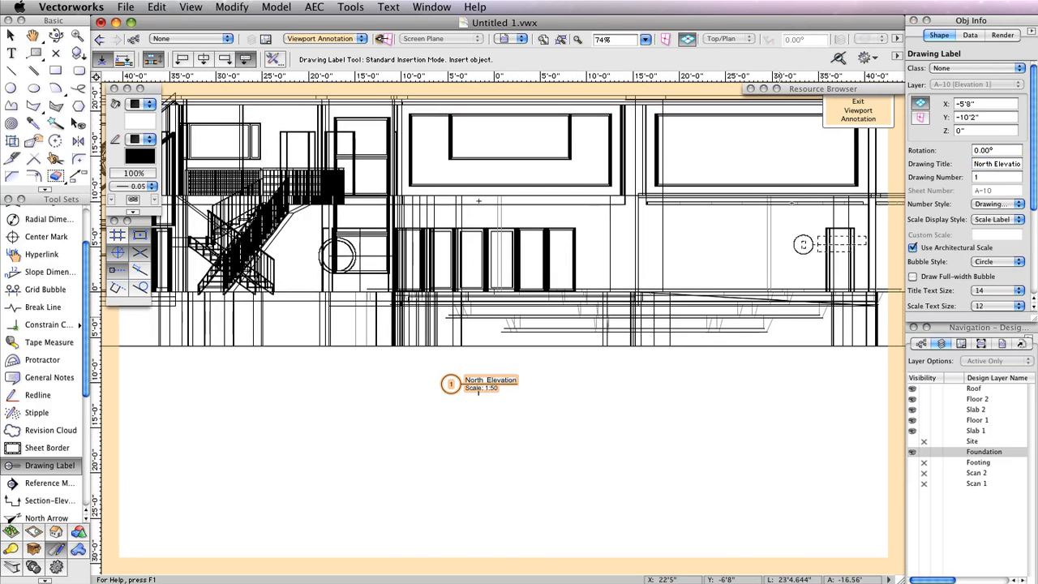
click(858, 110)
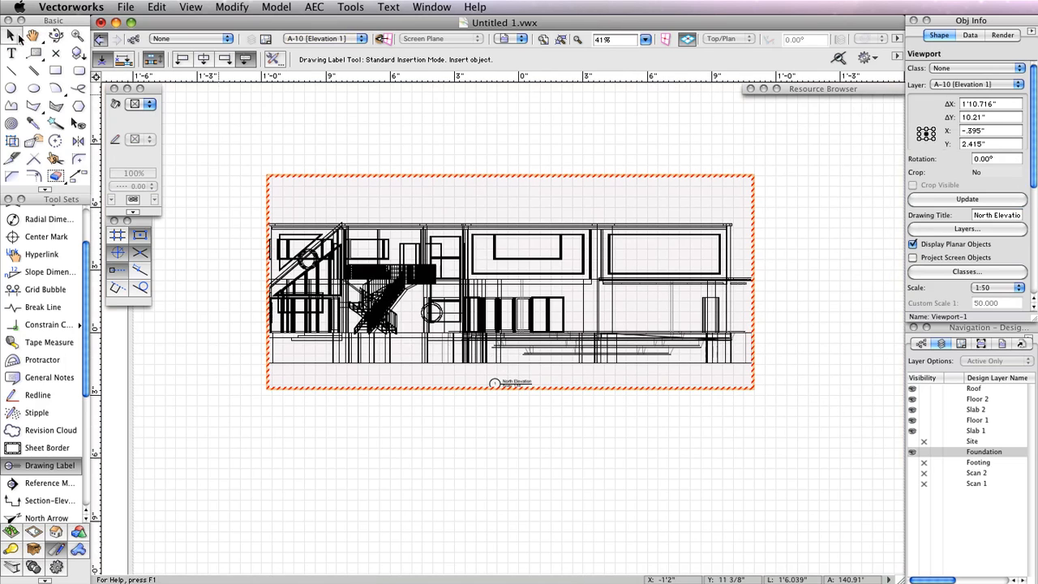
Move the North Elevation viewport to the upper half of the sheet and place a duplicate directly below it
click(19, 38)
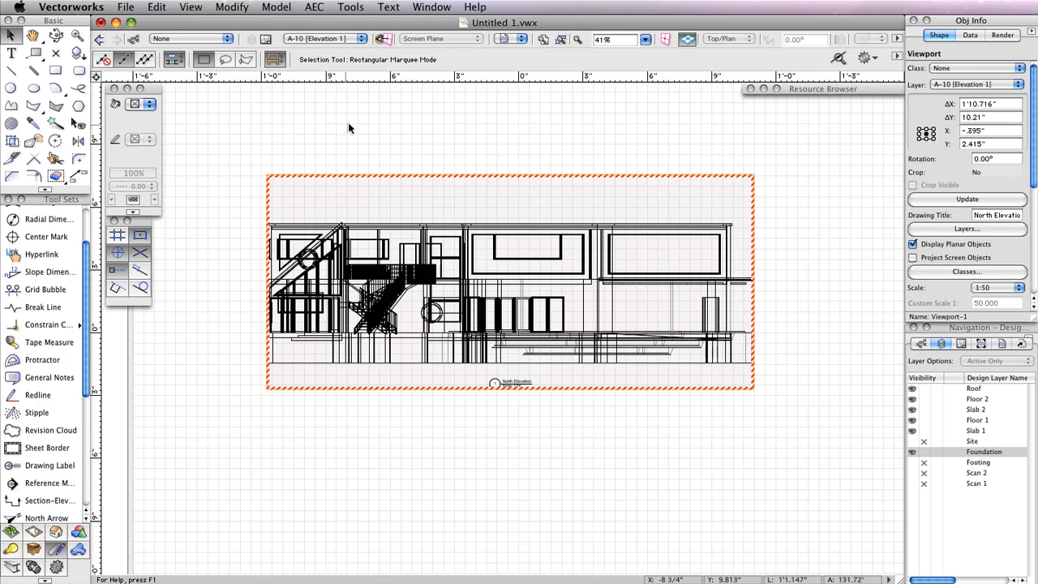
scroll(572, 271, down, 1)
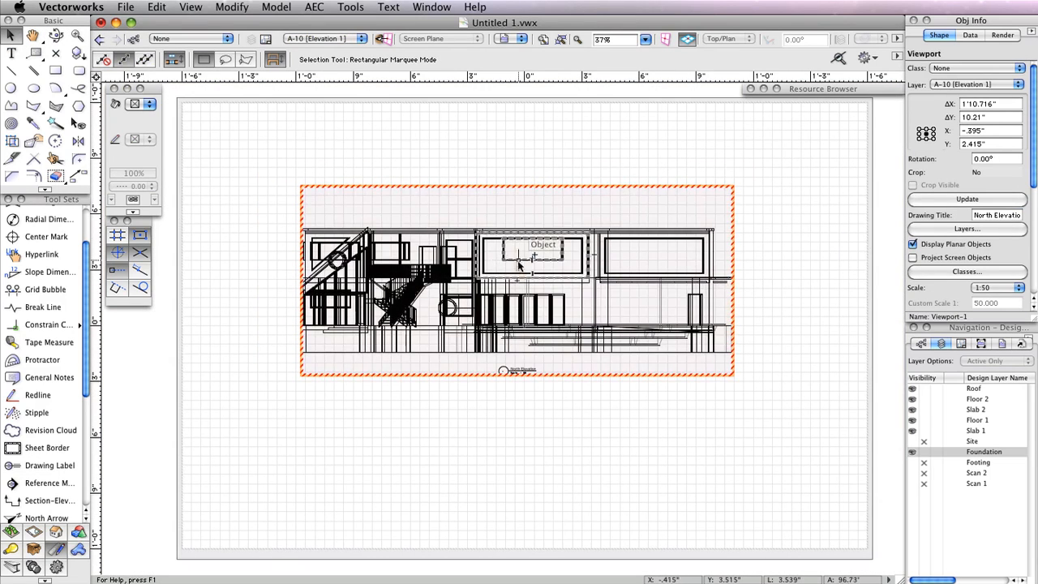
drag(520, 264, 516, 185)
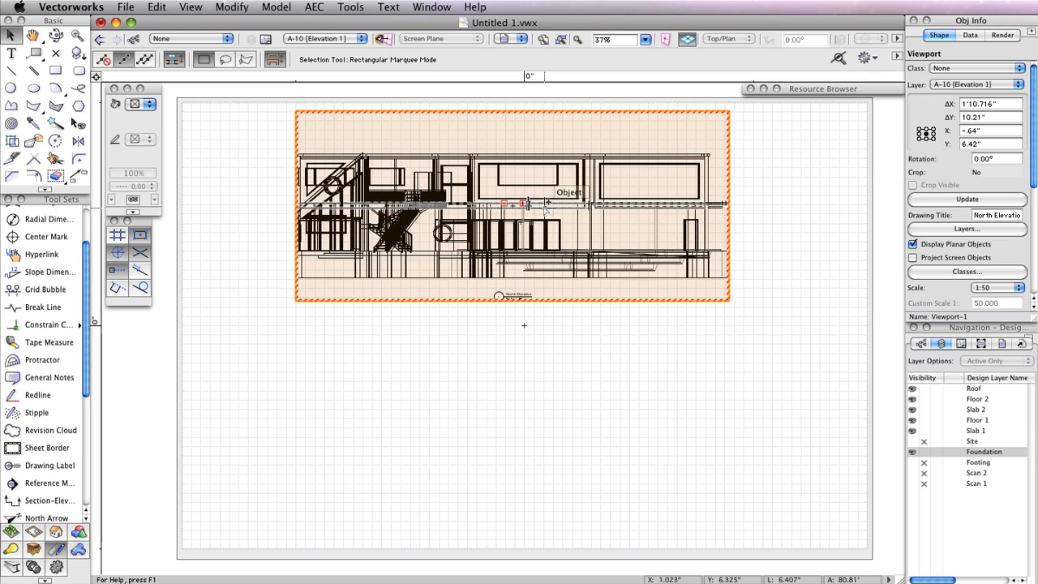
drag(545, 207, 545, 423)
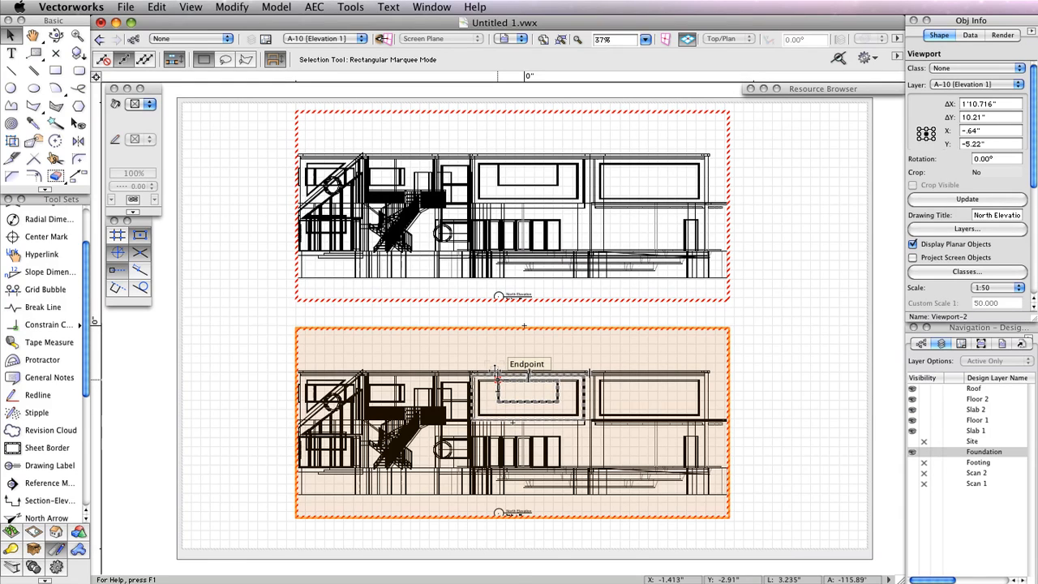
In the duplicate viewport's annotations, change the drawing label's title to South Elevation, and exit annotation editing
right_click(496, 373)
click(447, 332)
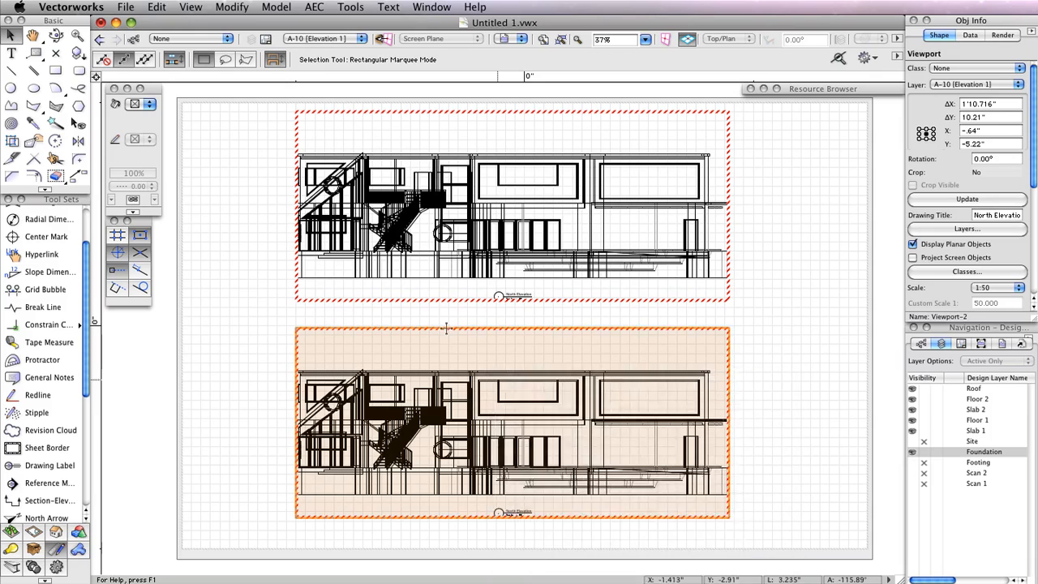
right_click(446, 332)
click(523, 546)
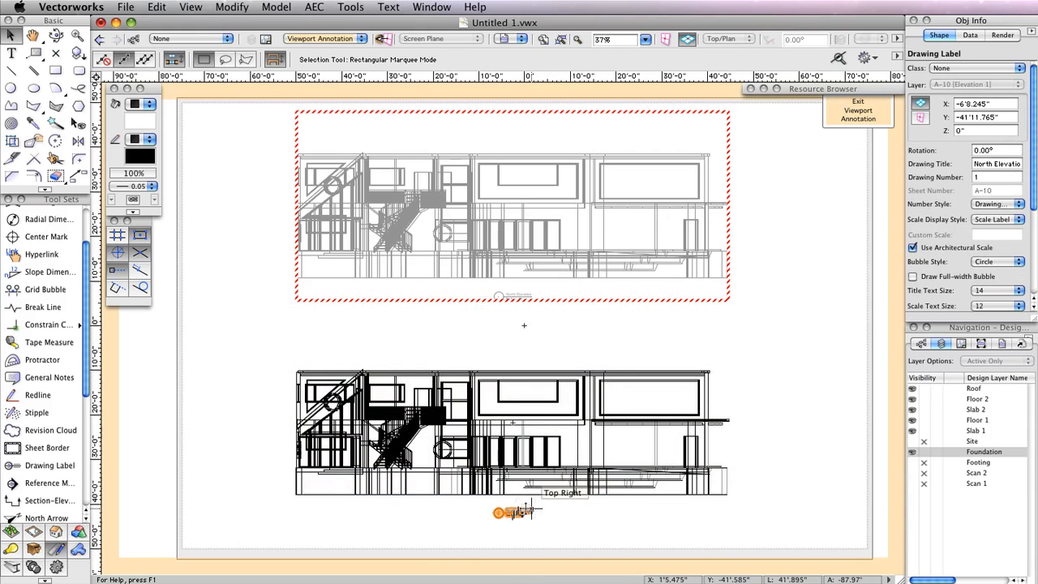
click(991, 163)
text(South)
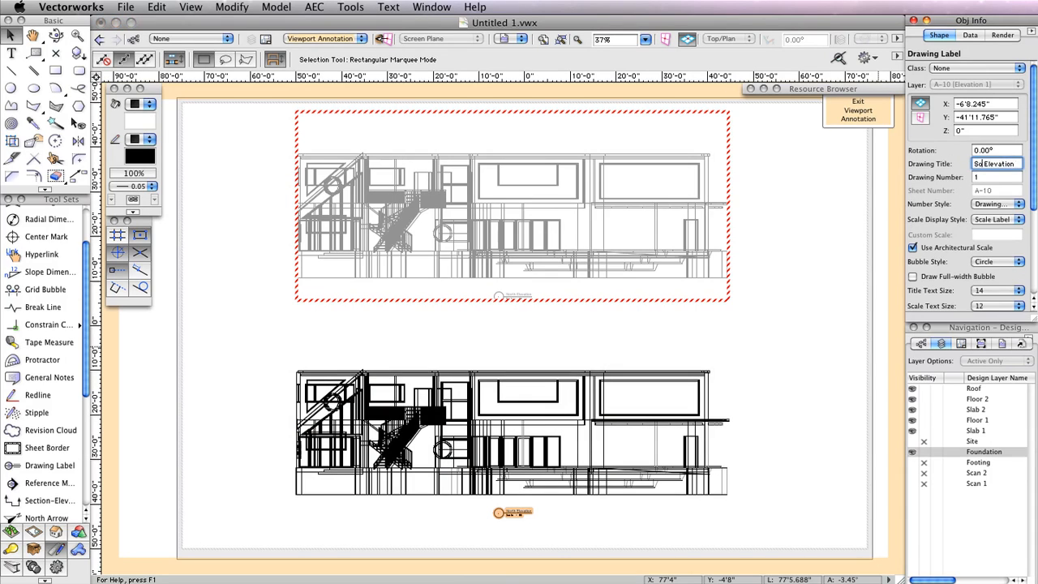
key(Return)
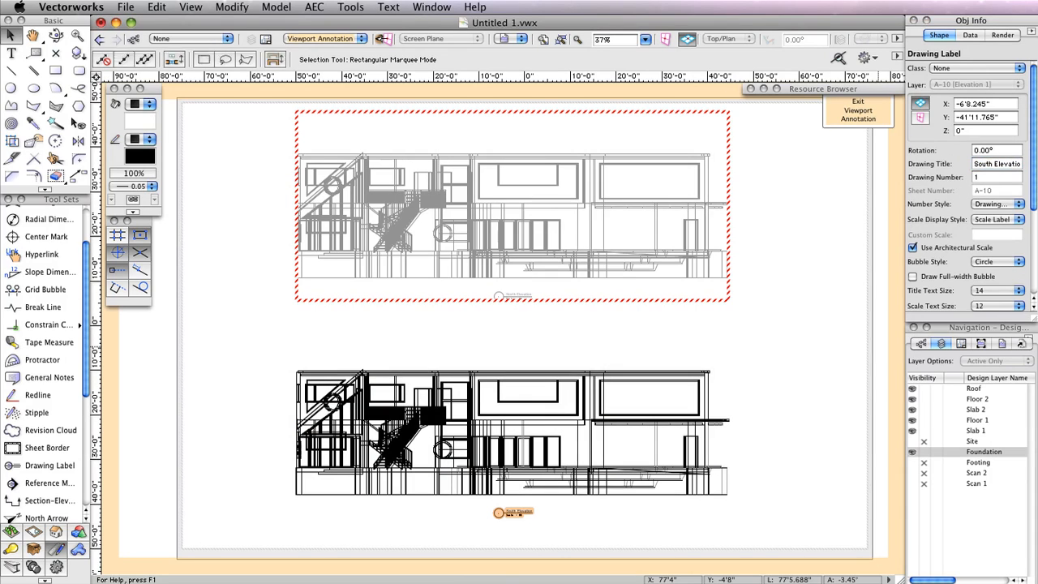
click(850, 120)
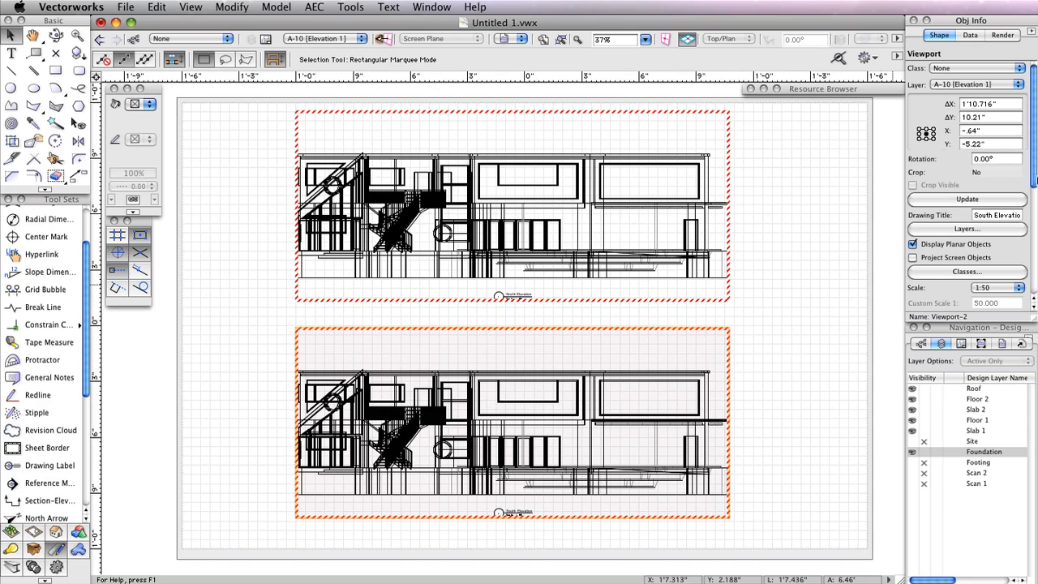
Change the South Elevation viewport's view to Back and update the viewport
drag(1036, 180, 1035, 285)
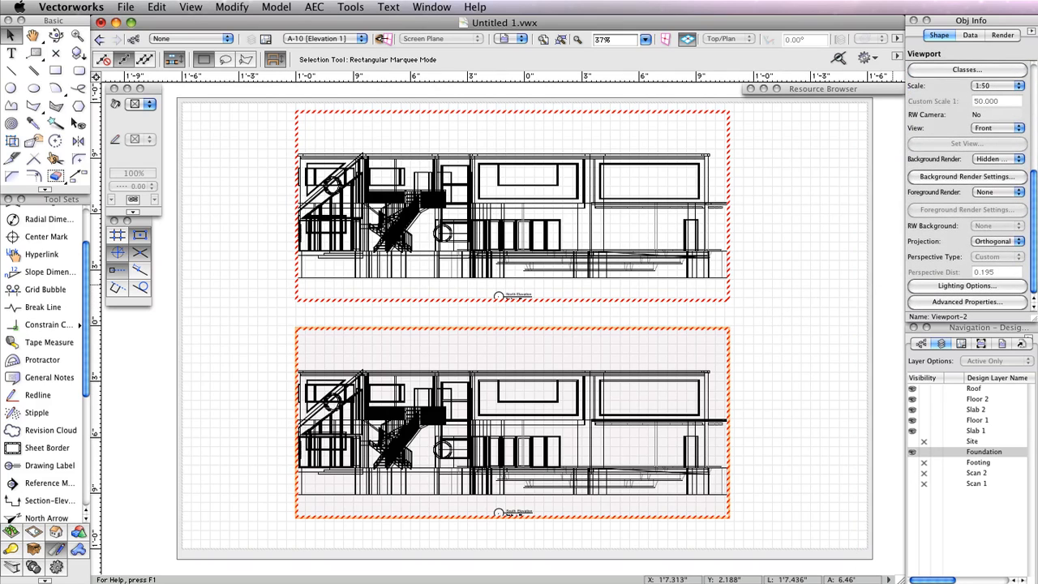
click(985, 130)
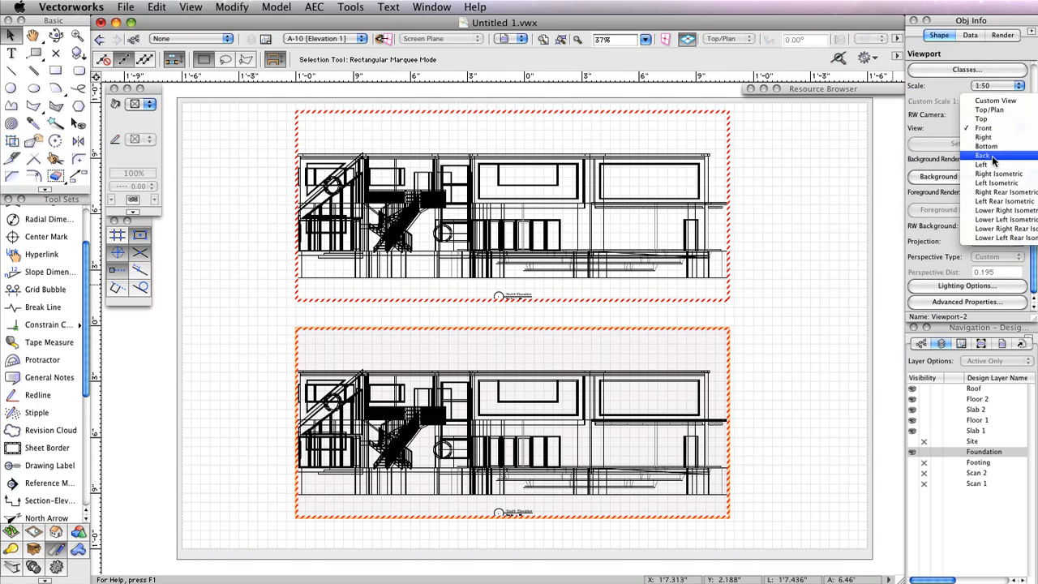
click(990, 155)
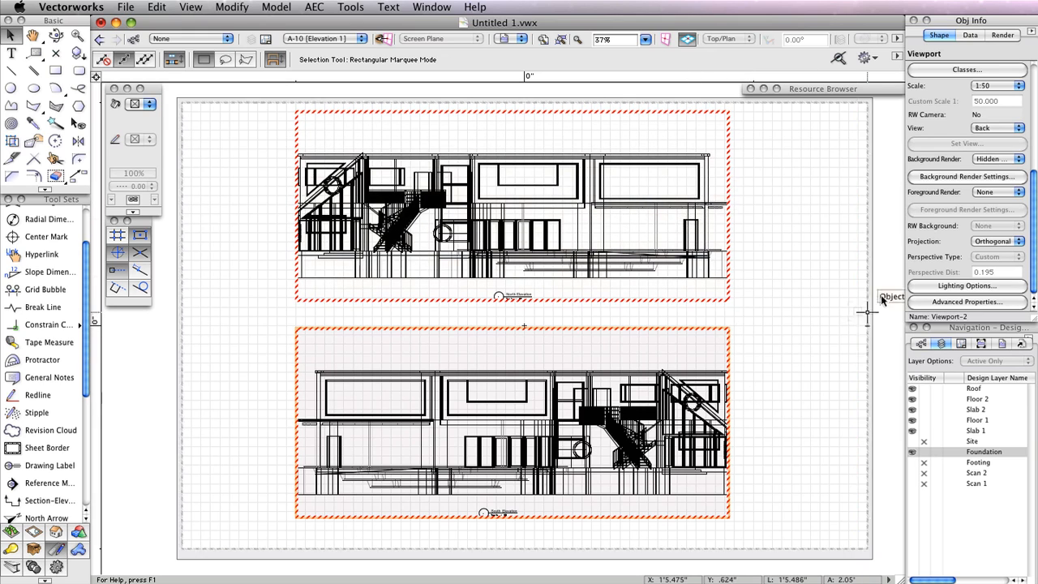
scroll(963, 110, up, 5)
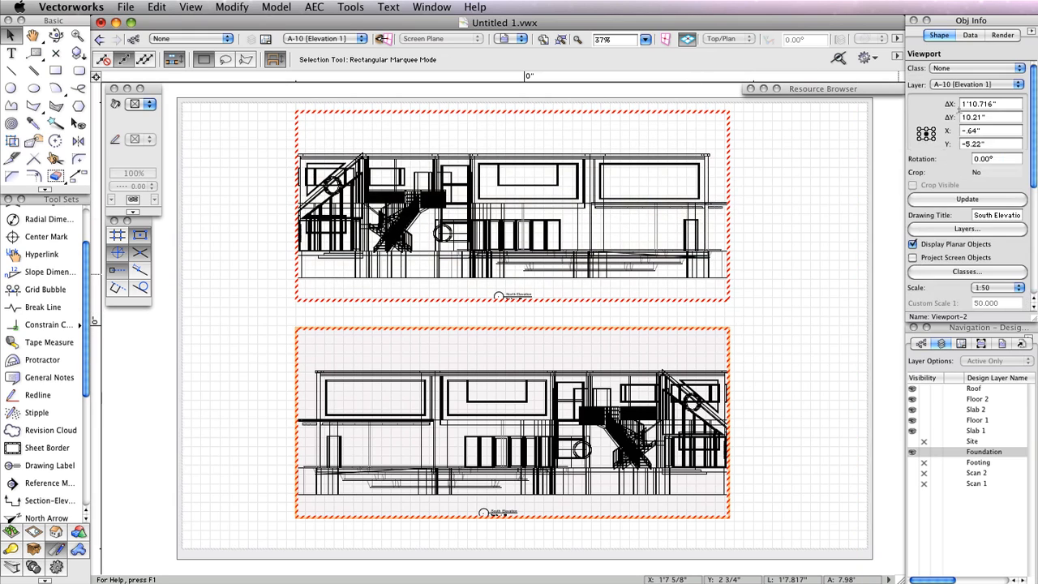
click(968, 199)
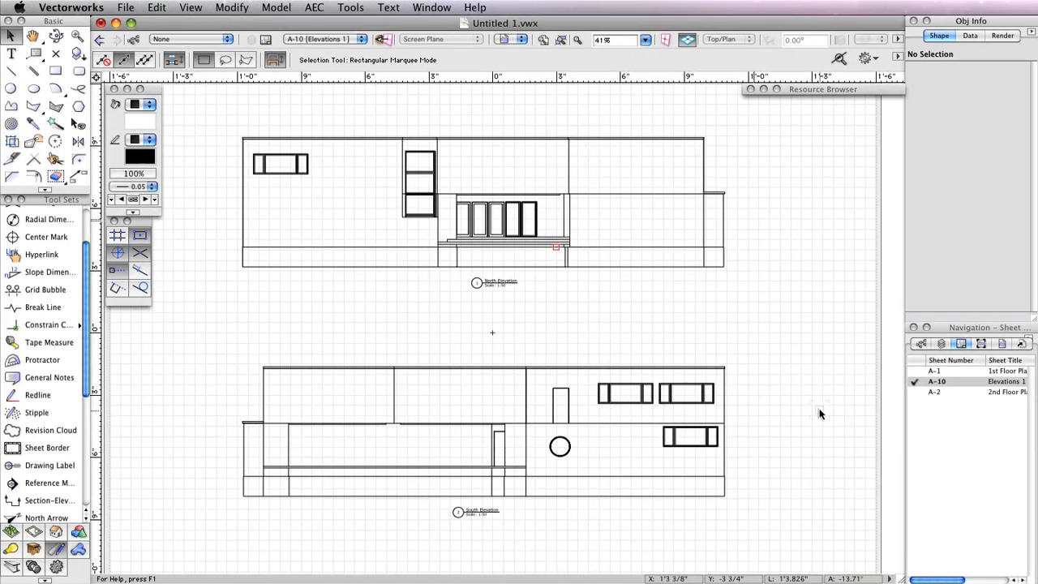
Return from sheet A-10 to the design layers and make Roof the active layer
click(942, 343)
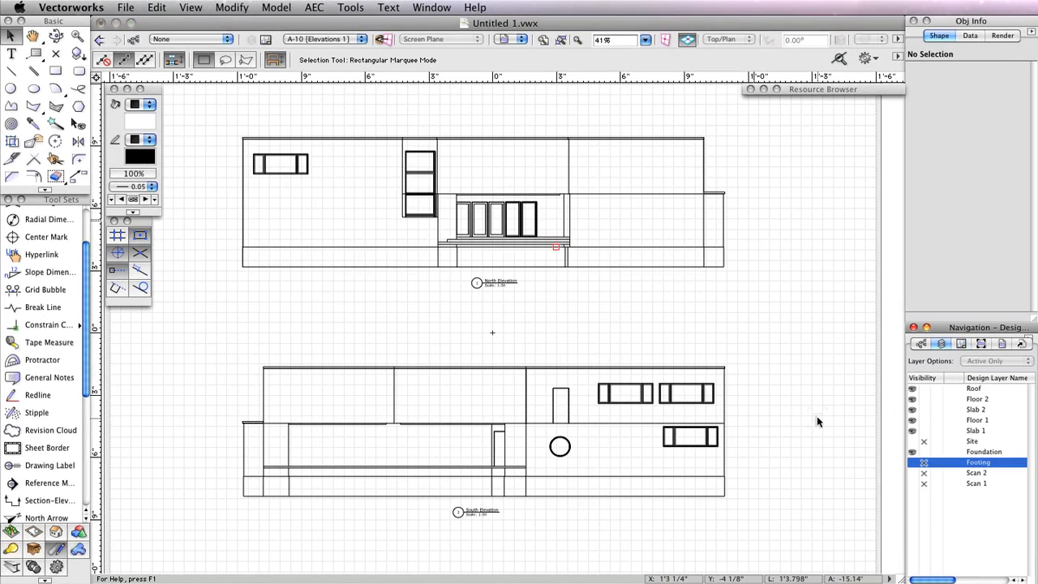
click(971, 525)
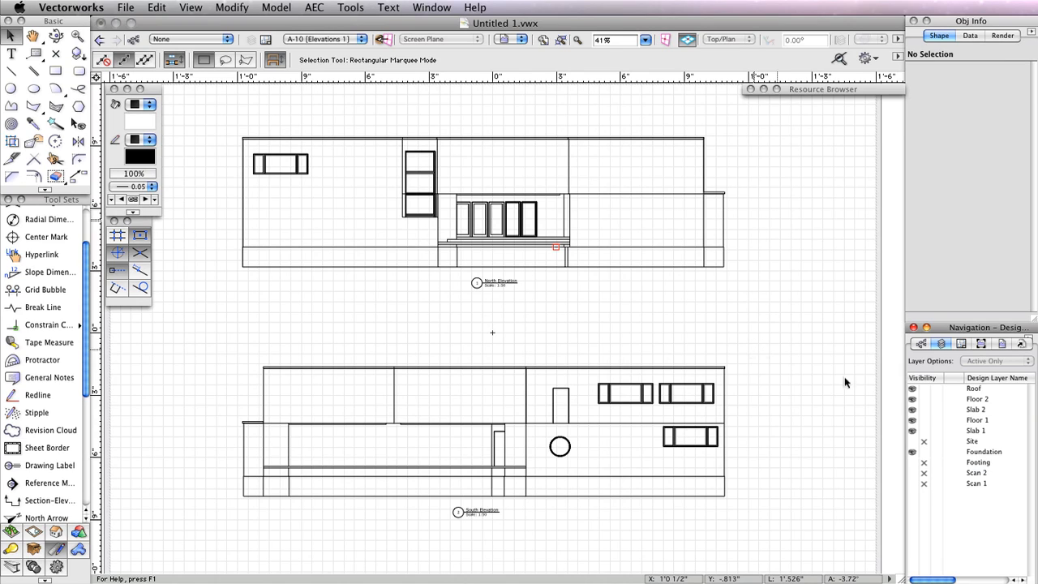
click(949, 389)
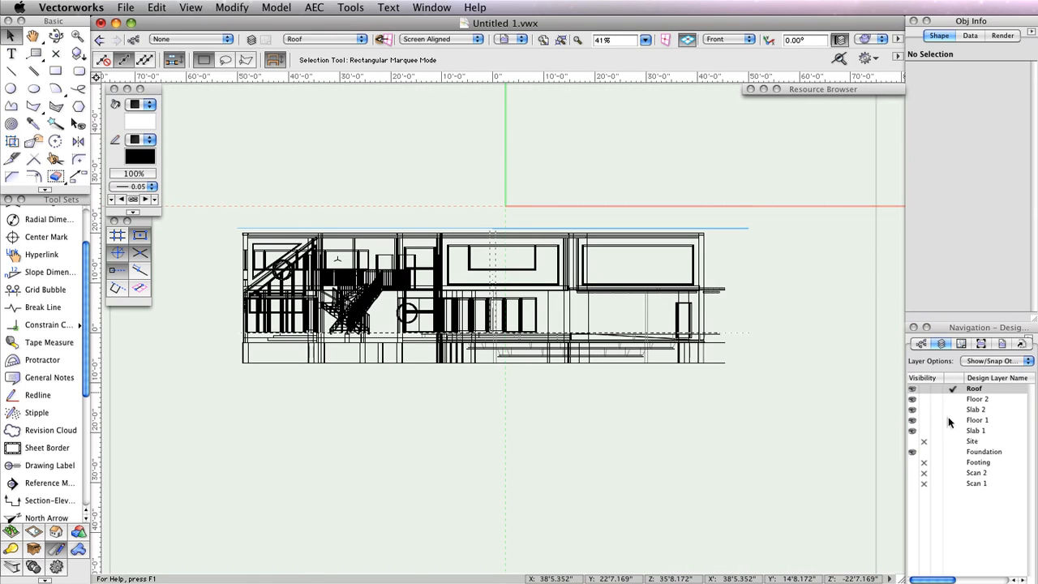
Make the Footing layer visible and switch the design layers to the Top/Plan view
click(913, 462)
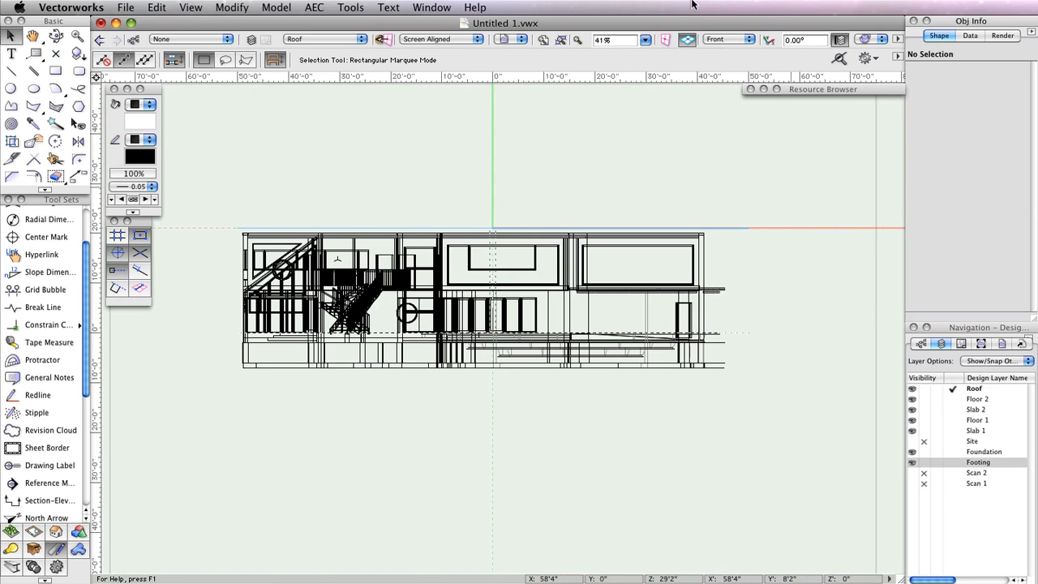
click(717, 40)
click(730, 58)
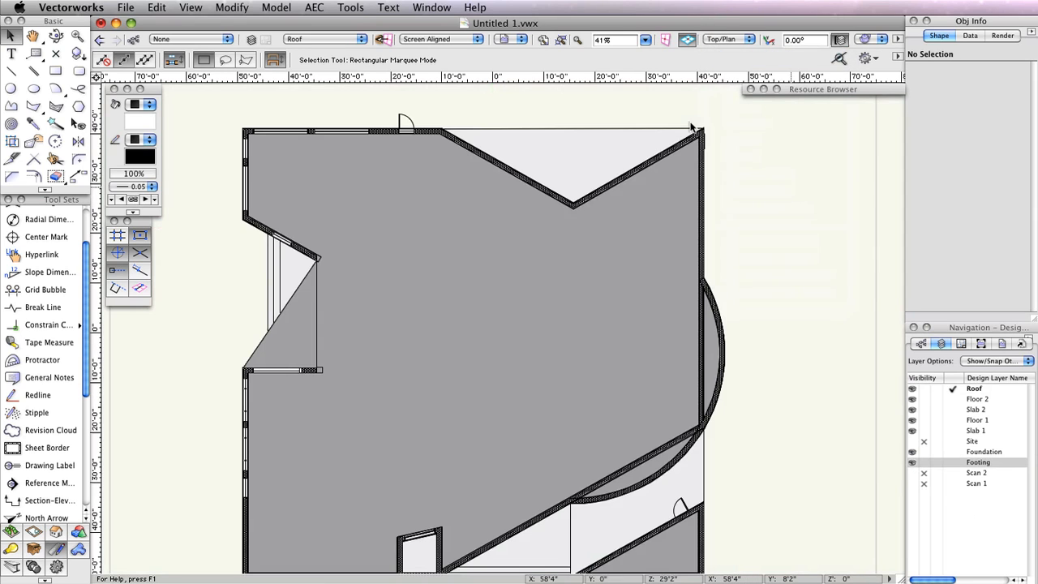
key(h)
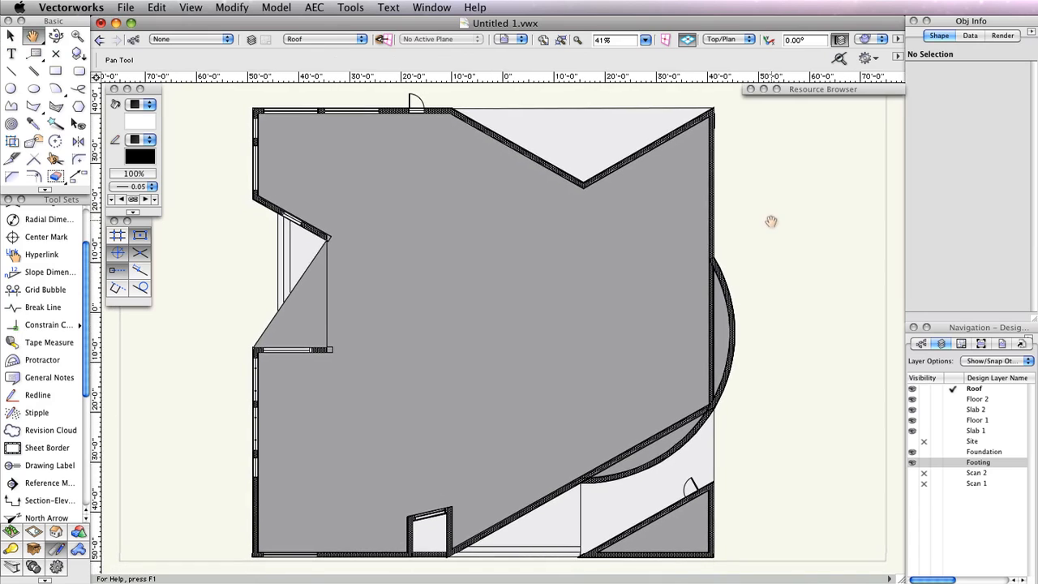
key(x)
Start a section viewport with a vertical section line through the whole building at about X 15'2.5", looking toward the curved wall
click(191, 7)
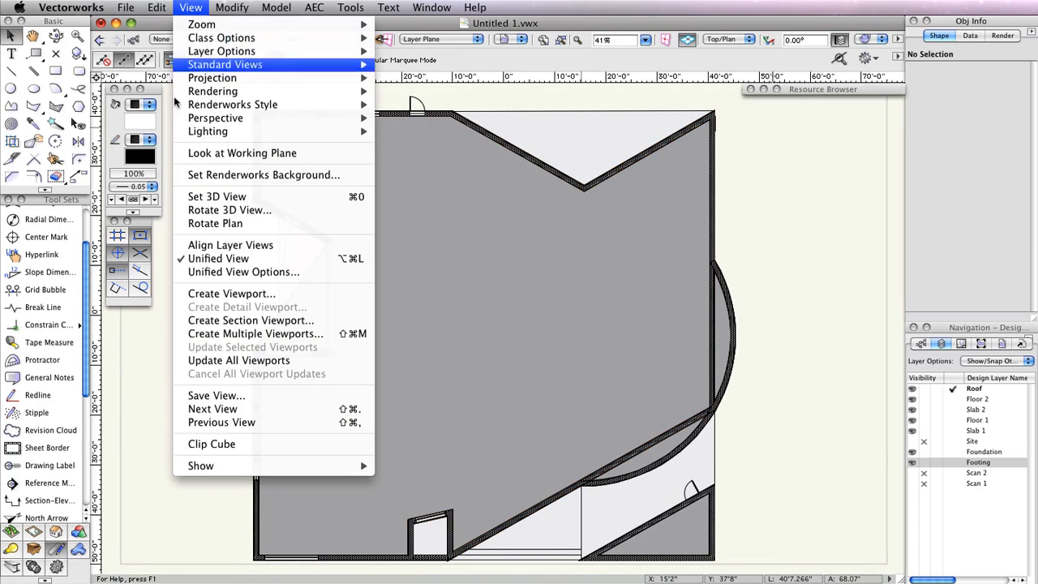
click(229, 320)
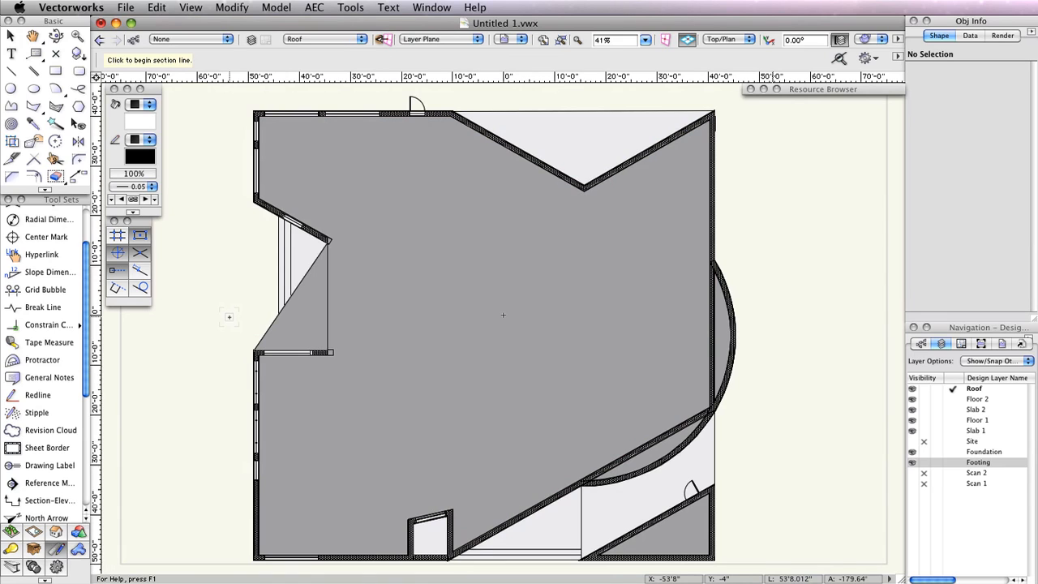
key(h)
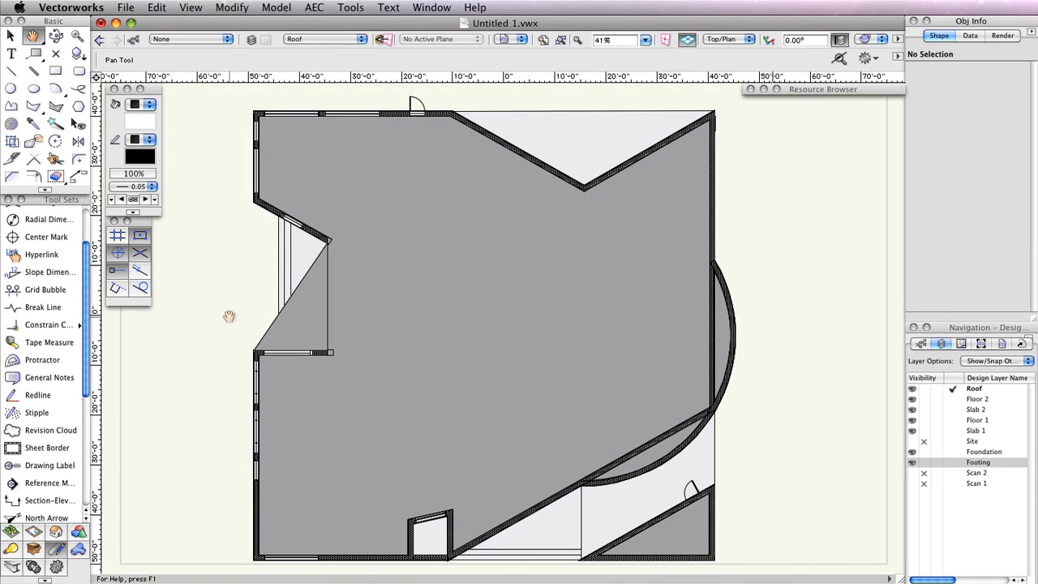
drag(230, 316, 231, 312)
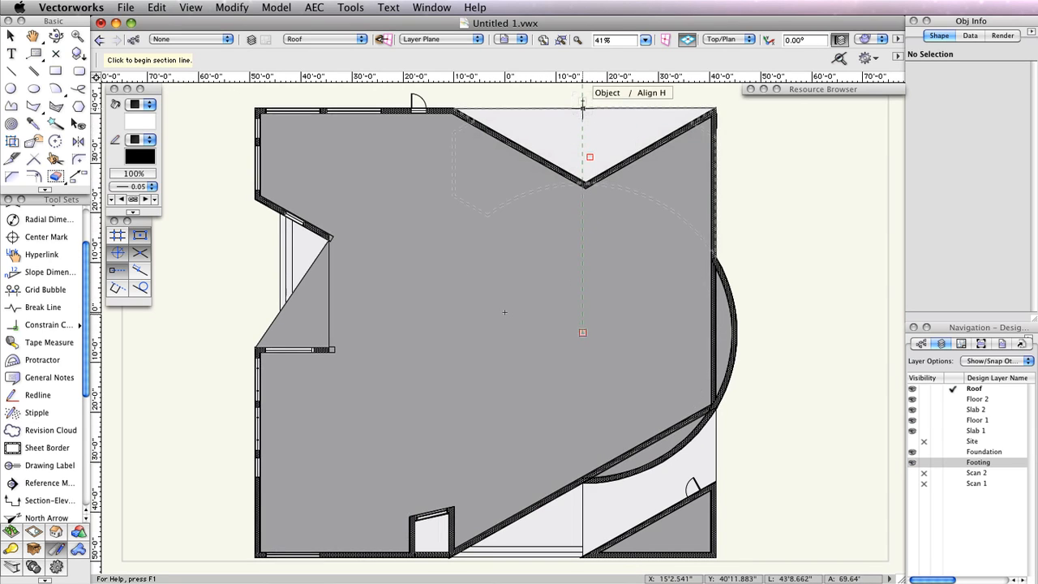
middle_drag(582, 97, 582, 117)
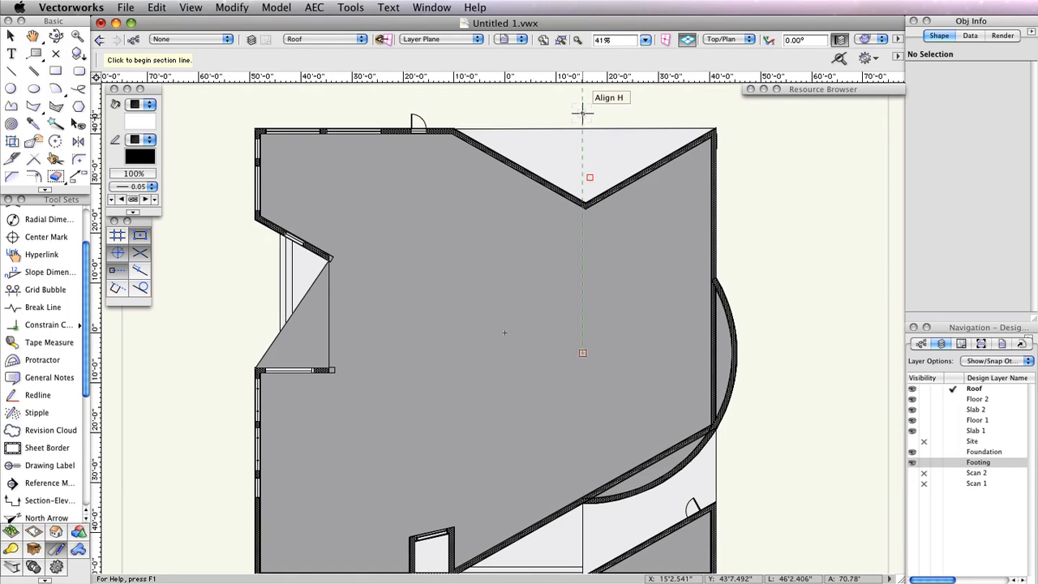
click(582, 98)
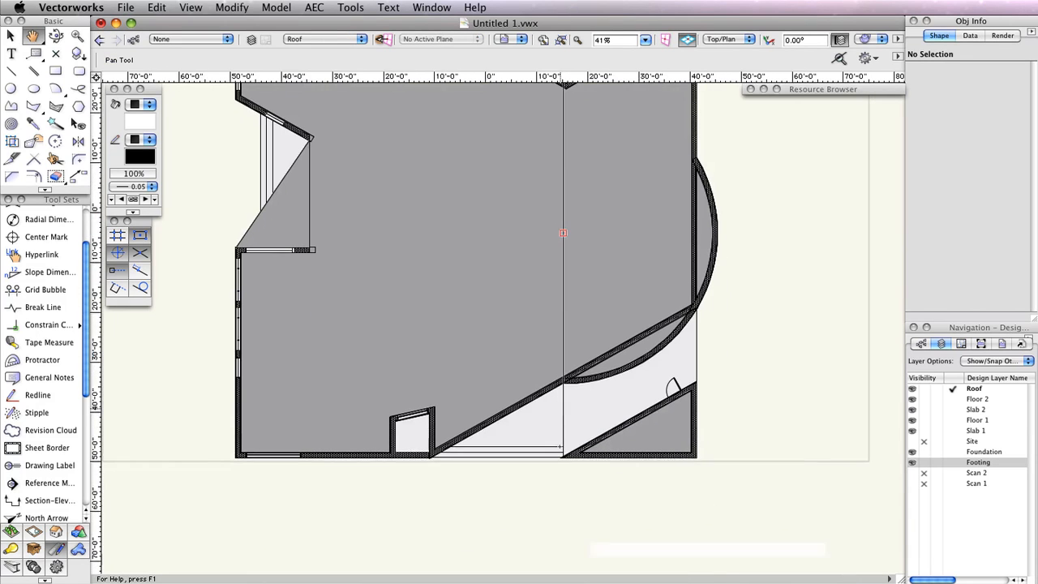
double_click(563, 499)
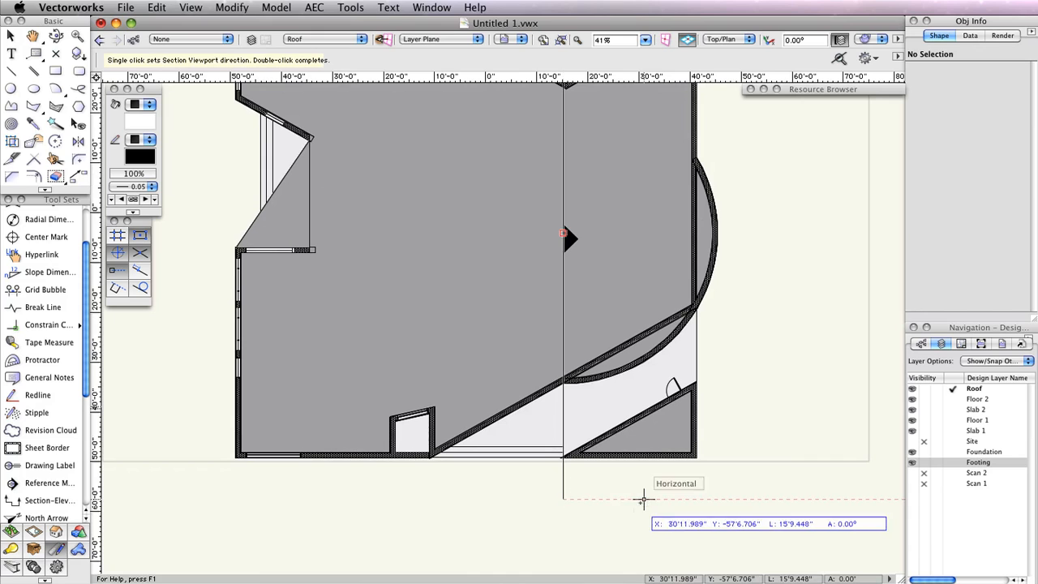
click(600, 497)
click(600, 497)
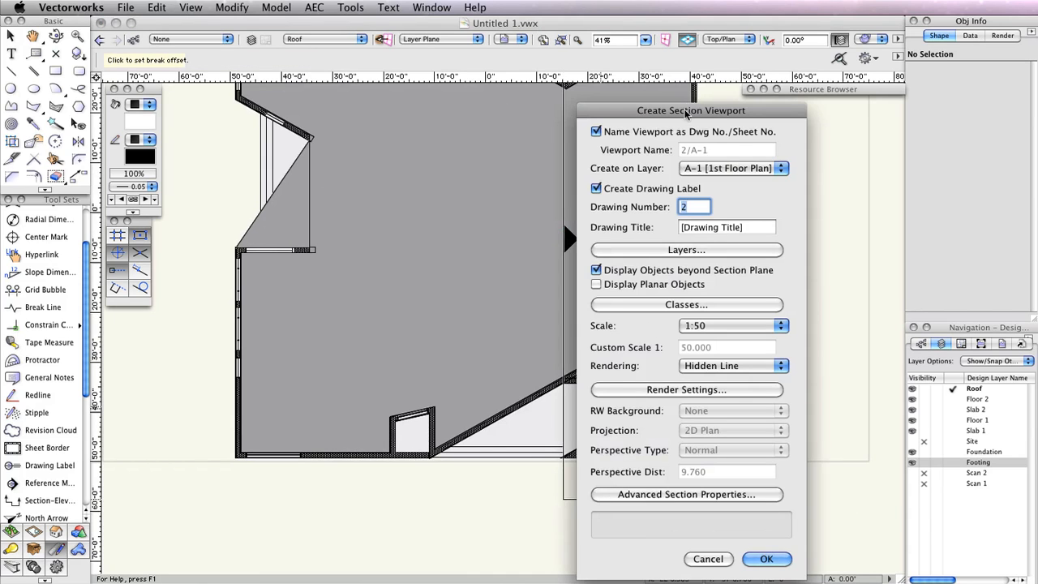
Create the section viewport on a new sheet layer numbered A-30 and titled Section 1
drag(685, 75, 407, 57)
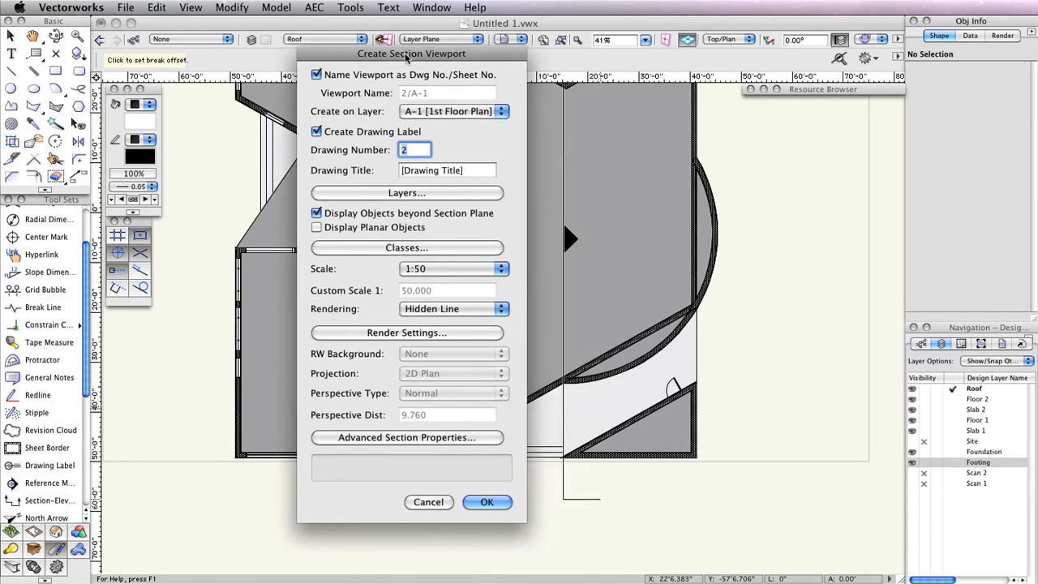
click(475, 113)
click(461, 77)
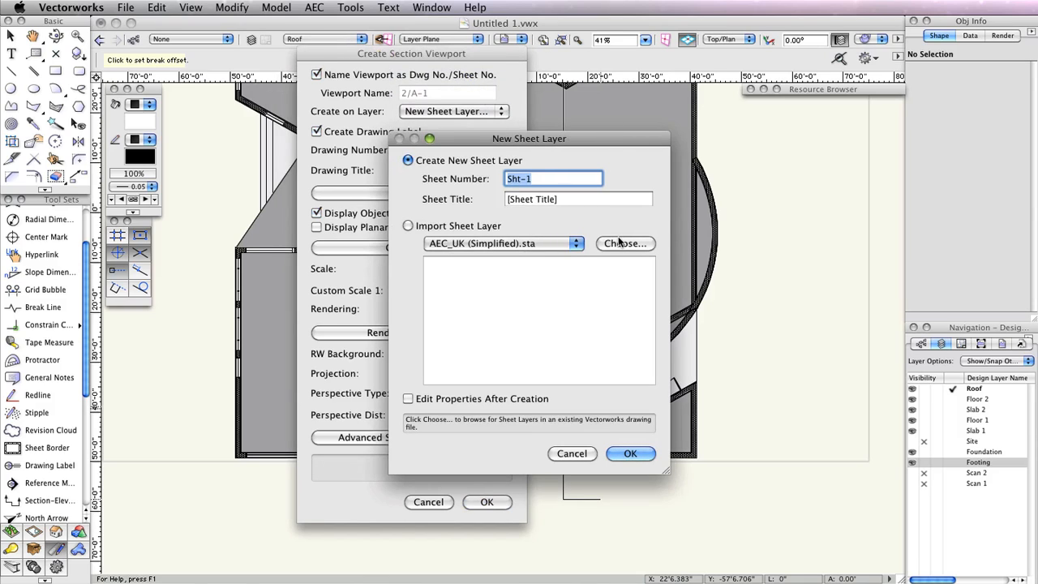
key(BackSpace)
text(A-30)
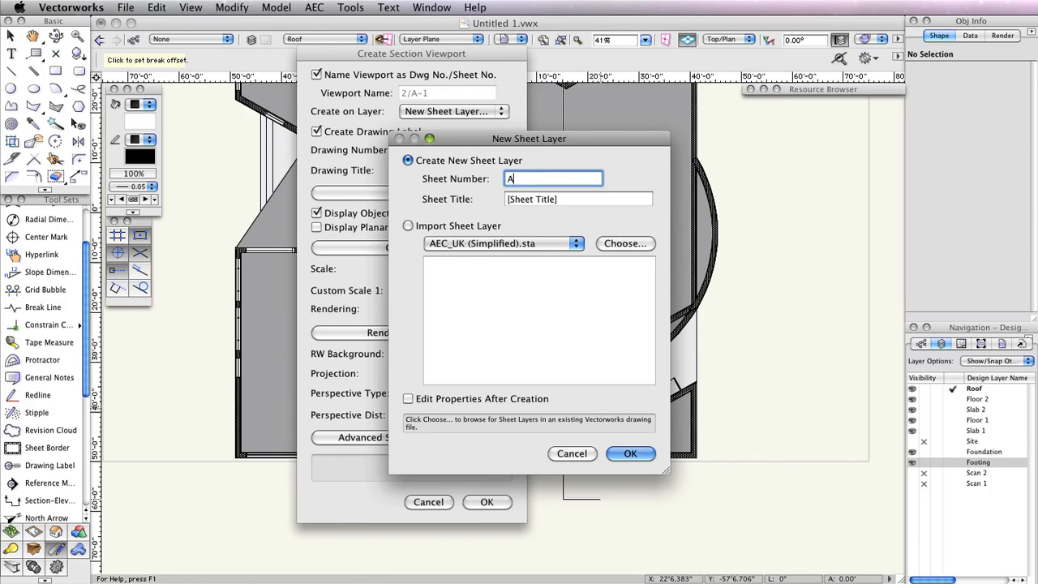
key(Tab)
text(Se)
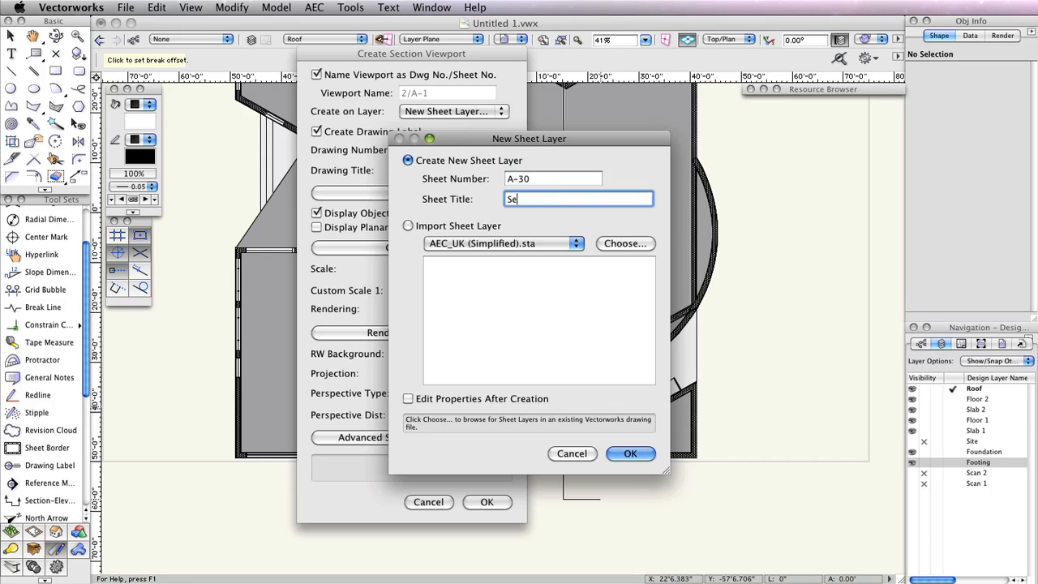
text(ction 1)
click(630, 454)
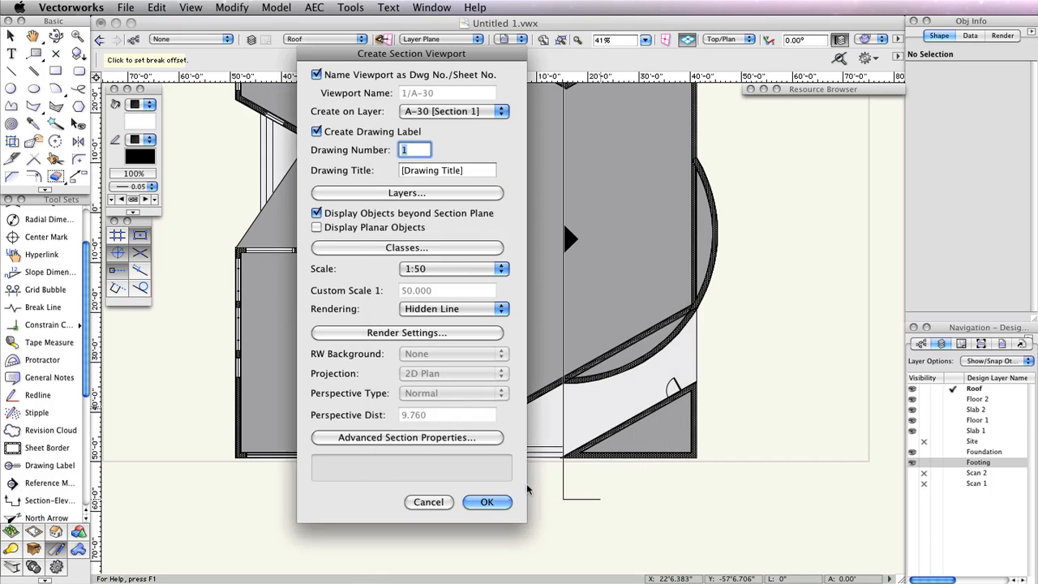
click(486, 502)
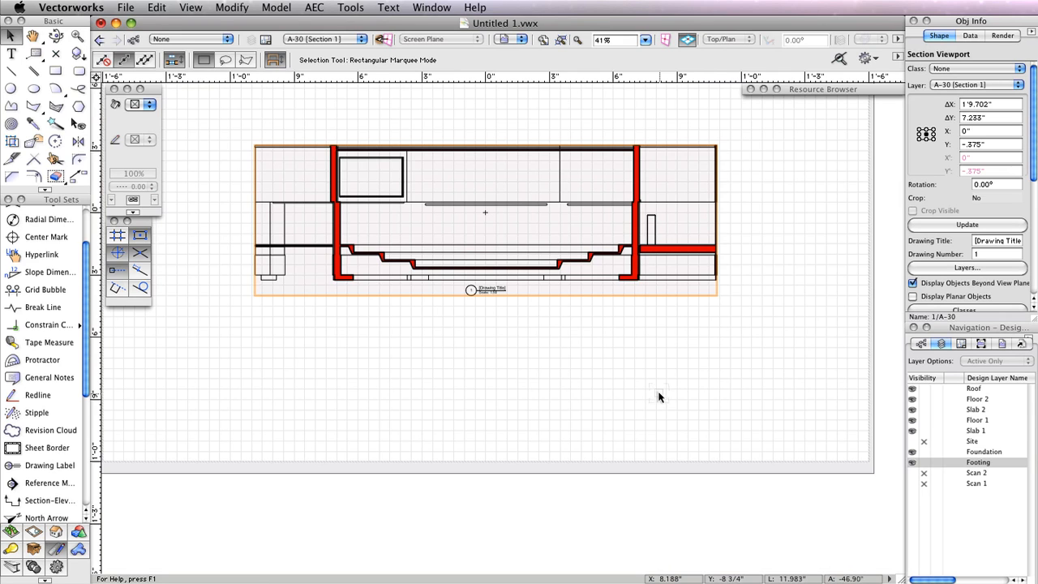
Set the section viewport's drawing title to Section Through Auditorium
key(h)
drag(563, 336, 620, 425)
key(x)
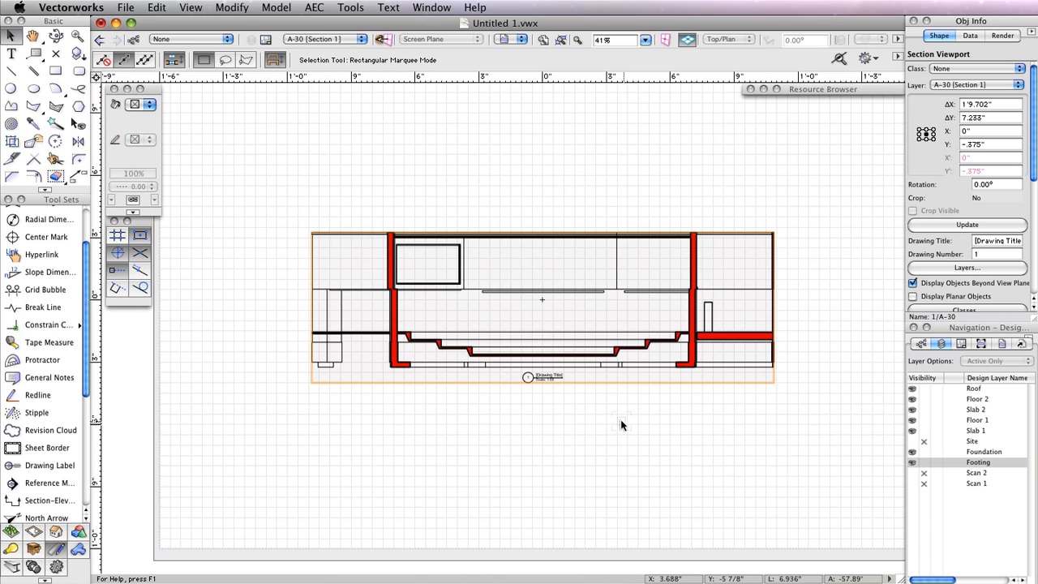
click(980, 239)
triple_click(982, 237)
text(S)
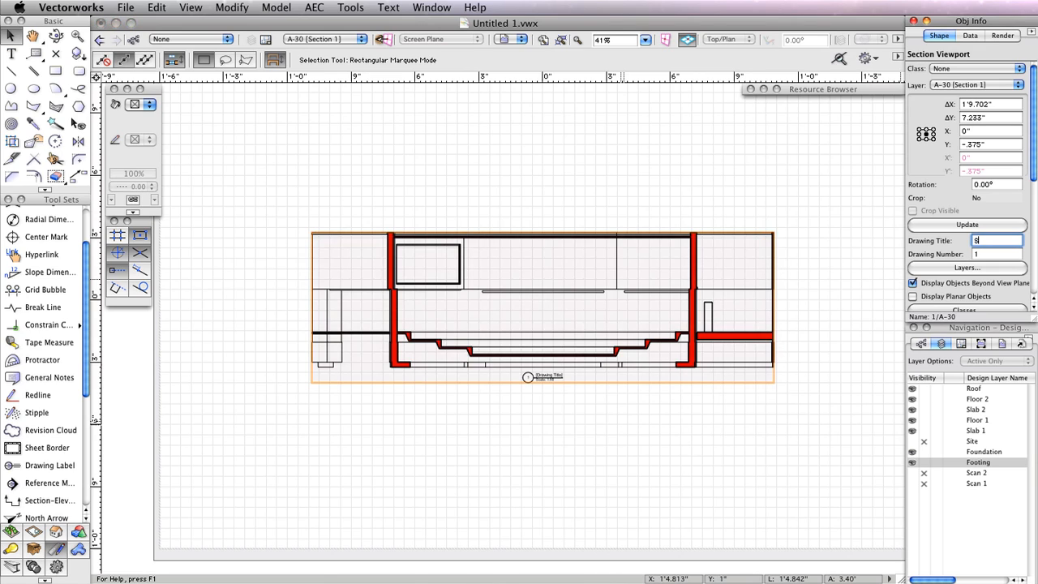
text(ection 1)
text( Through Av)
text(dit)
text(orium)
key(Return)
Inspect the section viewport and move it straight up into the upper half of sheet A-30
scroll(681, 333, up, 2)
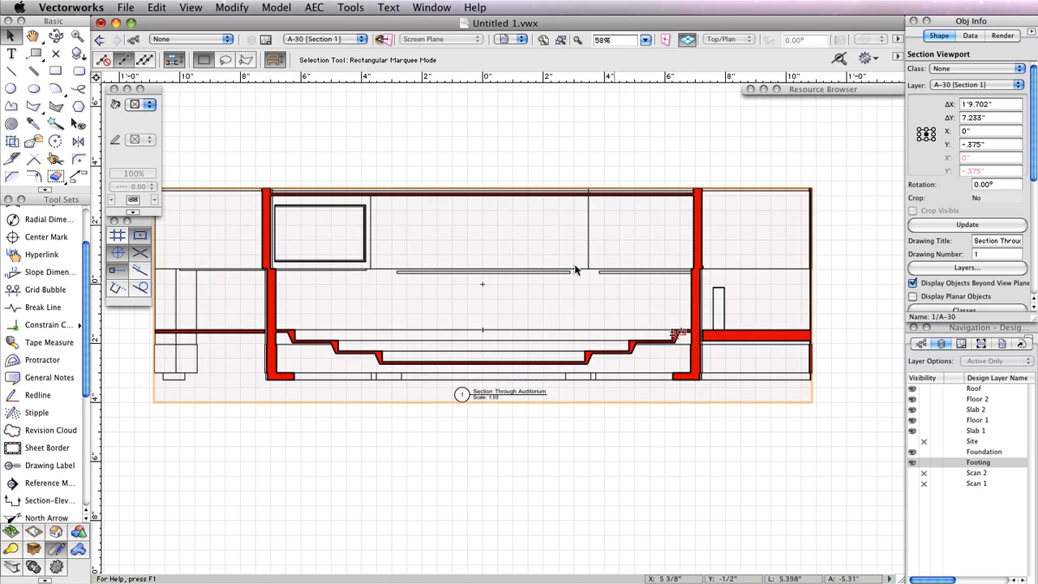
middle_drag(544, 257, 590, 256)
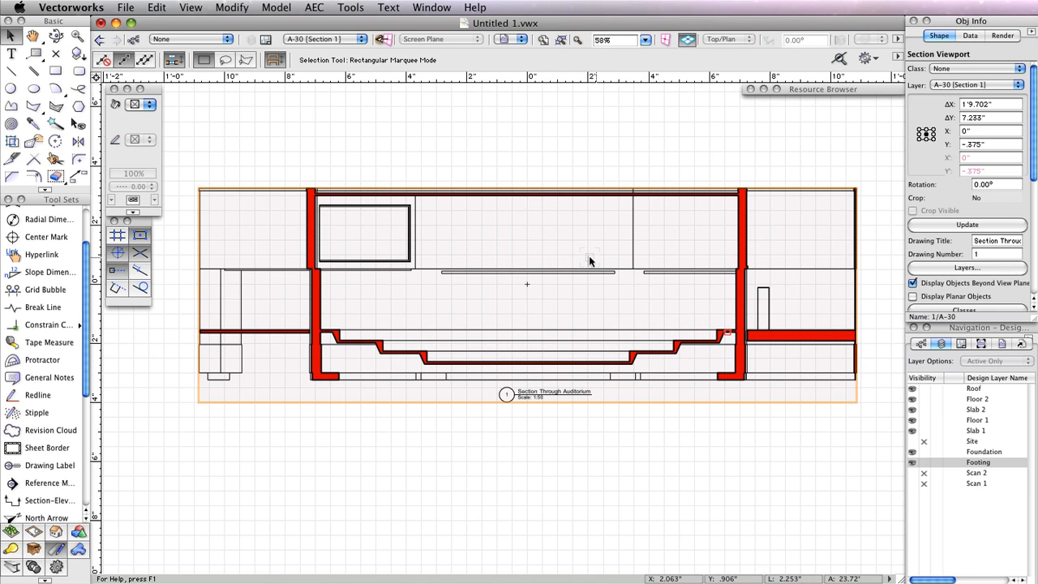
scroll(591, 260, down, 3)
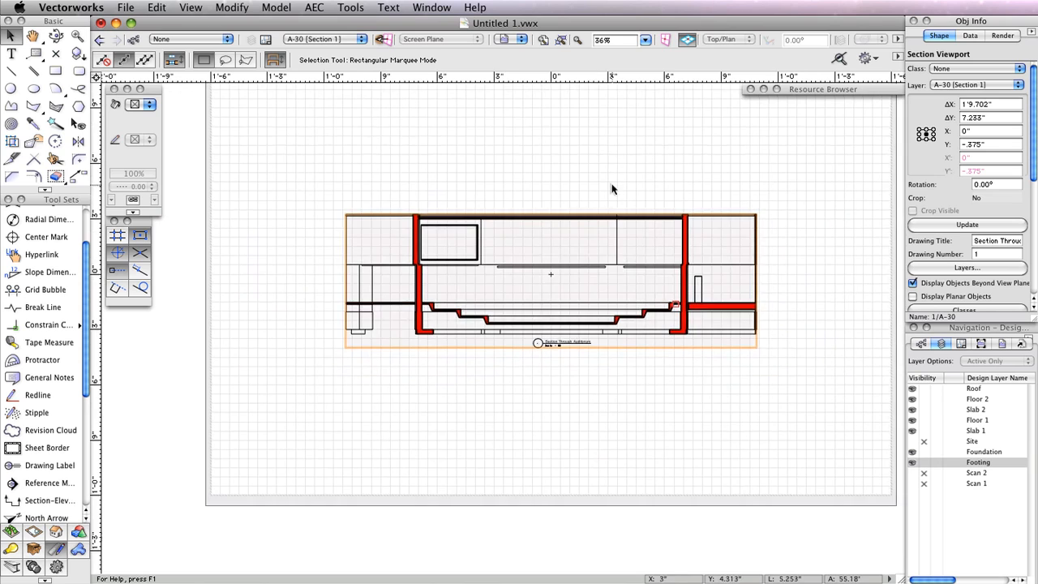
middle_drag(611, 190, 619, 295)
drag(558, 384, 559, 239)
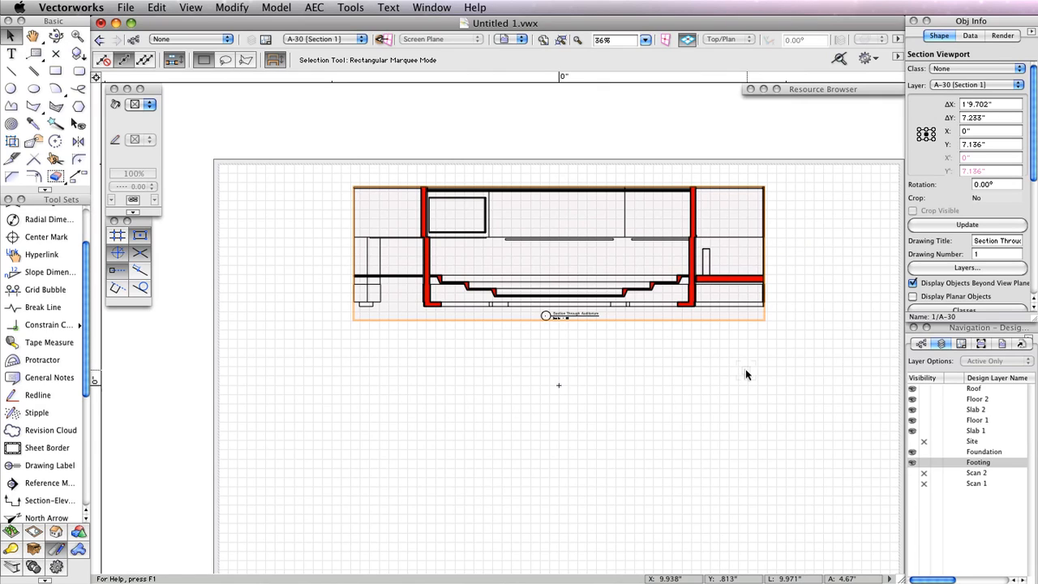
Duplicate the section viewport, place the copy in the lower half of the sheet, and nudge it slightly left toward alignment with the original
click(156, 7)
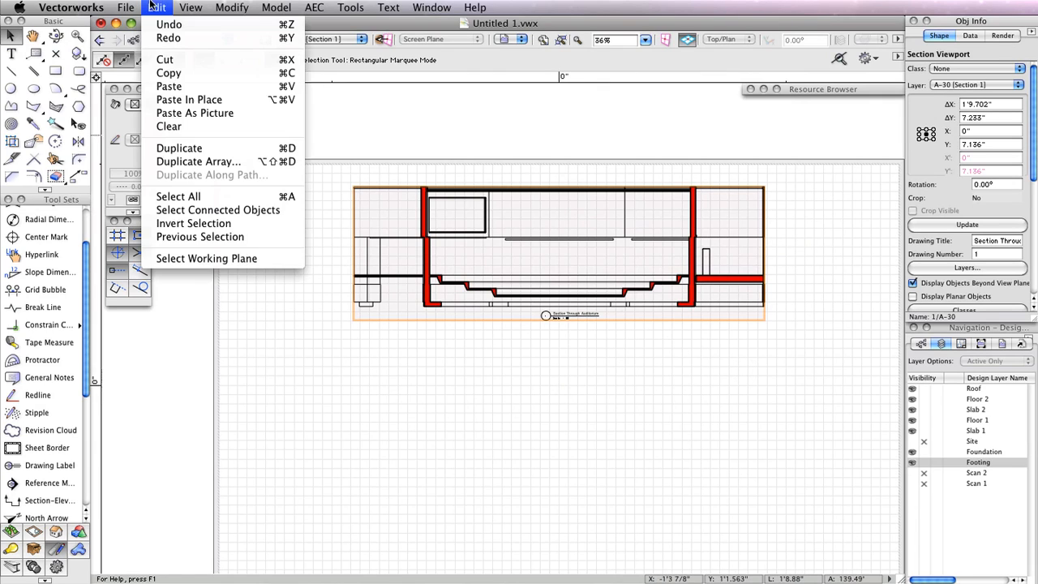
click(186, 148)
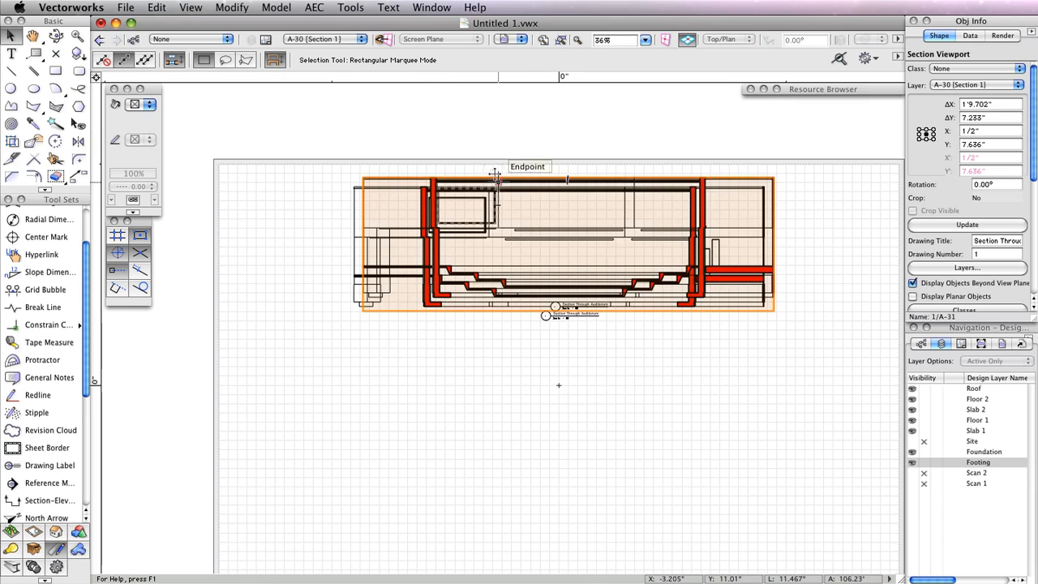
drag(494, 174, 490, 426)
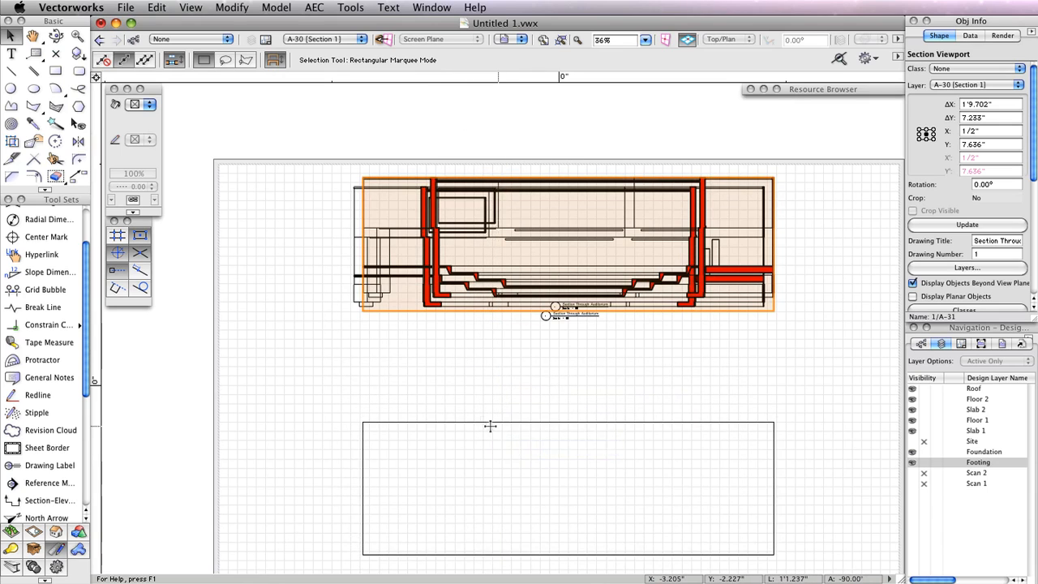
key(h)
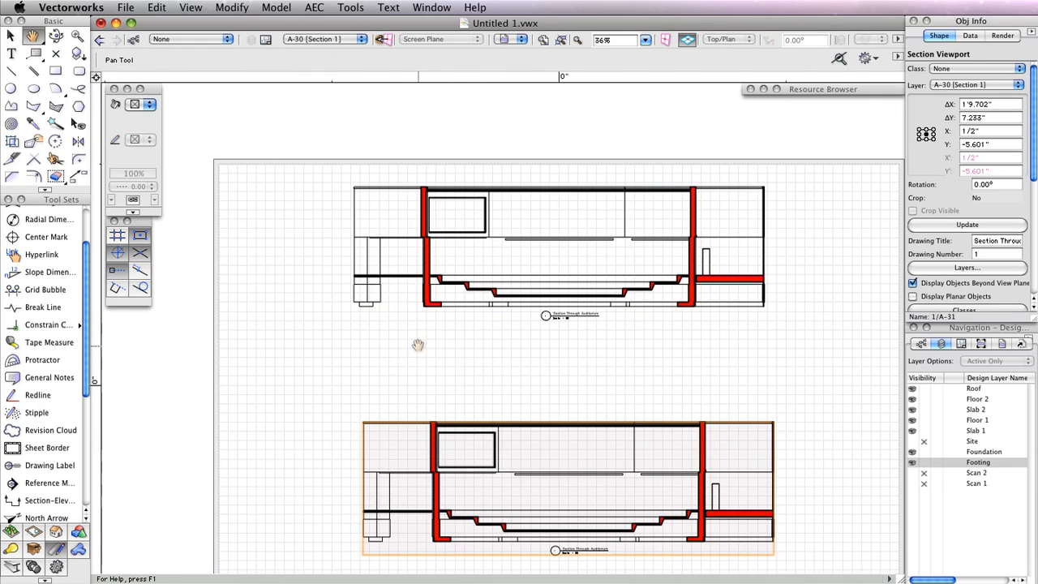
drag(418, 345, 388, 277)
key(x)
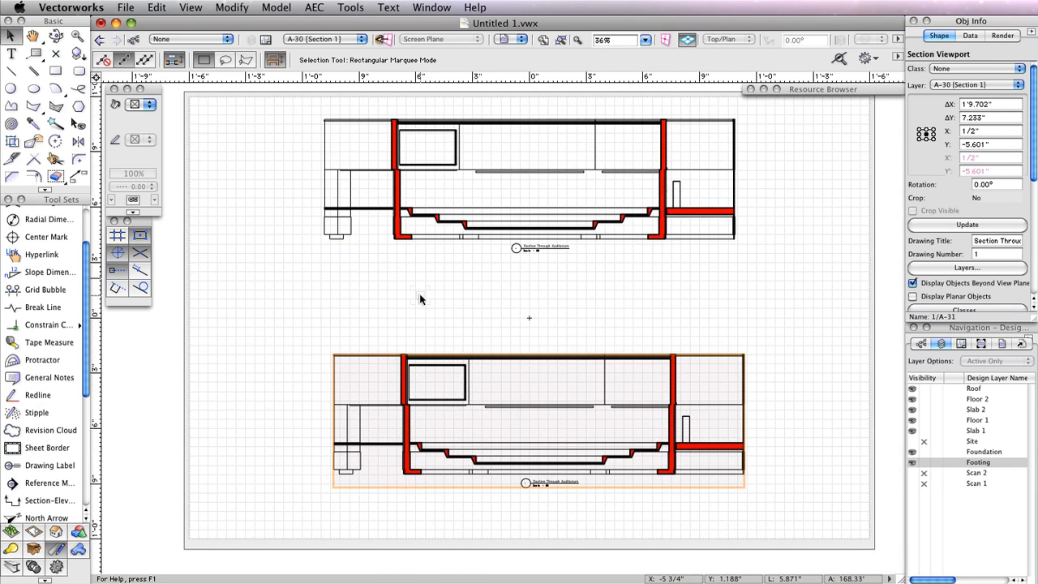
key(shift+Left)
key(shift+Left)
key(shift+Left)
key(shift+Left)
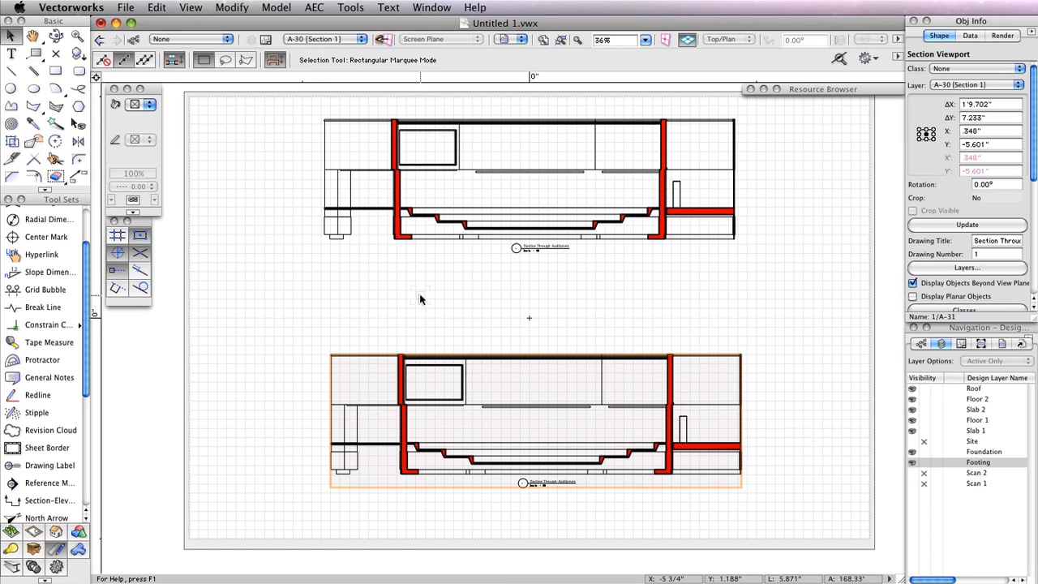
Extend the duplicate viewport's drawing title to Section Through Auditorium Looking South
click(999, 236)
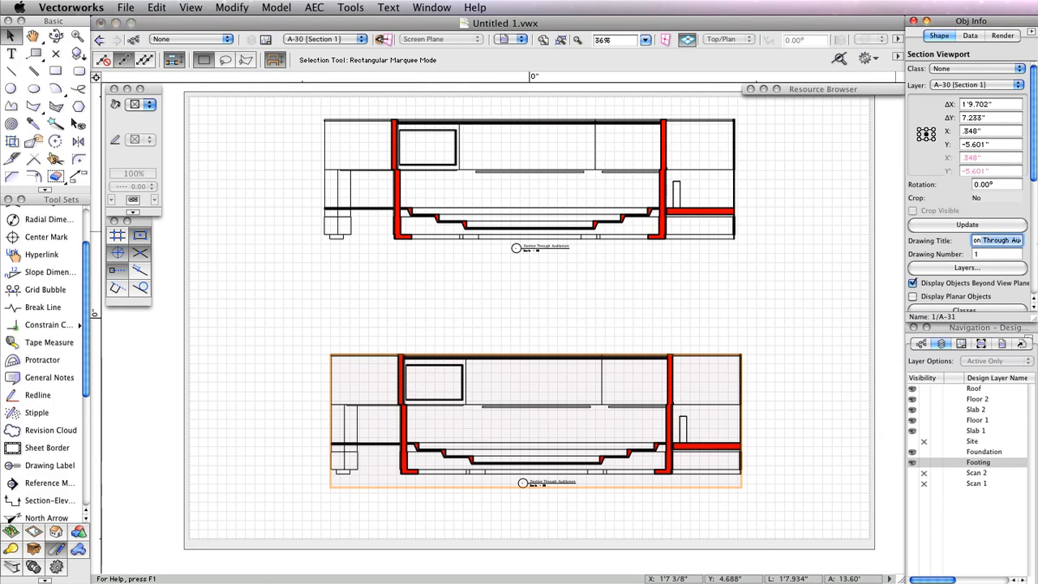
key(Right)
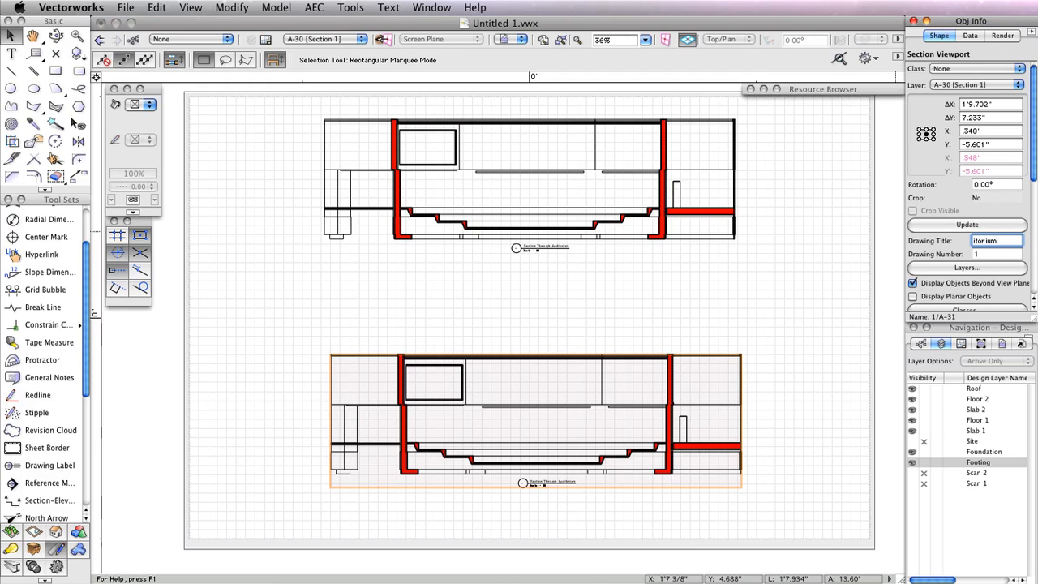
text(- Looking S)
text(outh)
key(Return)
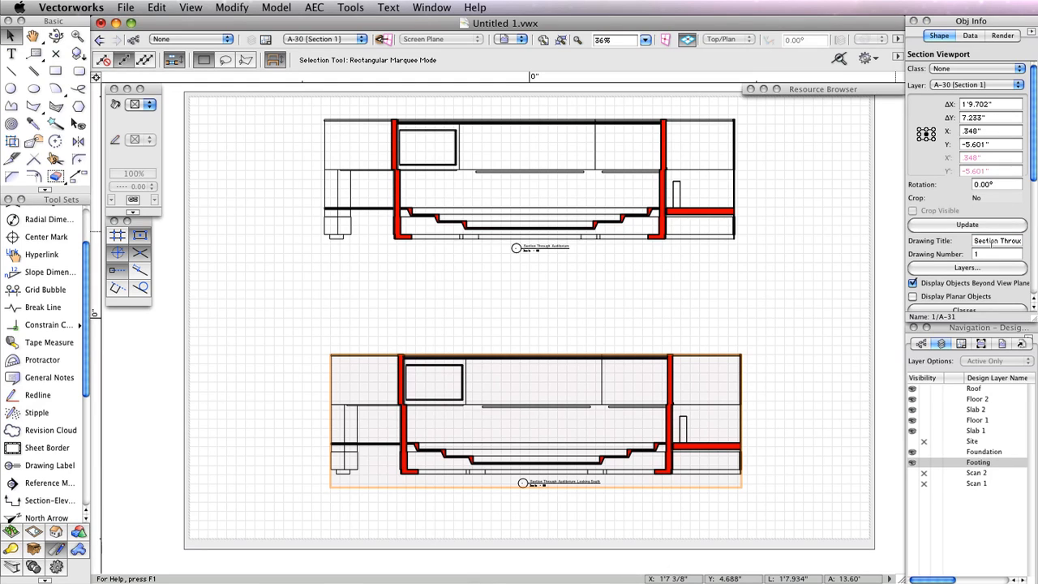
Reverse the viewing direction of the lower auditorium section viewport and update it
scroll(996, 243, down, 8)
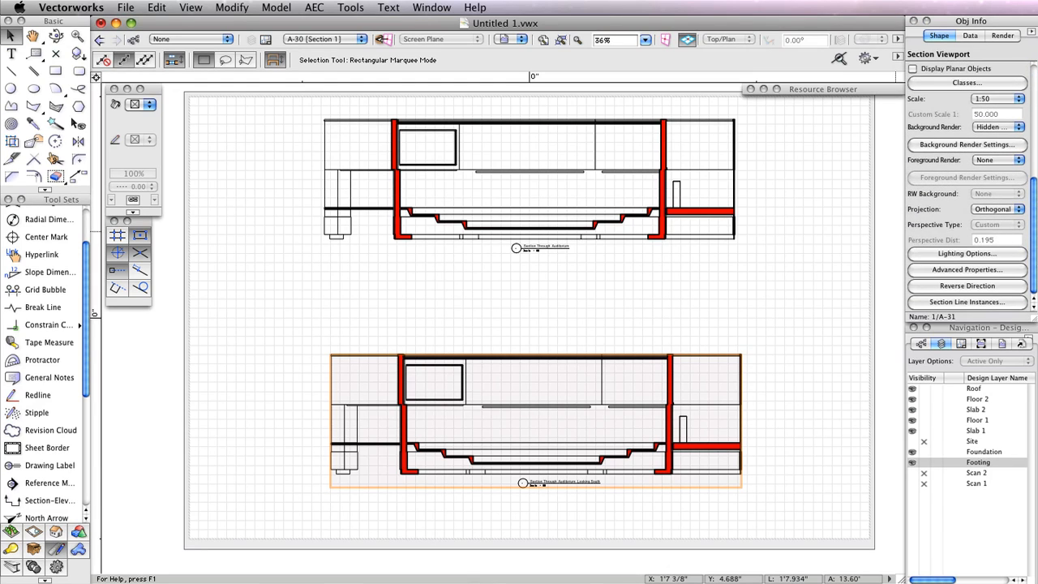
click(962, 286)
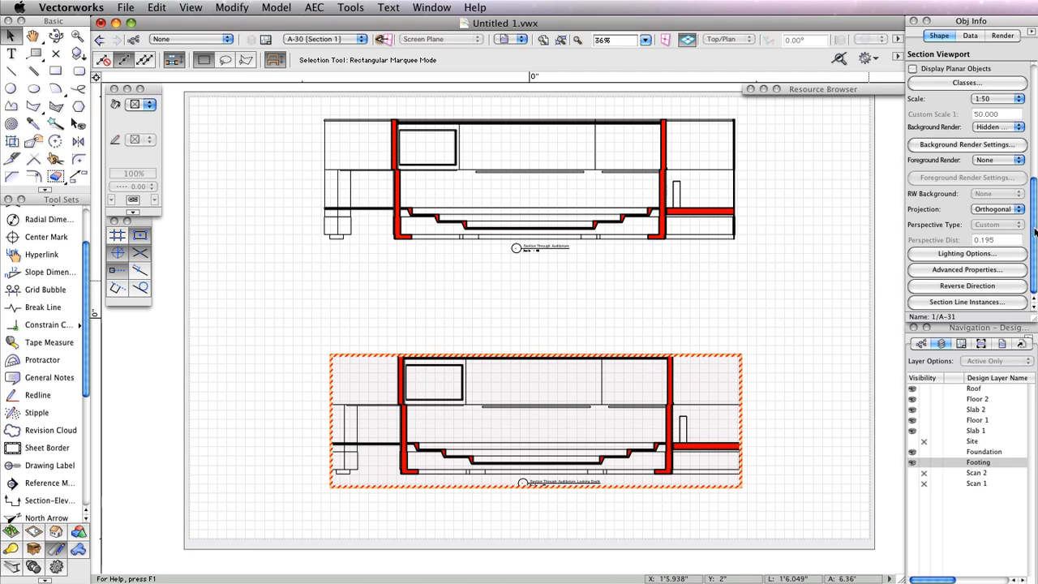
drag(1034, 231, 1026, 95)
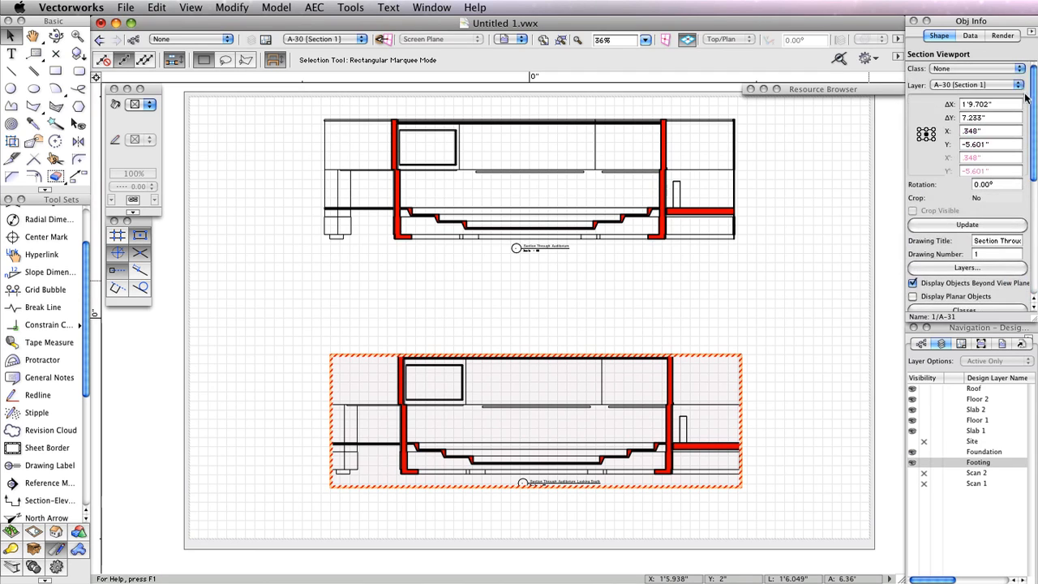
click(965, 226)
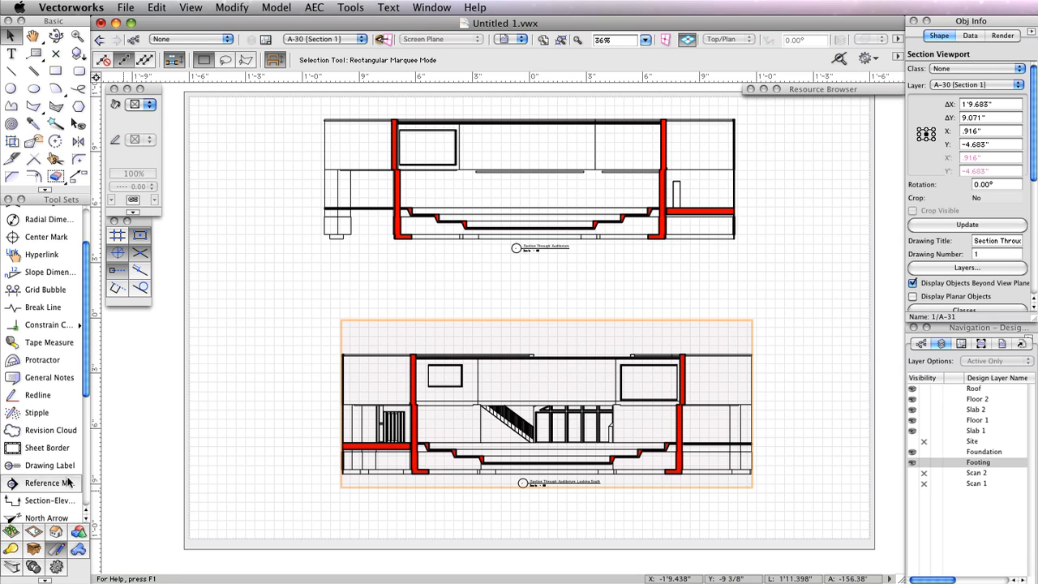
Change the lower section viewport's projection to Perspective with a Custom type and a perspective distance of 30, and update it
scroll(1034, 168, down, 5)
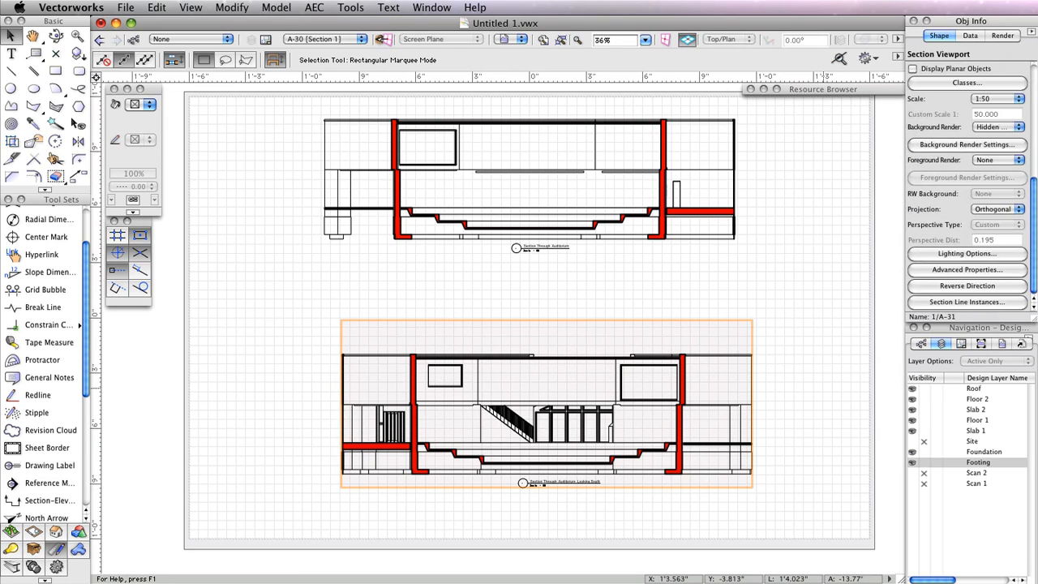
click(1002, 213)
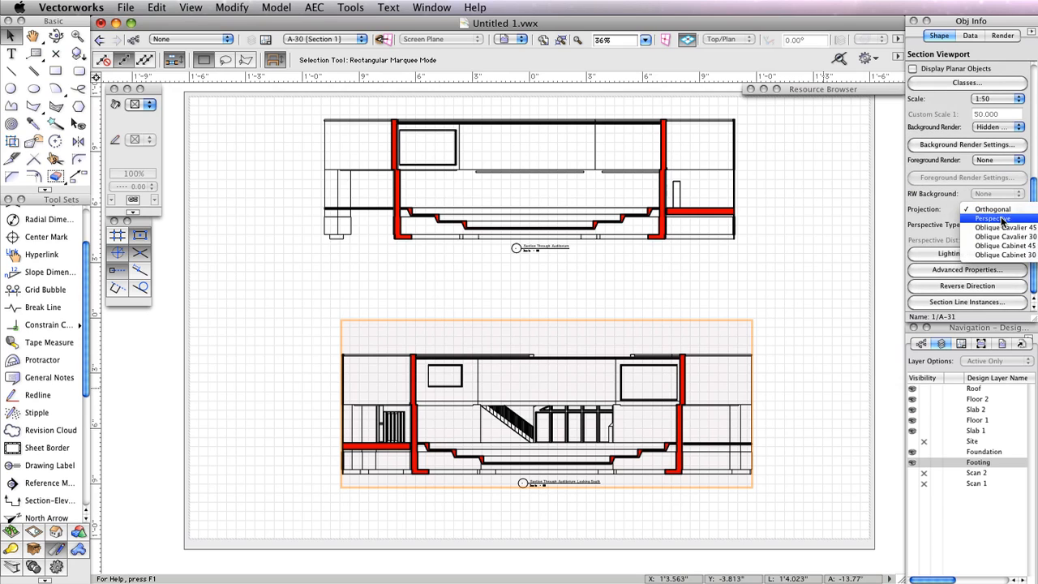
click(1002, 220)
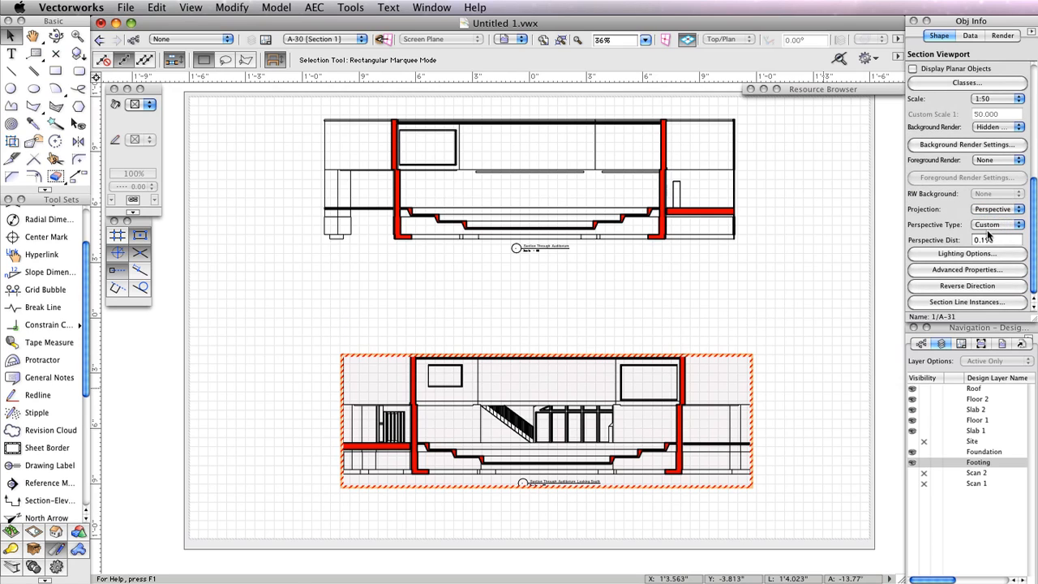
click(1008, 227)
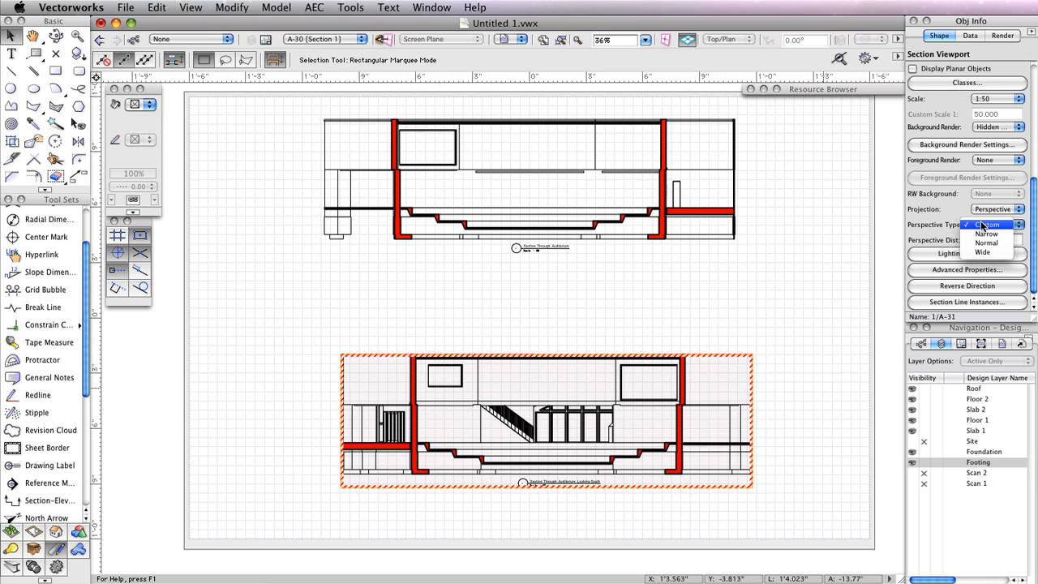
click(983, 225)
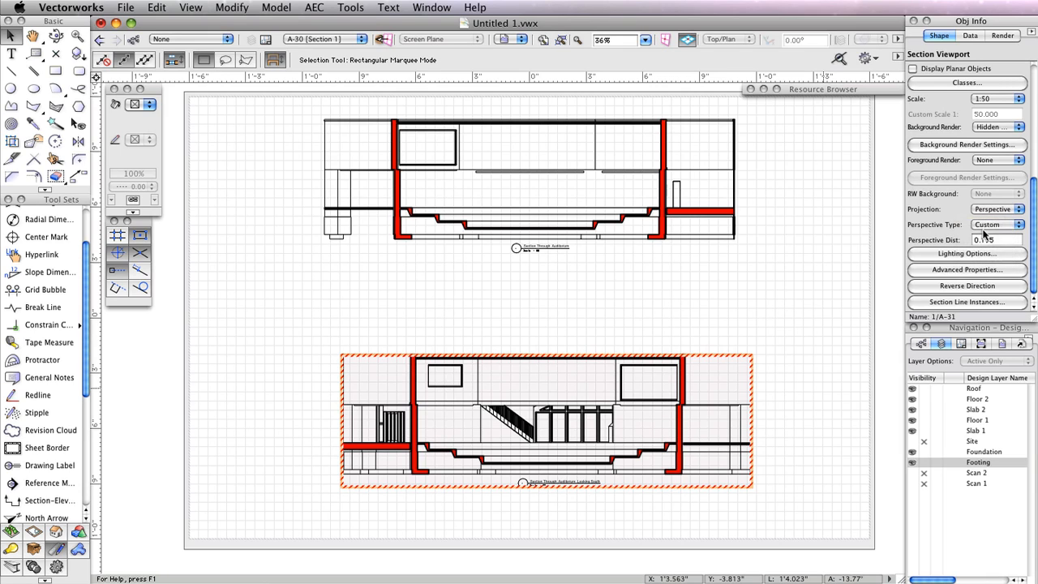
click(1000, 239)
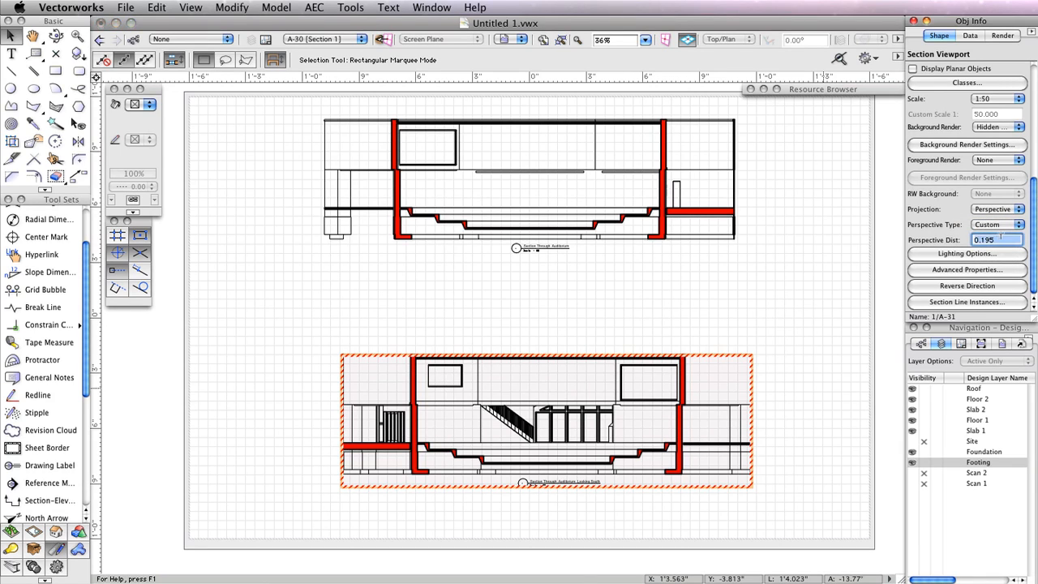
text(30)
key(Return)
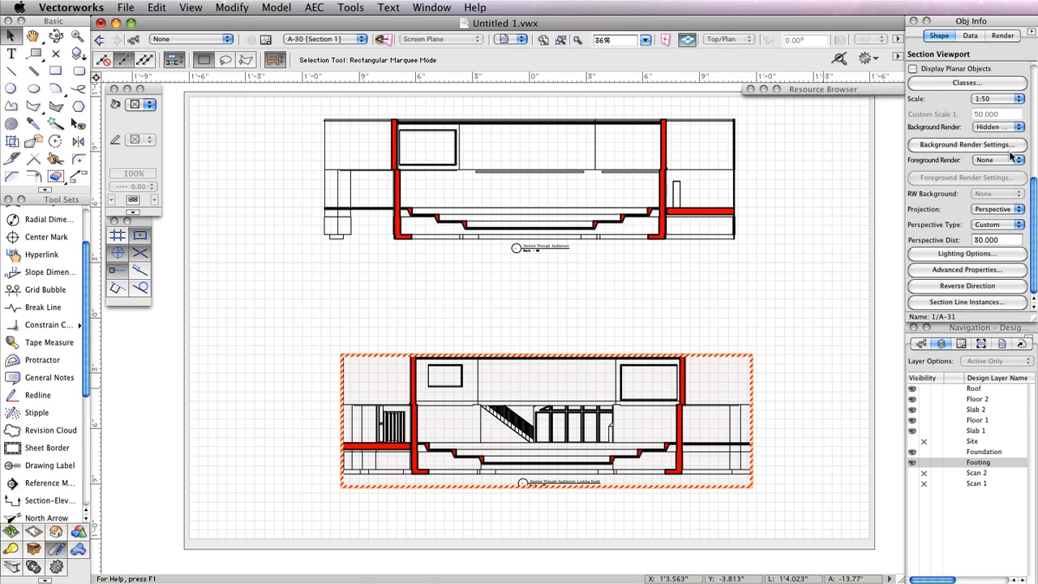
drag(1036, 192, 1033, 95)
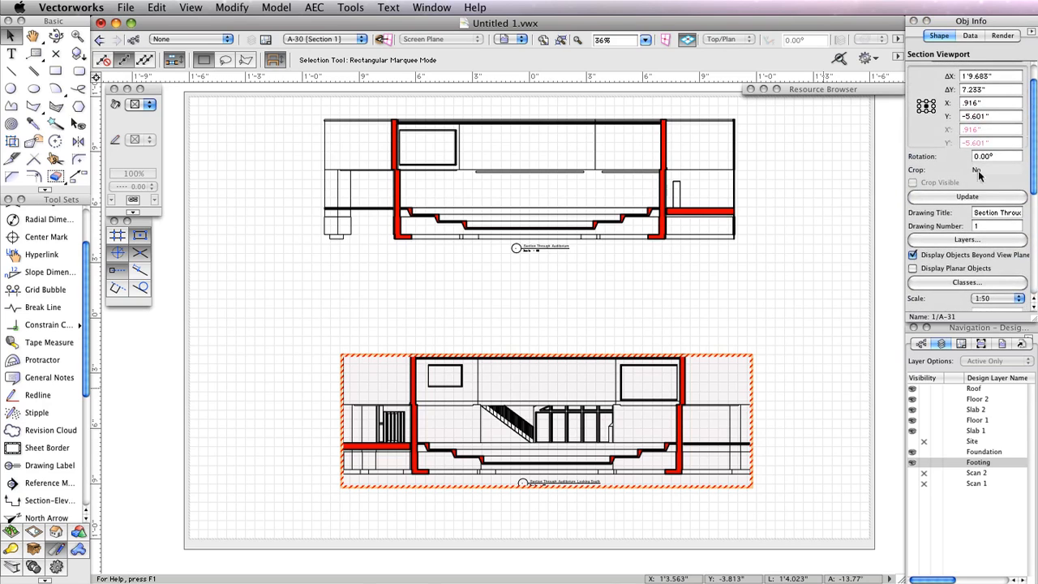
click(961, 199)
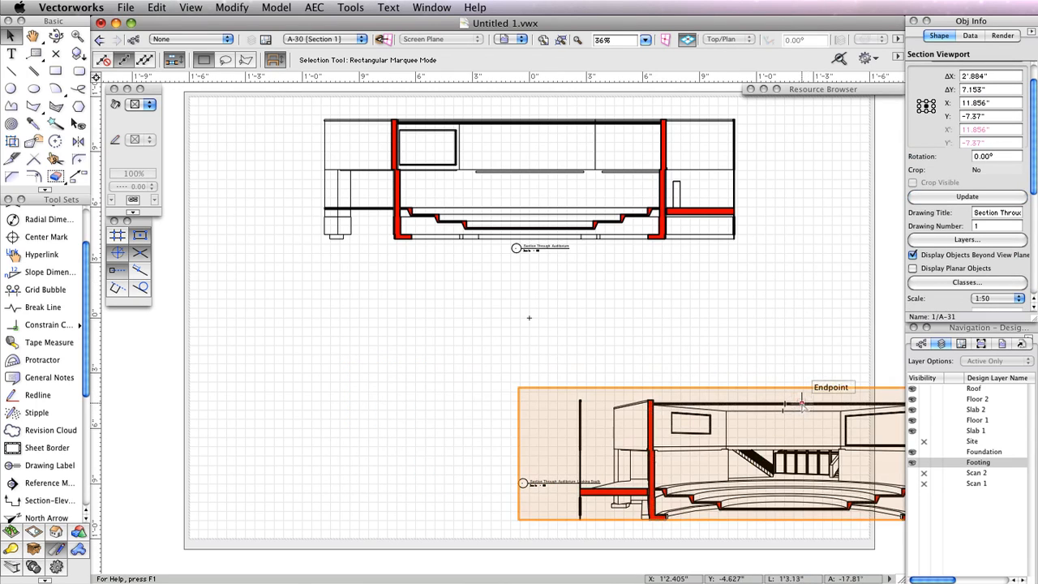
Move the perspective section viewport back onto the sheet, beneath the first auditorium section
drag(795, 409, 580, 376)
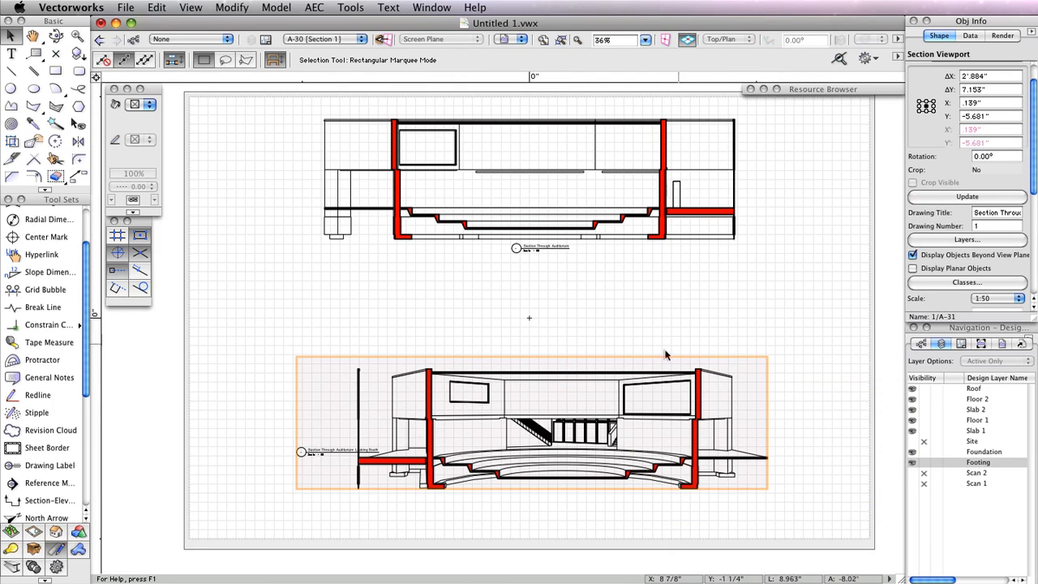
right_click(535, 364)
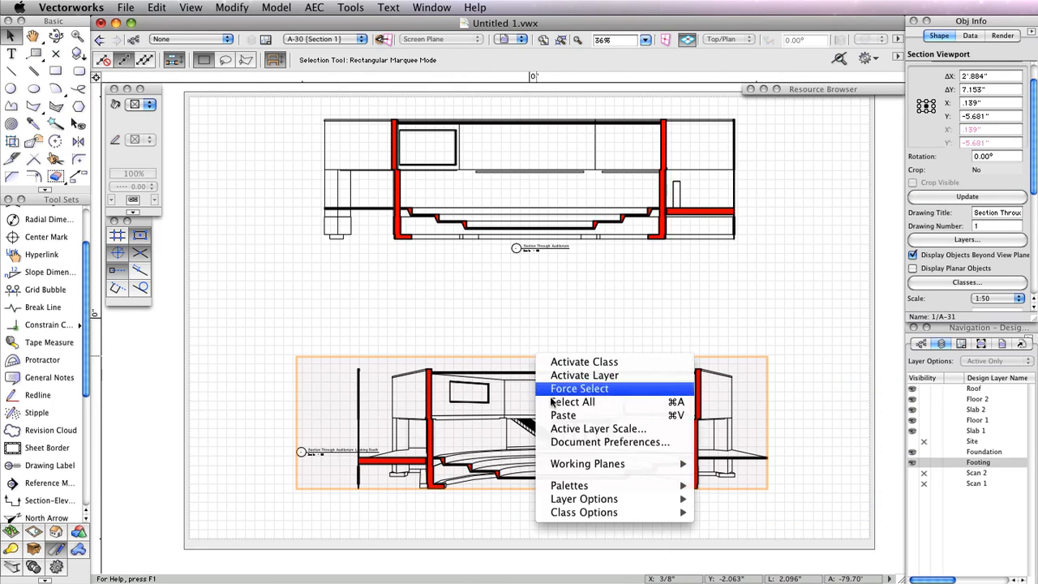
right_click(467, 373)
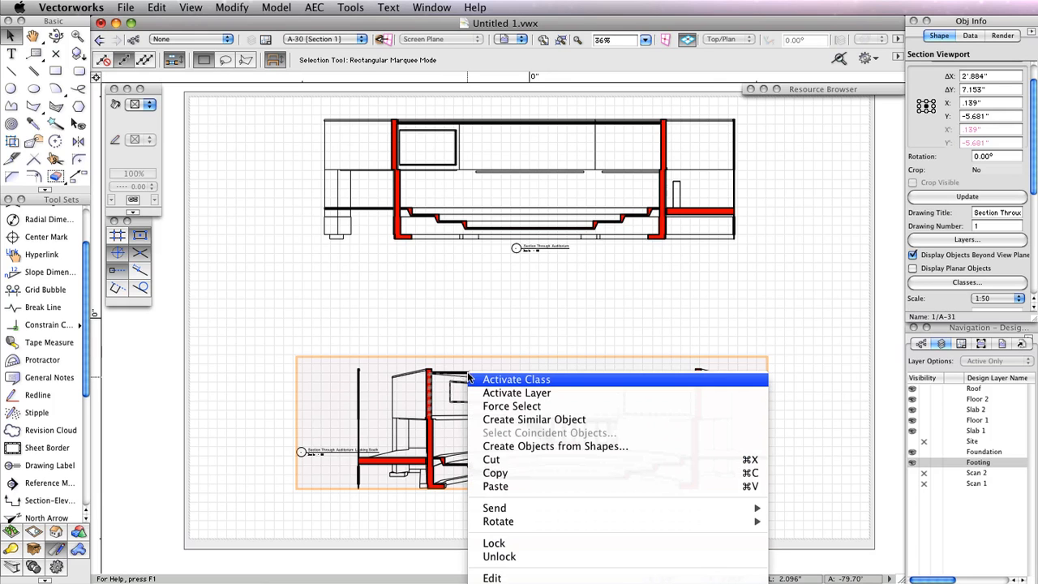
click(442, 298)
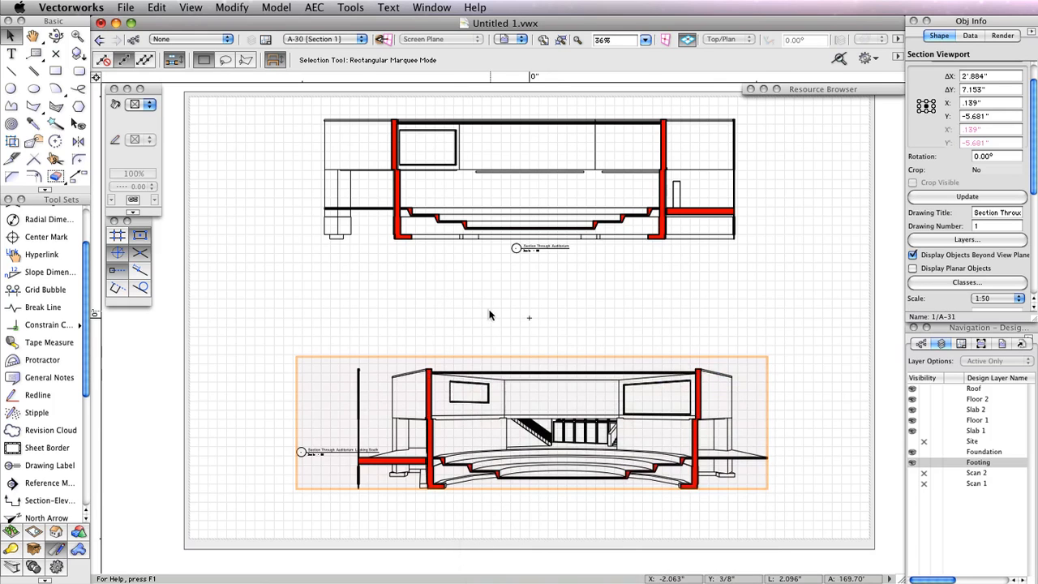
Edit the perspective section viewport's annotations and move its drawing label to just below the middle of the section
middle_drag(489, 305, 486, 222)
click(469, 289)
right_click(467, 288)
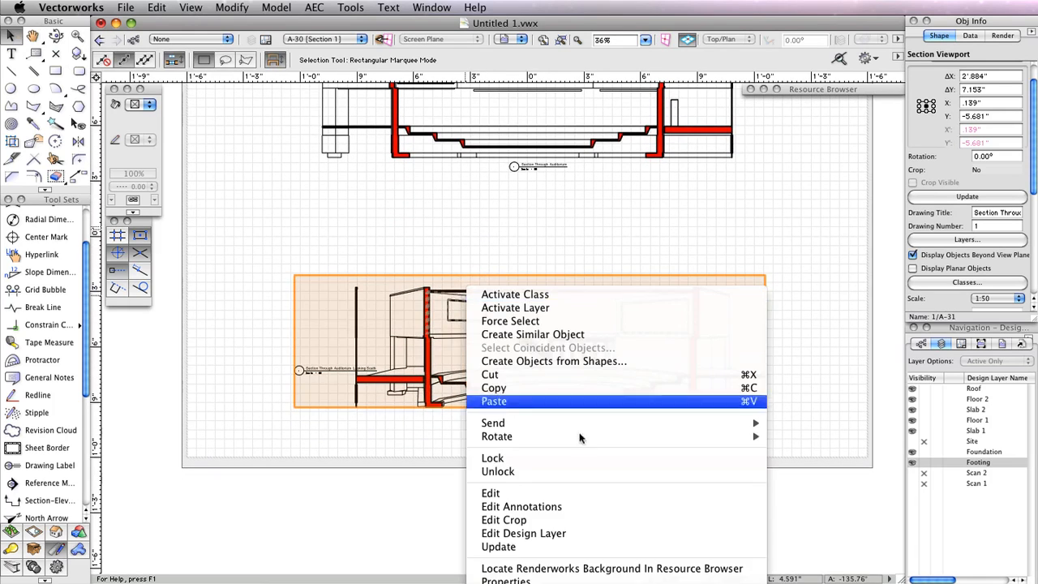
click(564, 507)
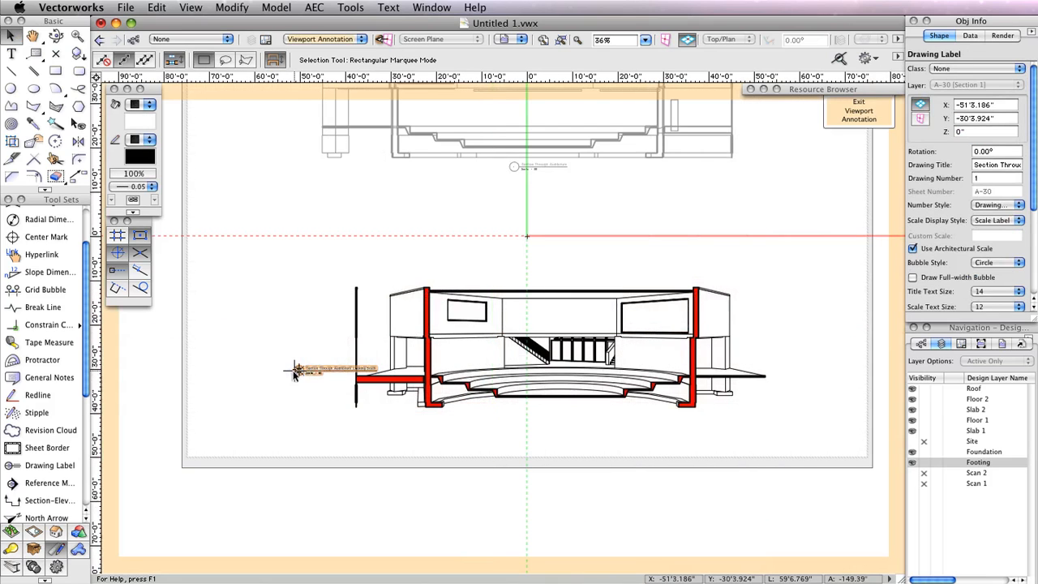
mouse_move(305, 370)
mouse_down()
mouse_move(429, 410)
mouse_move(523, 417)
mouse_up()
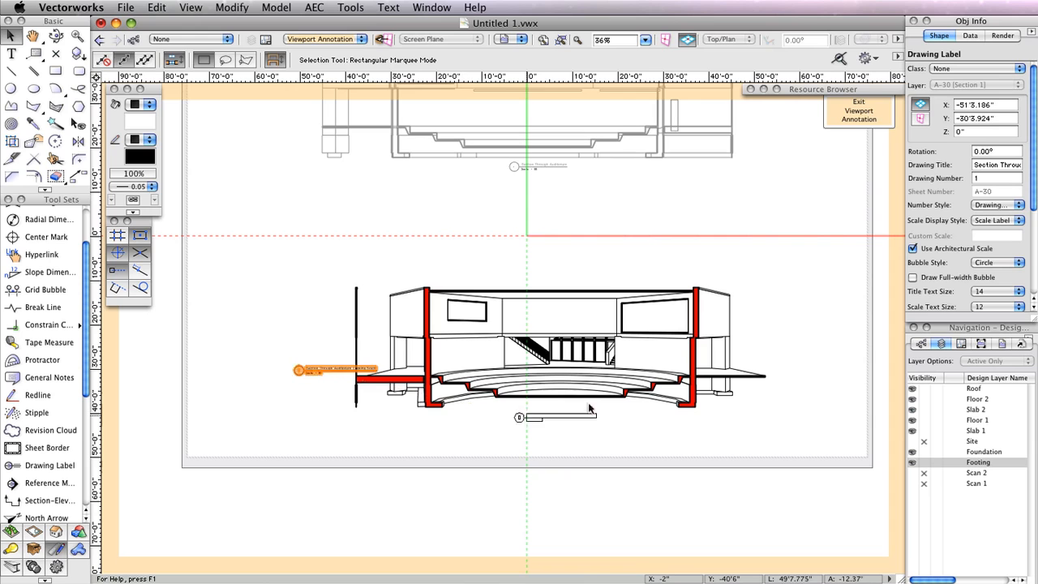
click(848, 114)
Shift the perspective section slightly left into line with the upper section, and select both viewports for updating
middle_drag(771, 208, 749, 312)
drag(535, 394, 509, 395)
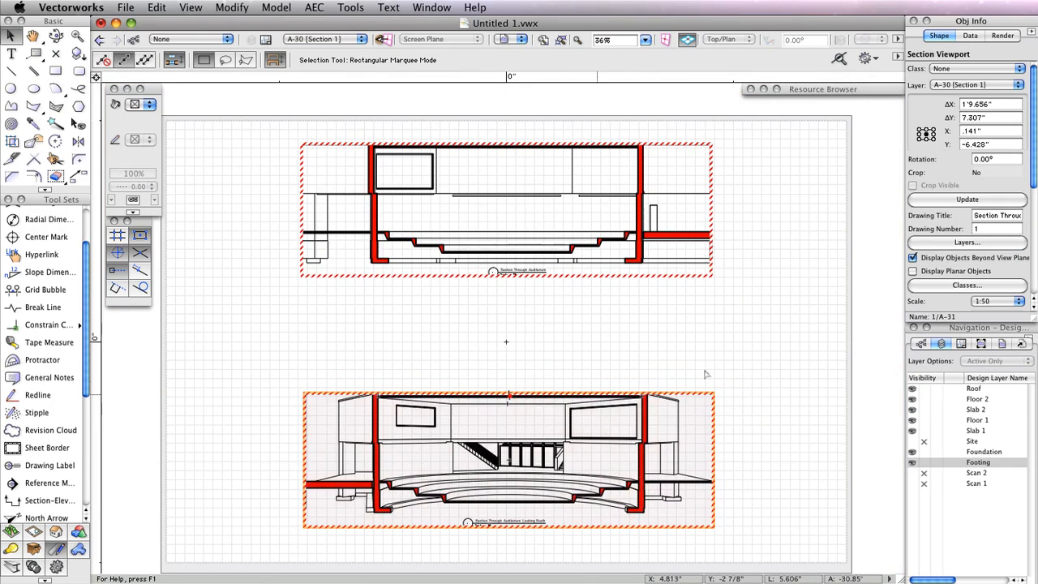
click(624, 259)
shift+click(604, 405)
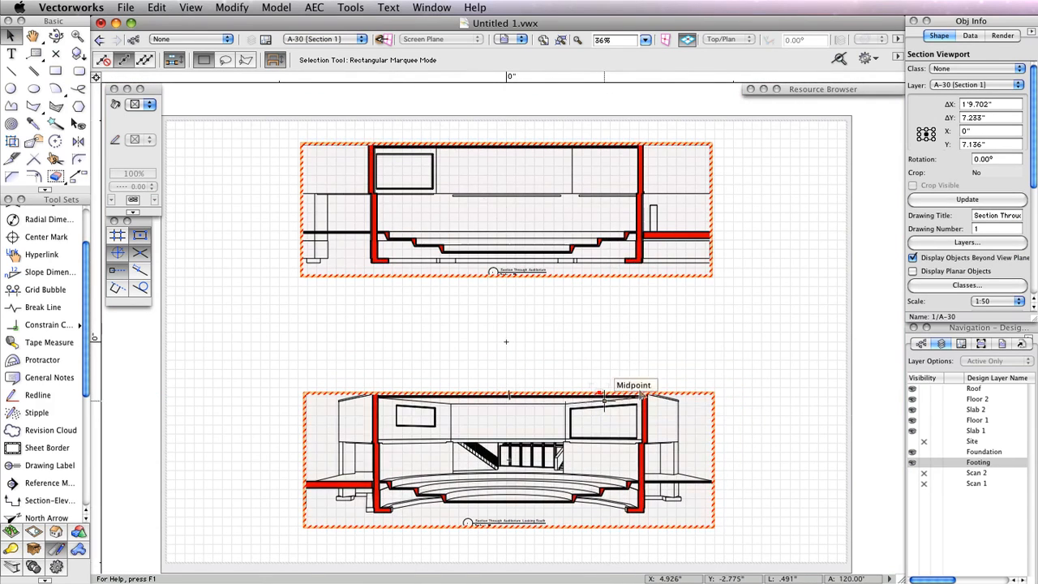
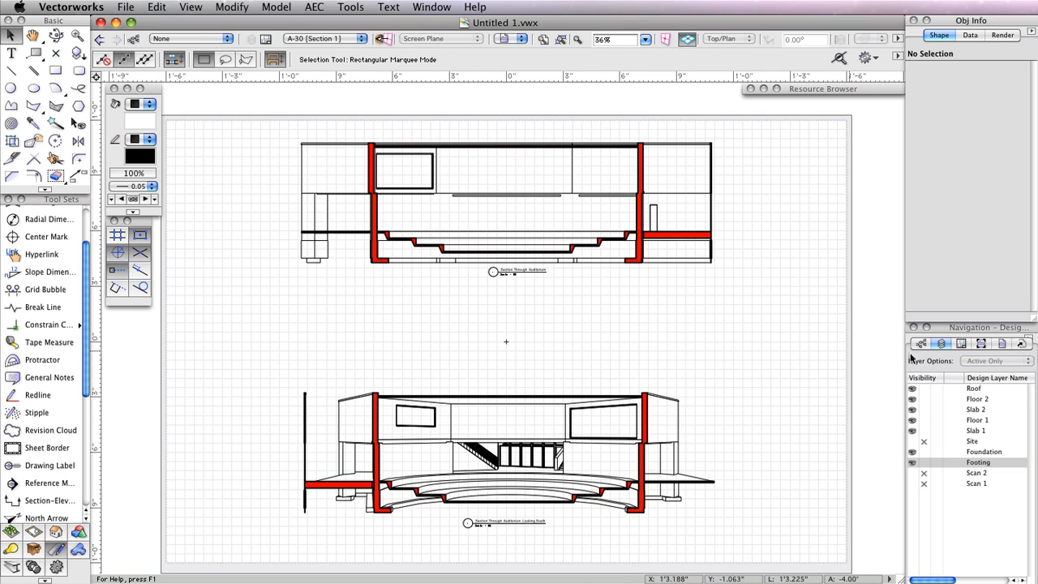
Go to sheet A-10 and update both elevation viewports together
click(961, 343)
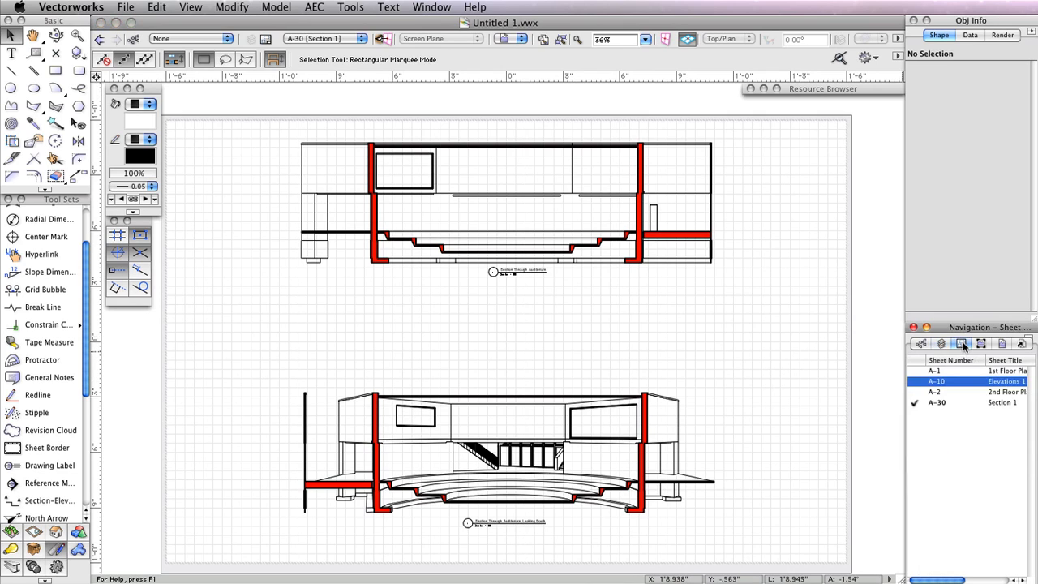
click(917, 382)
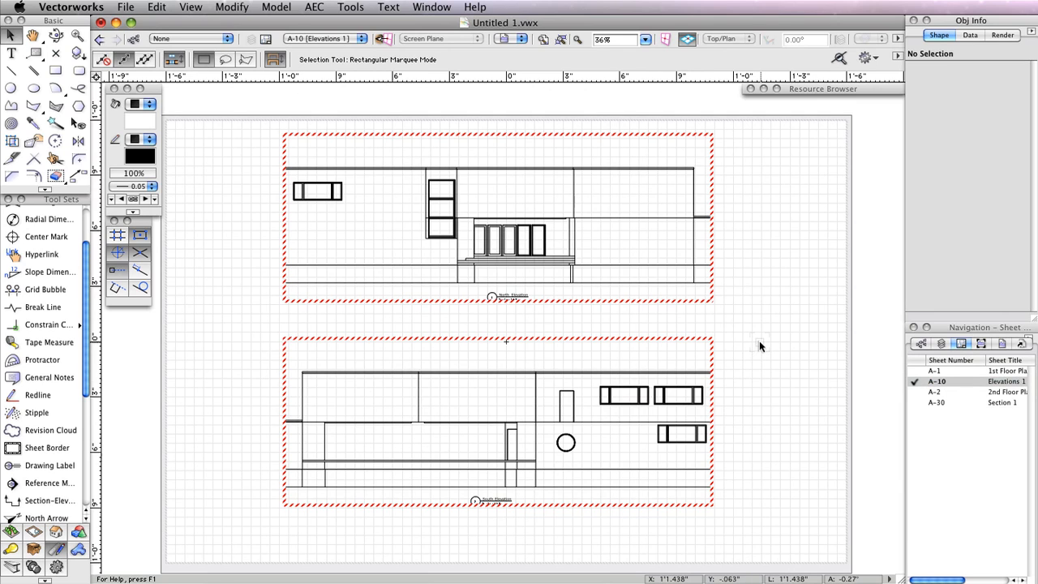
key(super+a)
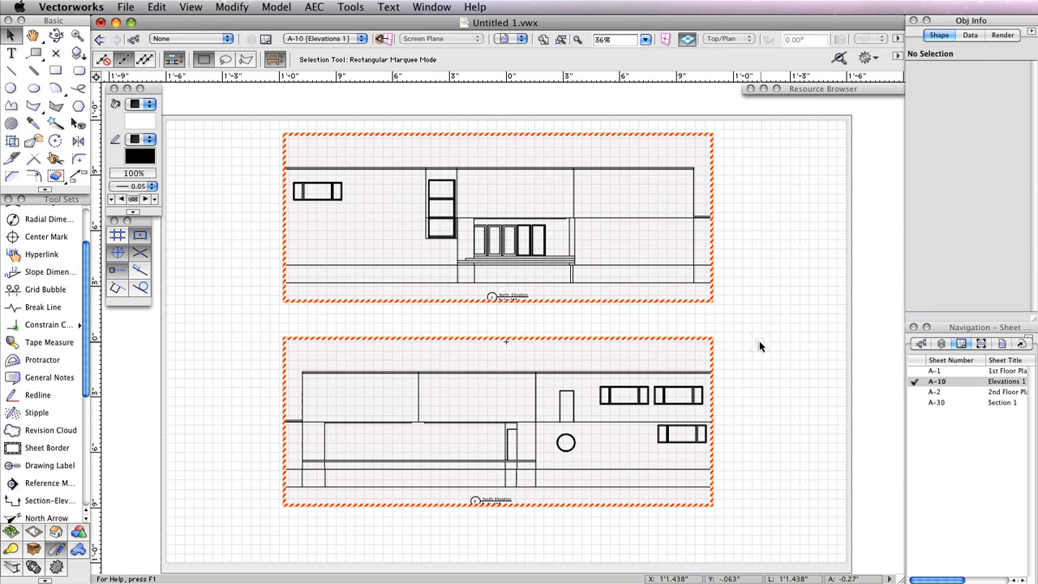
click(937, 202)
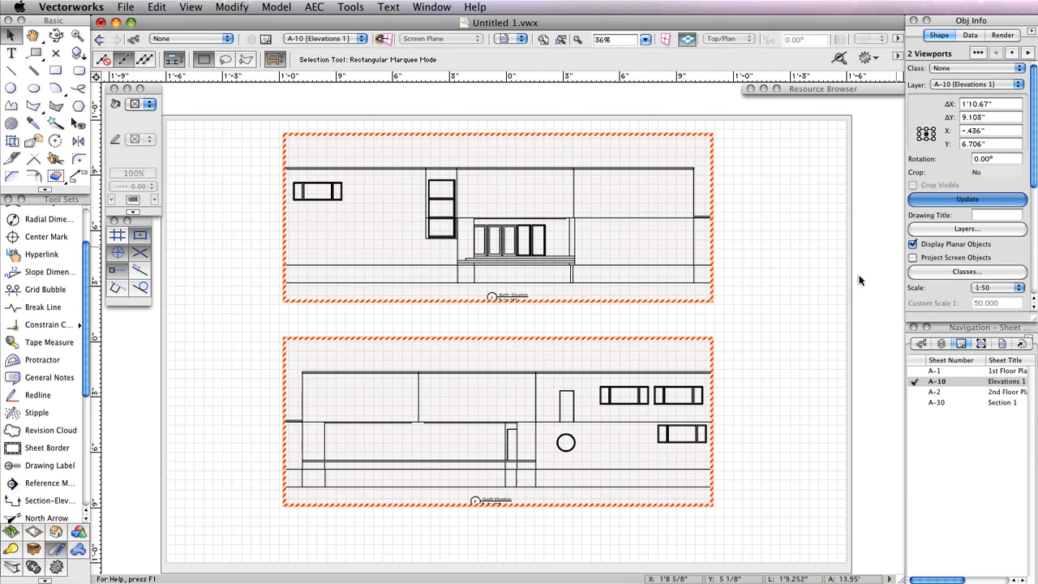
click(775, 334)
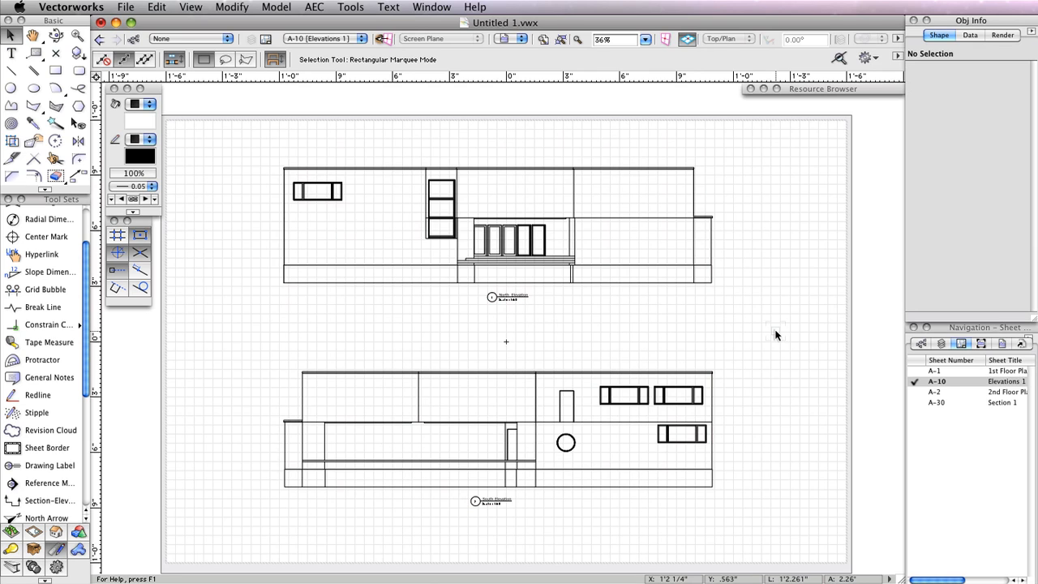
In the South Elevation viewport's layer properties, make the Site layer visible and the Foundation layer invisible
click(628, 372)
click(949, 229)
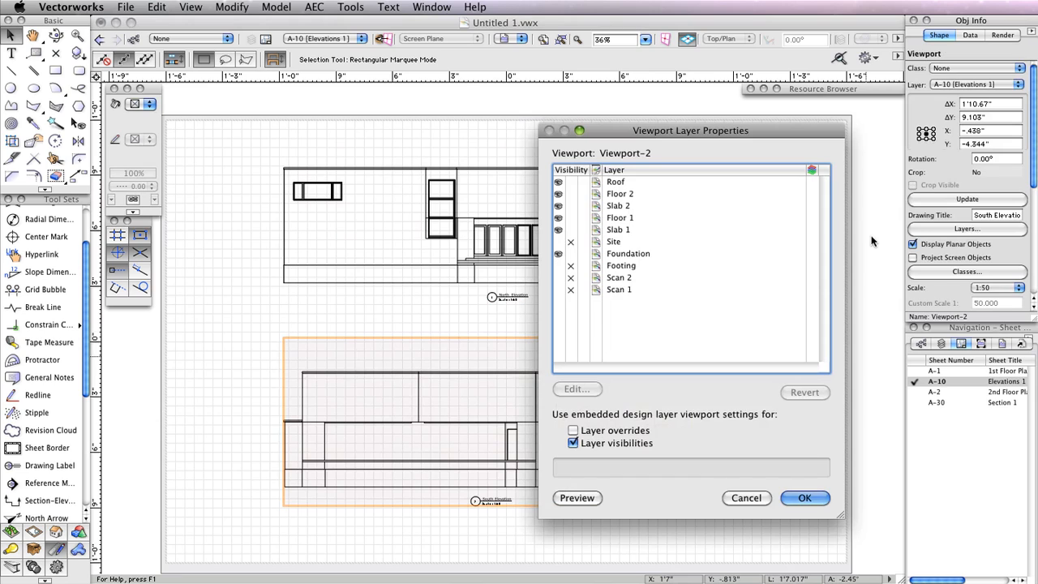
click(558, 242)
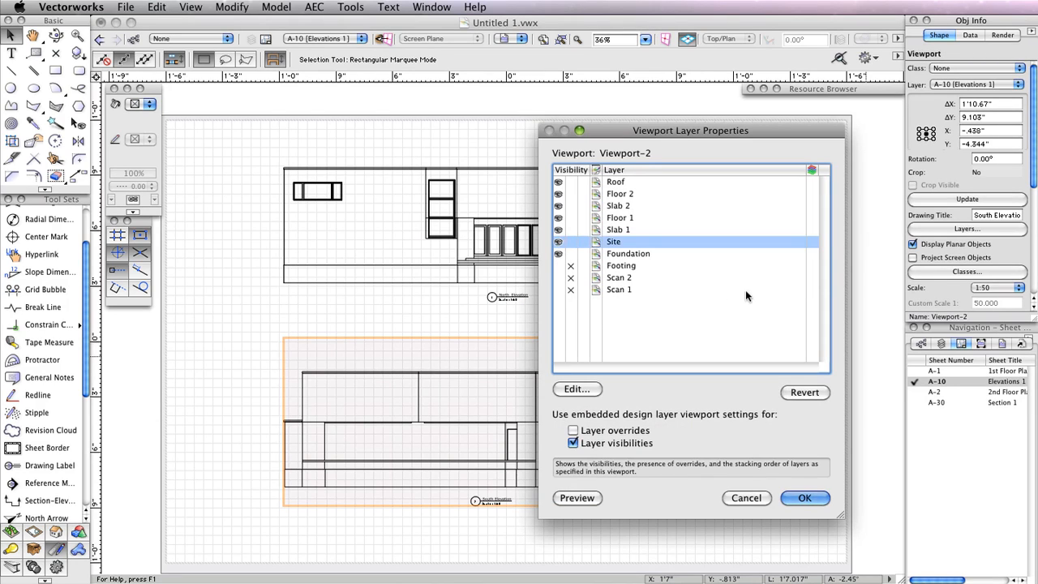
click(571, 254)
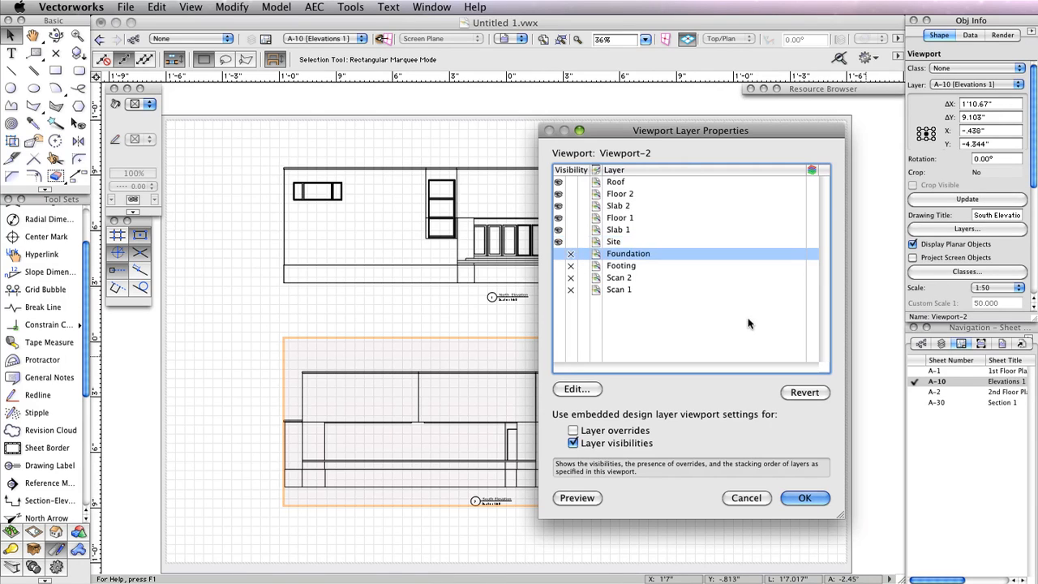
click(815, 498)
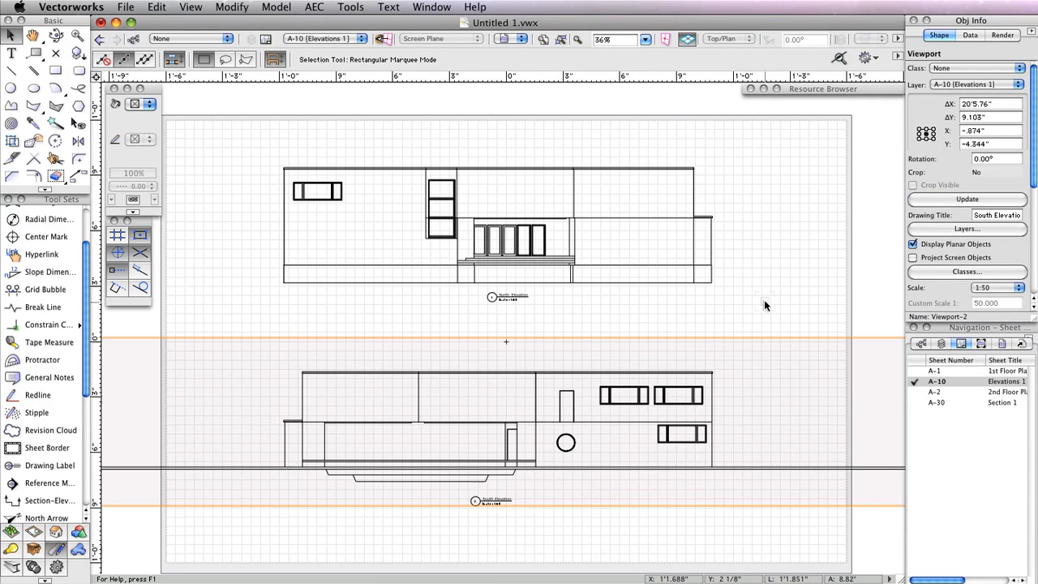
Examine how far the South Elevation viewport extends past the edges of sheet A-10
scroll(764, 299, down, 2)
middle_drag(816, 291, 684, 296)
scroll(741, 289, down, 3)
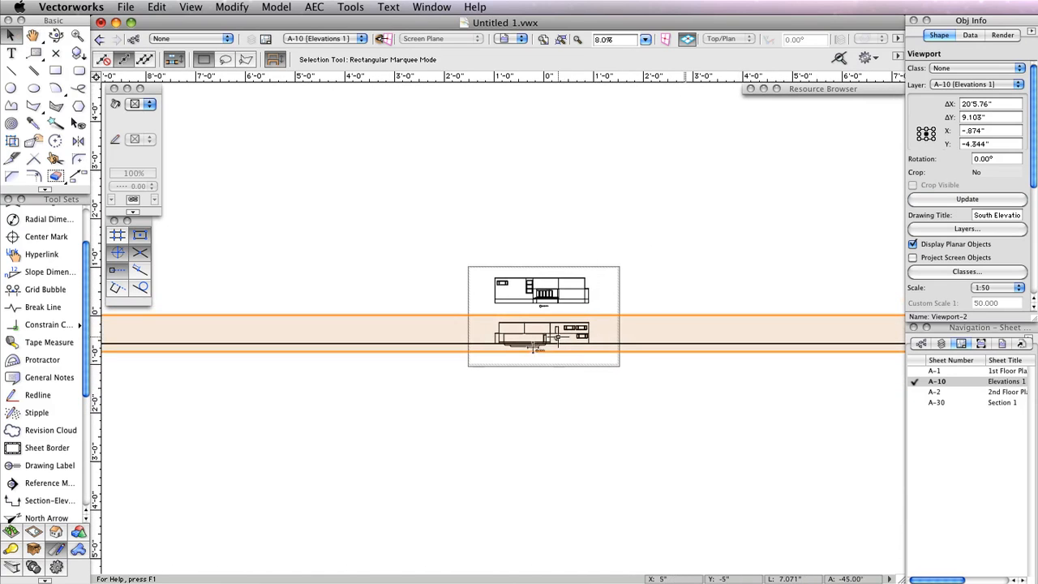
scroll(539, 350, up, 2)
scroll(533, 349, up, 4)
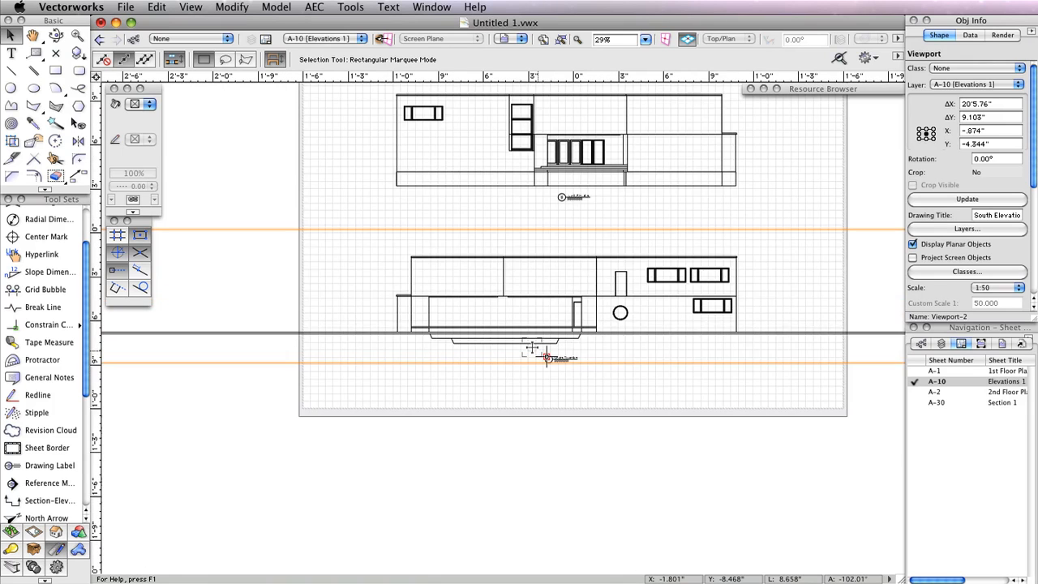
scroll(532, 347, down, 2)
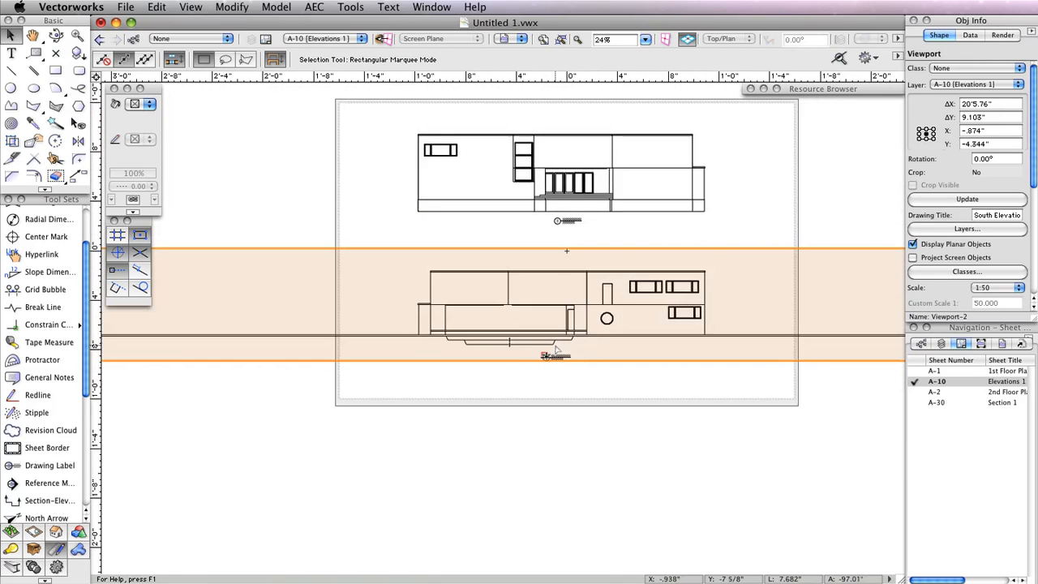
Open the South Elevation viewport's crop for editing, showing the drawing outside the crop in gray
scroll(540, 351, up, 1)
scroll(620, 352, up, 2)
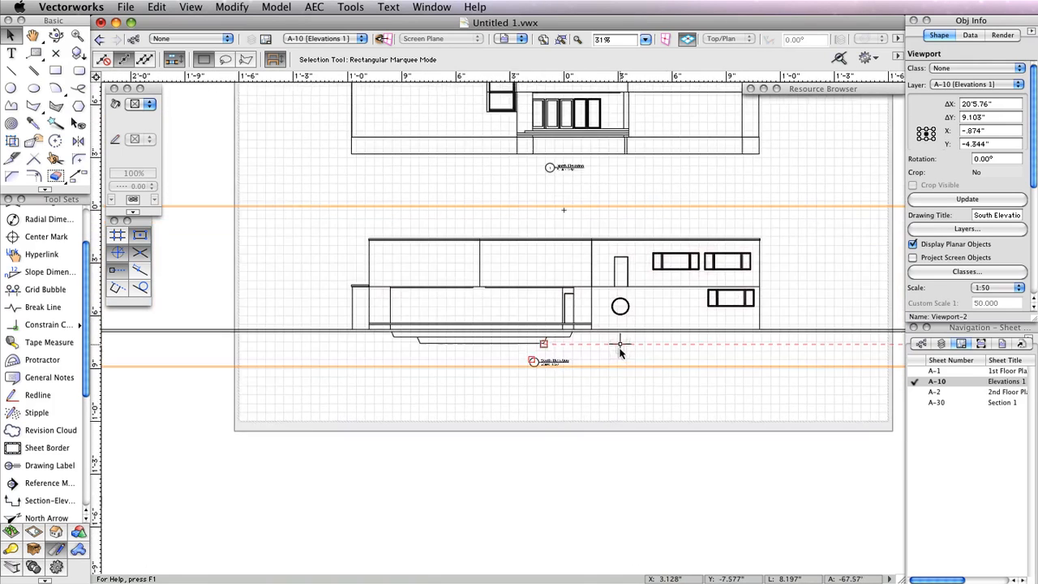
scroll(620, 351, down, 1)
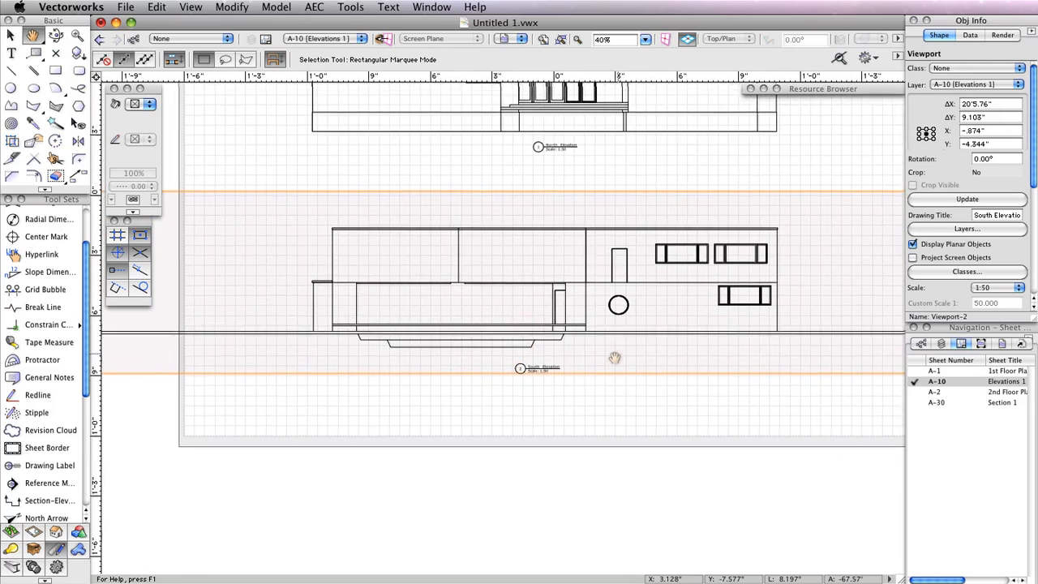
scroll(611, 367, up, 1)
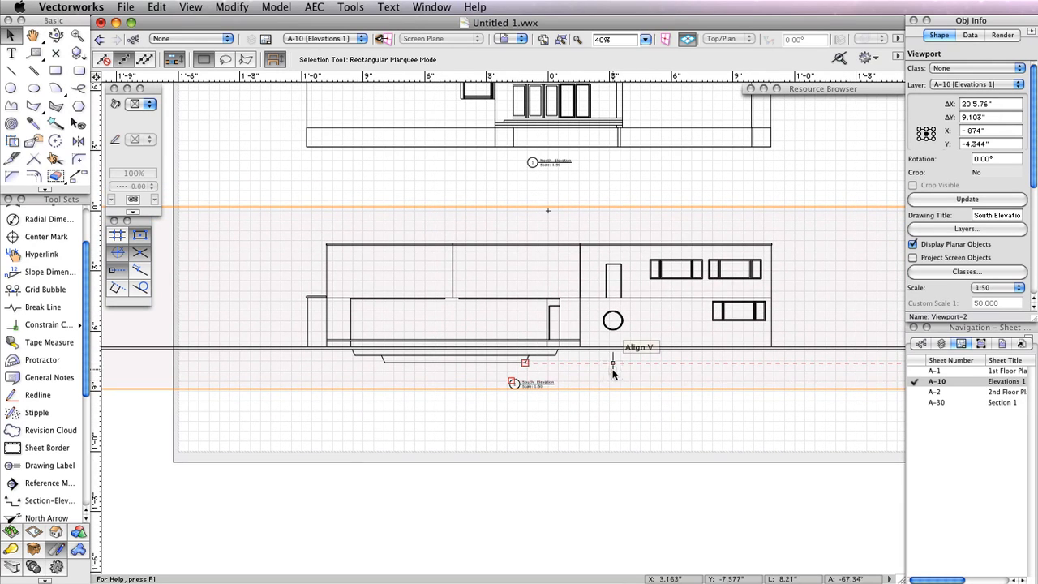
double_click(473, 248)
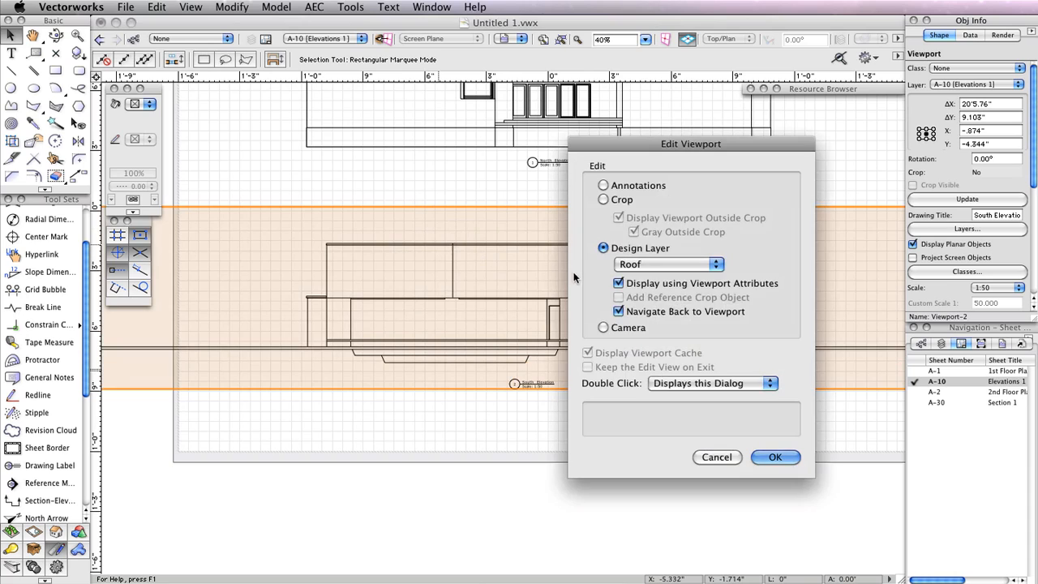
click(624, 189)
click(623, 200)
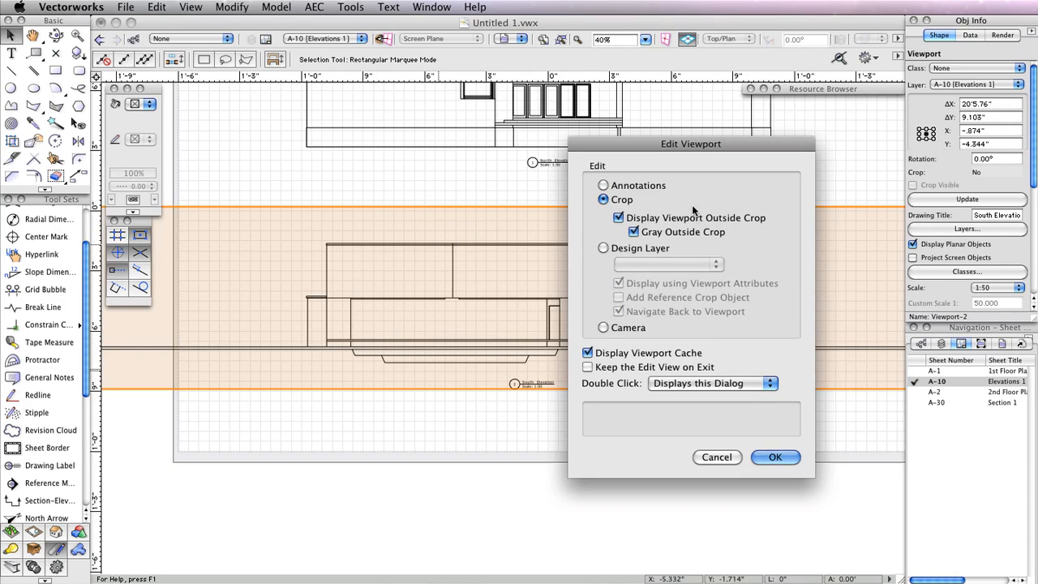
click(776, 457)
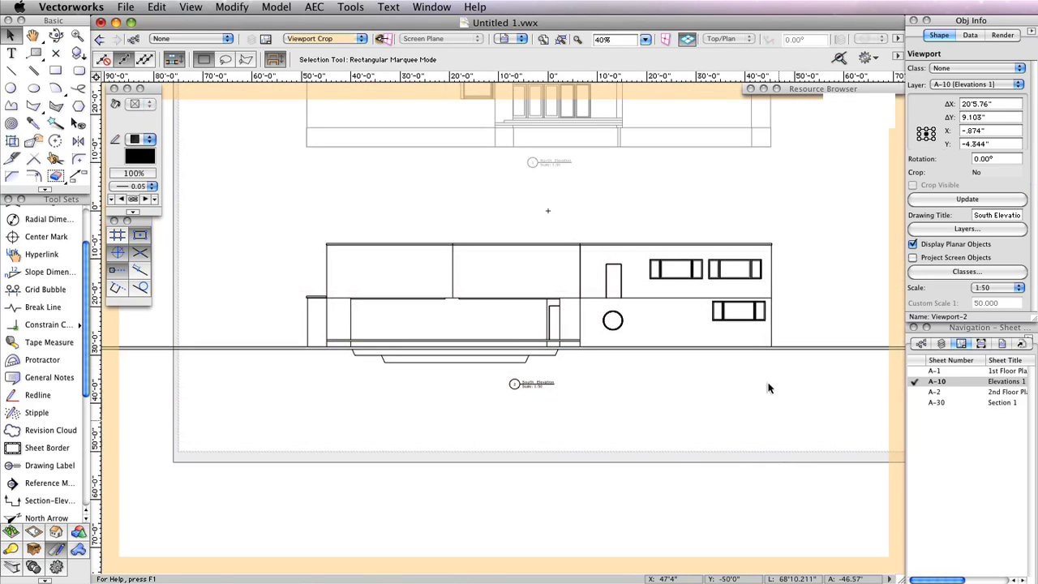
Draw a rectangular crop about 101'7" by 25'6" around the south elevation, ending at the ground line, and exit crop editing
click(55, 70)
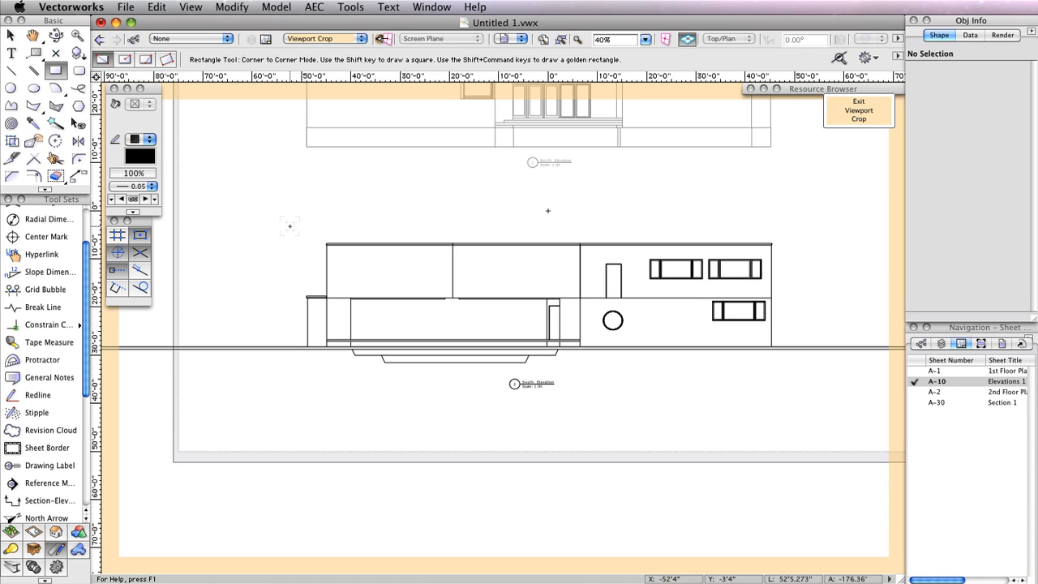
click(290, 226)
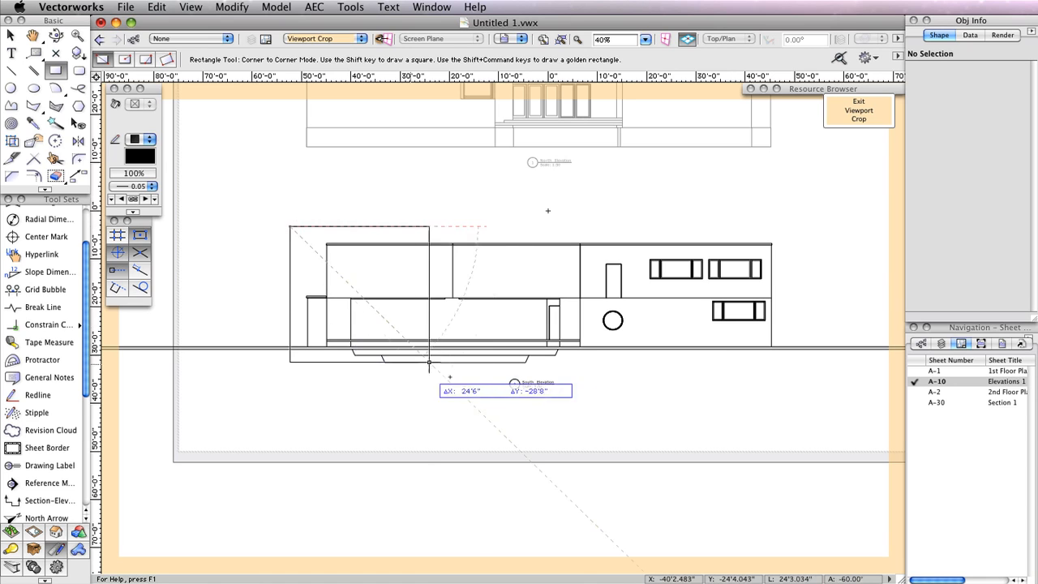
click(791, 349)
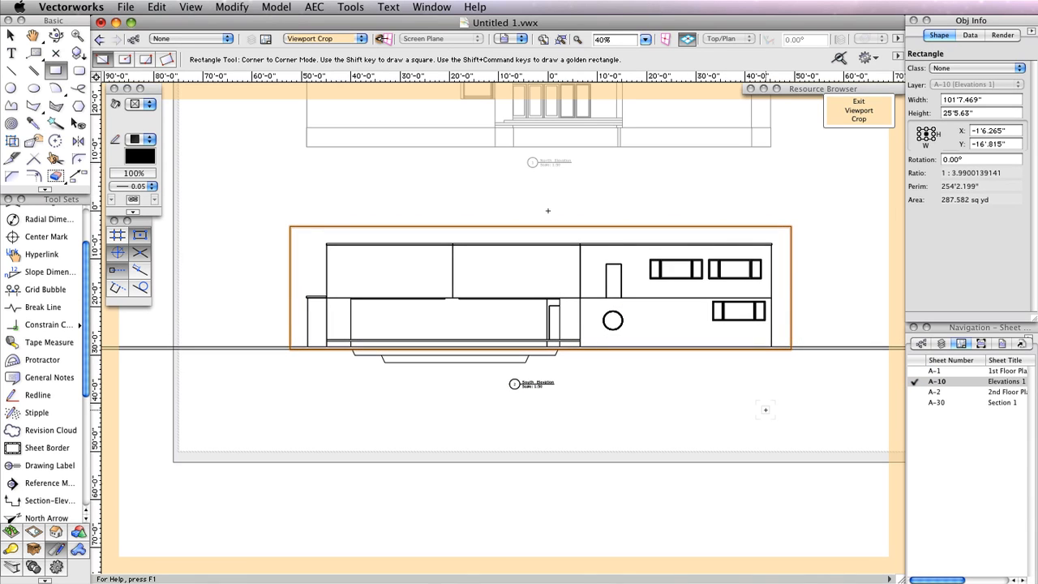
click(884, 116)
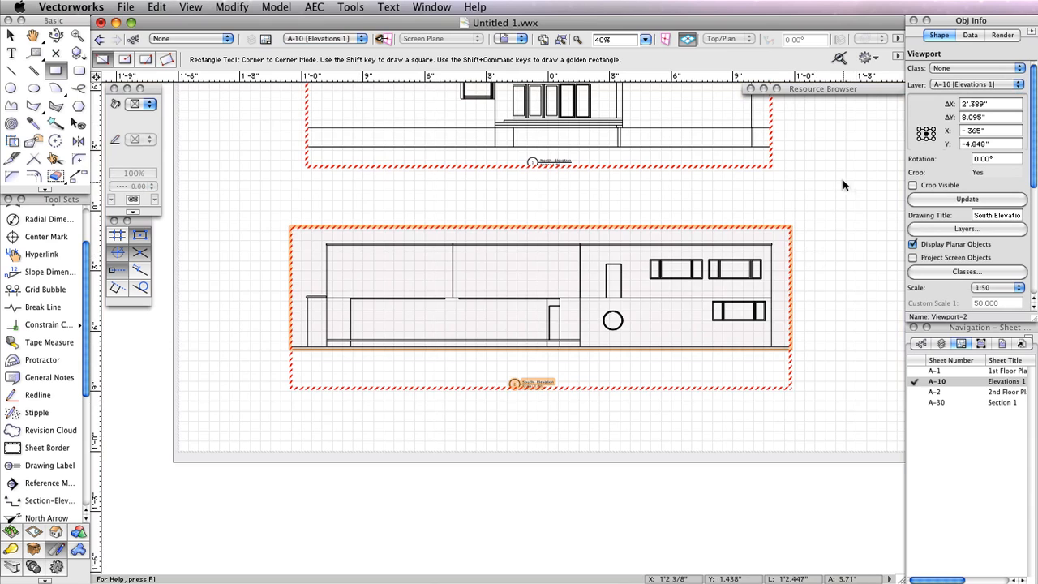
Update the cropped South Elevation viewport and deselect it
scroll(842, 179, up, 2)
key(x)
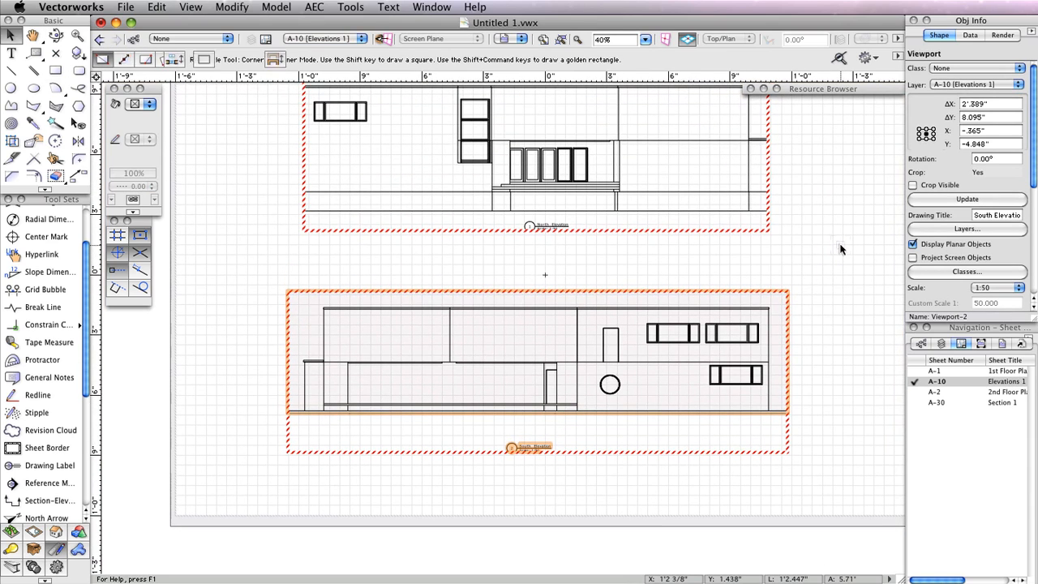
click(951, 201)
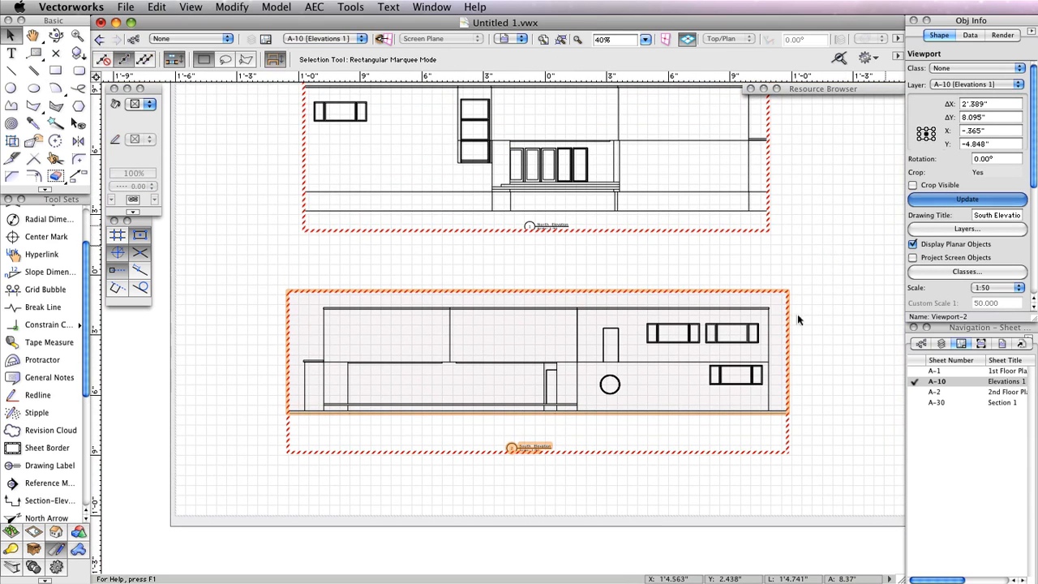
click(831, 301)
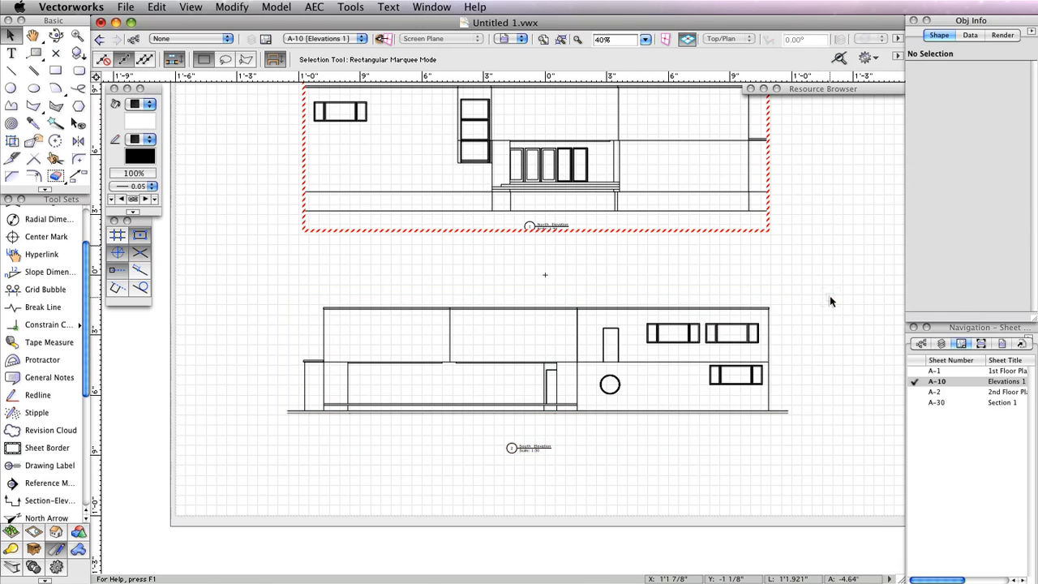
click(771, 301)
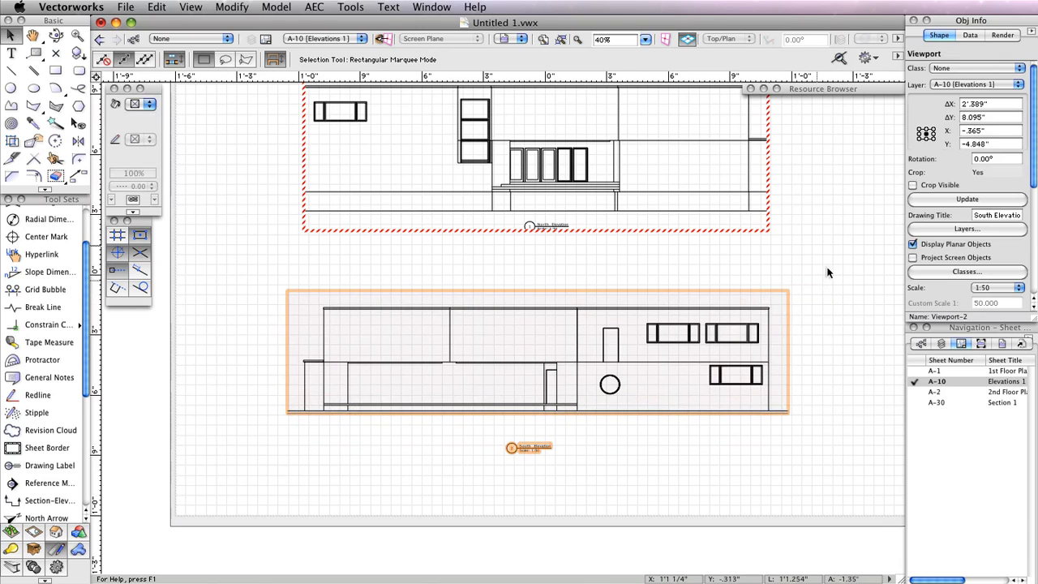
click(844, 261)
Select the North Elevation viewport on the sheet and update it
scroll(839, 259, up, 2)
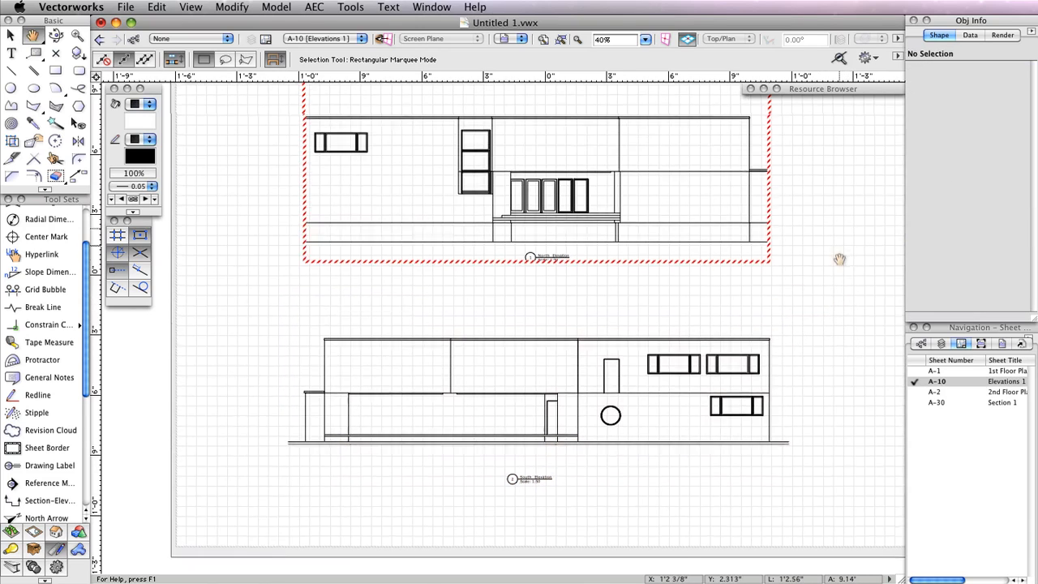
middle_drag(840, 297, 839, 285)
click(765, 218)
click(930, 201)
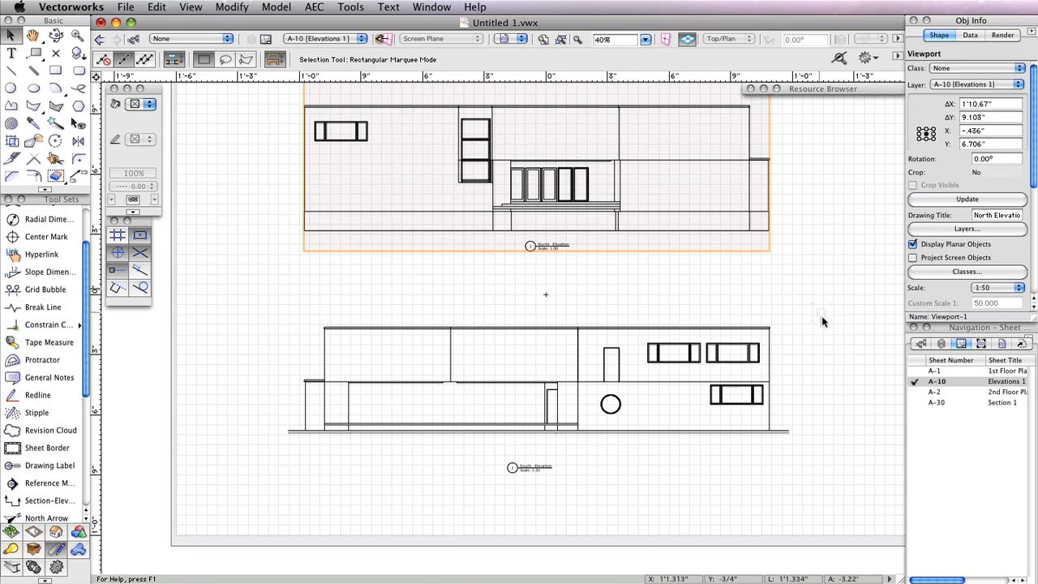
Set the South Elevation viewport's background render to OpenGL and its foreground render to Hidden Line
click(769, 417)
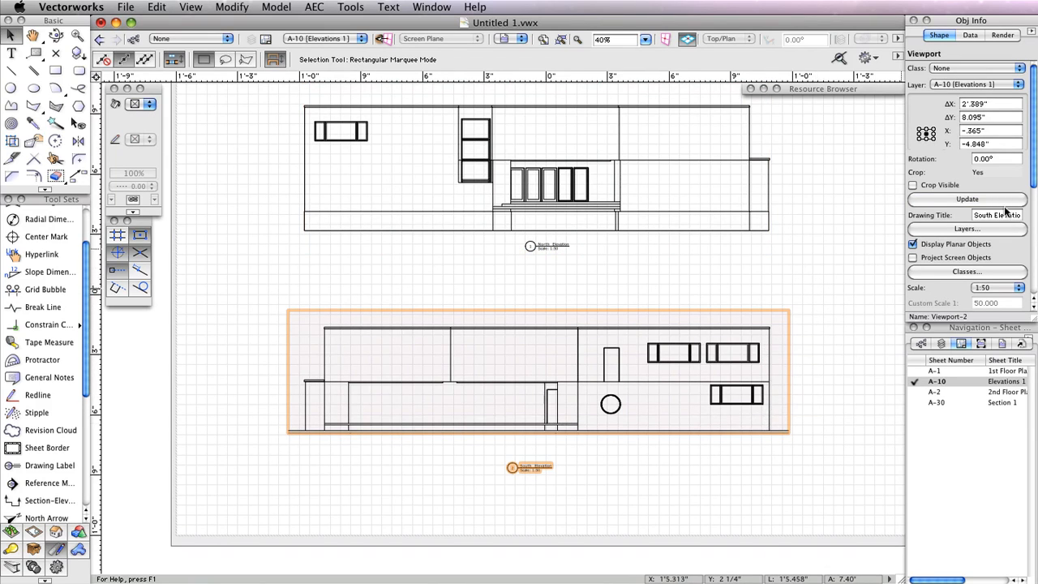
drag(1035, 167, 1035, 258)
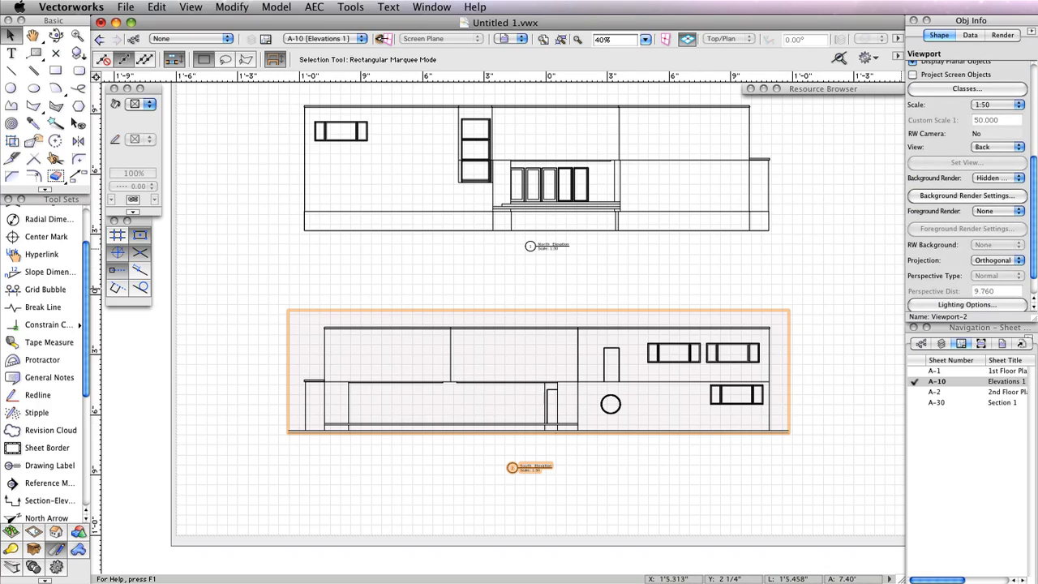
click(996, 177)
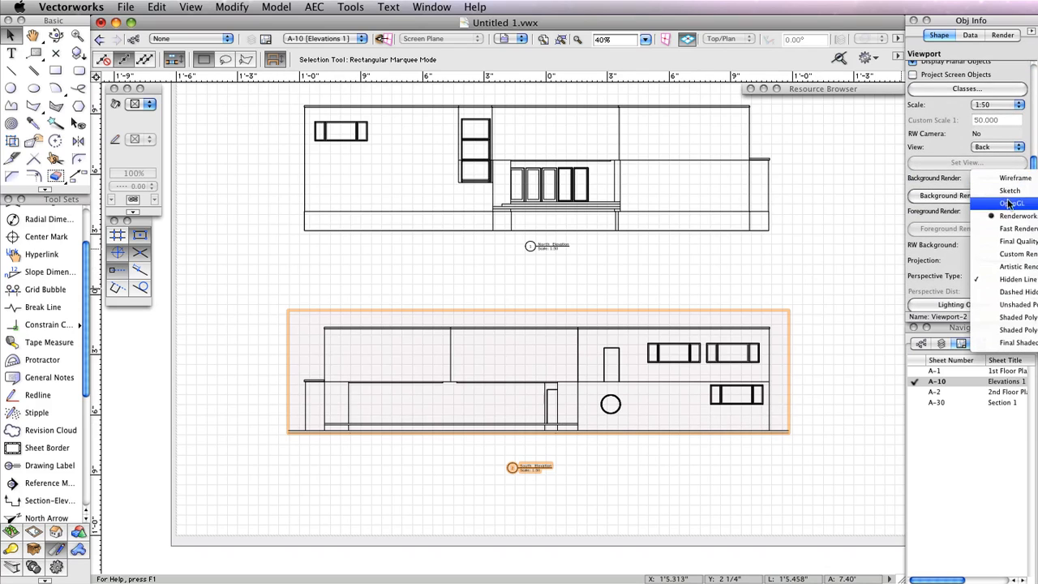
click(936, 202)
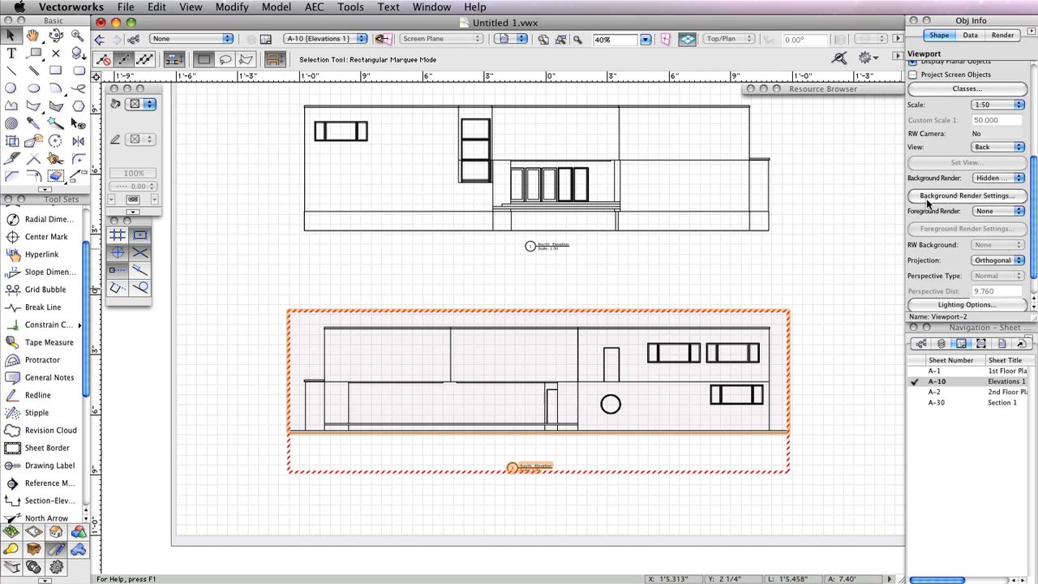
click(1005, 213)
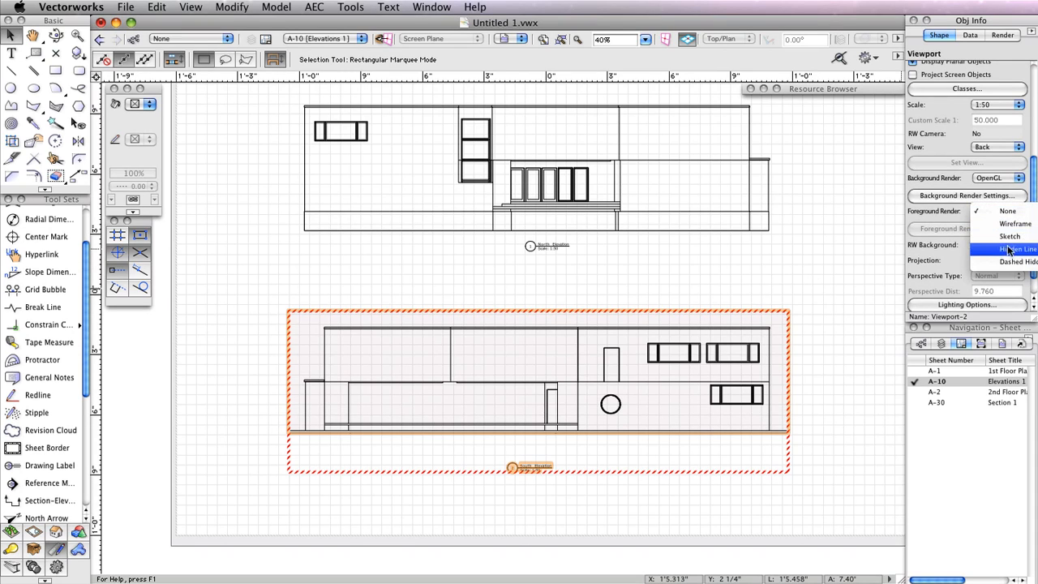
click(991, 227)
In the foreground Hidden Line render settings, keep Sketch Hidden Line Results enabled and set the default sketch style to Certain
click(952, 231)
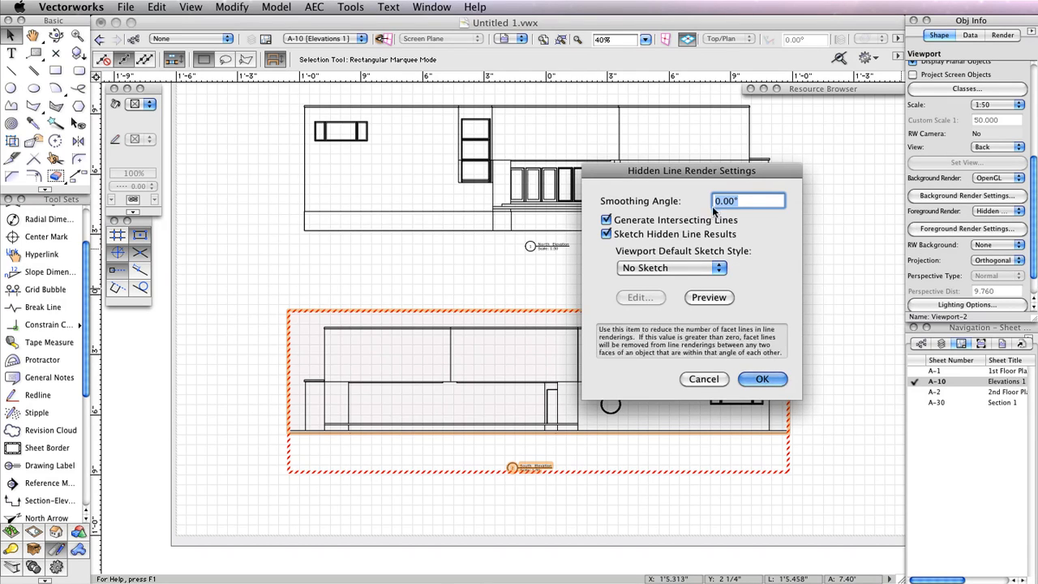
mouse_move(698, 222)
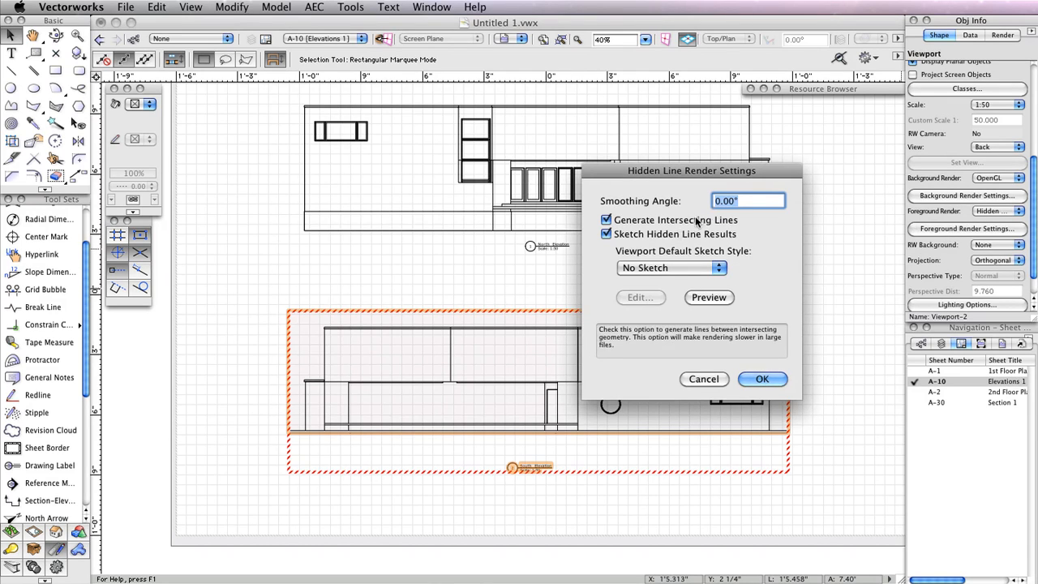
click(615, 233)
click(615, 235)
click(653, 268)
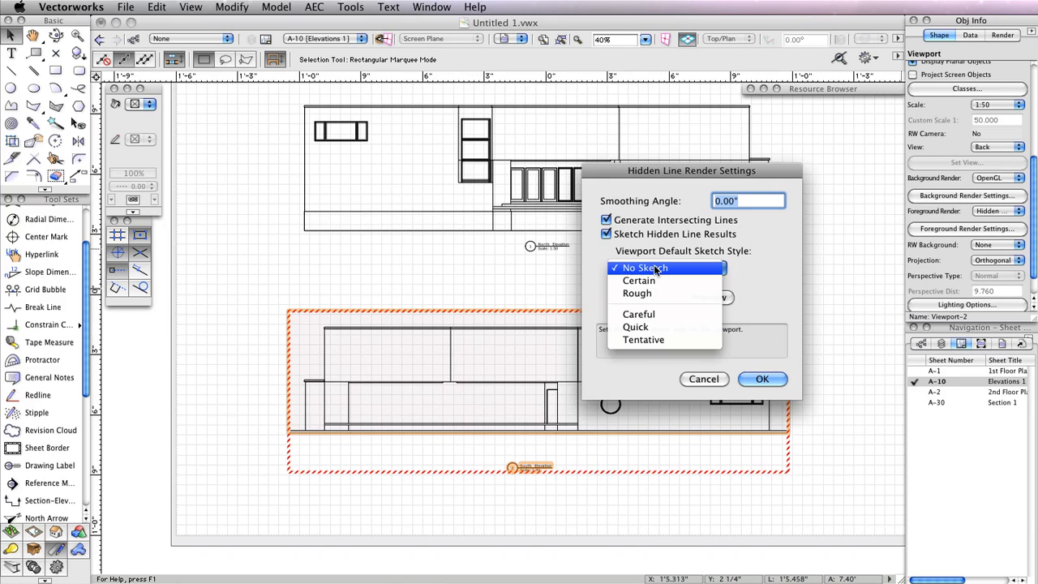
click(641, 284)
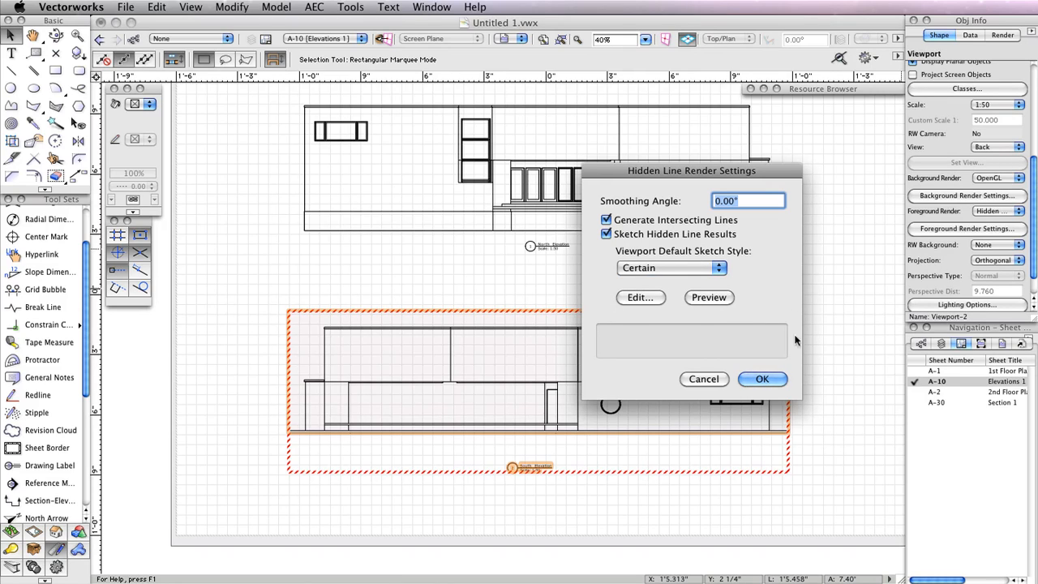
click(762, 379)
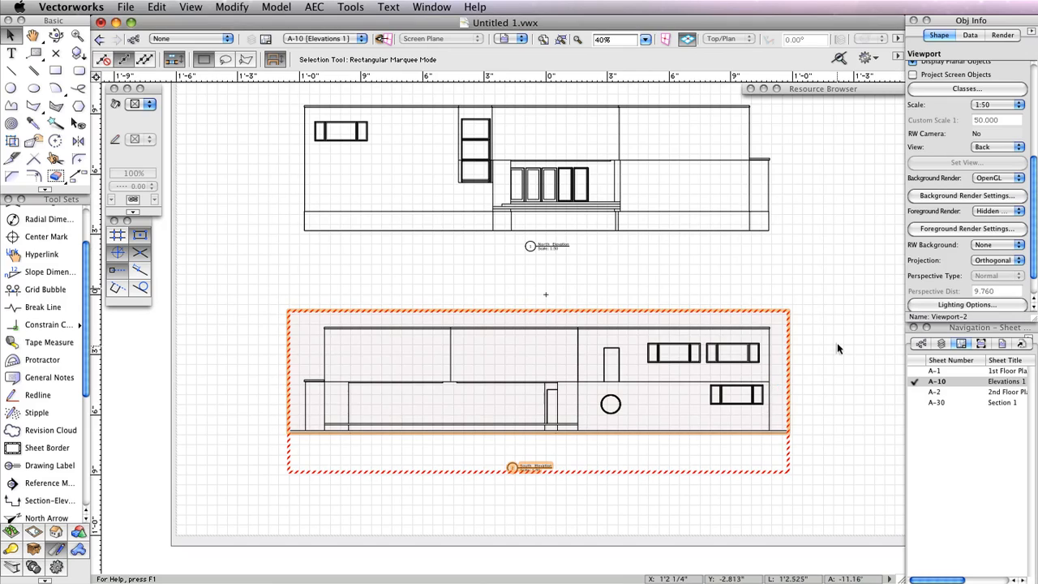
Update the South Elevation viewport with its new render settings and deselect it to inspect the rendered facade
scroll(960, 103, up, 5)
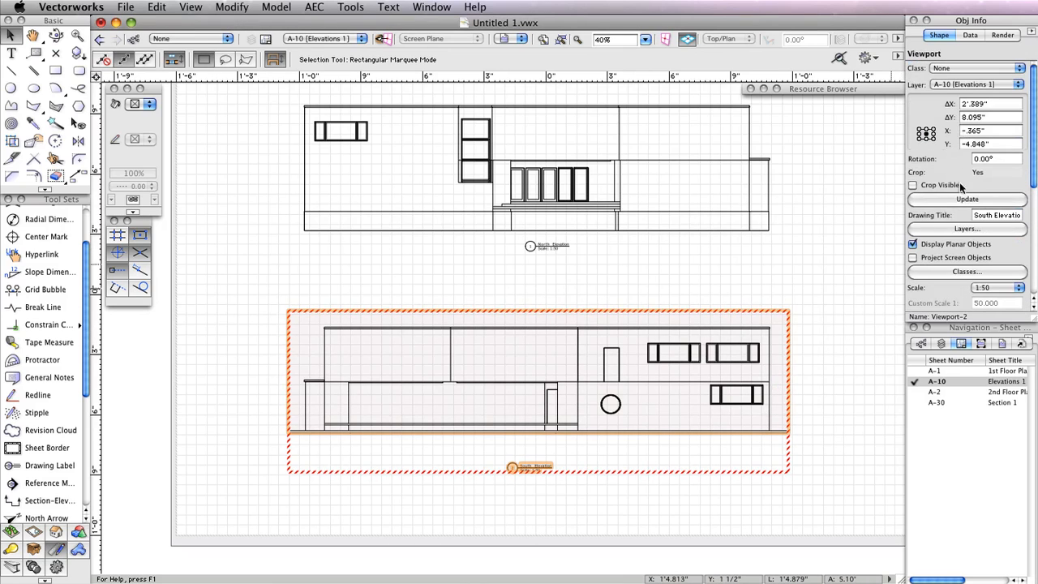
click(849, 469)
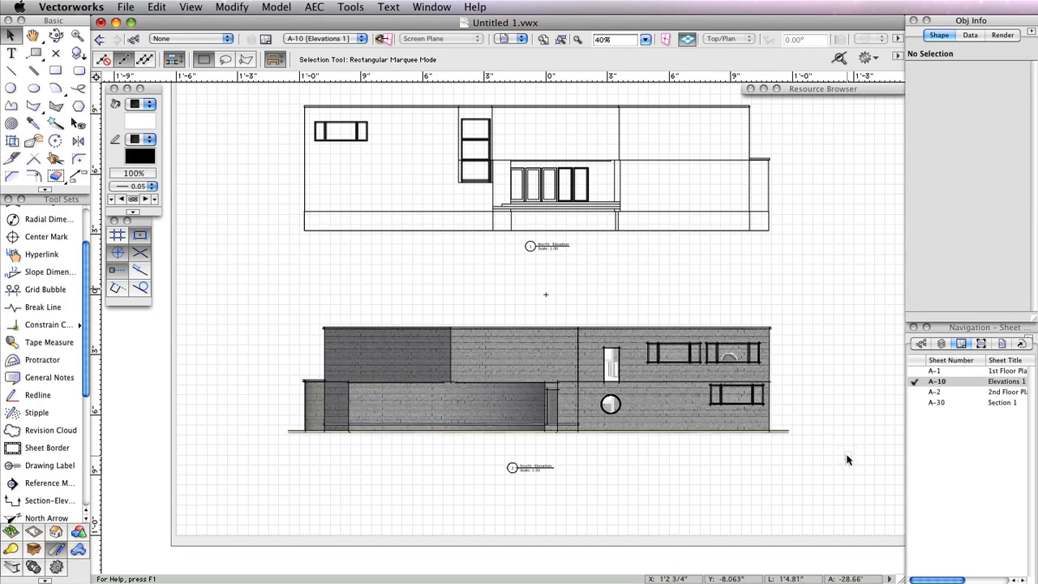
scroll(656, 461, up, 1)
scroll(657, 462, up, 1)
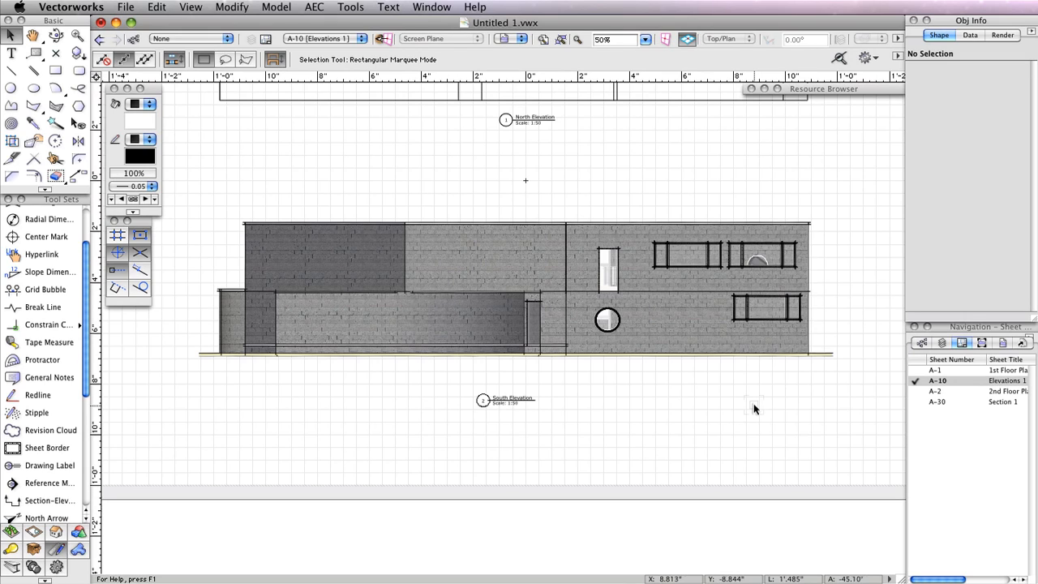
Go to sheet A-1 and open the 1st Floor Plan viewport's annotations for editing
click(917, 369)
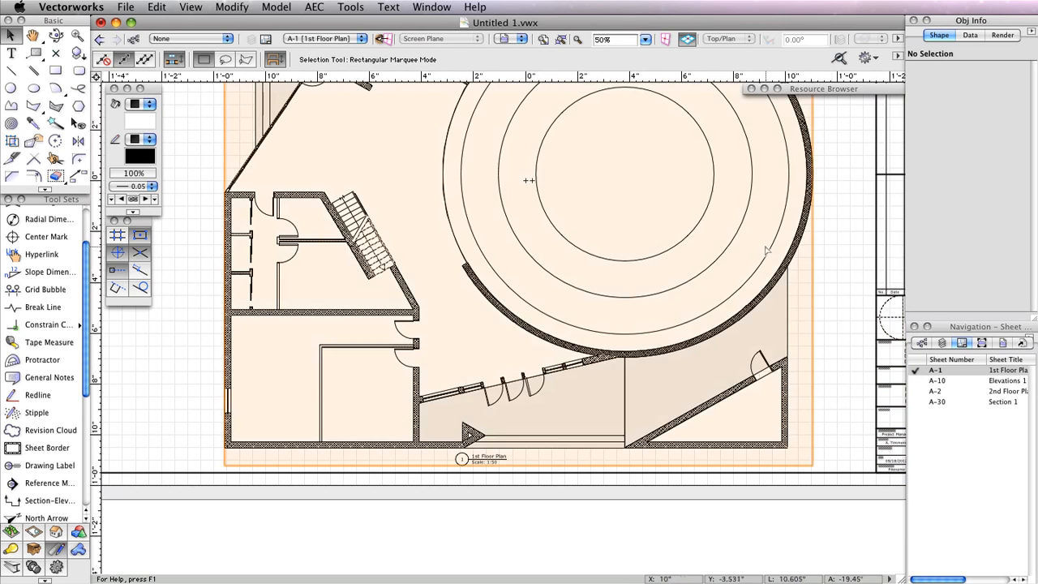
double_click(791, 247)
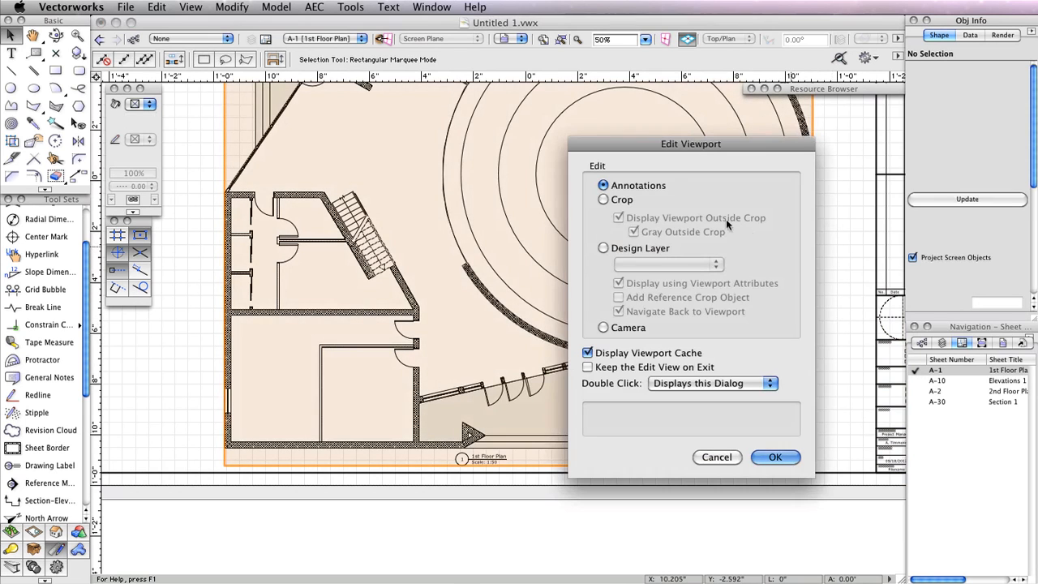
click(776, 457)
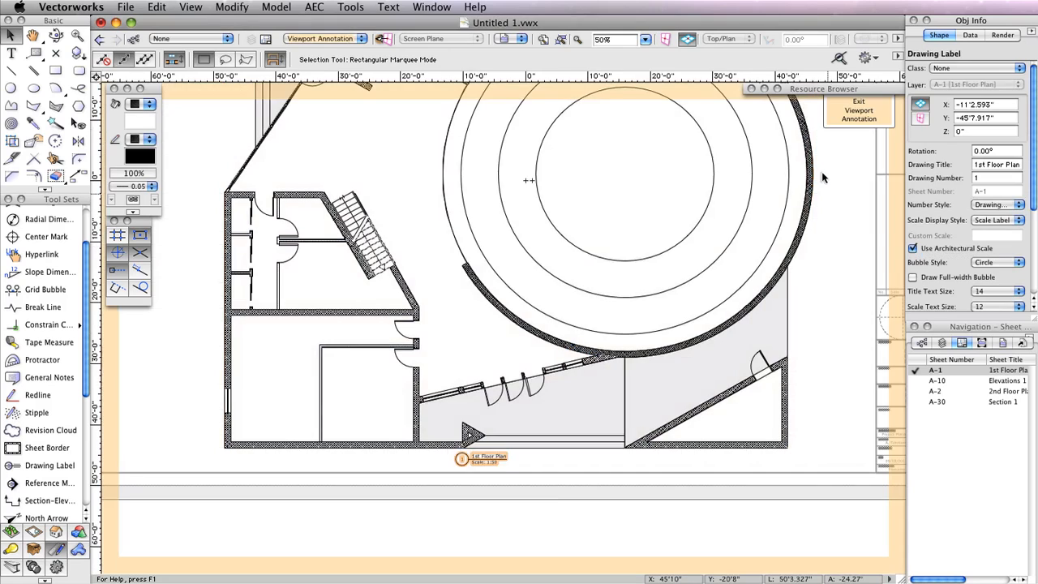
Dimension the exterior walls of layer Floor 1 automatically, leaving out dimensions smaller than 12 inches
middle_drag(823, 170, 769, 335)
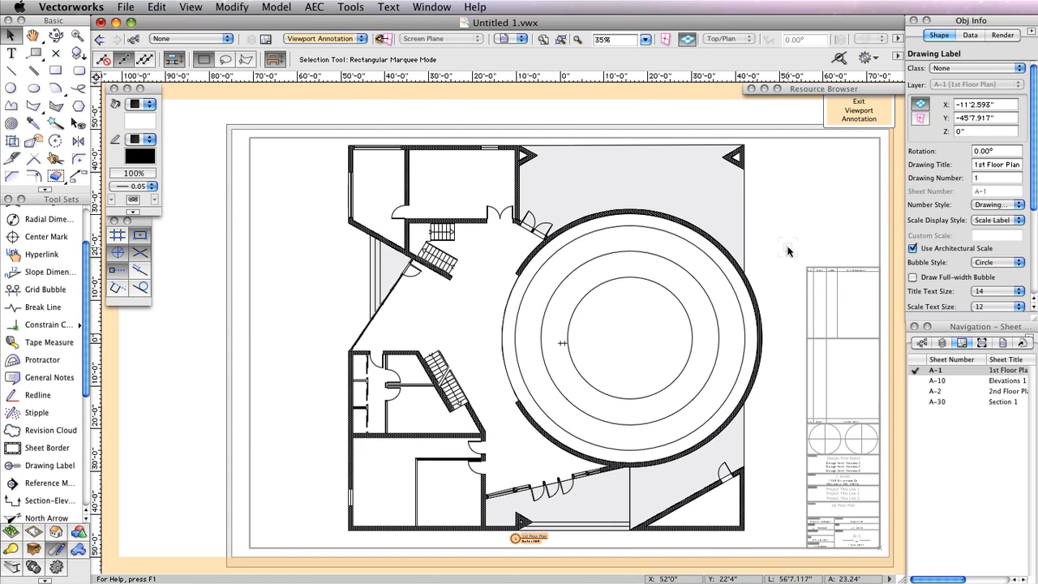
click(318, 6)
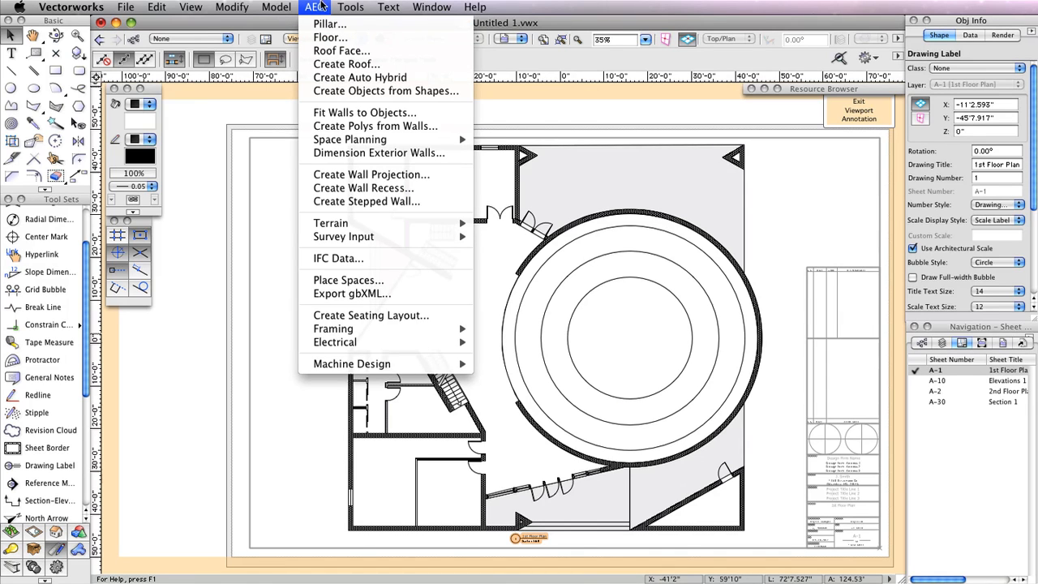
click(379, 152)
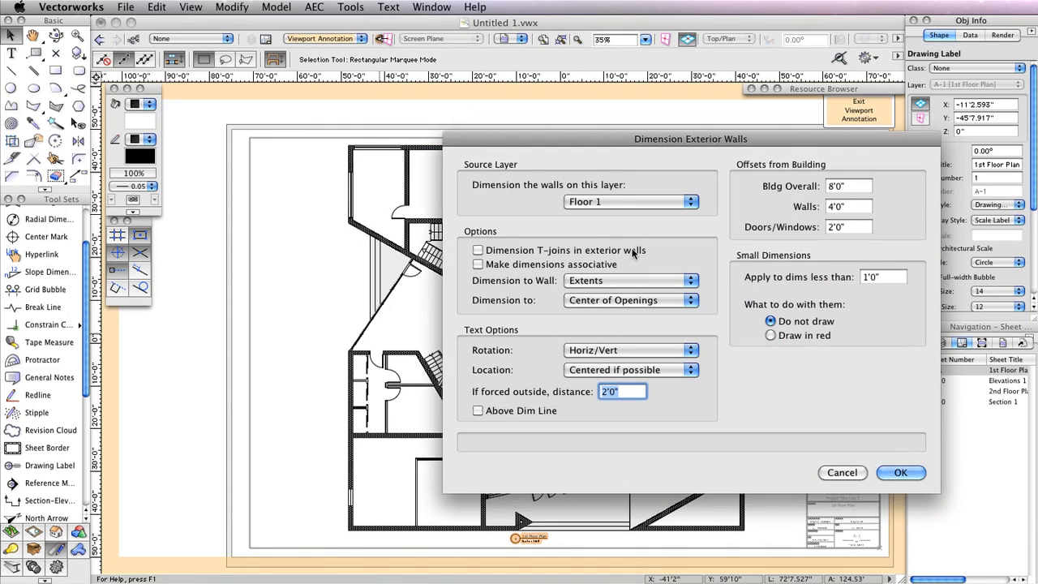
click(638, 202)
click(638, 202)
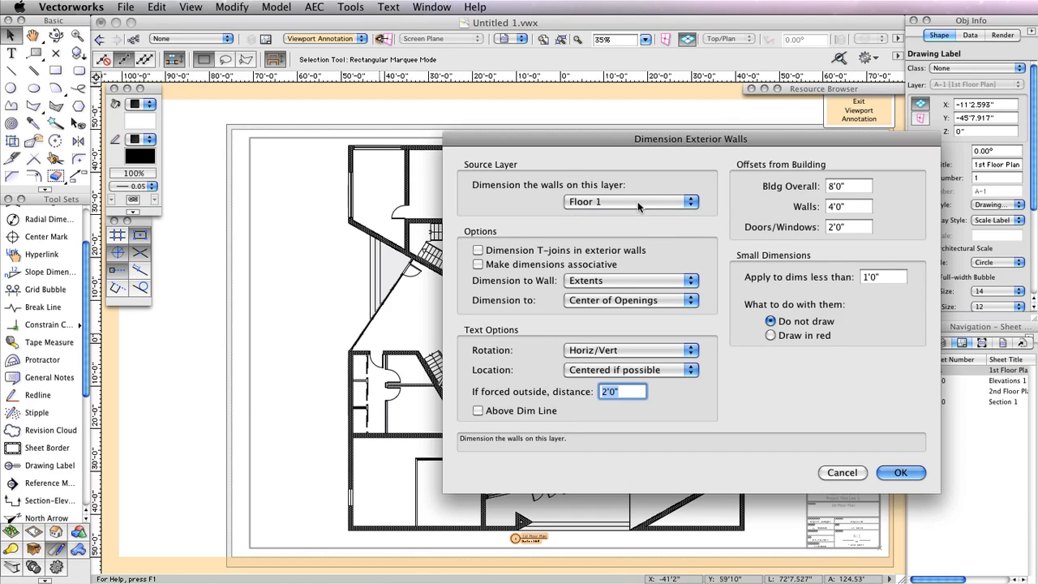
click(888, 277)
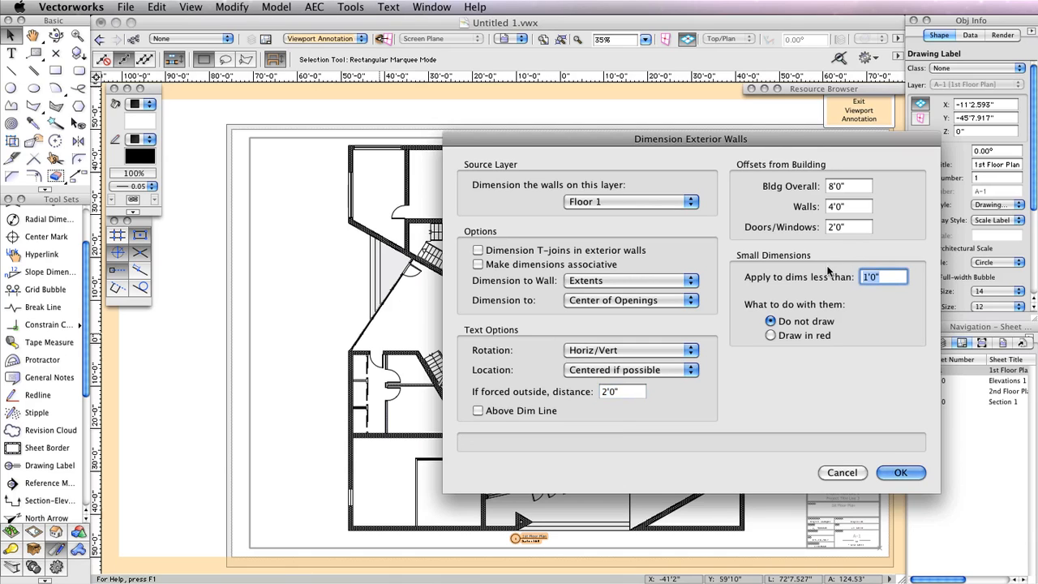
text(12)
click(898, 472)
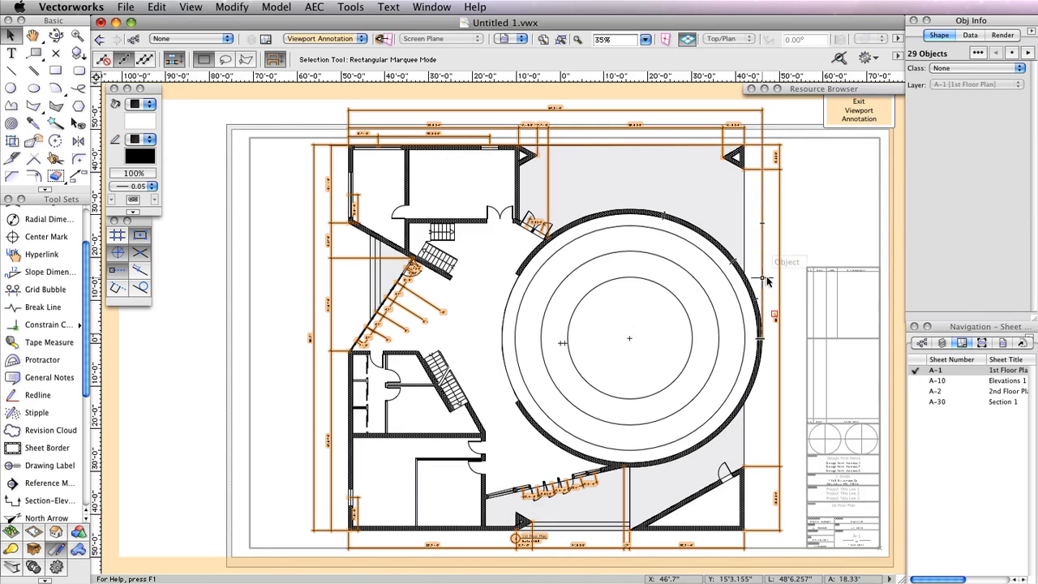
click(806, 214)
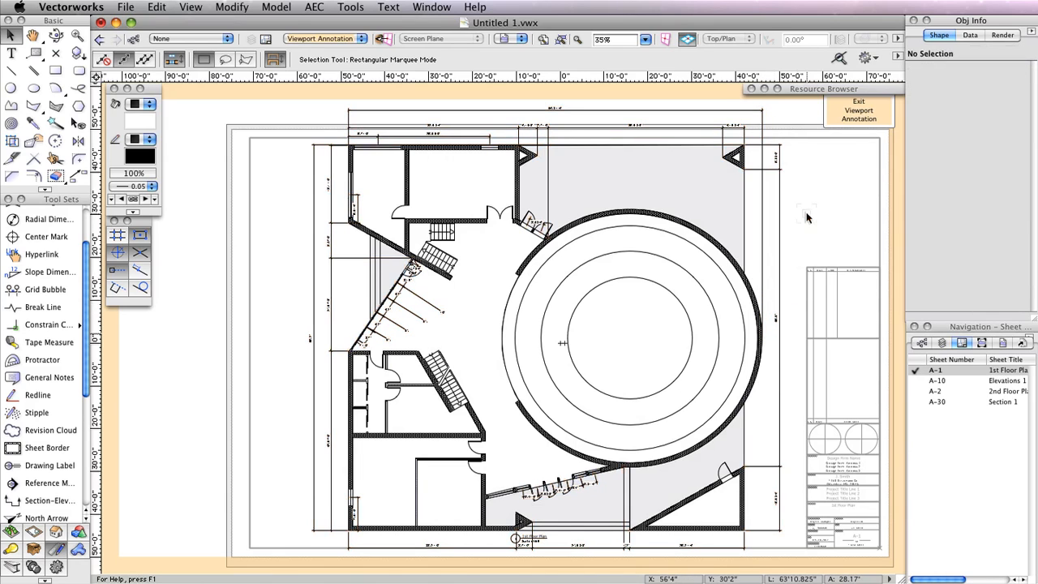
Delete the stray dimensions projecting from the angled glazed wall and those around the angled row of entrance doors
click(440, 309)
key(Delete)
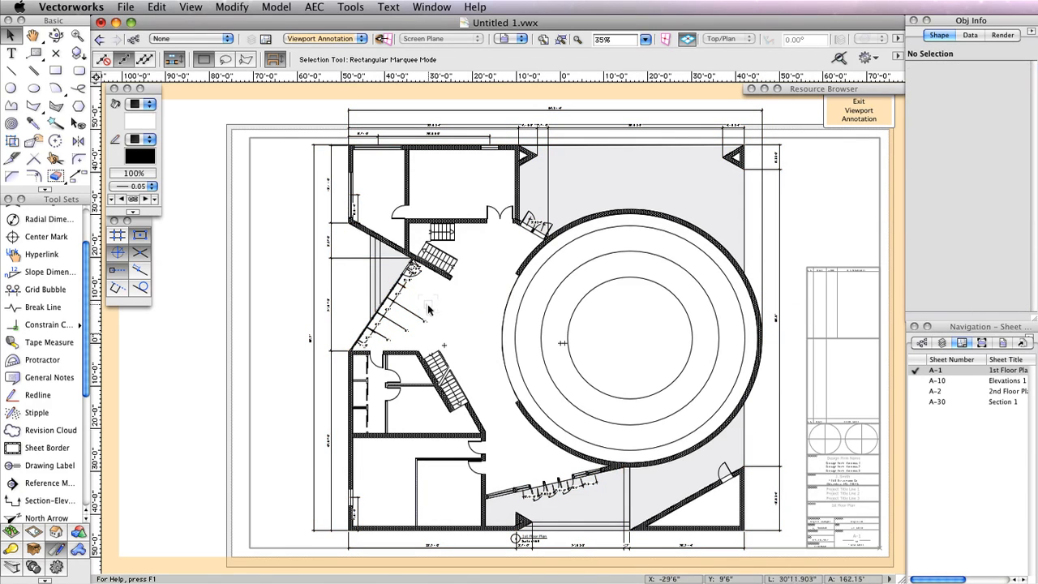
click(384, 336)
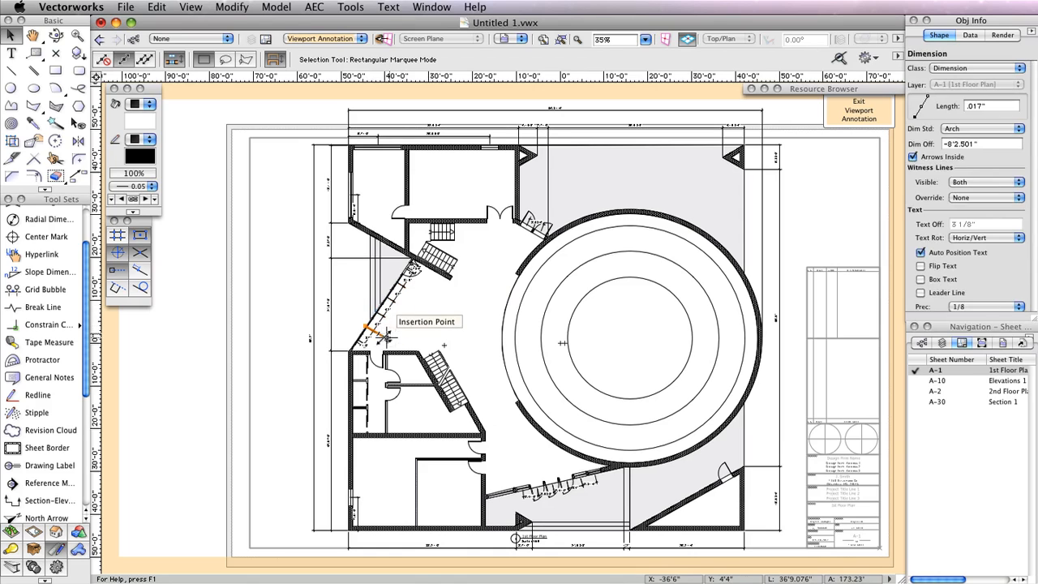
key(Delete)
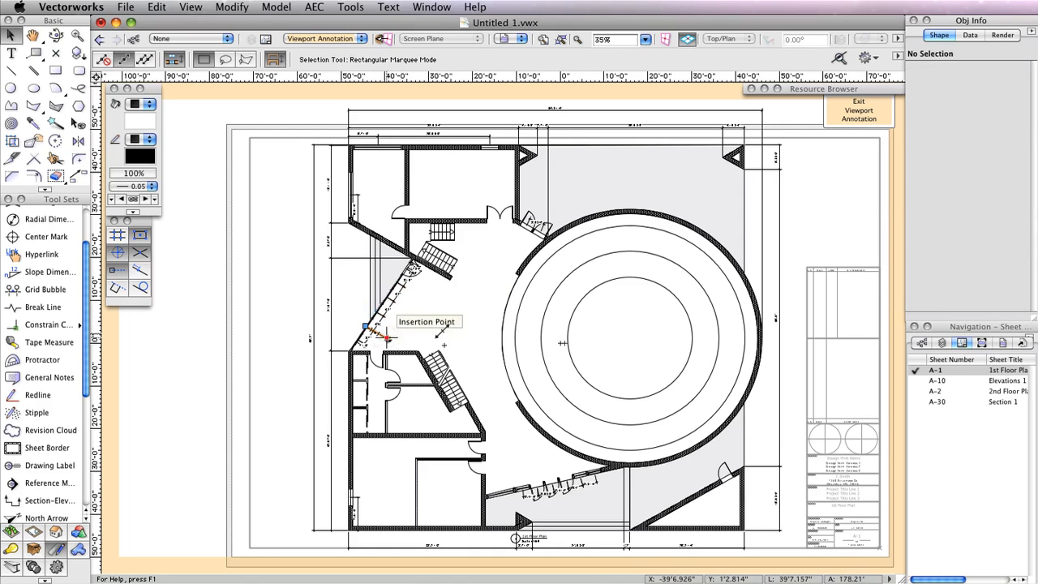
click(561, 483)
key(Delete)
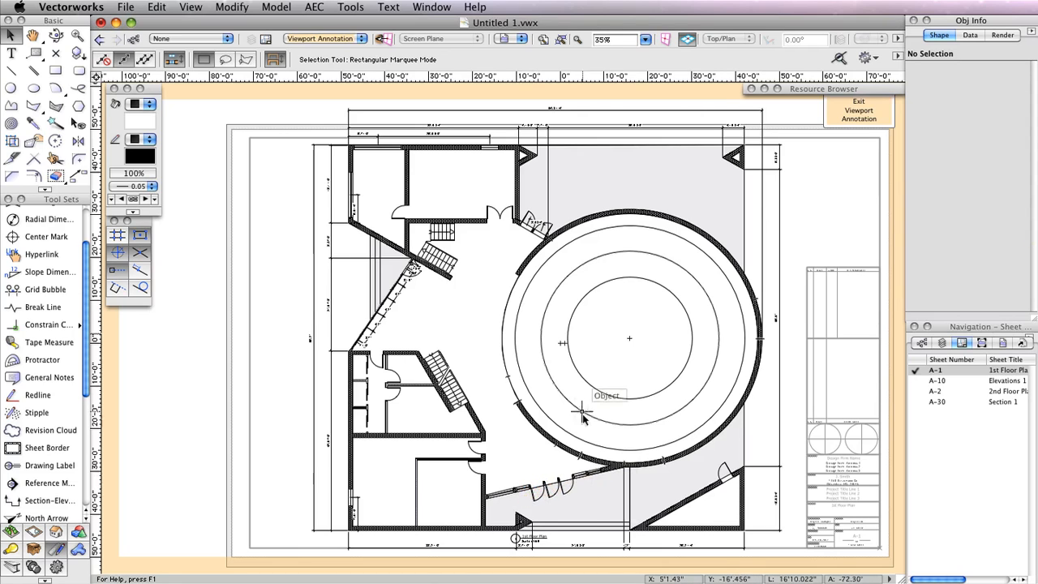
Move the 1st Floor Plan drawing label below the lower dimension chain and finish editing the viewport annotations
scroll(583, 422, down, 5)
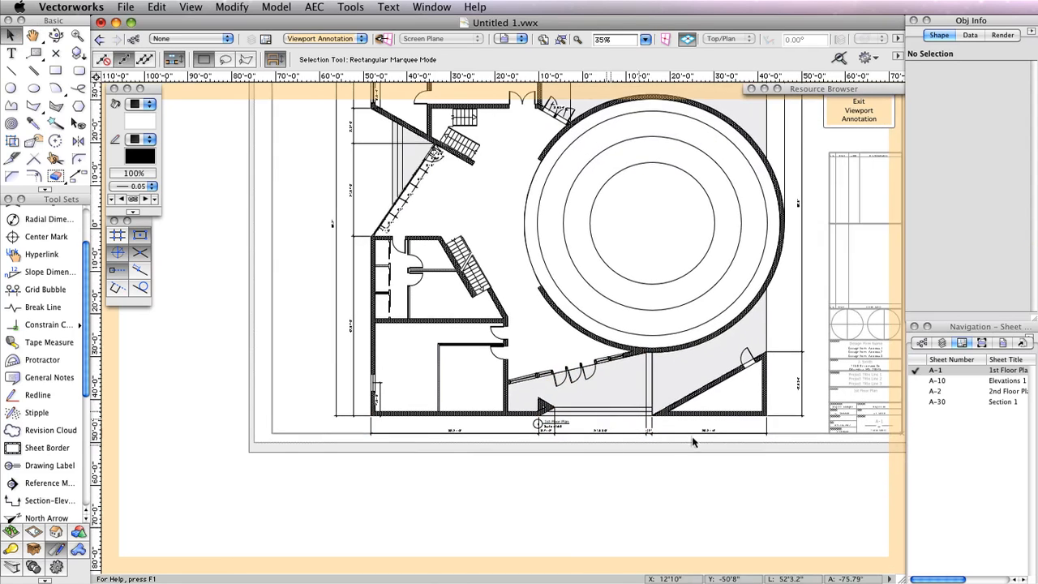
scroll(693, 442, up, 8)
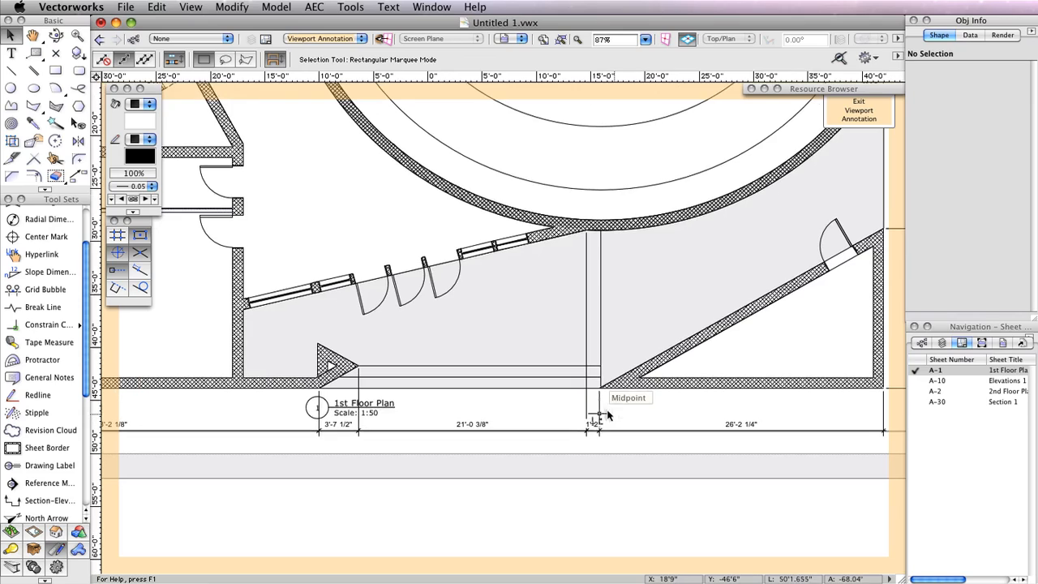
click(598, 414)
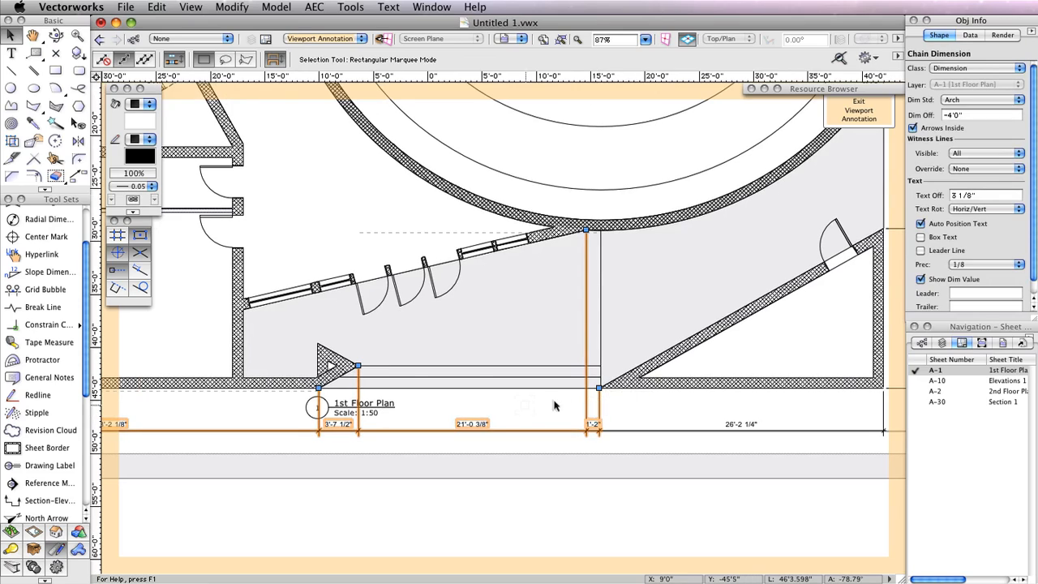
click(477, 394)
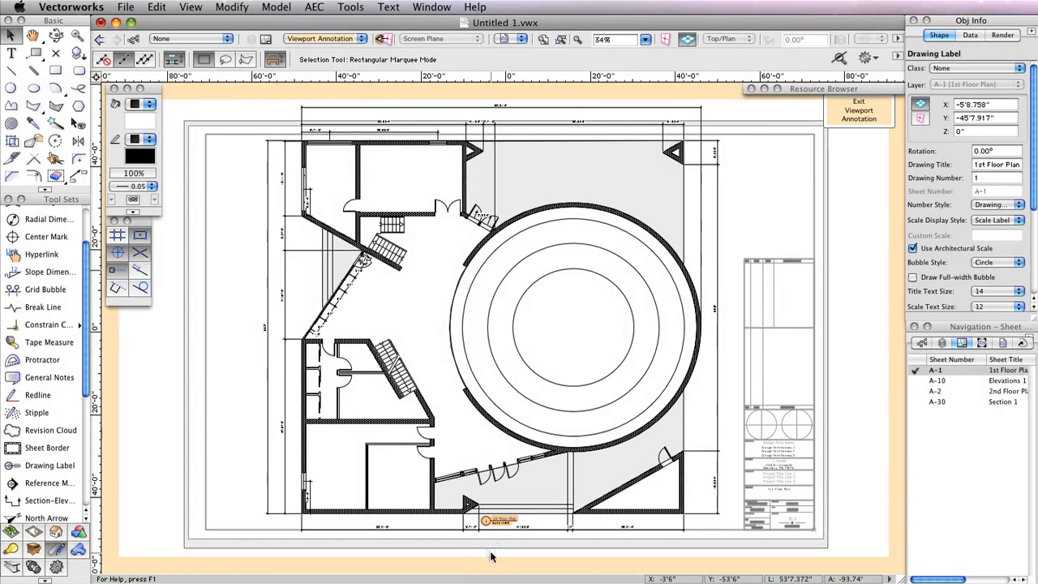
mouse_move(487, 525)
mouse_down()
mouse_move(487, 538)
mouse_move(460, 545)
mouse_up()
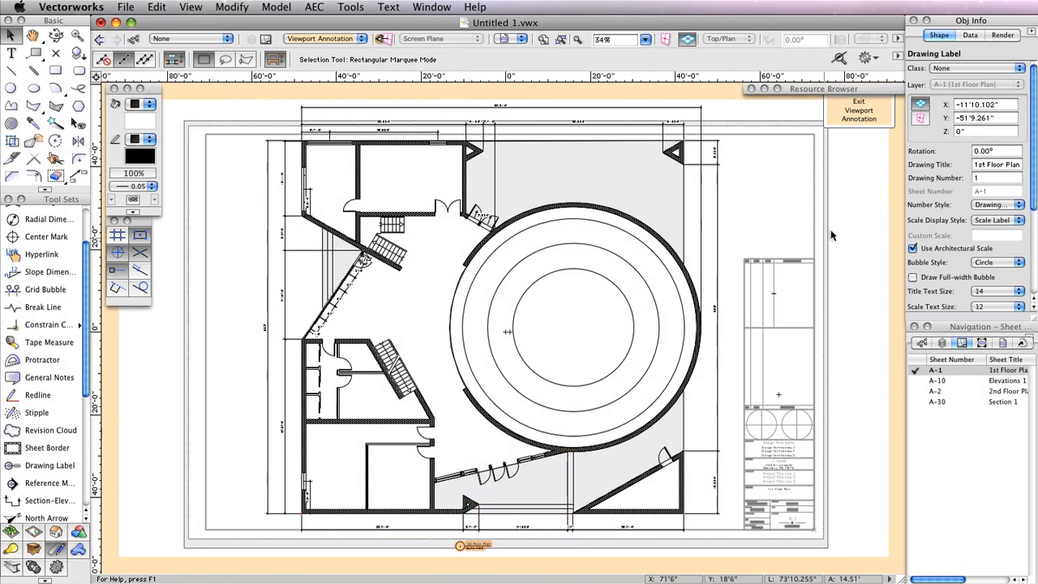
click(858, 111)
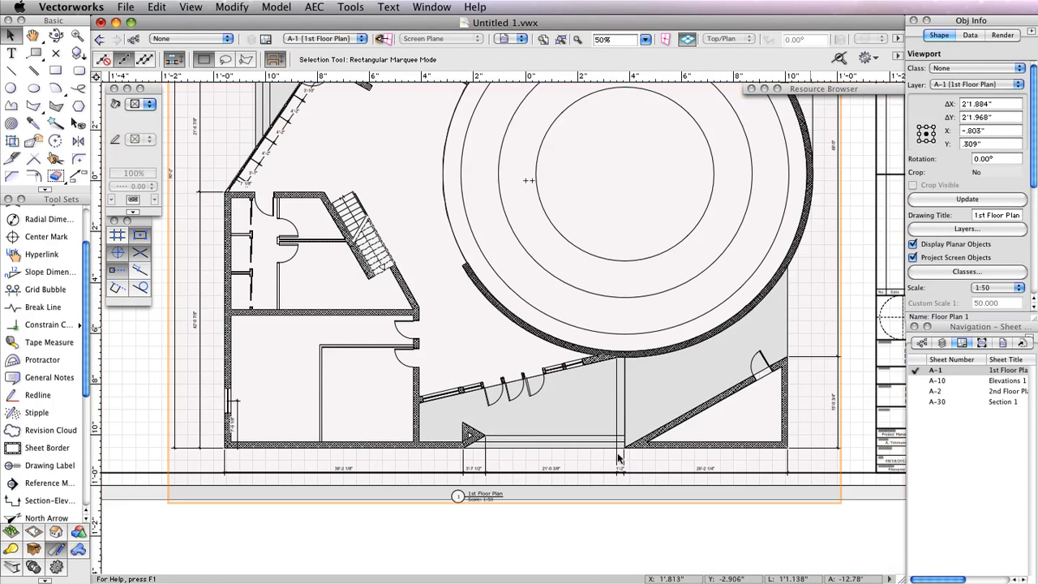
Give the 1st Floor Plan viewport a custom scale of 1:75 so it fits sheet A-1, and deselect it
scroll(511, 508, down, 5)
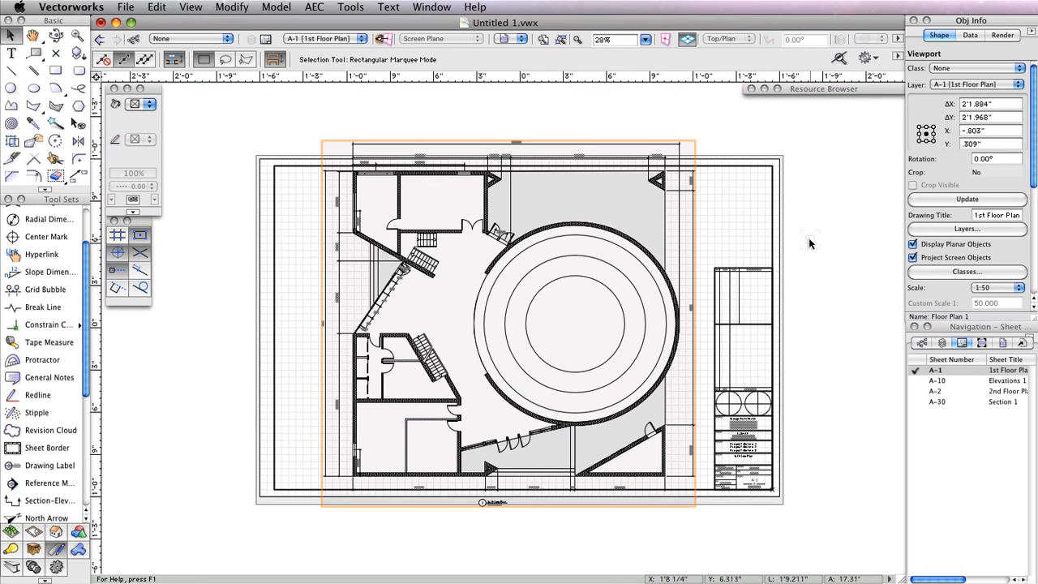
click(1008, 290)
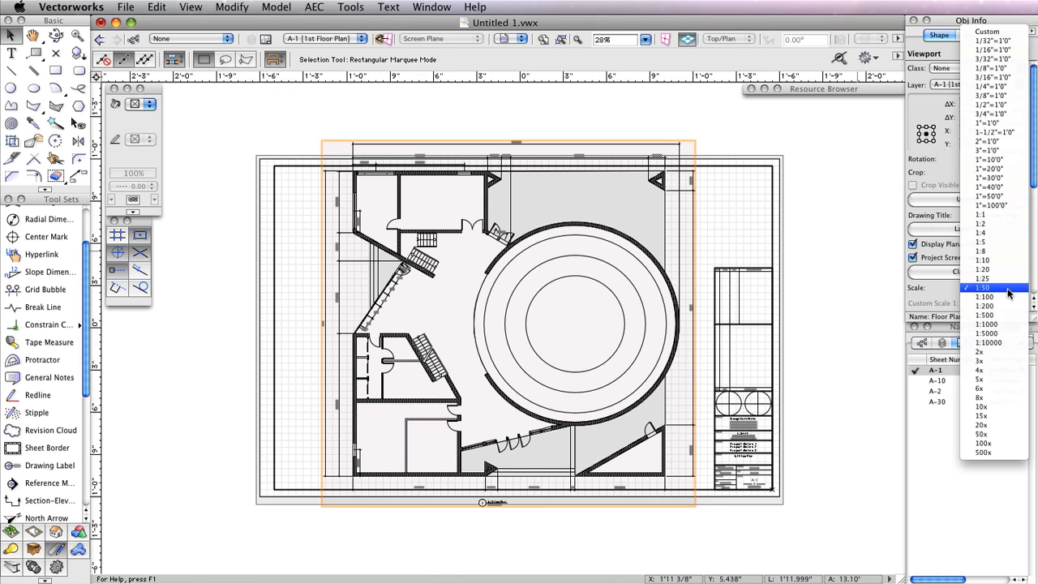
click(1007, 33)
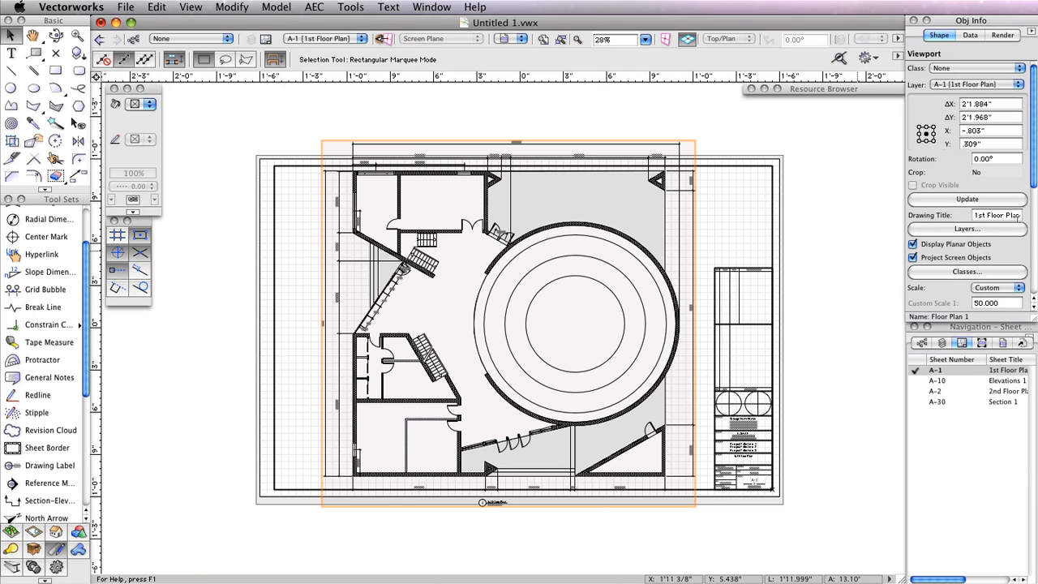
click(995, 302)
text(75)
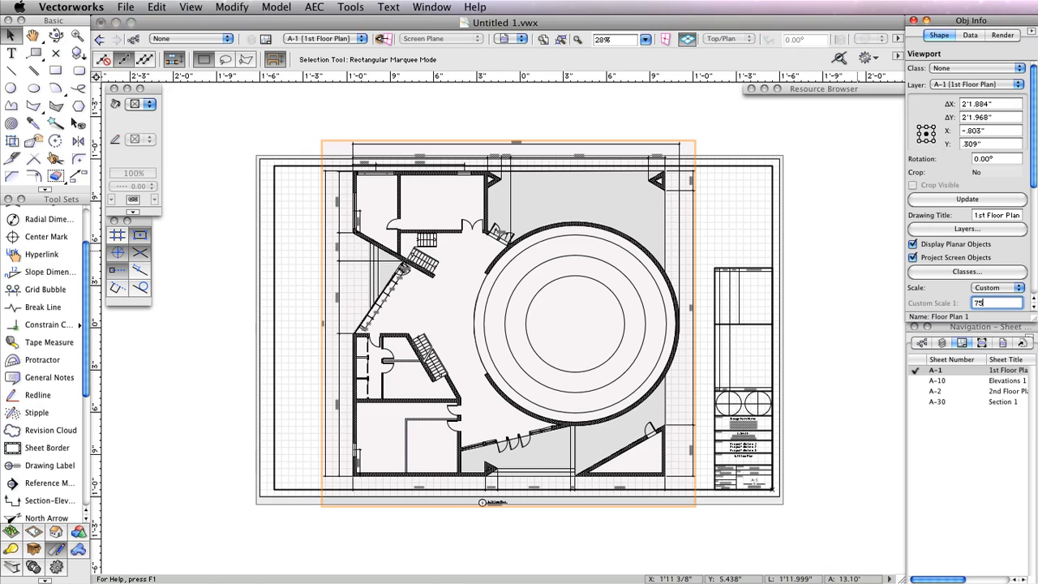
key(Return)
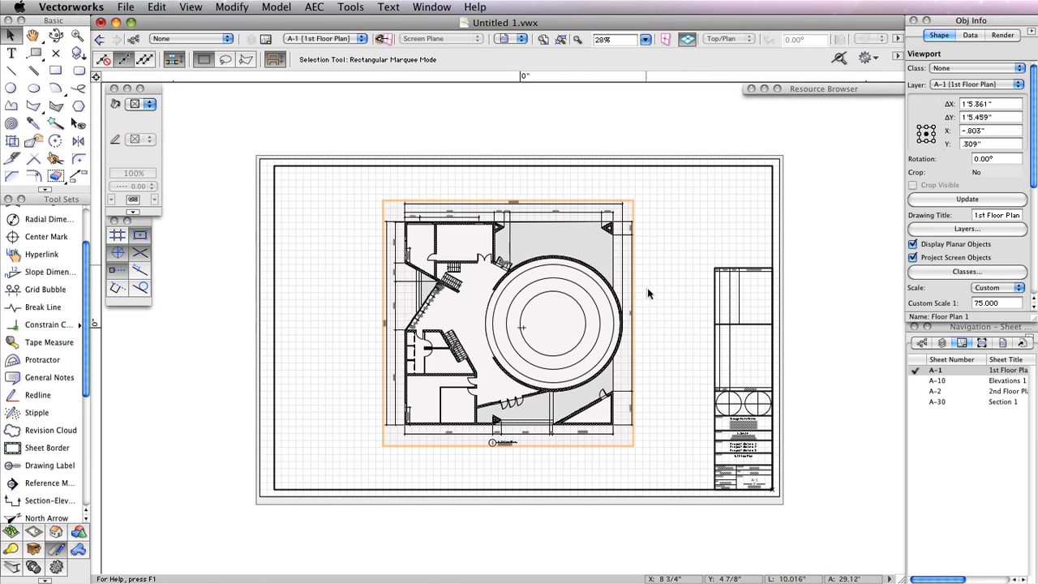
click(659, 313)
scroll(484, 303, up, 2)
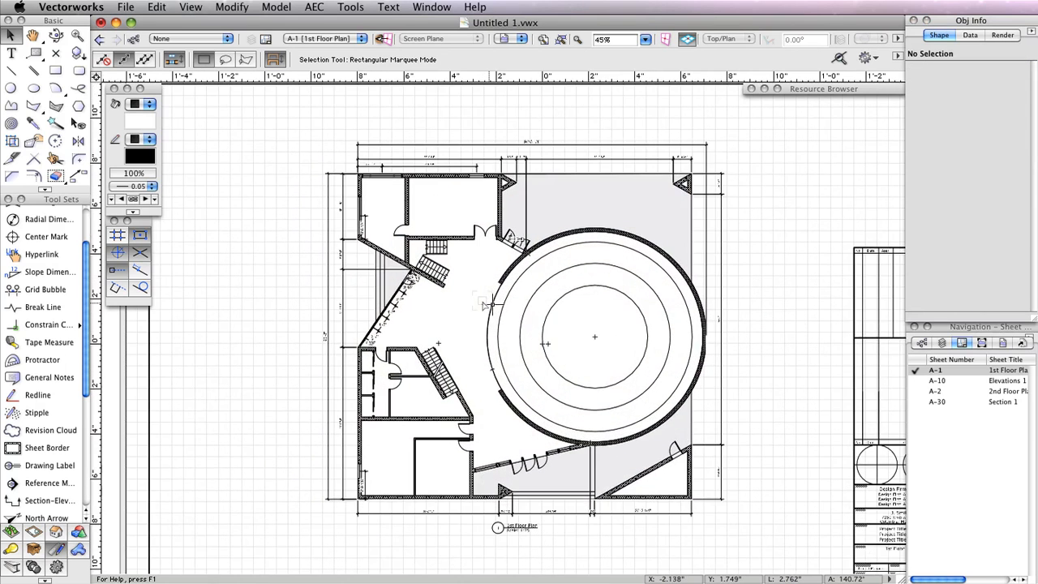
middle_drag(760, 297, 746, 283)
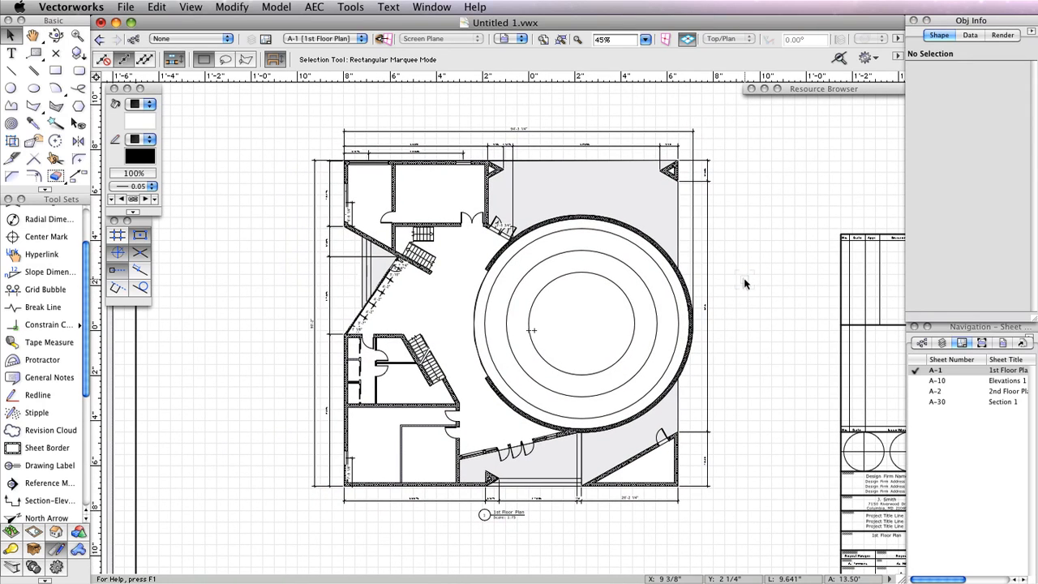
scroll(744, 283, down, 1)
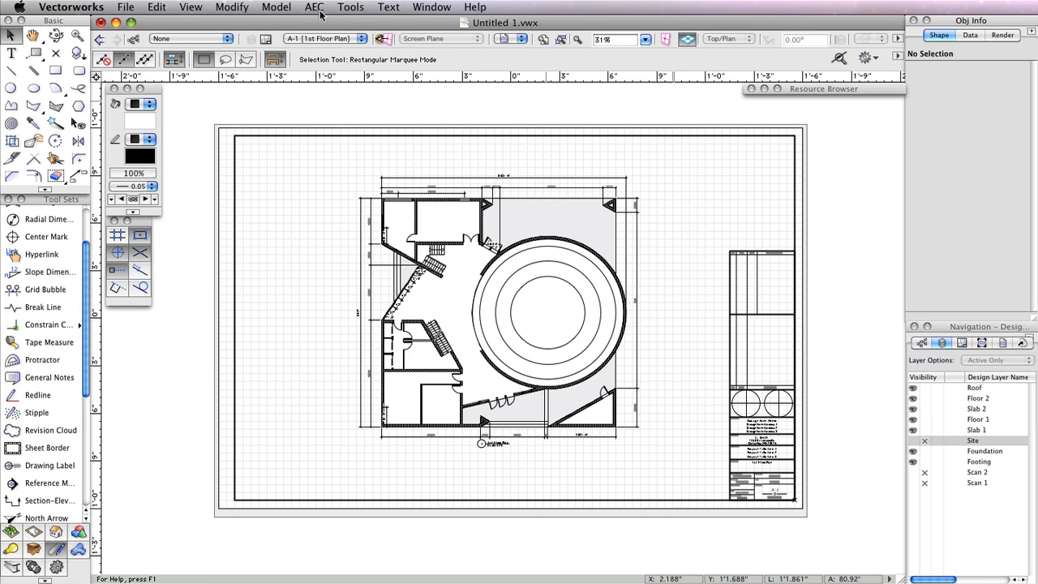
Leave the sheet and make Floor 1 the active design layer
click(345, 40)
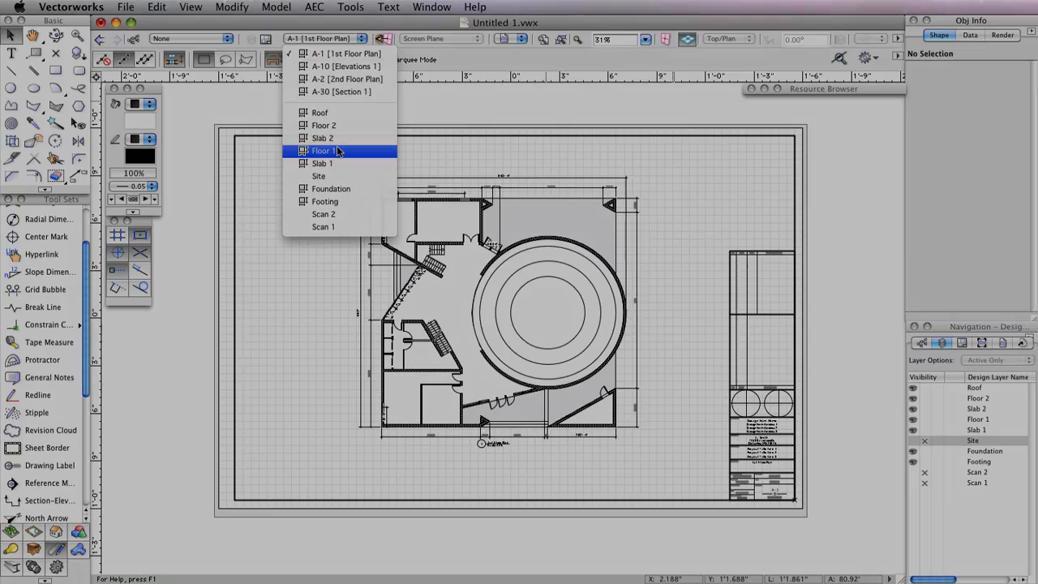
click(338, 152)
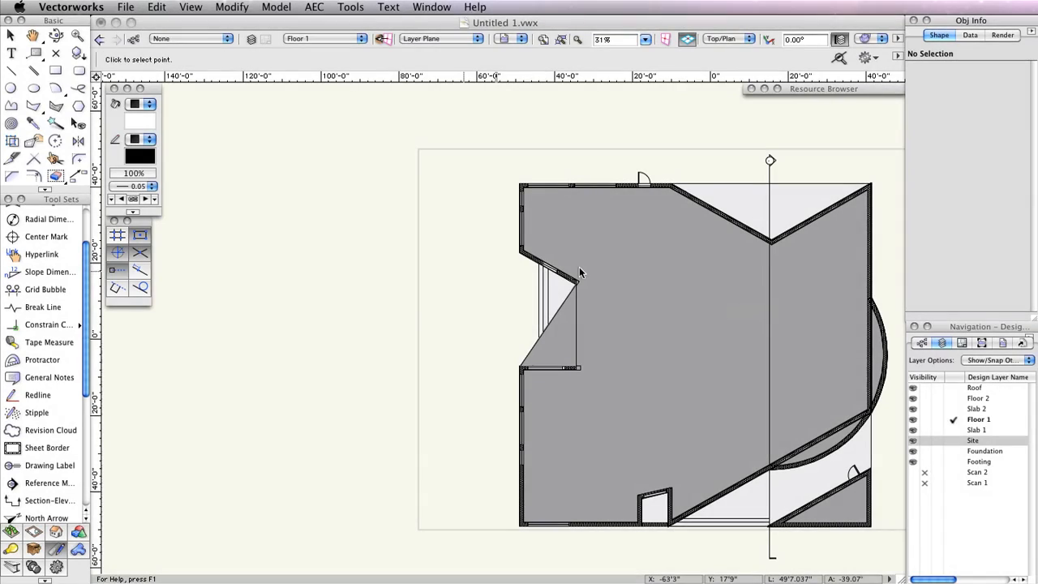
key(x)
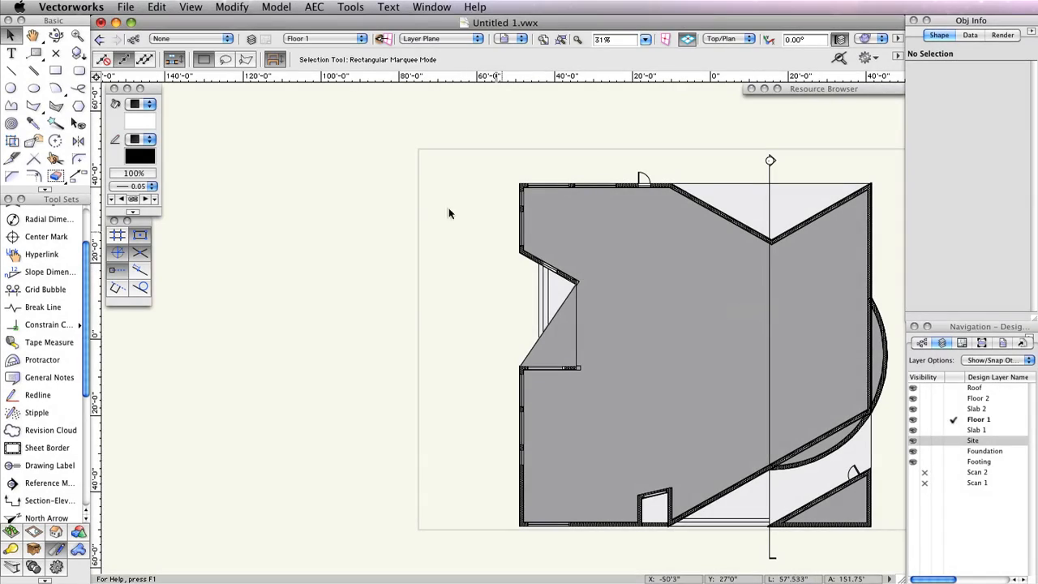
Set a 3D view toward the building's upper-left corner with 5'0" viewer height, 5'0" look-toward height and Normal perspective
click(191, 6)
click(215, 196)
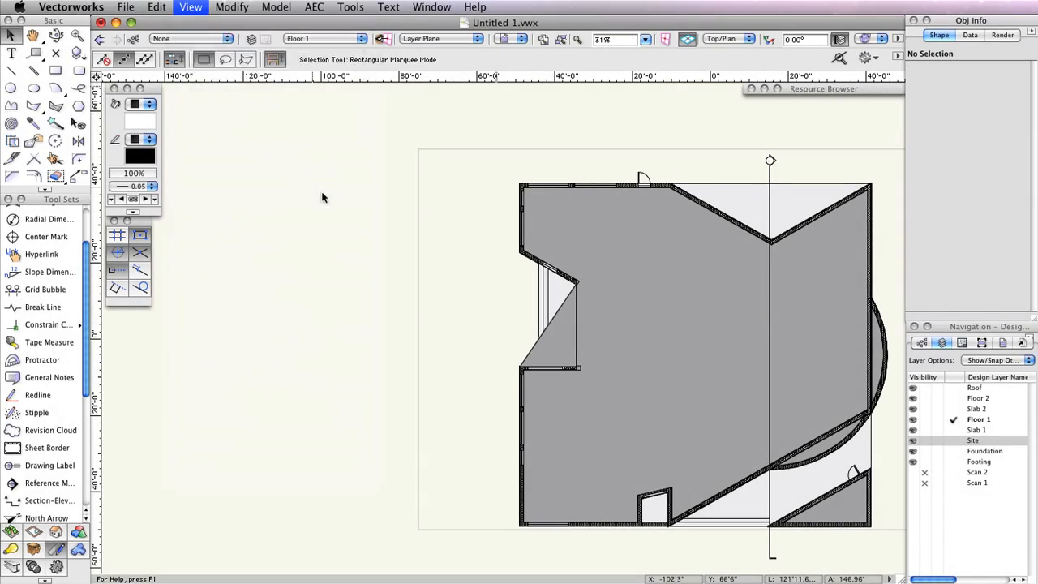
click(318, 158)
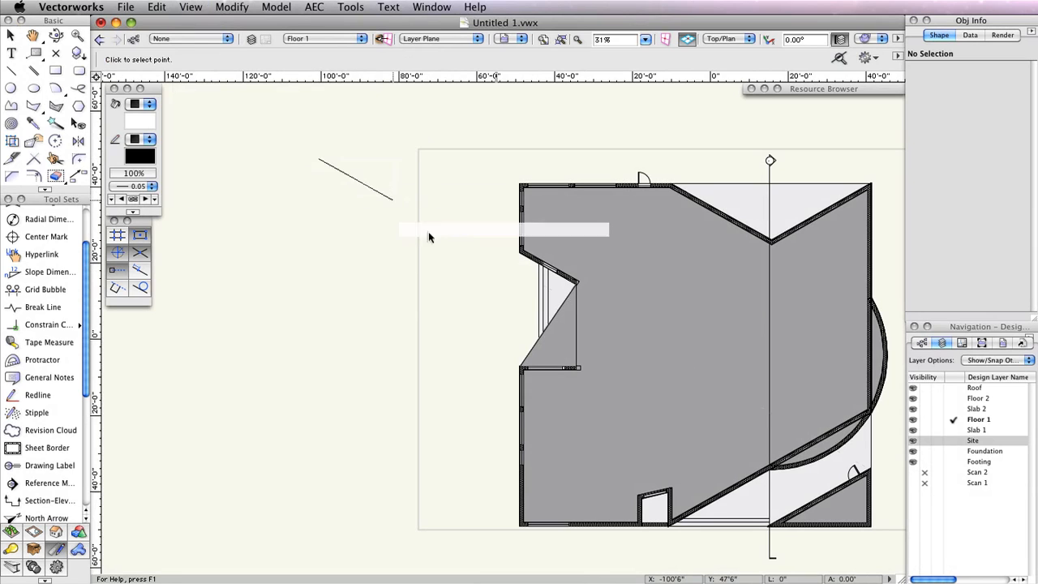
click(446, 247)
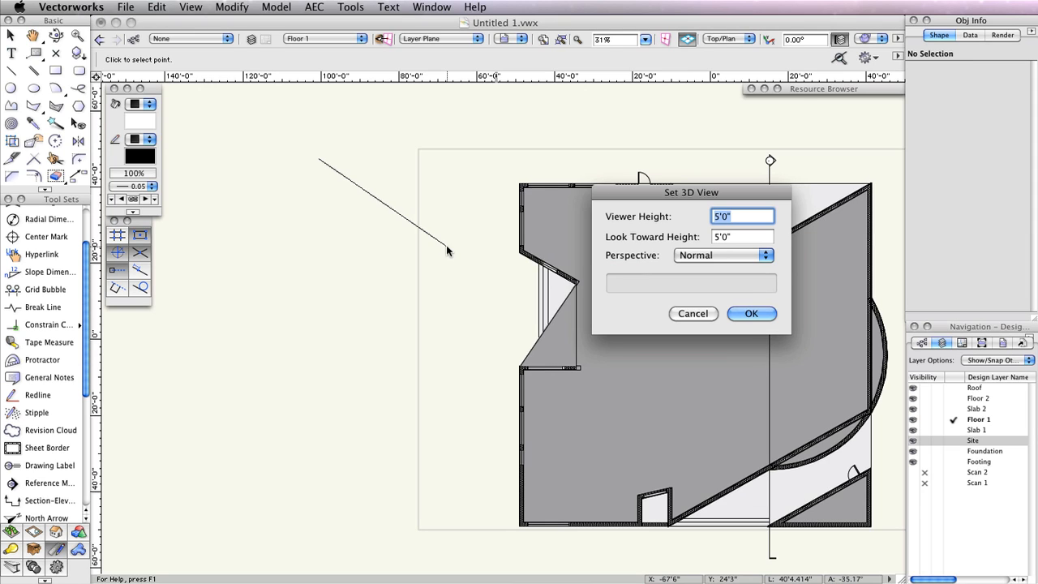
click(737, 254)
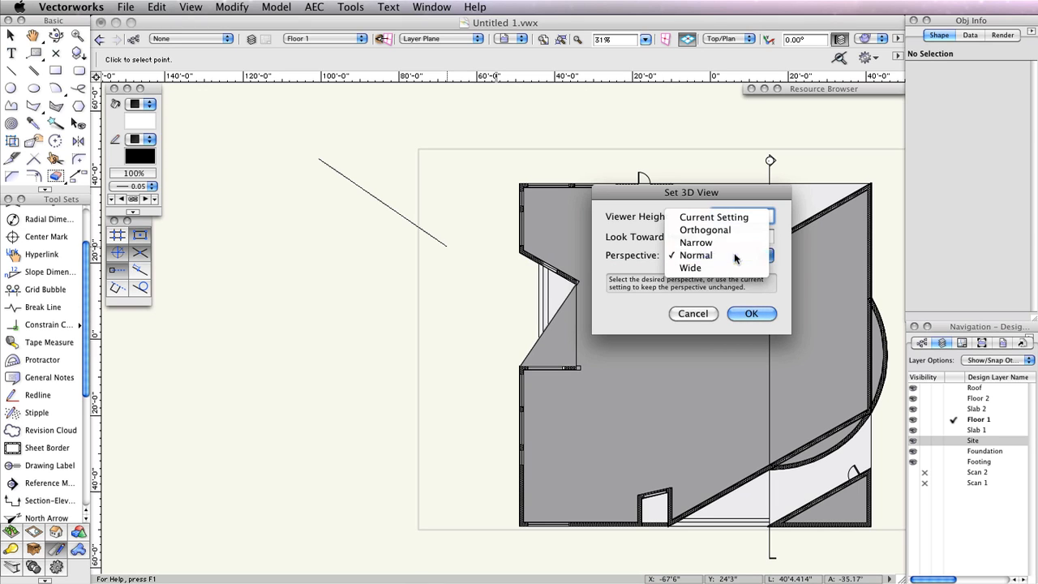
click(734, 255)
click(748, 313)
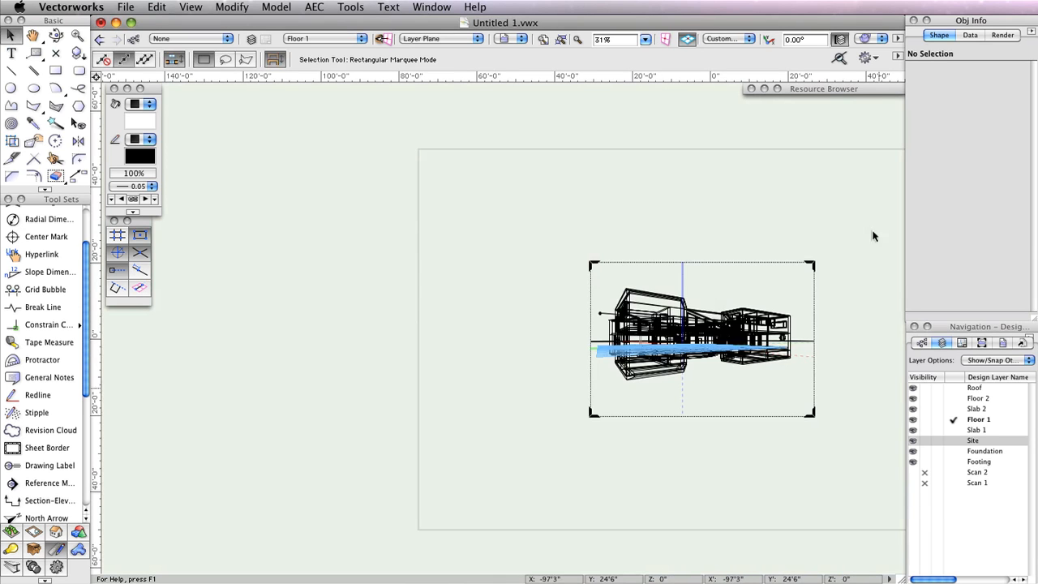
Render the perspective view in OpenGL and draw a rectangle about 52'5" by 28'6" around the building
click(866, 39)
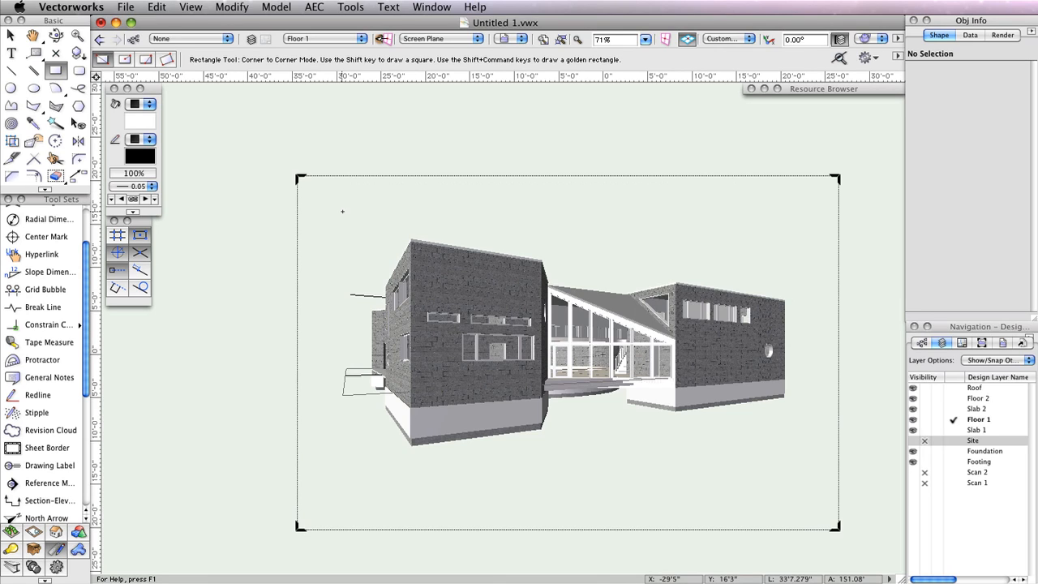
click(342, 212)
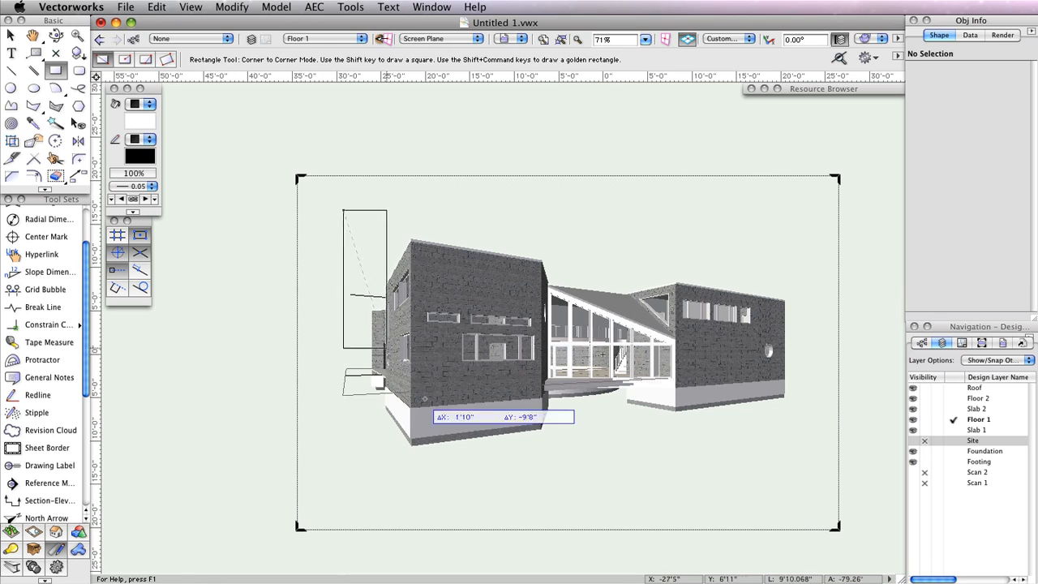
click(808, 456)
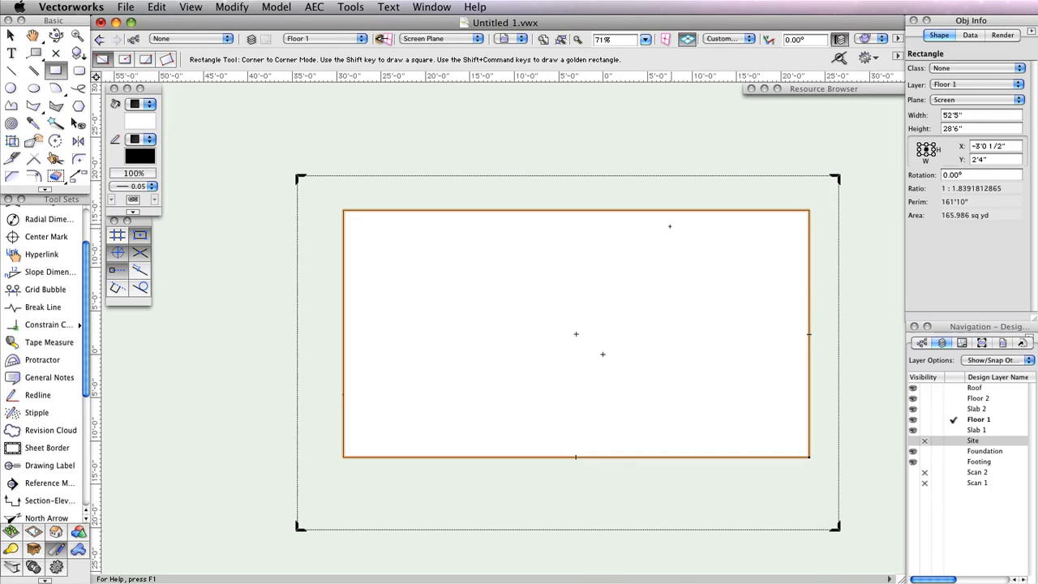
Create a viewport from the perspective view, using the rectangle as its crop, and name it Perspective 1
click(192, 6)
click(231, 294)
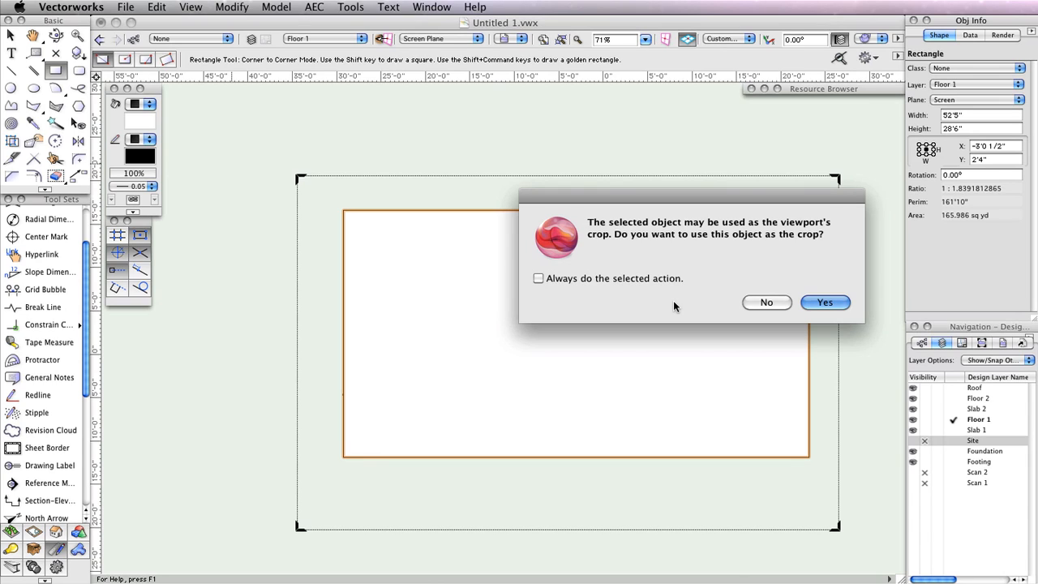
click(824, 303)
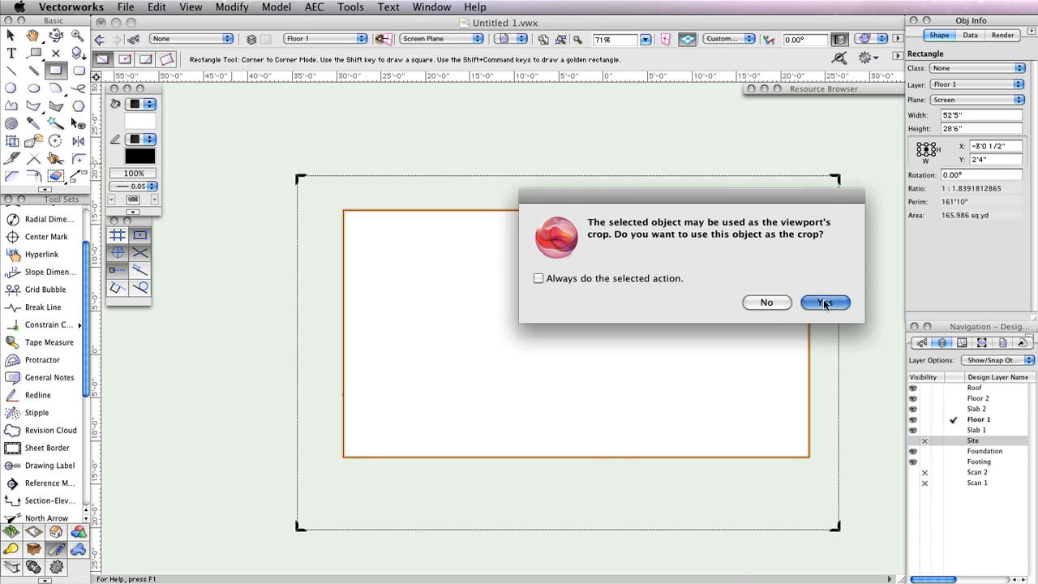
text(Per)
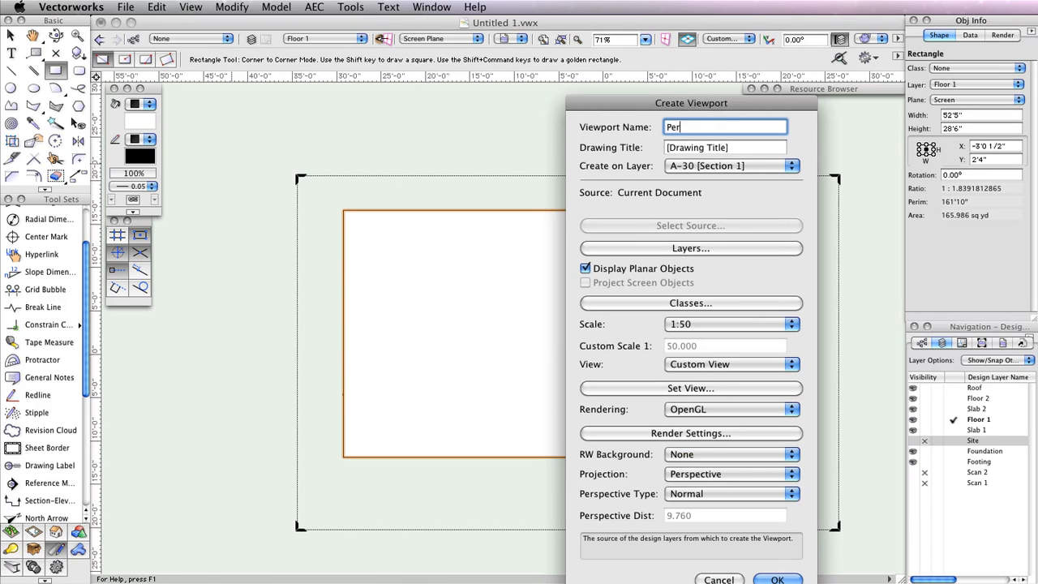
text(spective 1)
Place the new viewport on a new sheet layer numbered A-0 and titled Perspective View
click(738, 167)
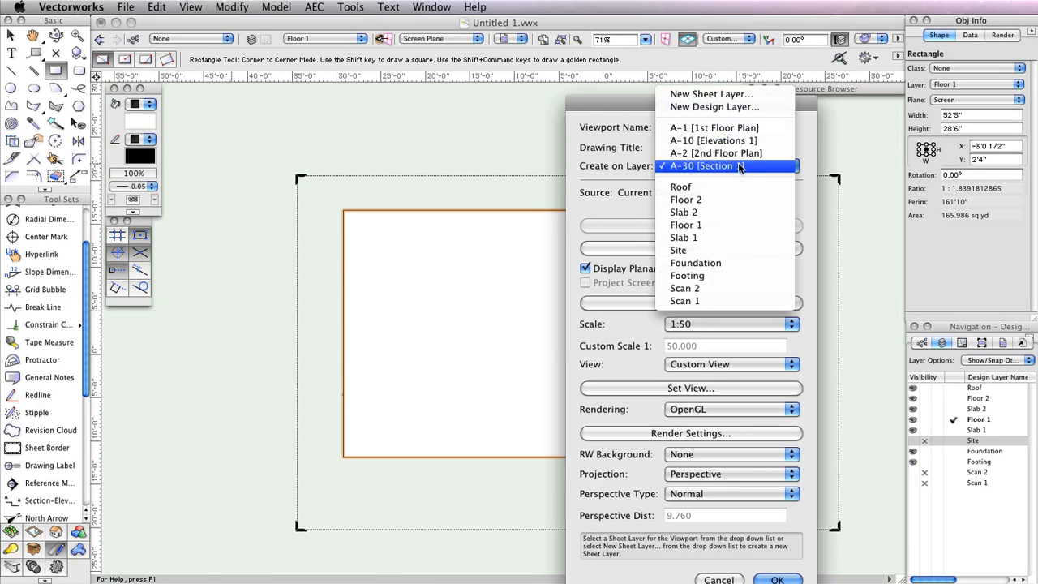
click(707, 91)
text(A-0)
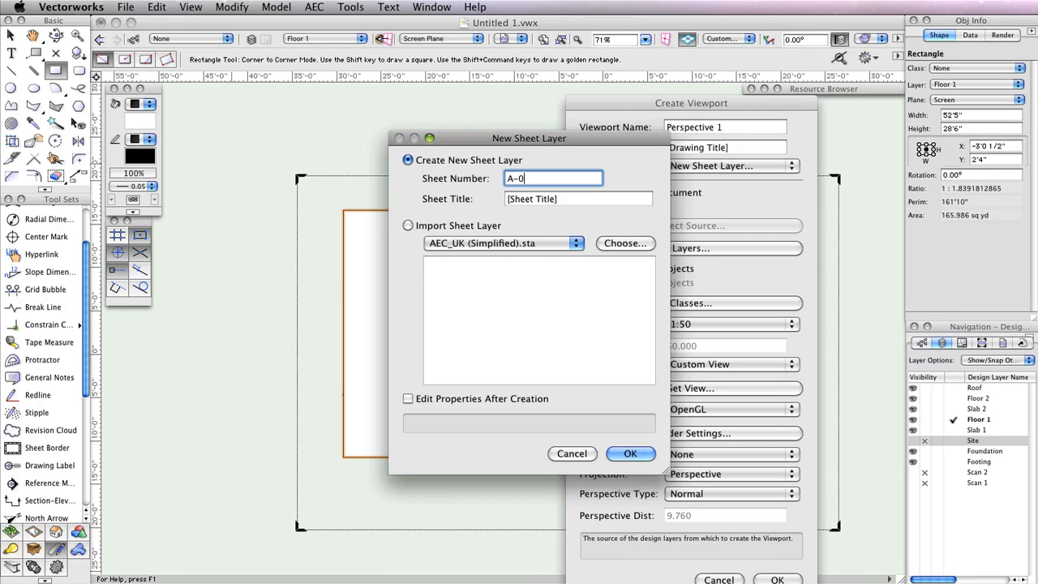
key(Tab)
text(Pesp)
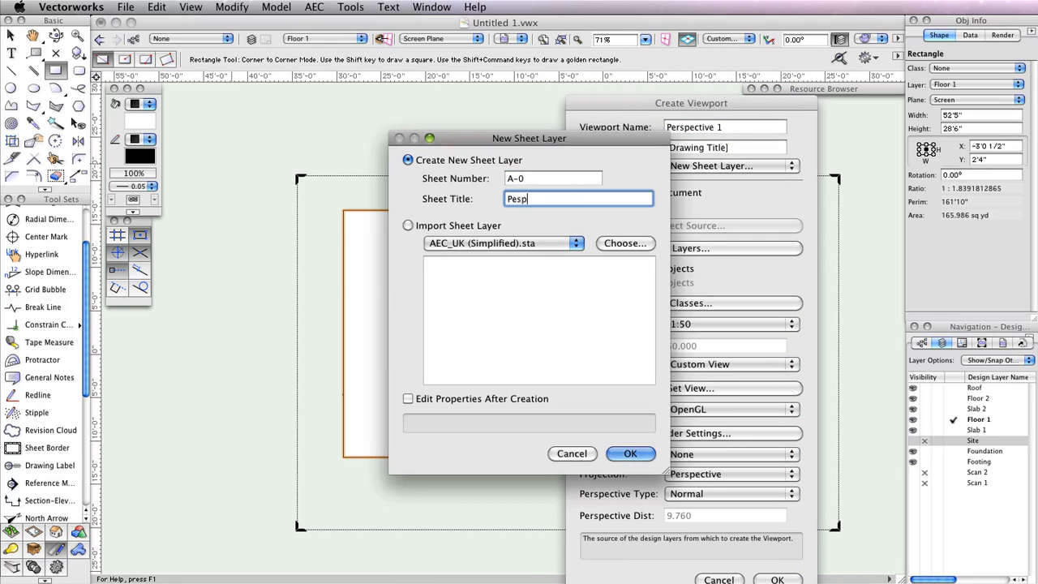
key(BackSpace)
key(BackSpace)
text(rspective View)
key(Return)
key(Return)
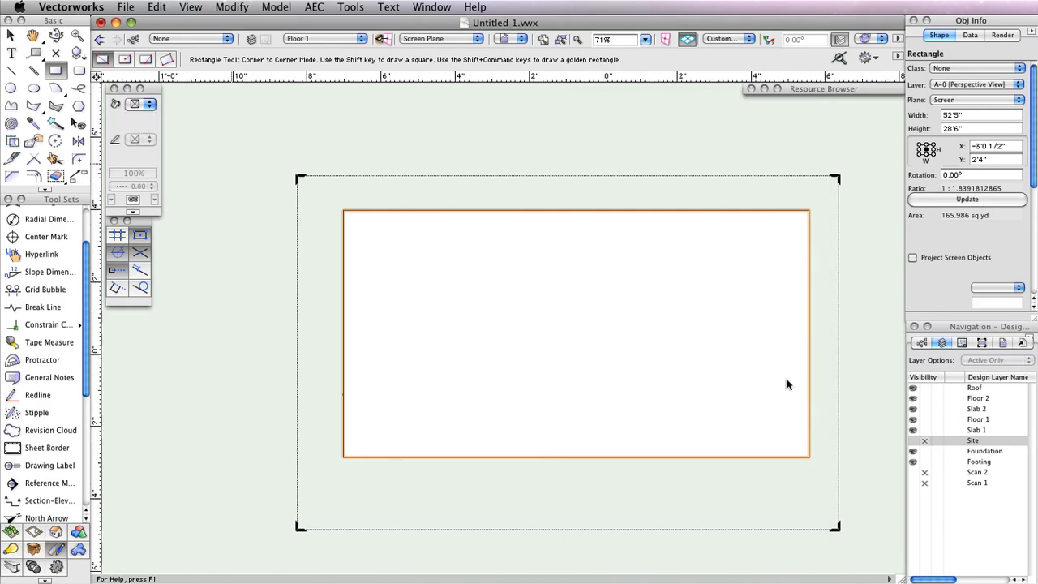
Set the Perspective 1 viewport's OpenGL background render to Very High detail with anti-aliasing
middle_drag(829, 196, 768, 151)
scroll(1024, 229, down, 5)
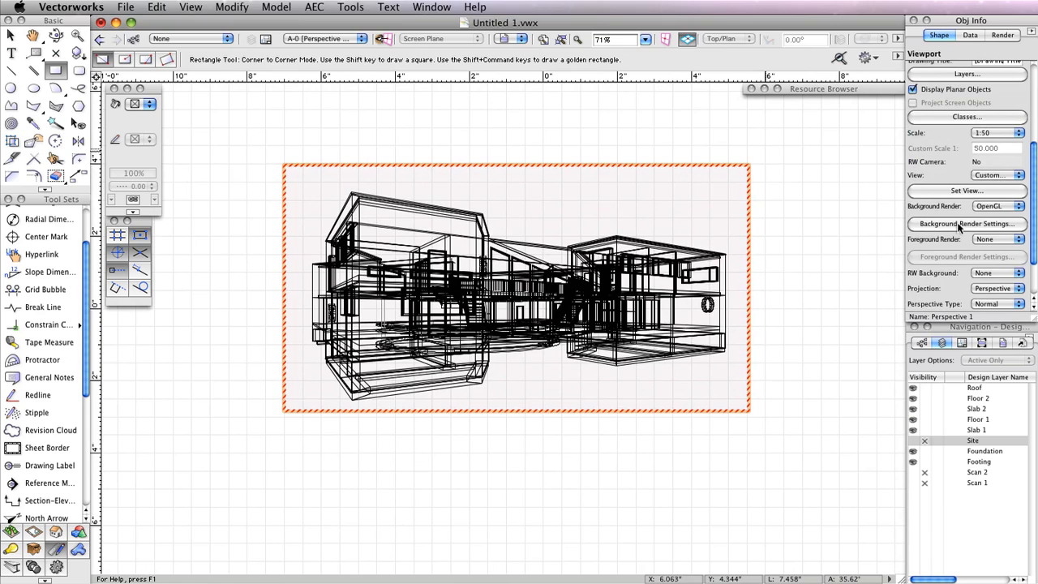
click(959, 224)
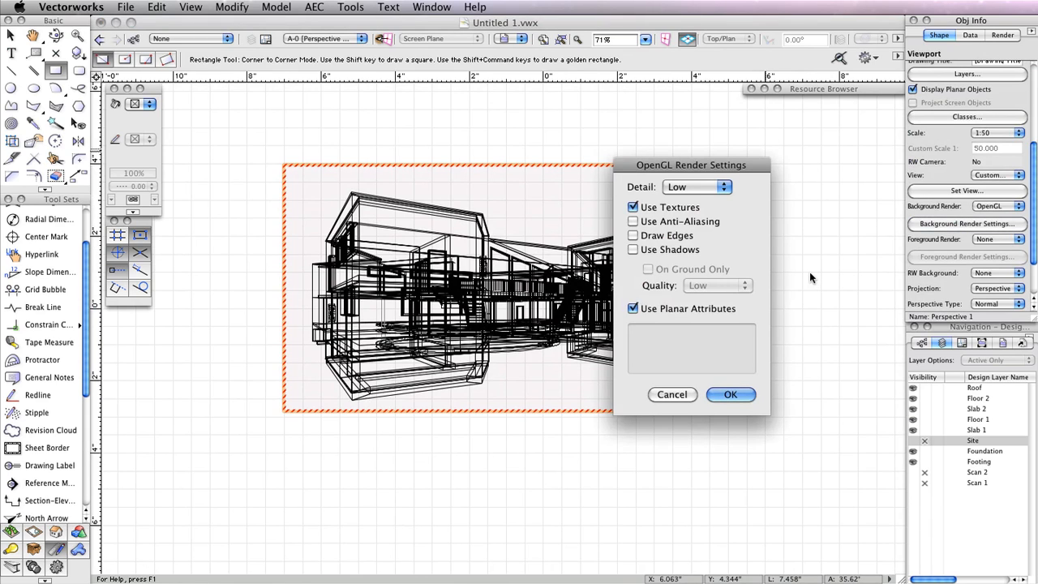
click(711, 189)
click(690, 224)
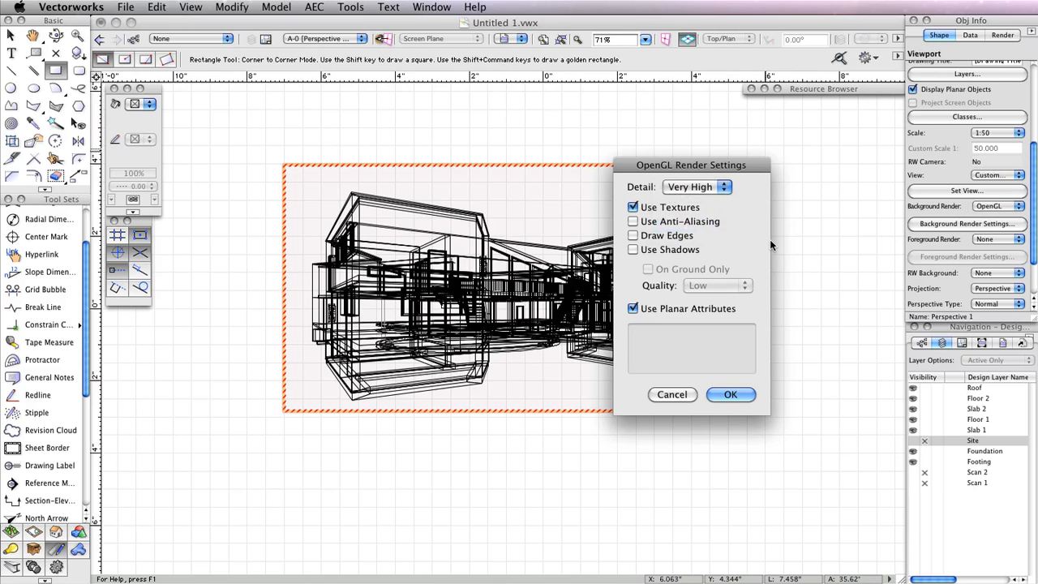
click(691, 222)
click(729, 394)
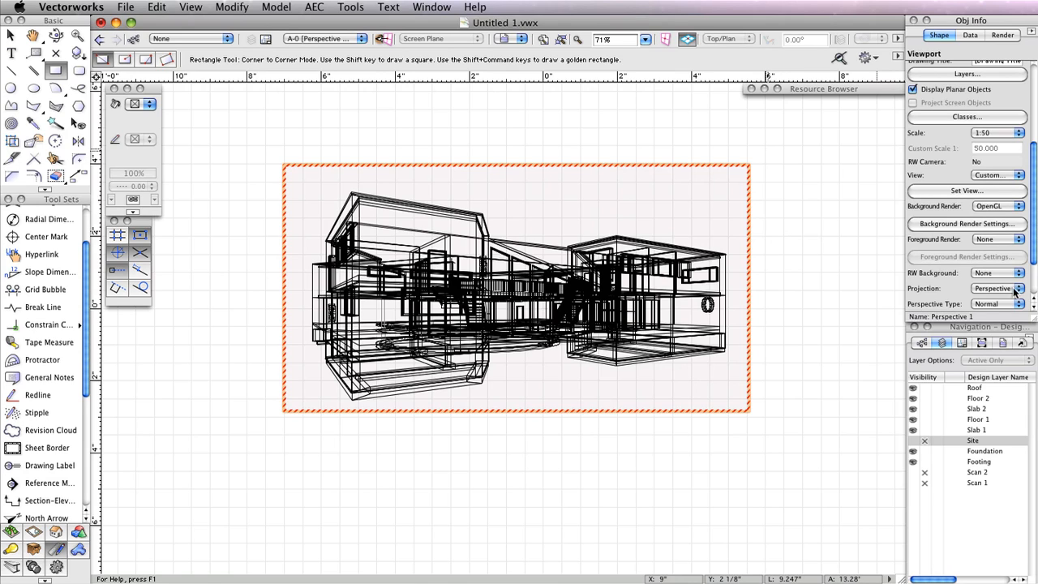
Give the viewport a Hidden Line foreground render with intersecting lines generated, and update it
click(1003, 239)
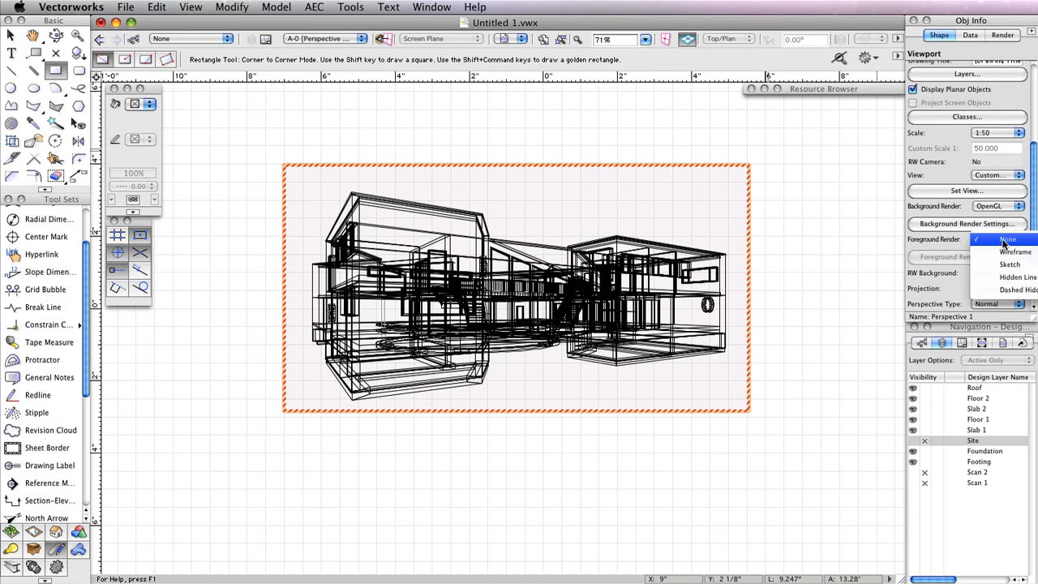
click(1010, 284)
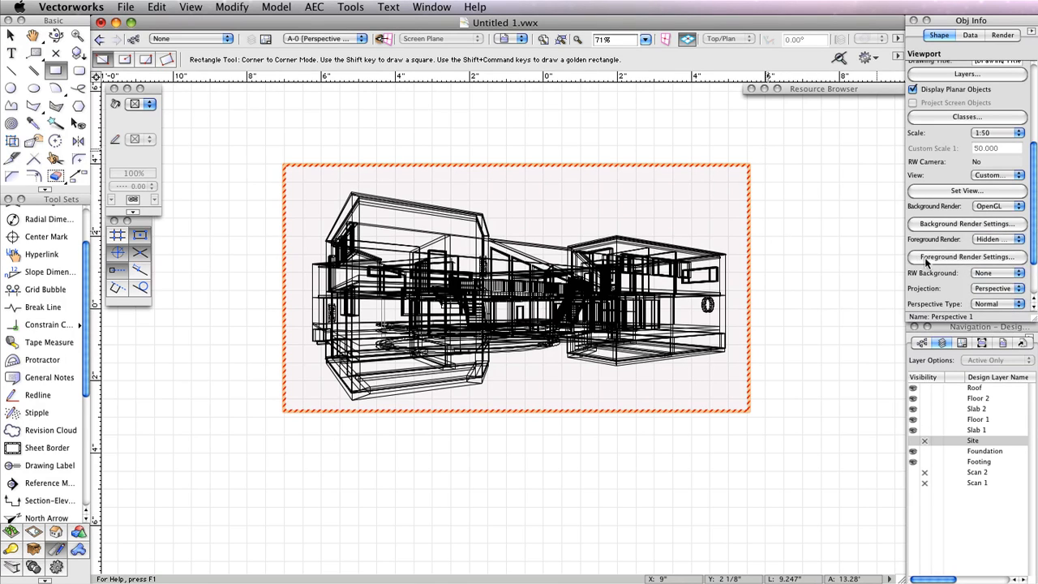
click(929, 257)
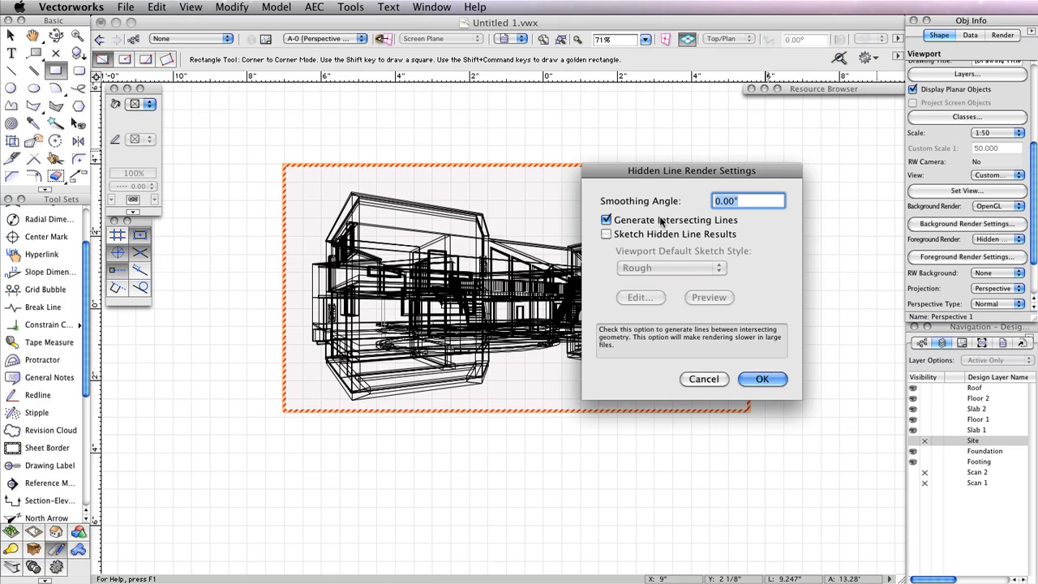
click(762, 378)
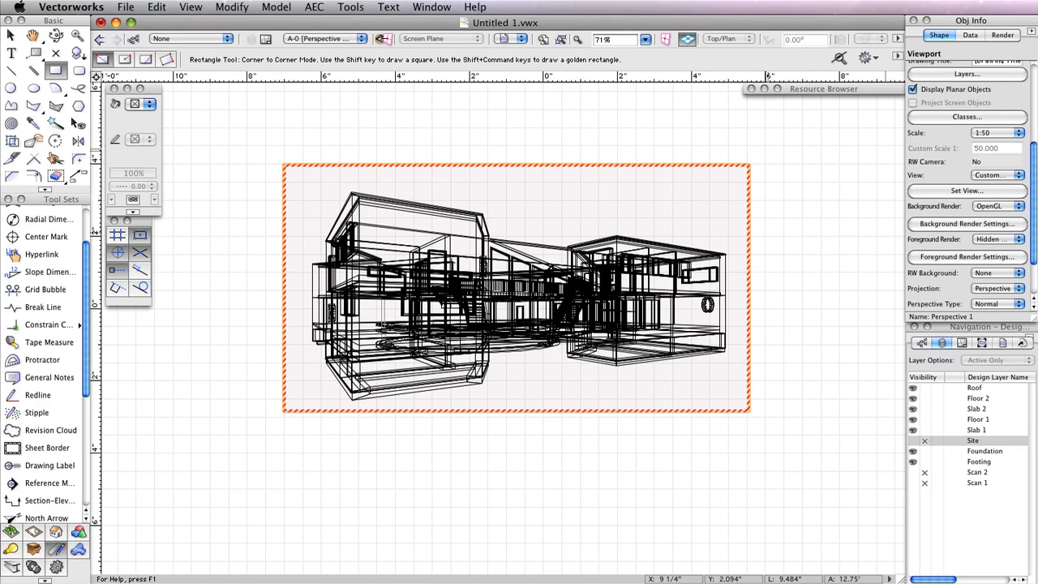
scroll(959, 192, up, 5)
click(947, 200)
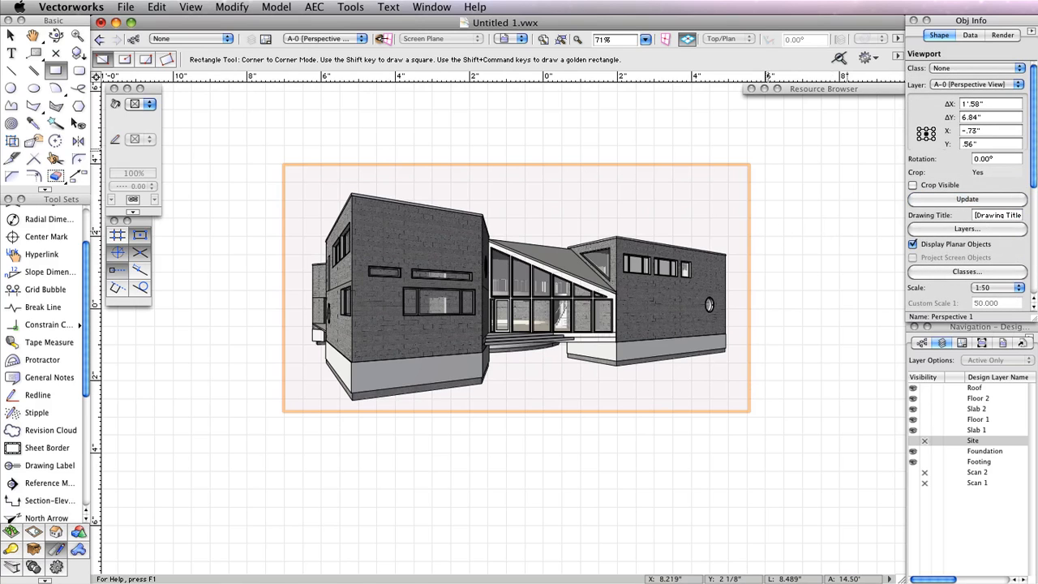
Try Final Quality Renderworks as the viewport's background render with an HDRI Sky Day Renderworks background
scroll(939, 274, down, 7)
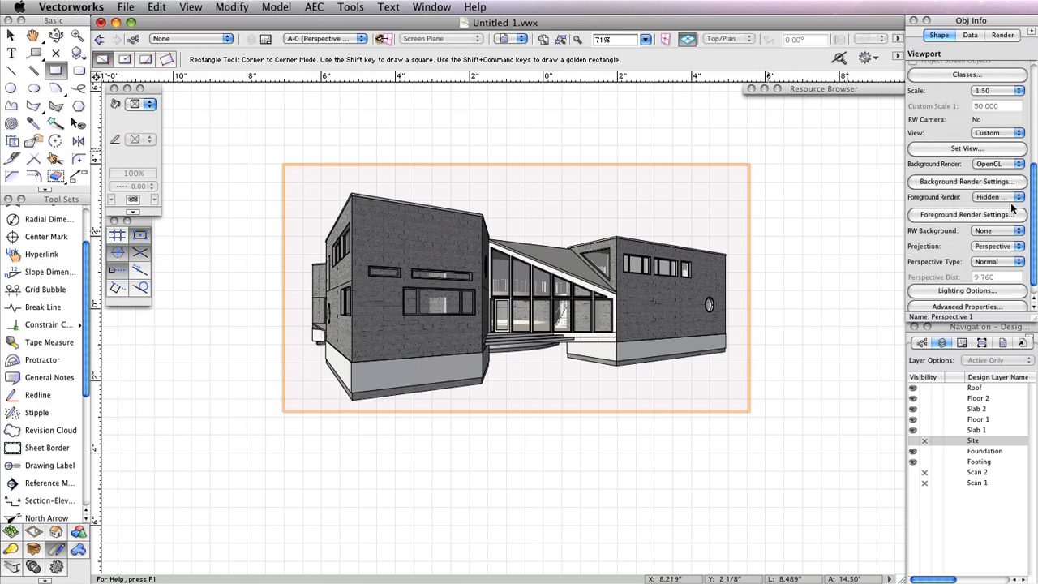
click(1002, 166)
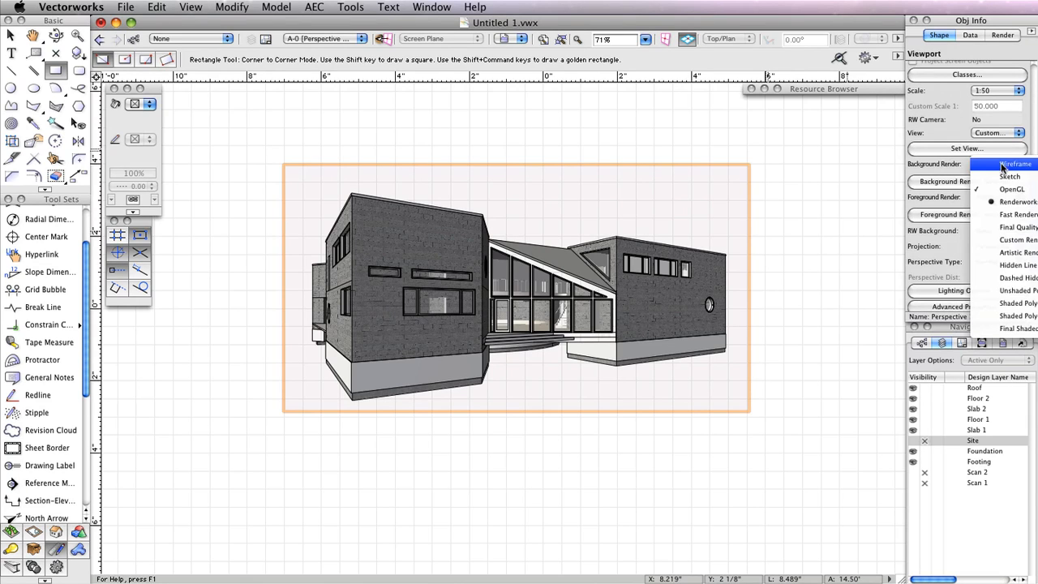
click(1013, 227)
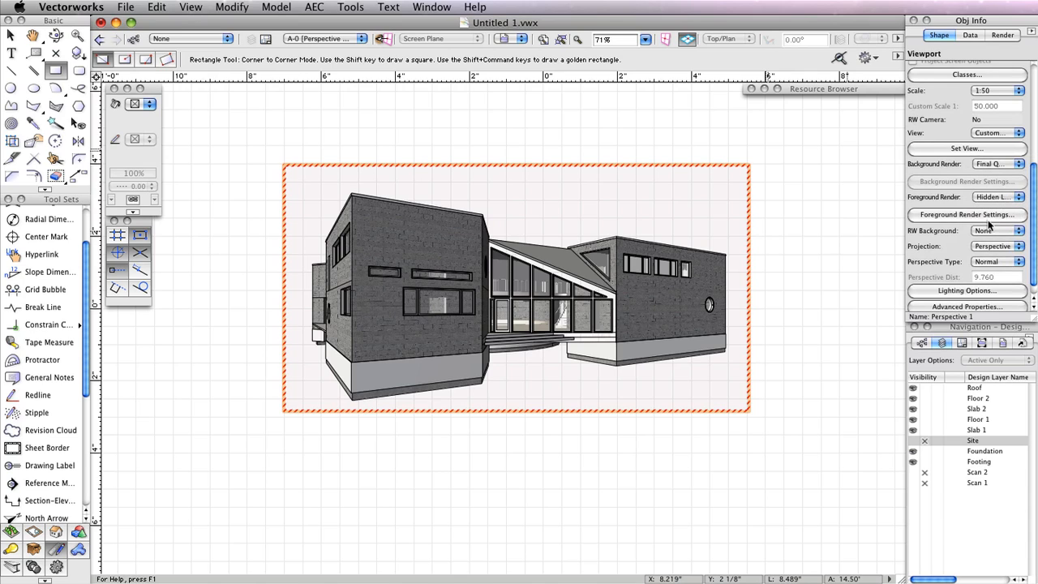
click(996, 233)
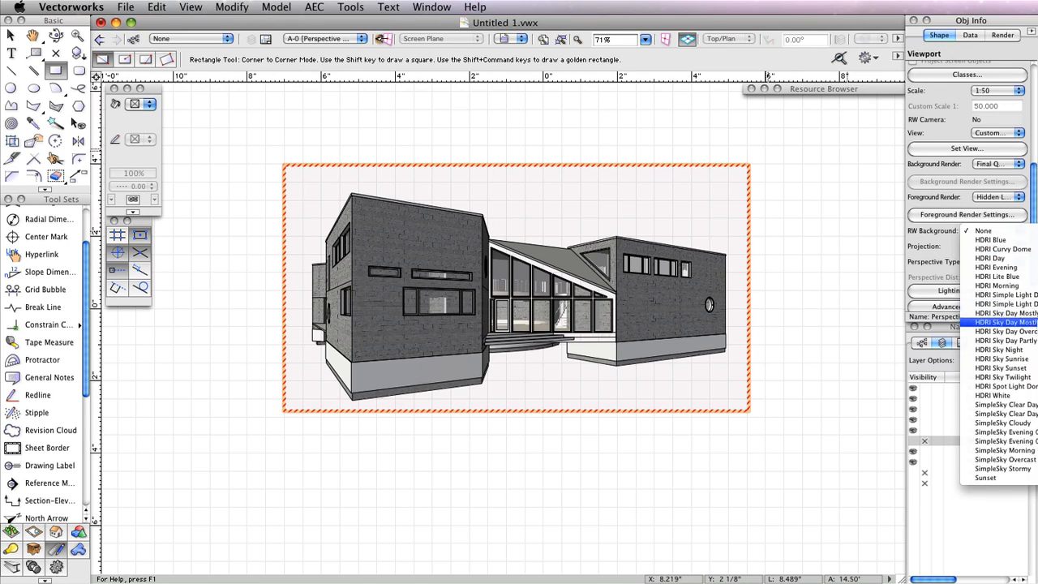
click(978, 321)
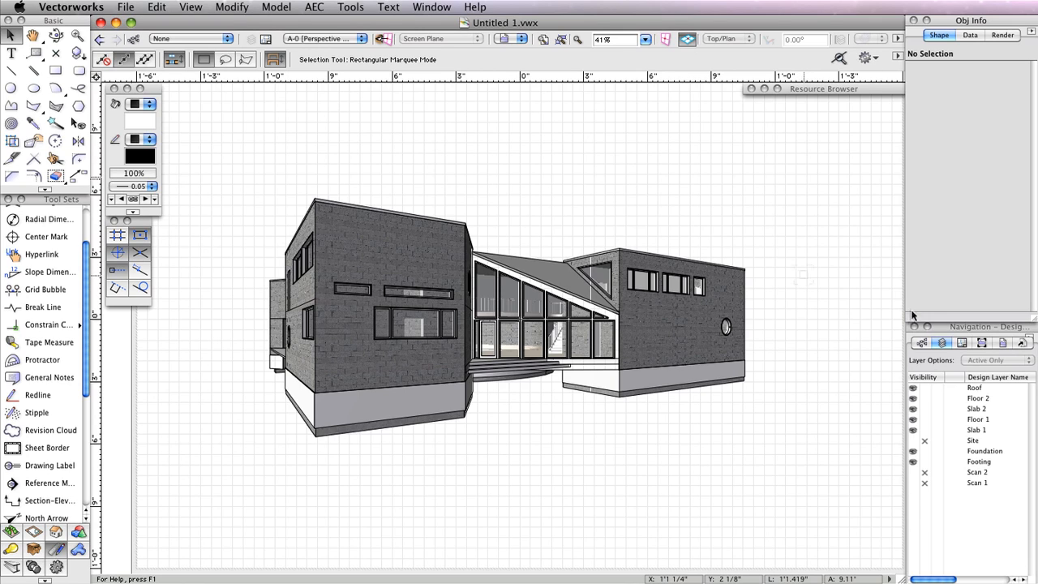
Check the print dialog's printer and preset options for the perspective sheet, and close it without printing
click(130, 7)
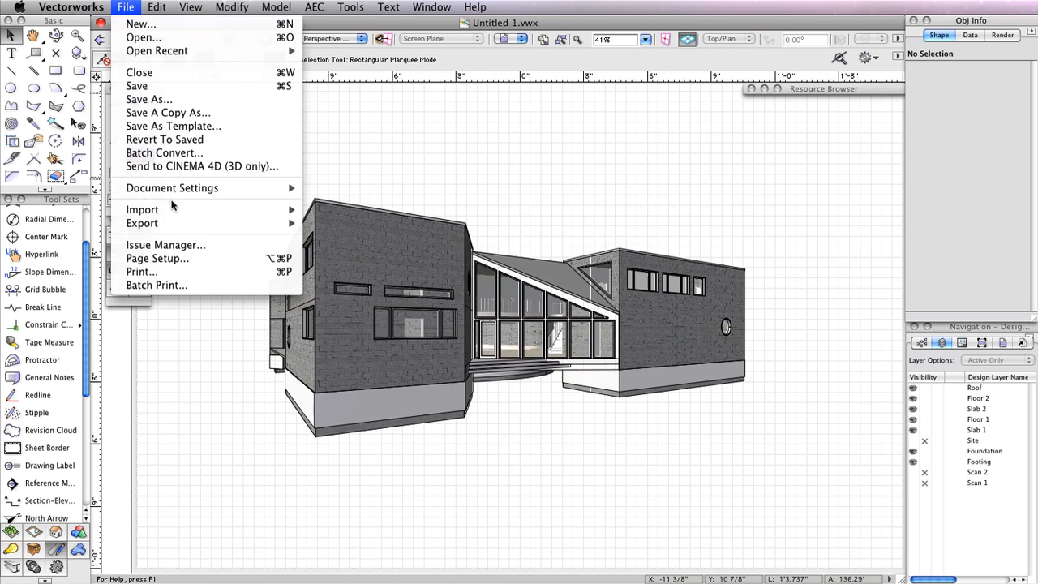
click(142, 271)
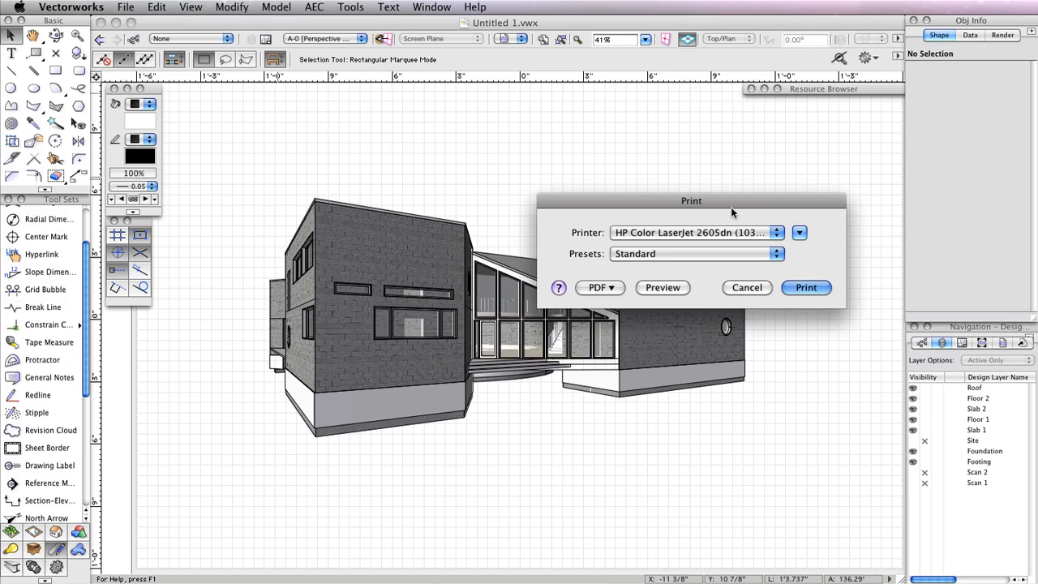
drag(738, 209, 619, 136)
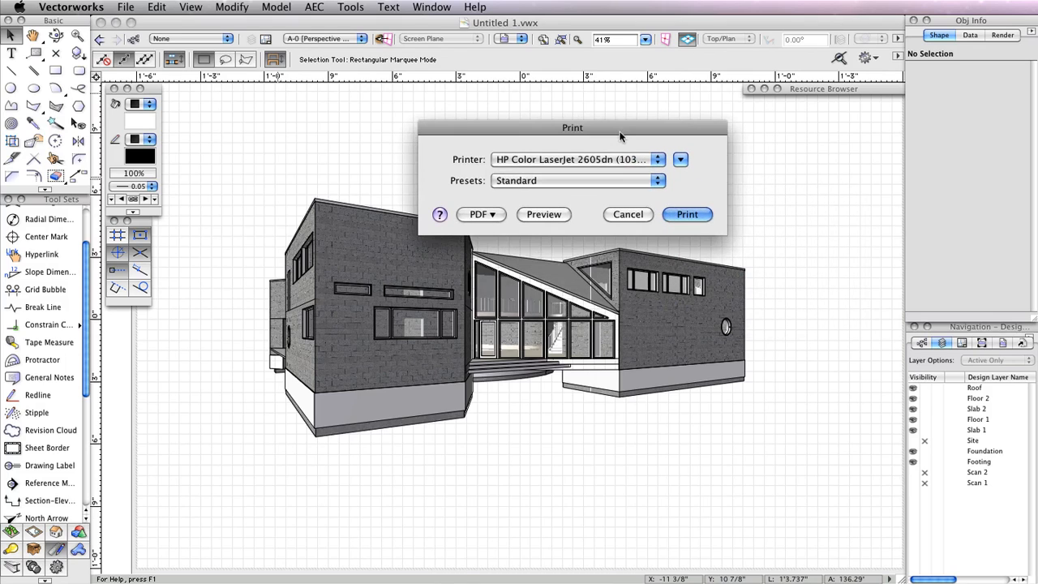
click(633, 215)
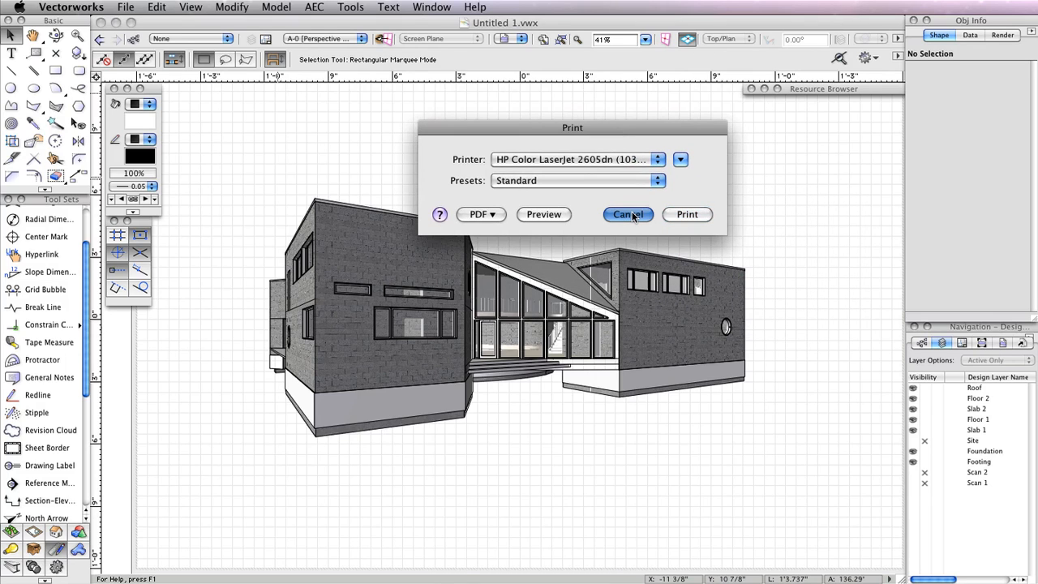
Try a batch PDF export list of all sheets, remove A-1 and A-30 from it, and close without exporting
click(127, 6)
mouse_move(193, 212)
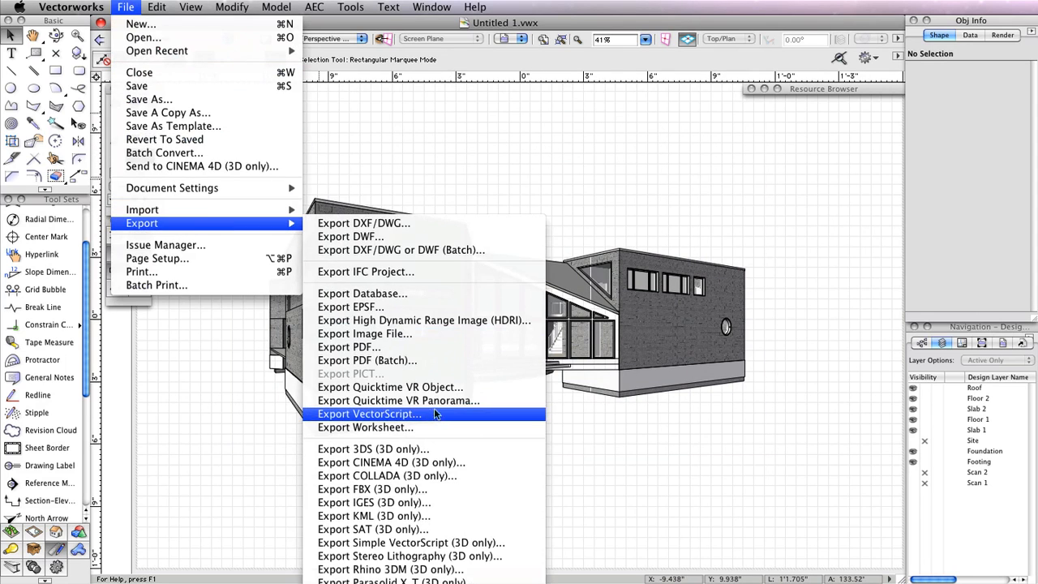
click(432, 360)
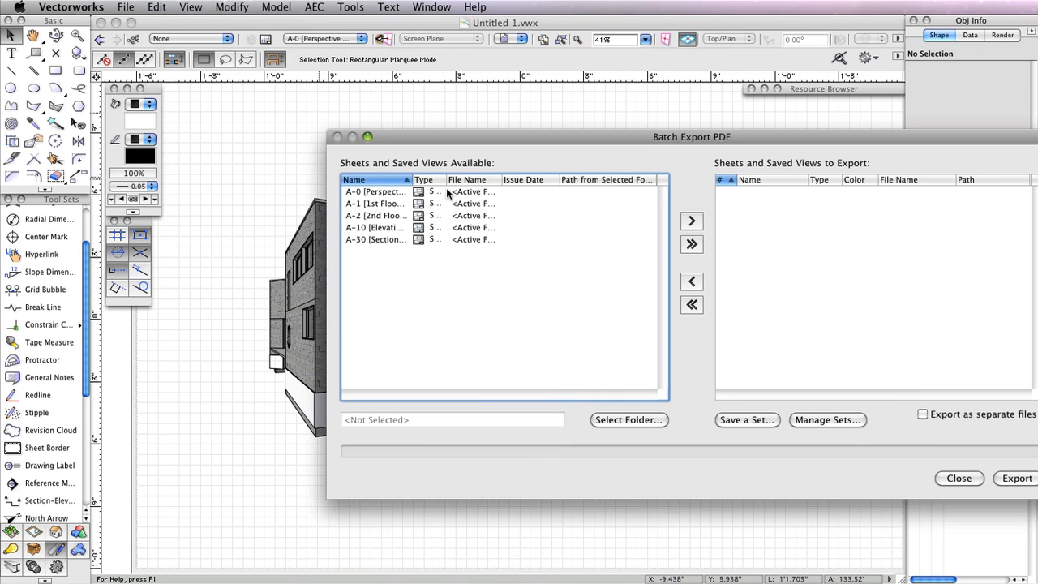
click(691, 244)
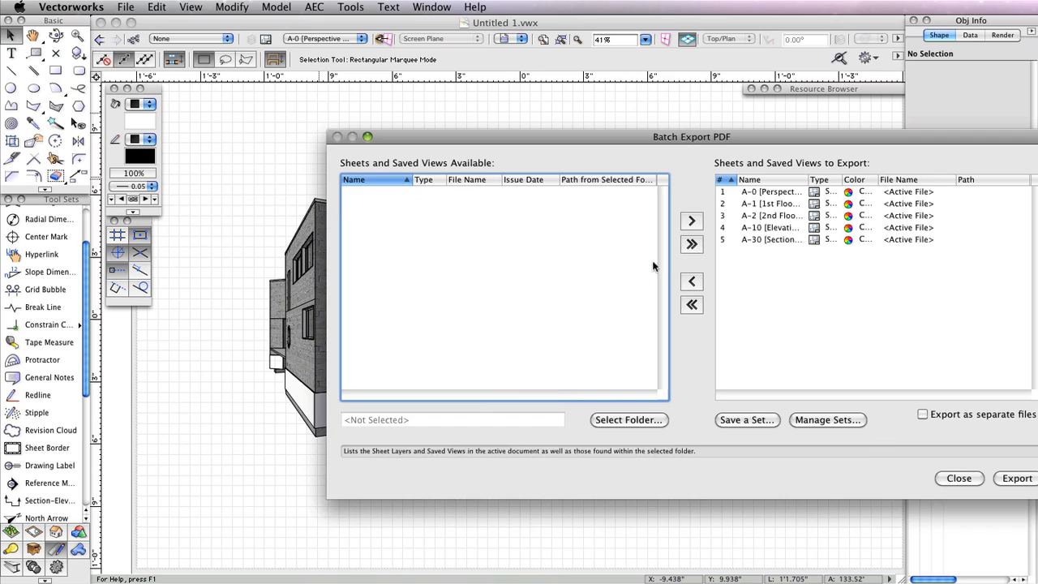
click(692, 281)
click(780, 228)
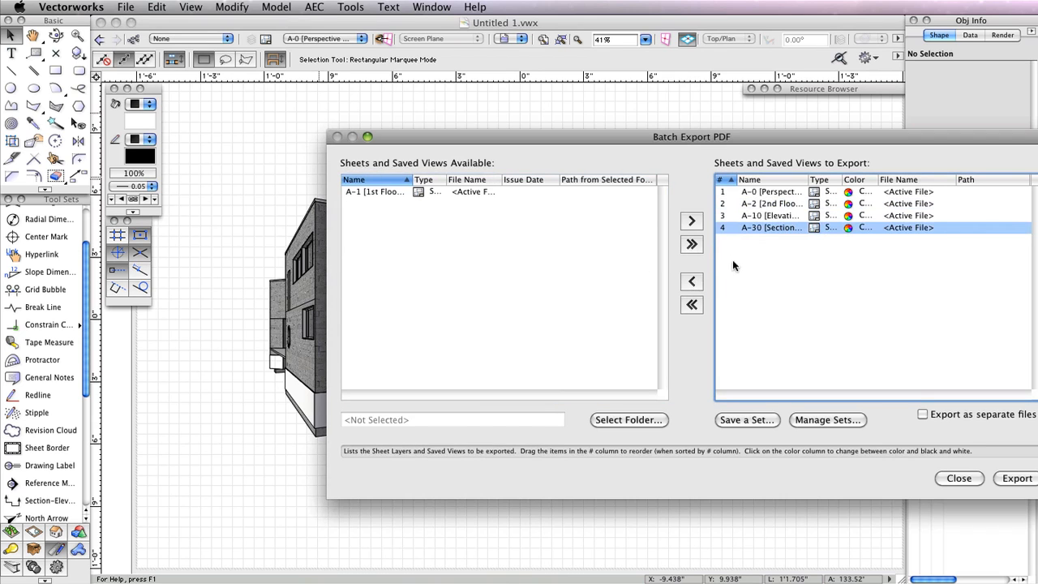
click(692, 282)
drag(803, 139, 634, 112)
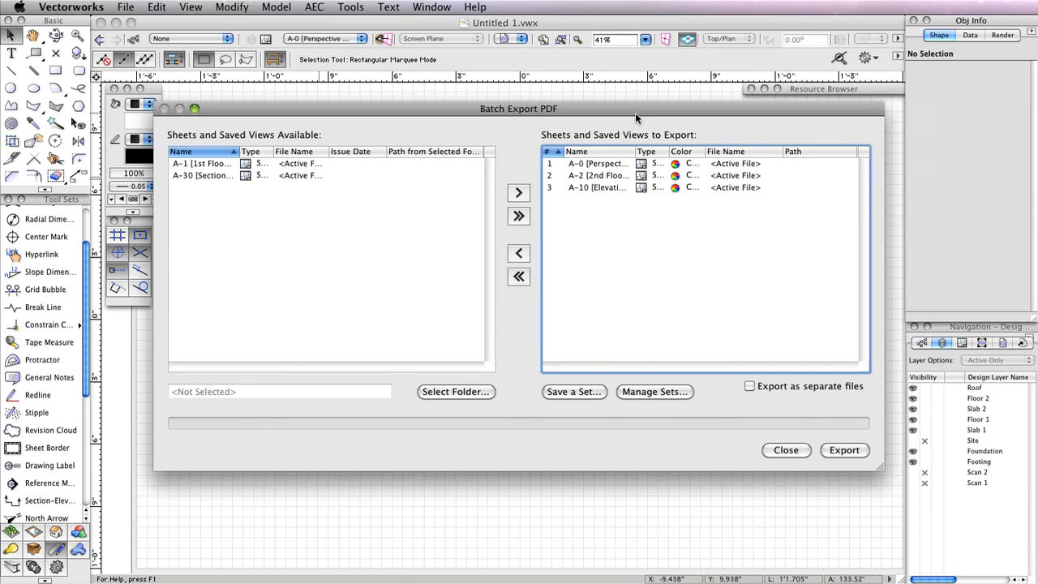
click(771, 451)
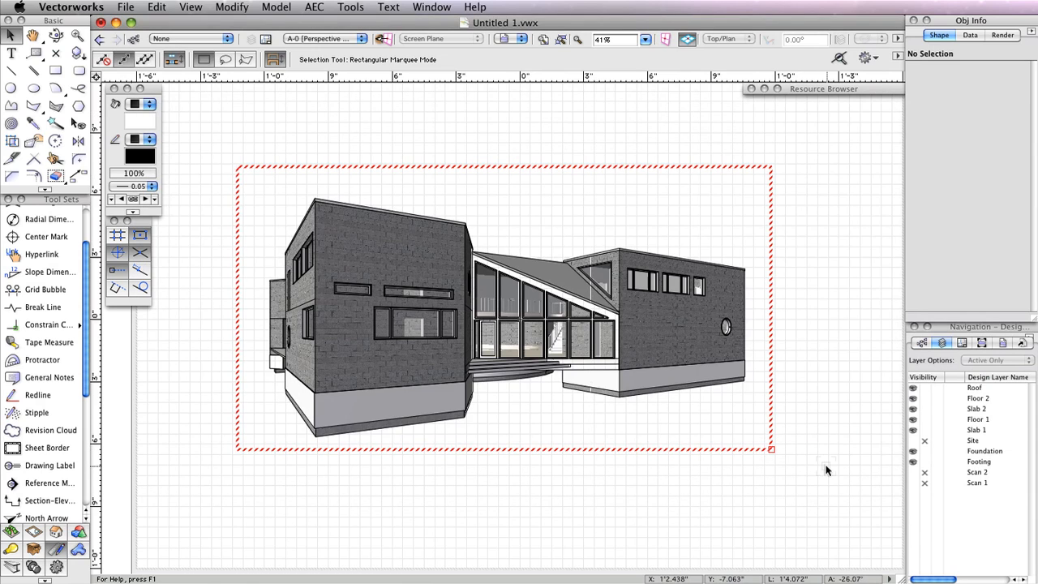
Update the Perspective 1 viewport on sheet A-0 and deselect it
click(764, 418)
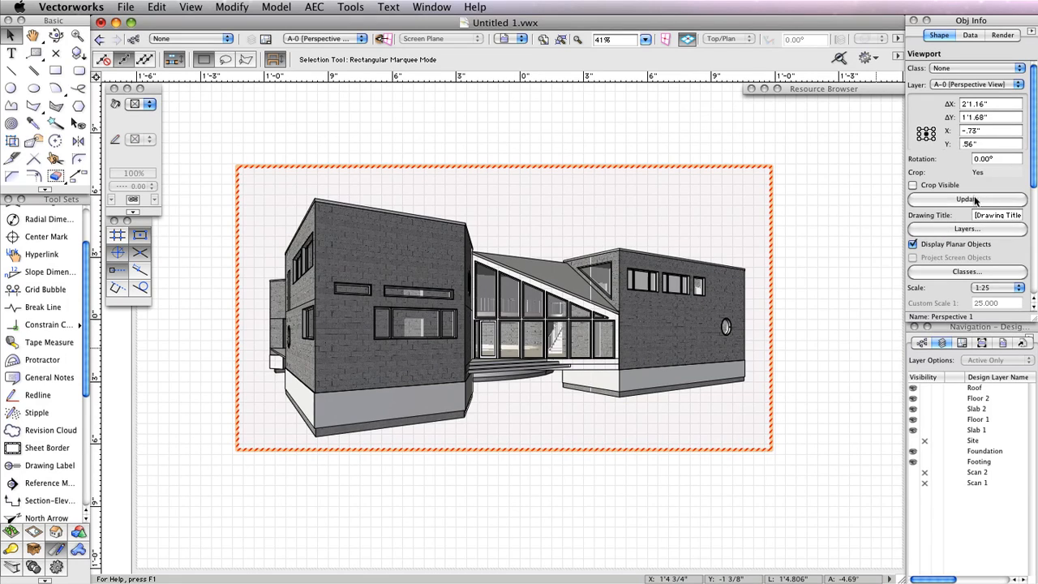
click(978, 199)
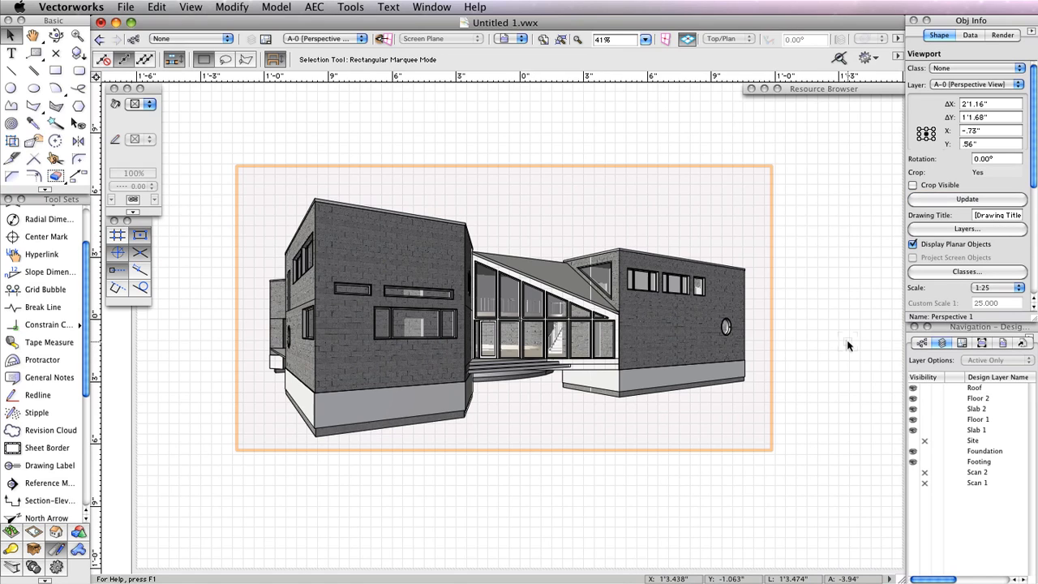
click(847, 345)
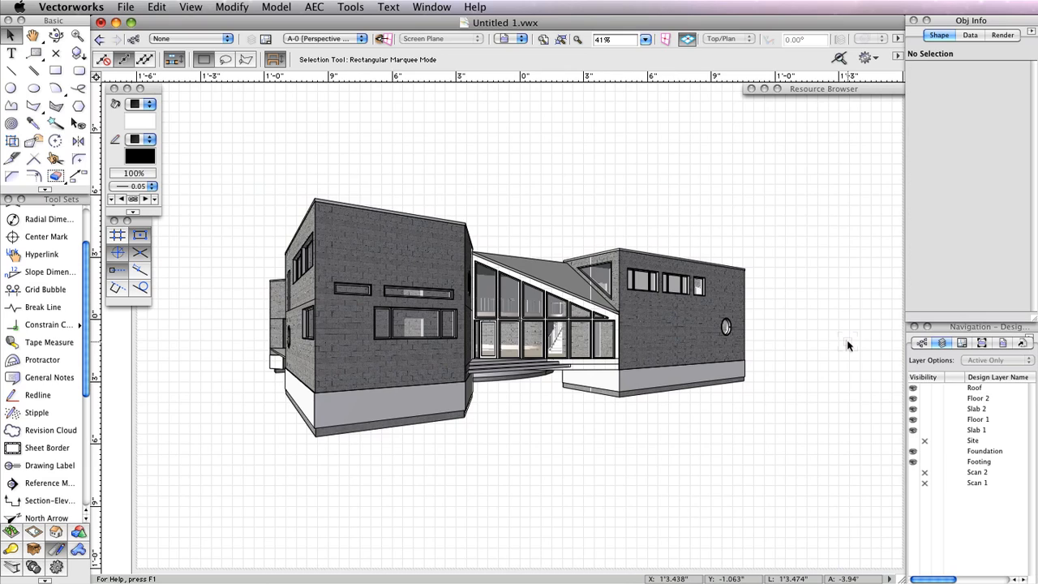